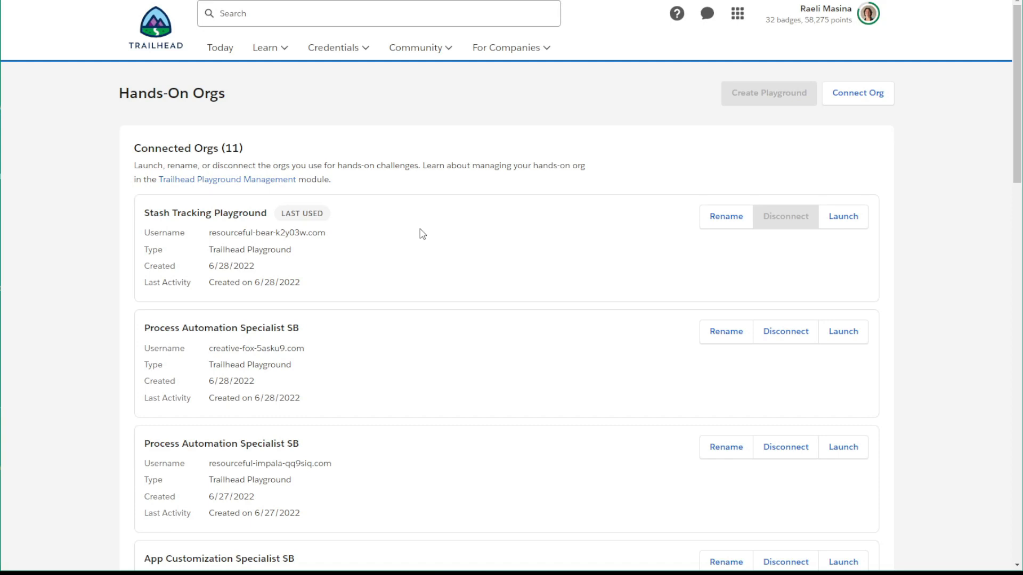
Launch the Stash Tracking Playground org, dismiss the incident management prompt, and open Setup
left_click(848, 228)
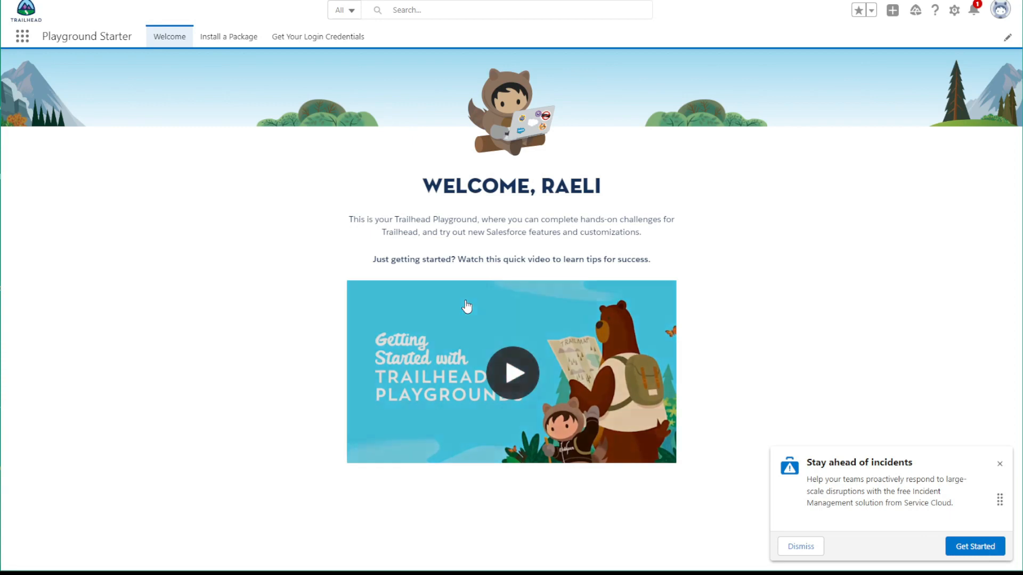
left_click(804, 549)
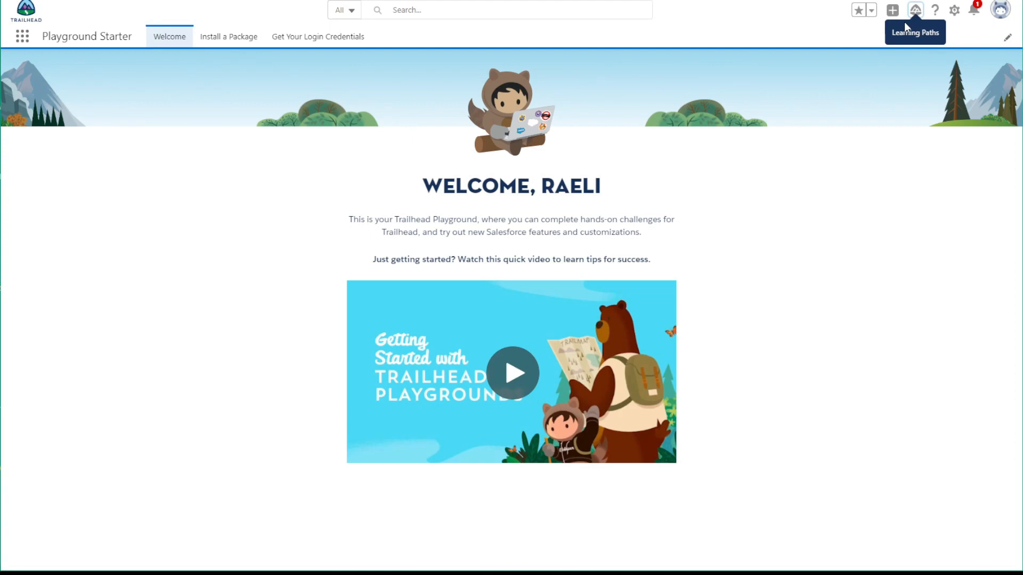
left_click(955, 13)
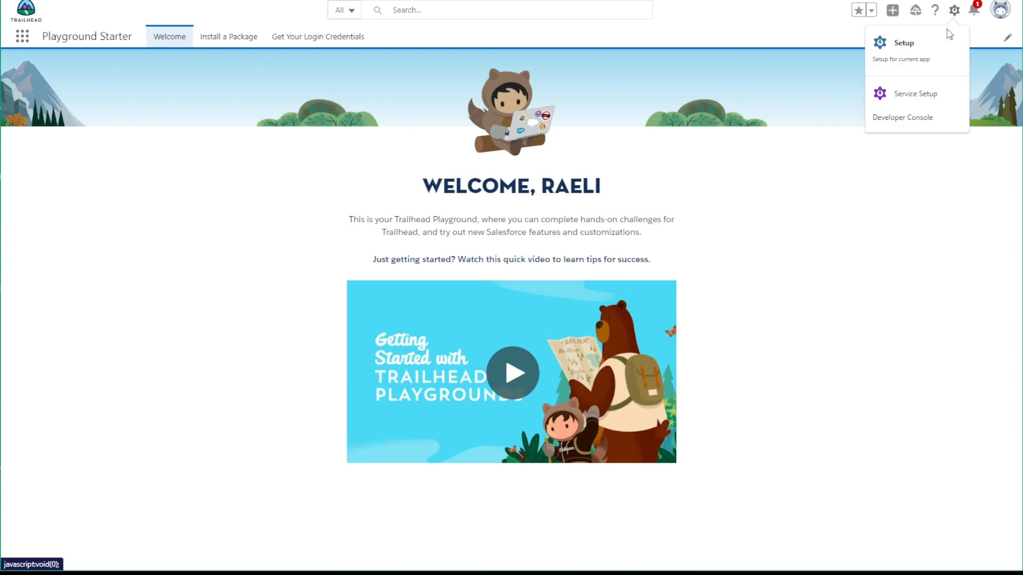
left_click(922, 52)
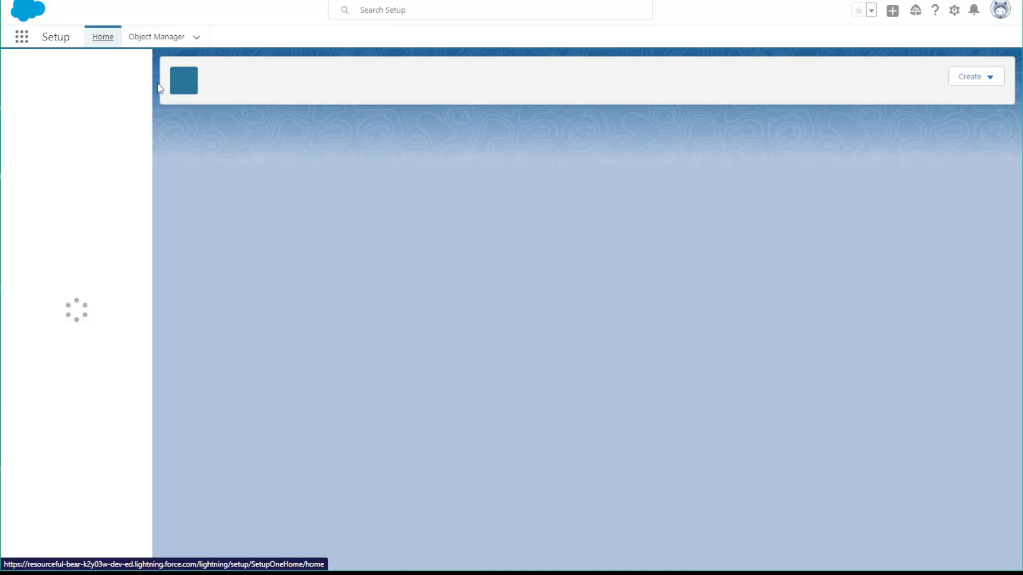
Find the Profiles page in Setup and open it, closing the Go Mobile prompt
left_click(93, 71)
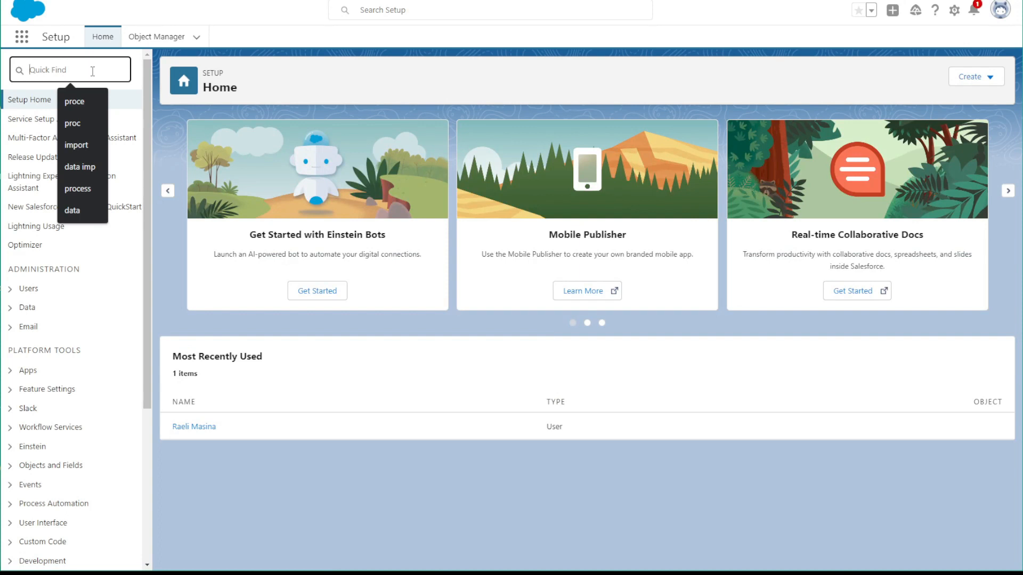
type("profil")
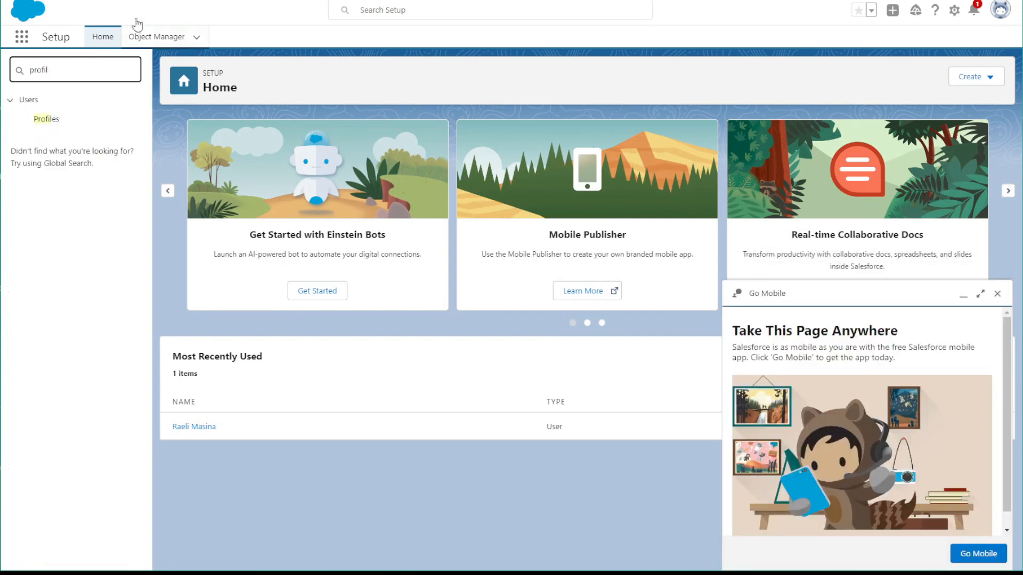
left_click(51, 121)
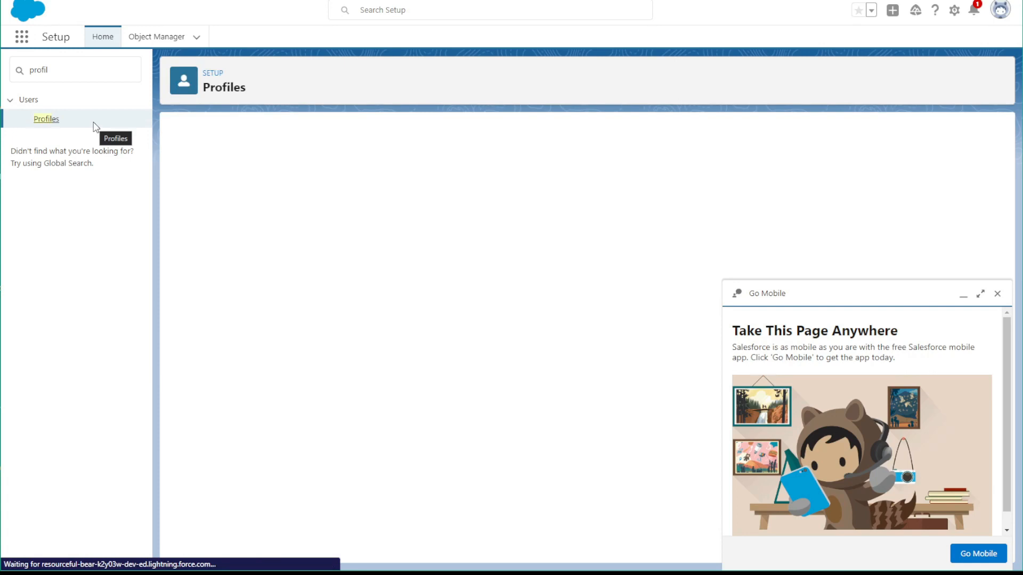
left_click(997, 294)
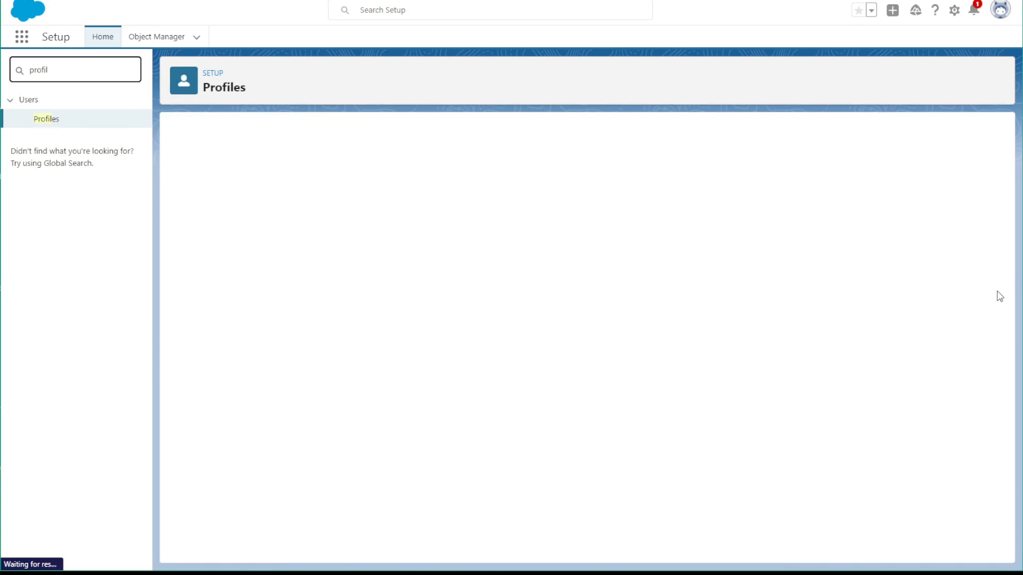
left_click(42, 119)
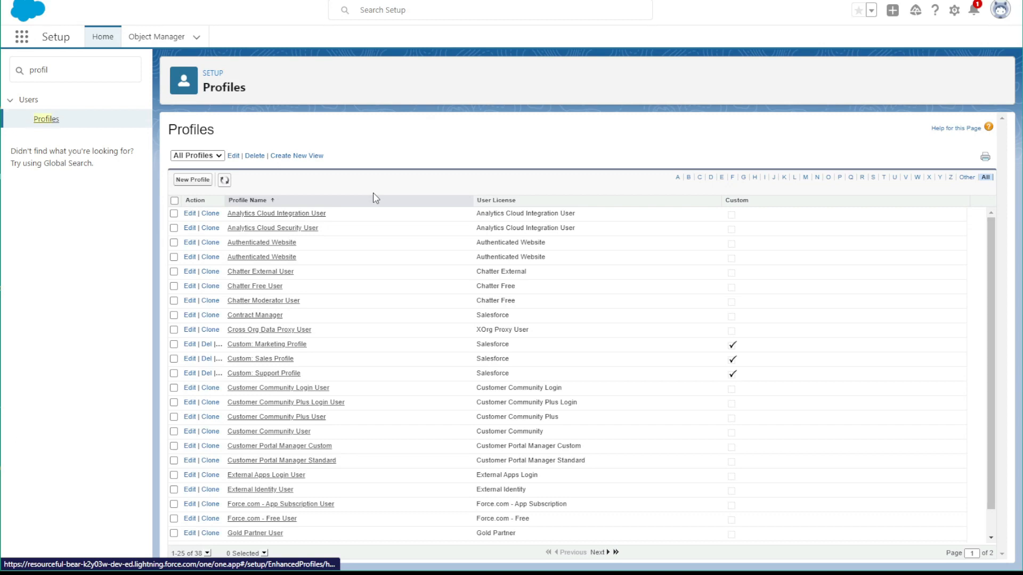
Create a new profile named Knitter cloned from the Standard User profile and save it
left_click(204, 184)
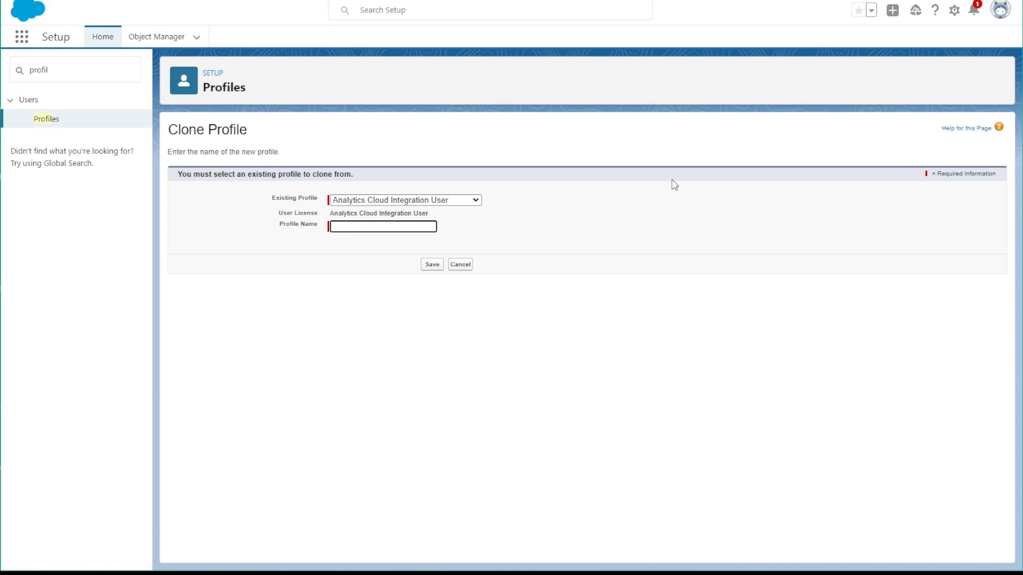
left_click(389, 201)
scroll(384, 333, "down", 6)
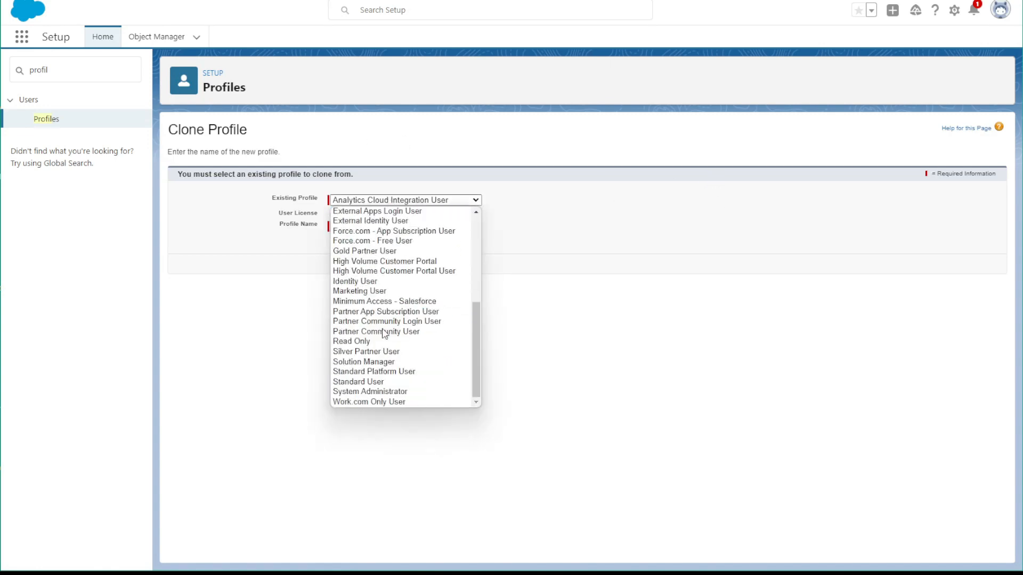
left_click(369, 382)
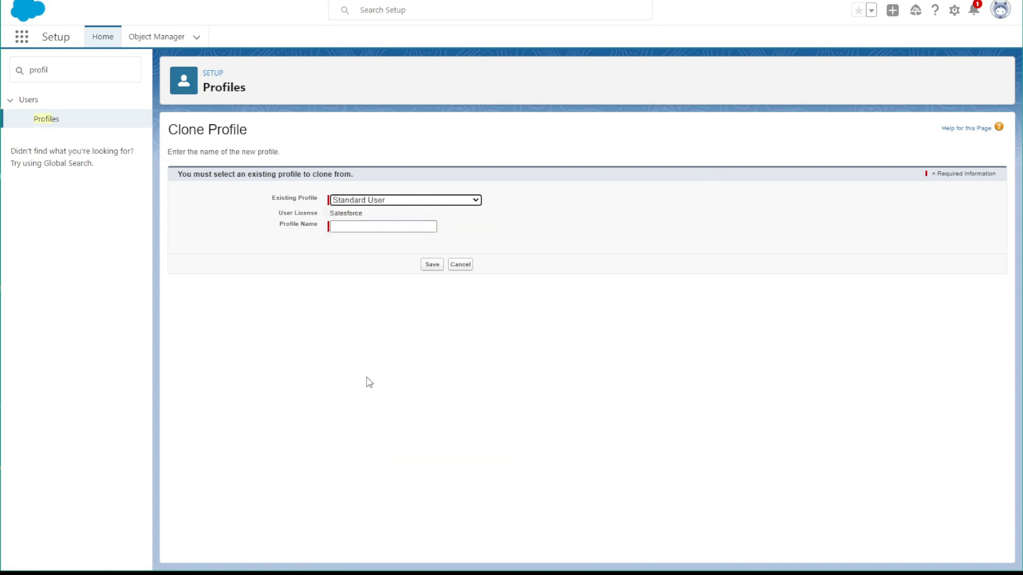
left_click(370, 229)
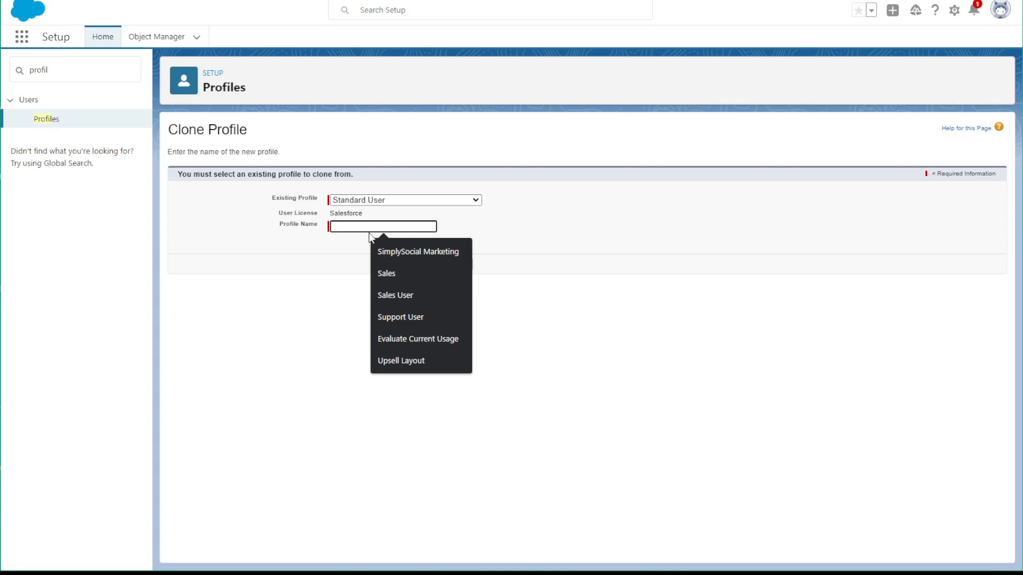
type("Knitter")
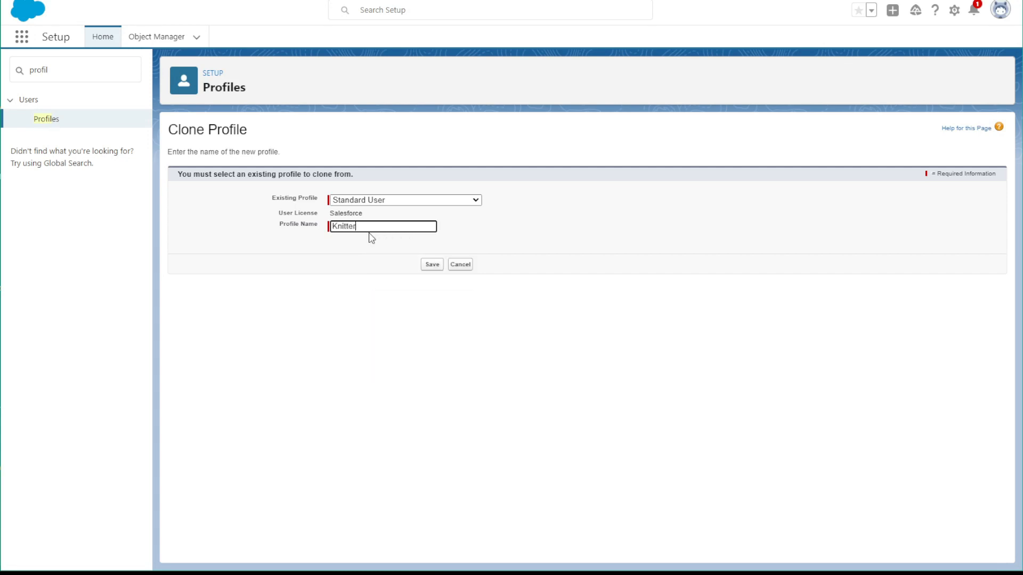
left_click(428, 266)
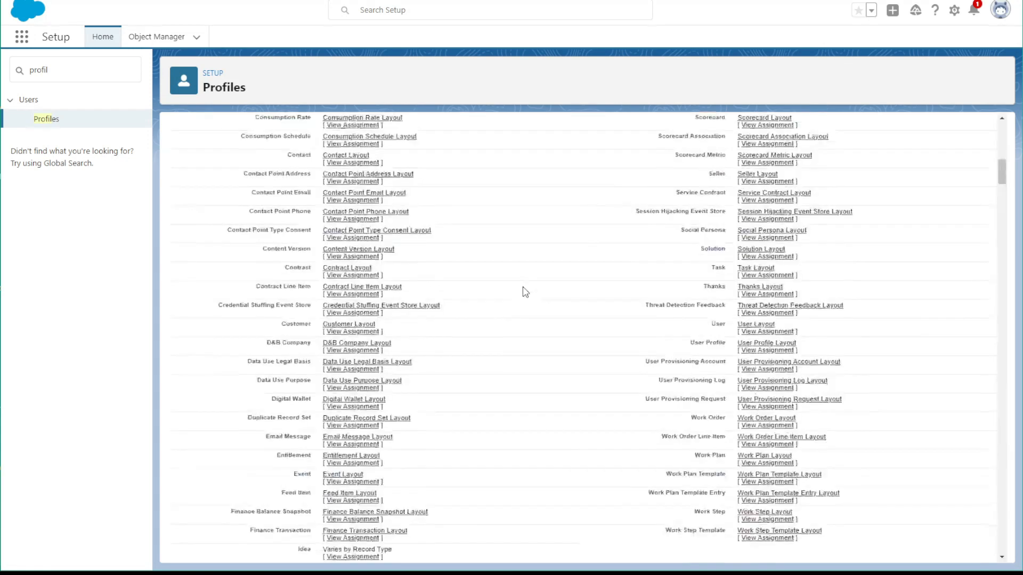
scroll(525, 292, "up", 10)
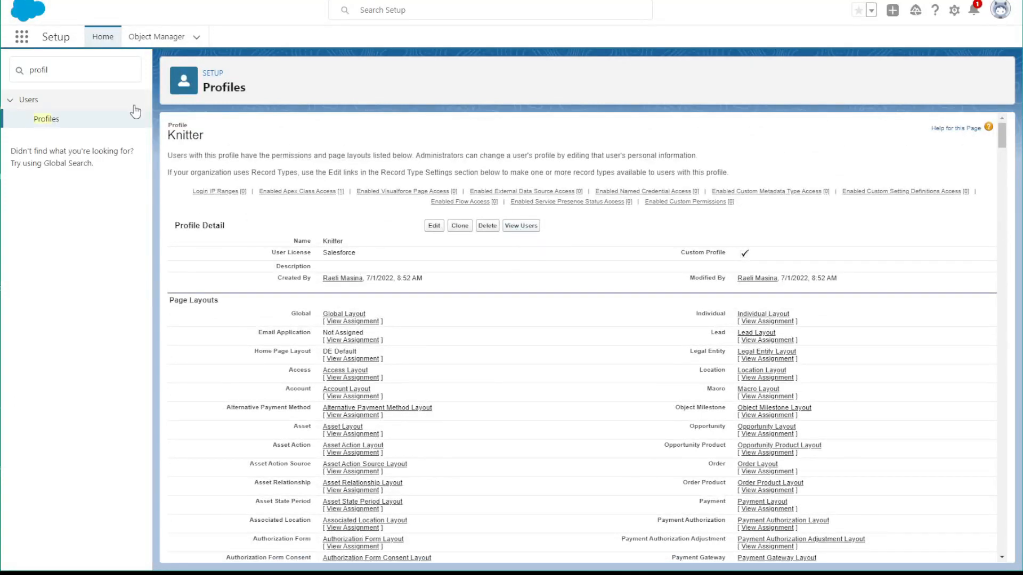
Search Setup for "app" and open the App Manager
left_click_drag(85, 72, 1, 80)
type("app")
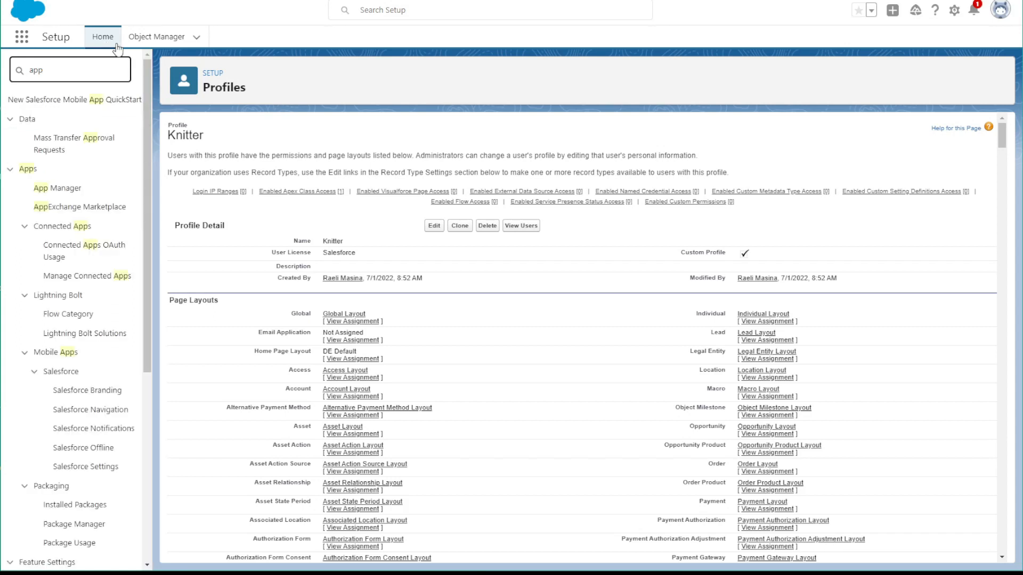
left_click(72, 191)
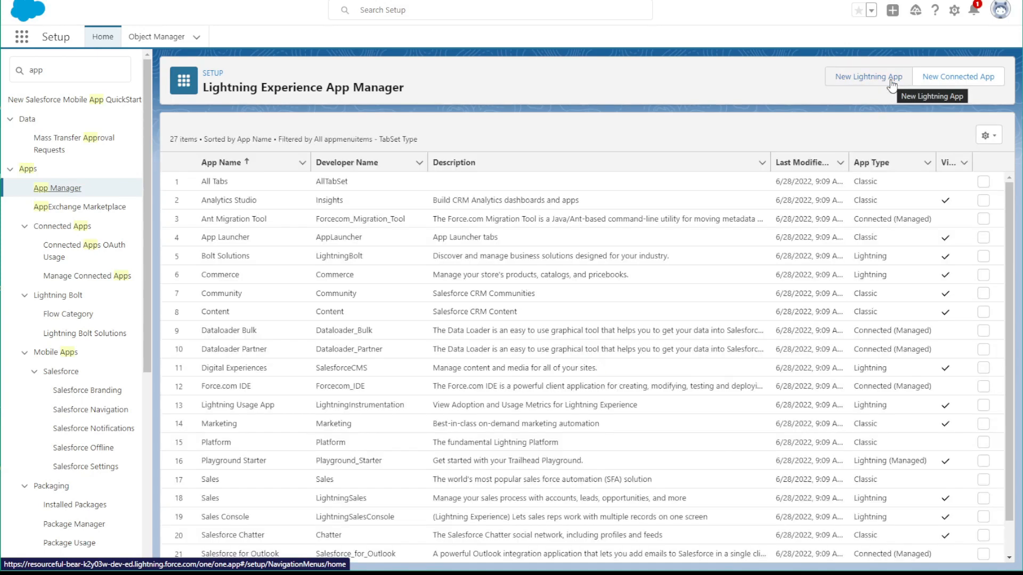
Start a new Lightning app and name it Stash and Project App
left_click(891, 84)
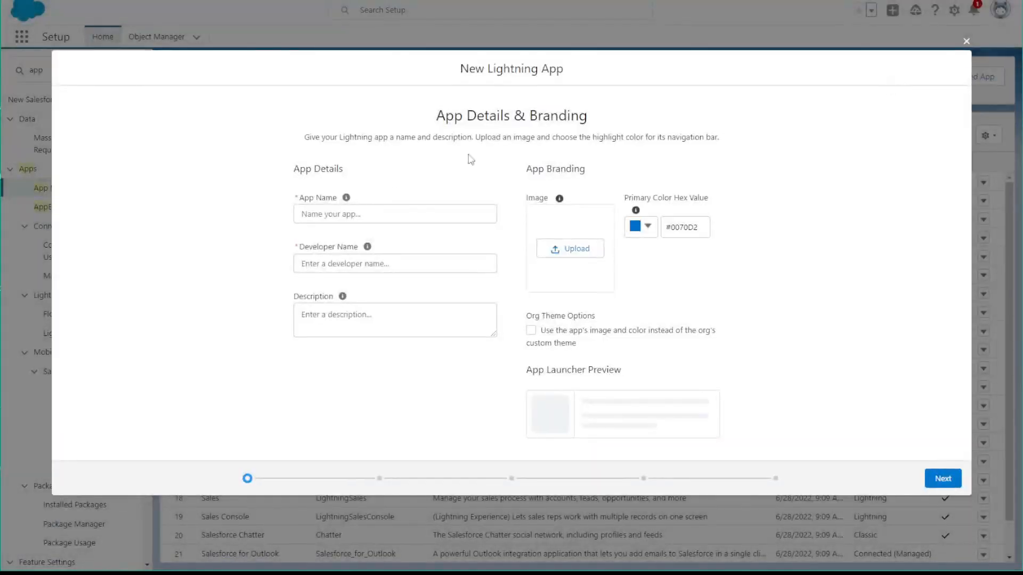
left_click(371, 215)
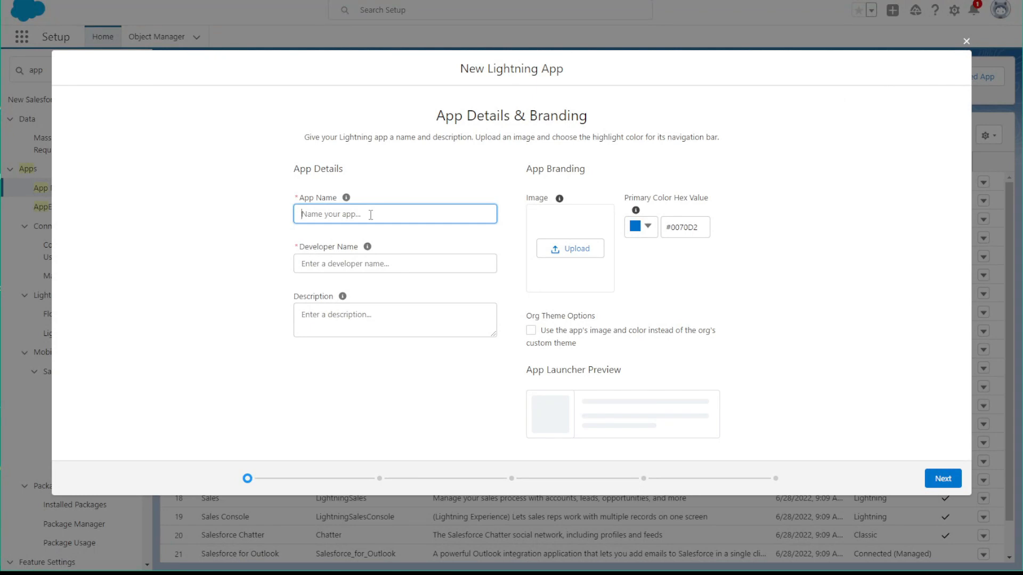
type("Stash and Project App")
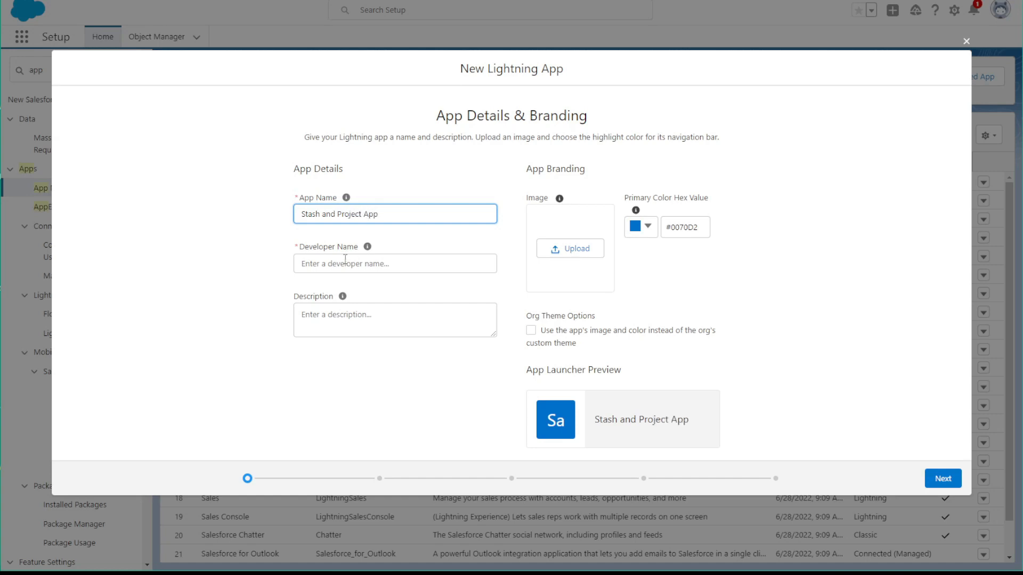
Set the app's primary color to purple #8C68D4 and make its image and color override the org's custom theme
left_click(645, 226)
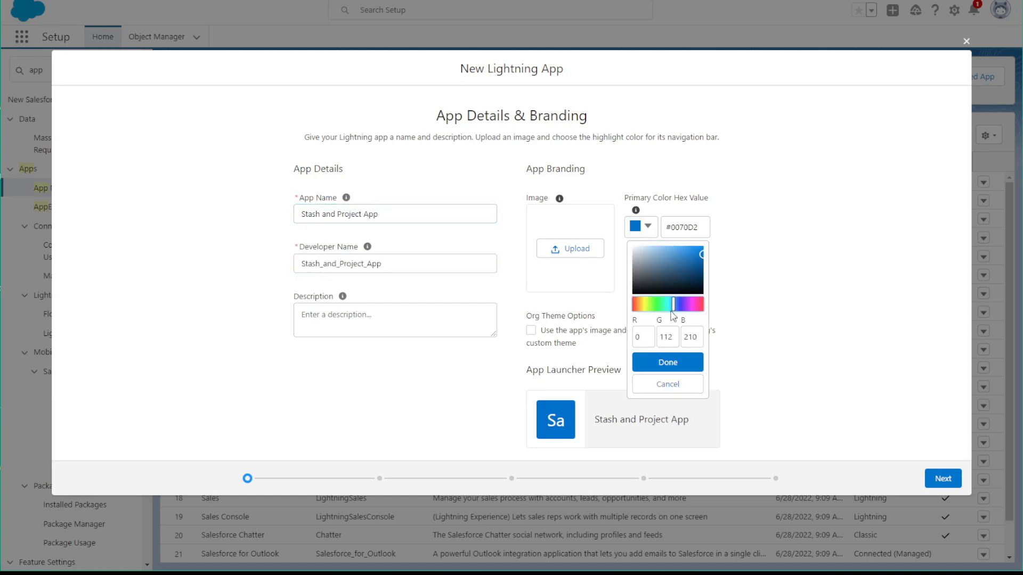
mouse_move(670, 308)
left_mouse_down()
mouse_move(631, 304)
mouse_move(692, 305)
mouse_move(683, 304)
left_mouse_up()
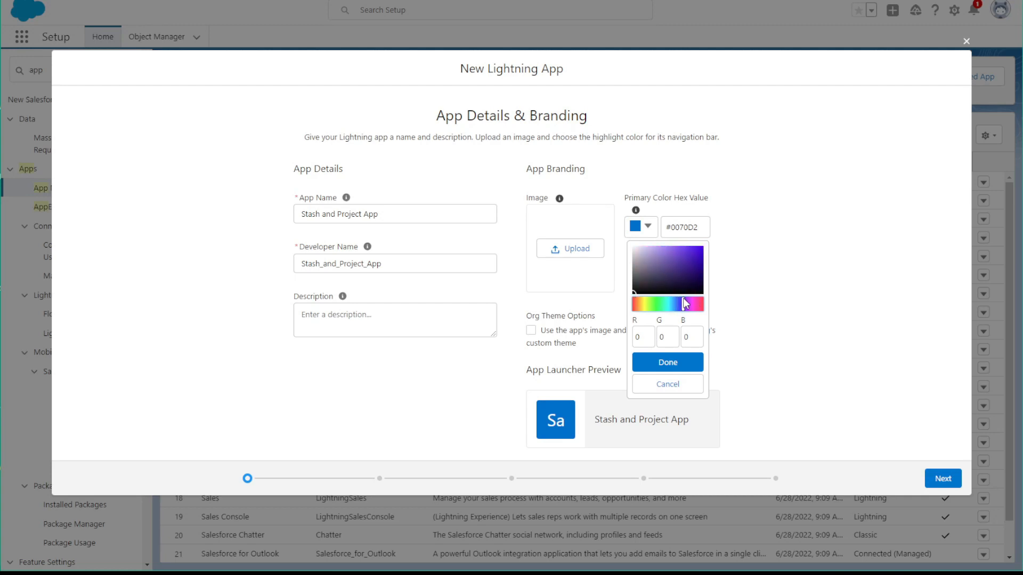
left_click(665, 253)
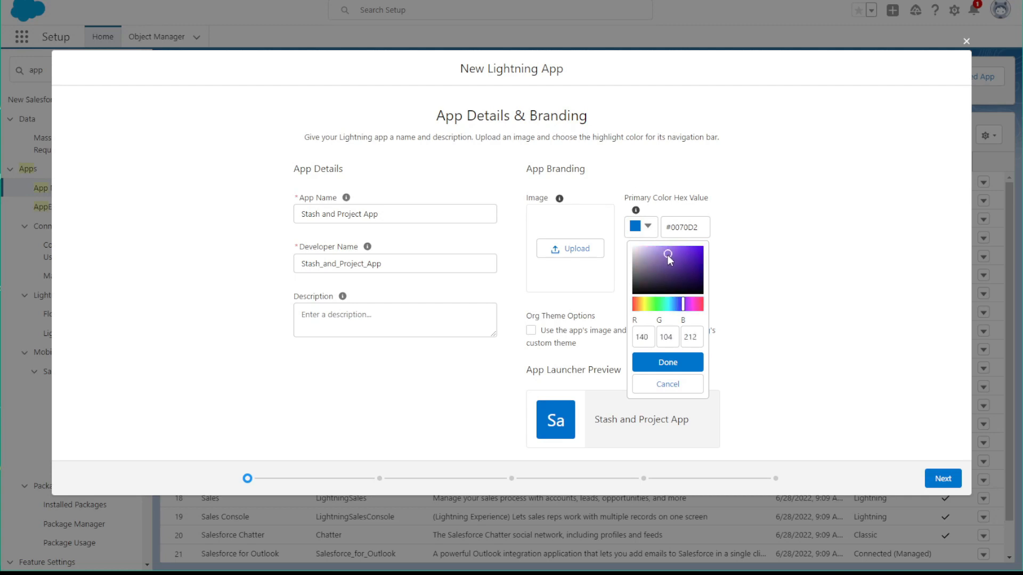
left_click(669, 364)
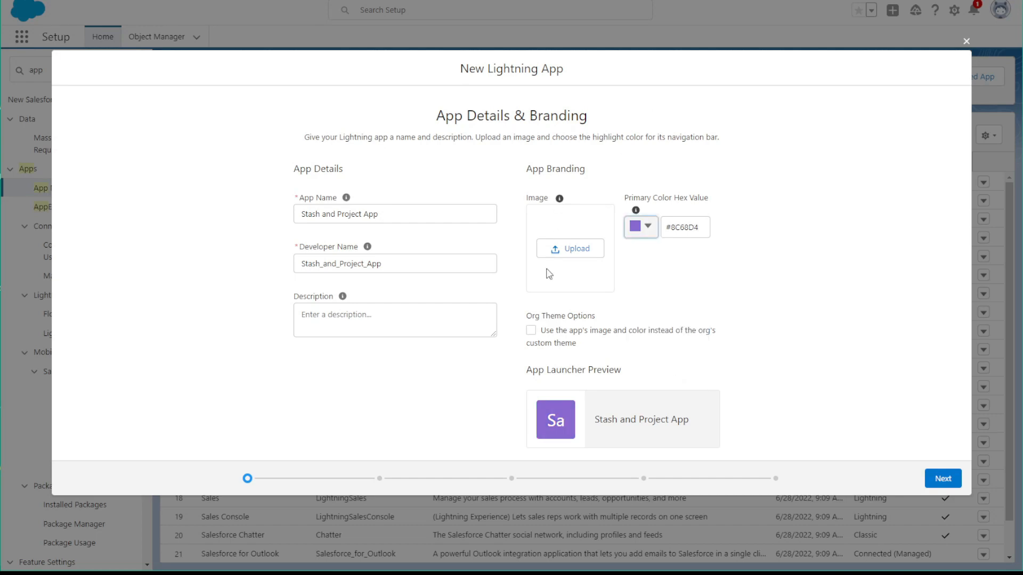
left_click(531, 331)
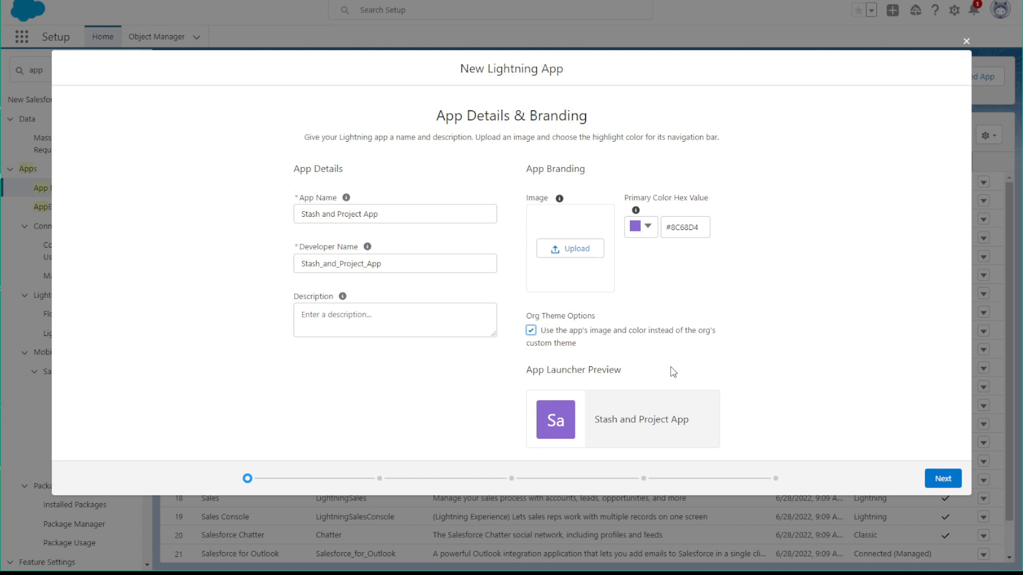
left_click(950, 486)
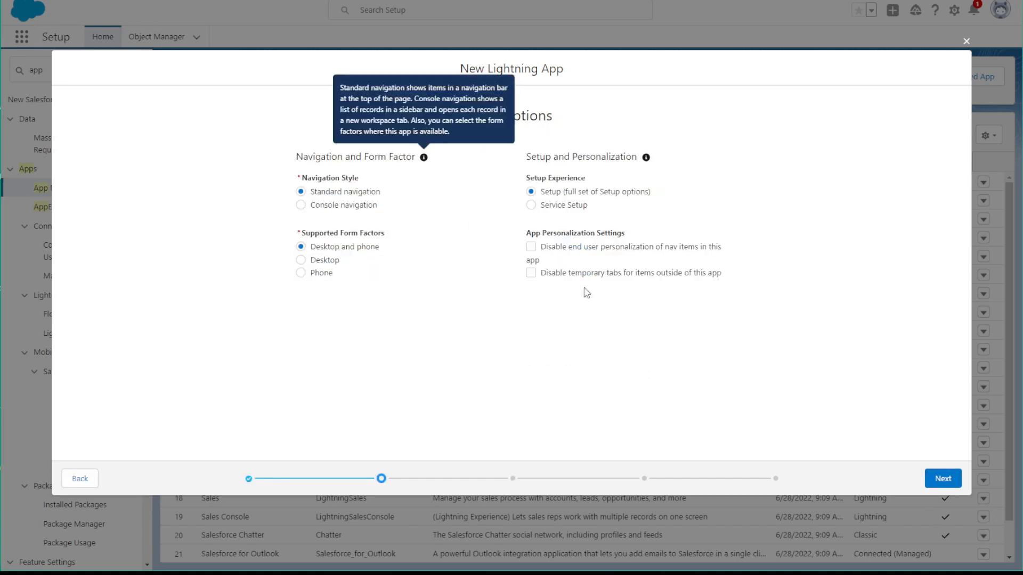
Accept the default app options and utility items, and add Dashboards to the app's navigation items
left_click(943, 482)
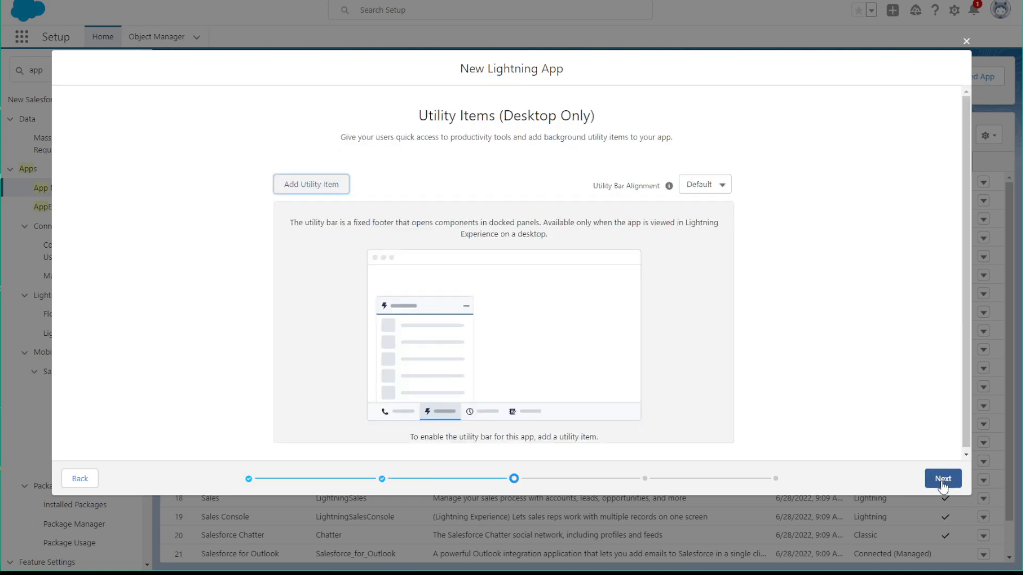
left_click(943, 480)
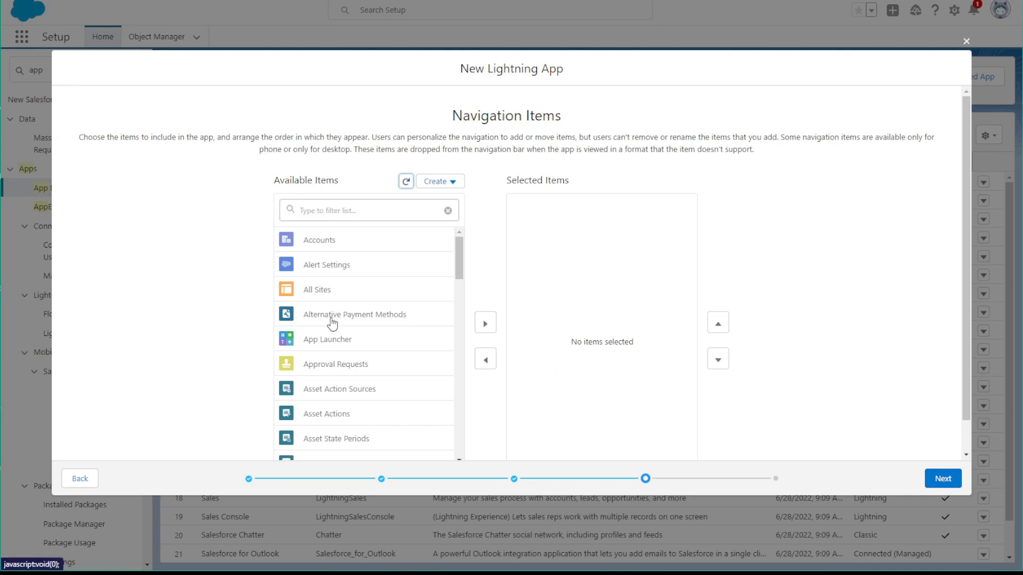
scroll(330, 323, "down", 8)
scroll(332, 323, "down", 15)
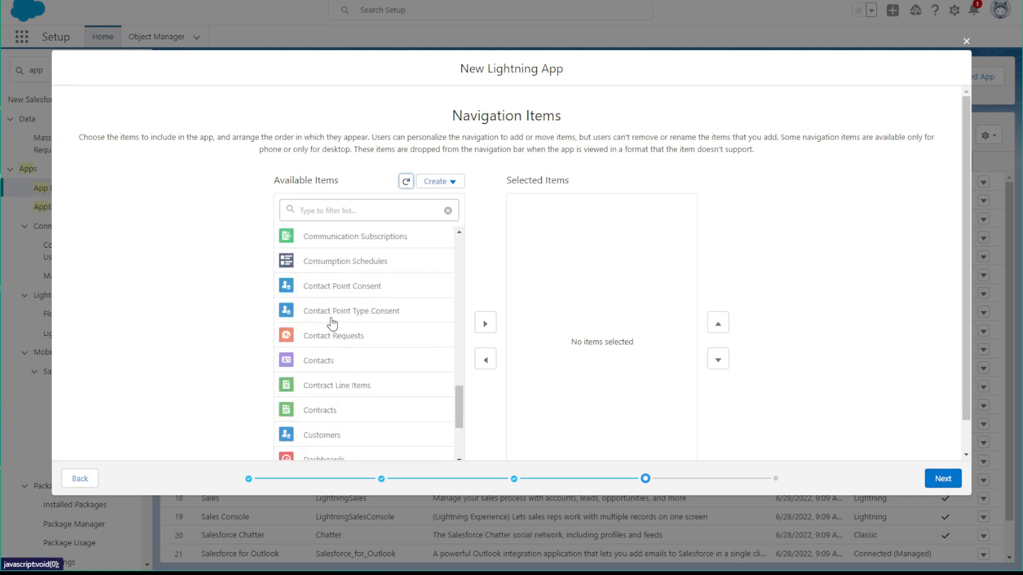
scroll(331, 324, "up", 6)
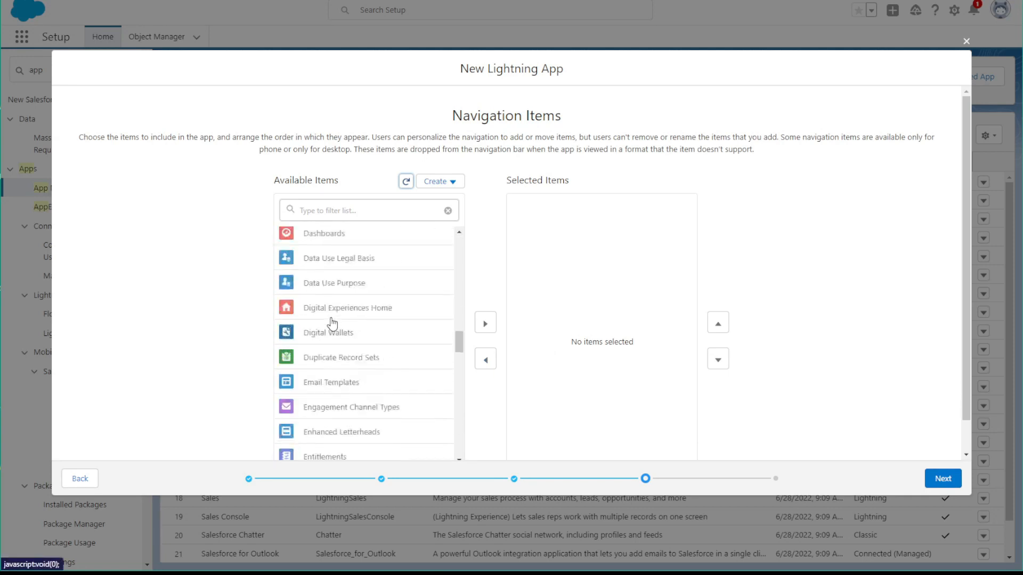
scroll(331, 323, "up", 2)
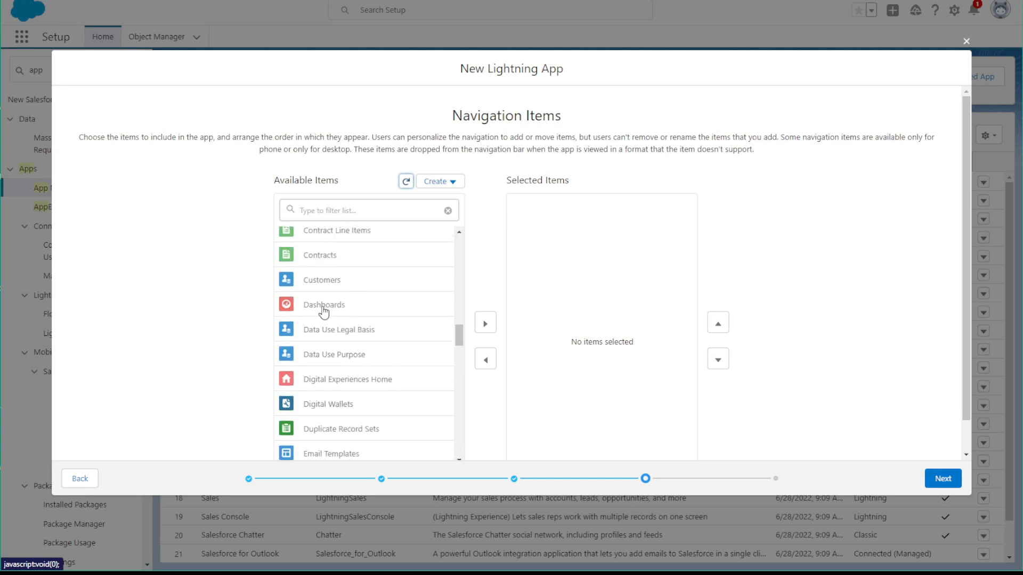
left_click(330, 306)
left_click(485, 318)
Add Reports to the app's selected navigation items
scroll(394, 327, "down", 10)
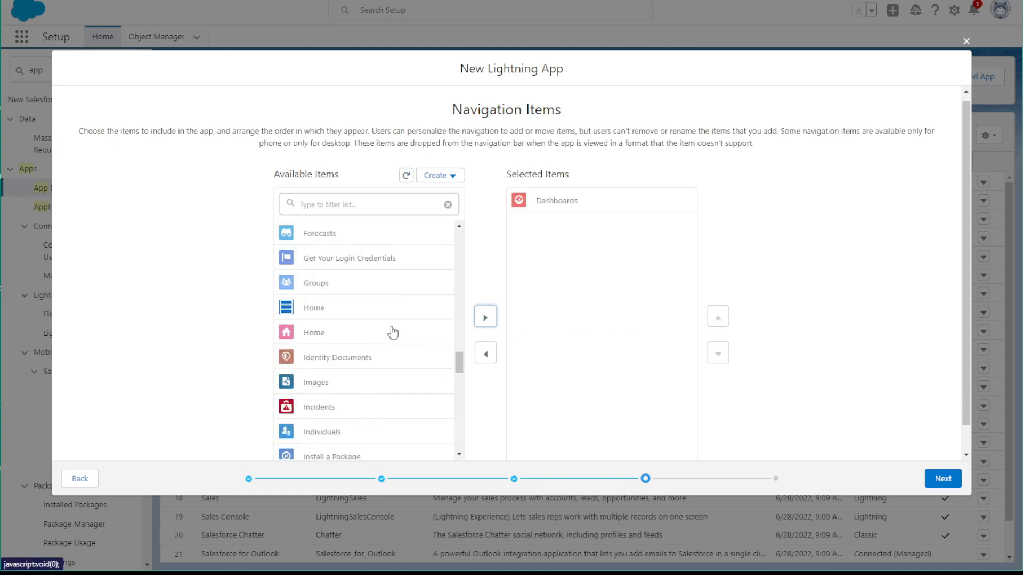
scroll(387, 336, "down", 7)
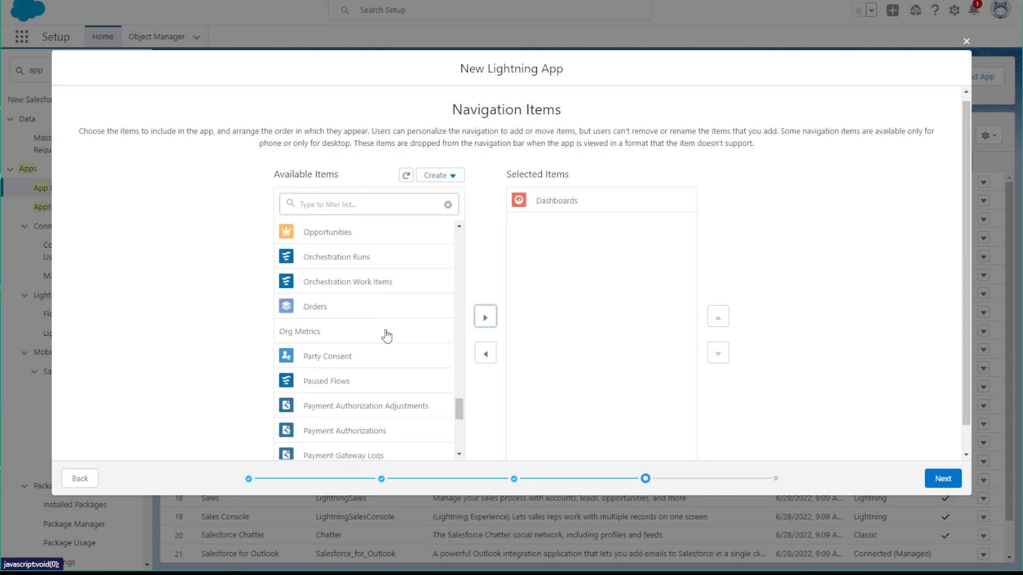
scroll(387, 335, "down", 3)
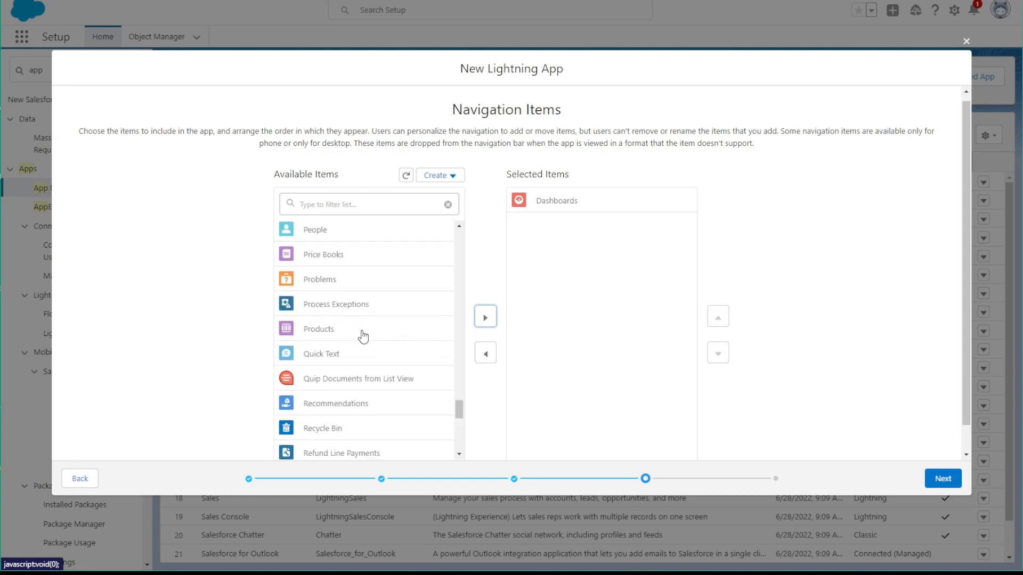
scroll(360, 341, "down", 4)
left_click(336, 324)
left_click(485, 317)
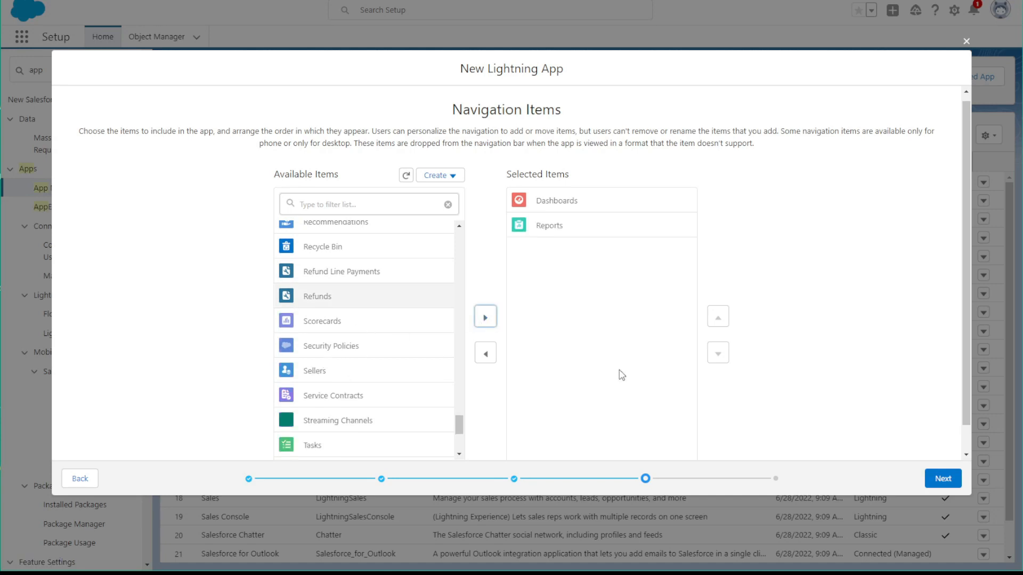
Give the System Administrator and Knitter profiles access to the app, and save the finished app
left_click(938, 475)
scroll(322, 300, "down", 10)
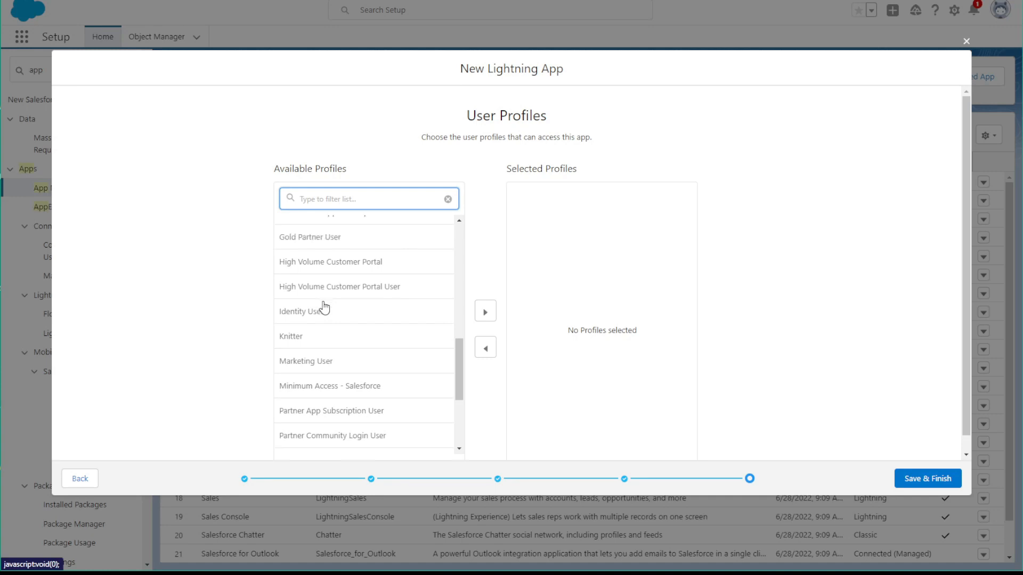
left_click(319, 441)
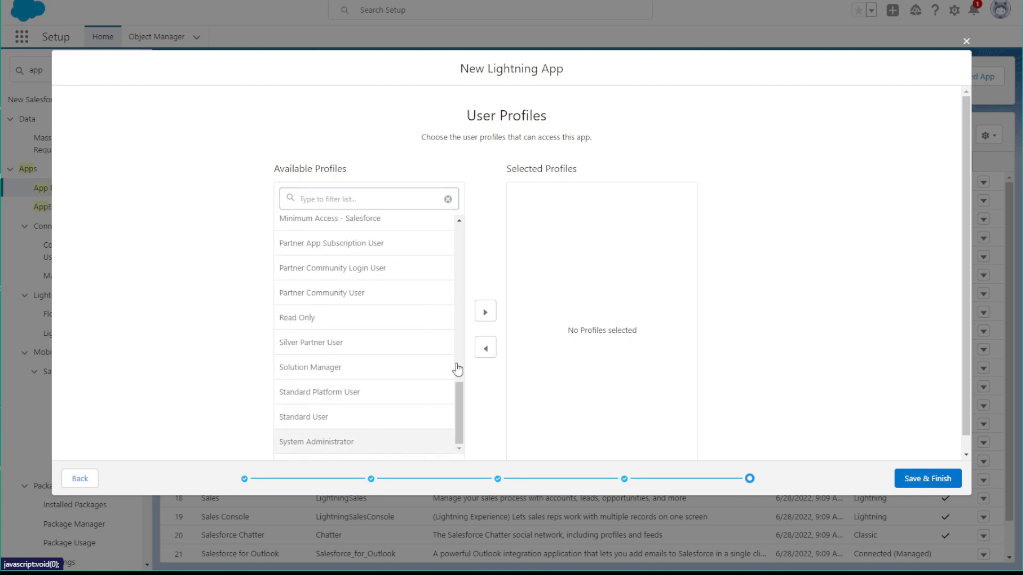
left_click(485, 312)
scroll(322, 385, "up", 5)
scroll(322, 386, "down", 1)
left_click(310, 377)
left_click(484, 313)
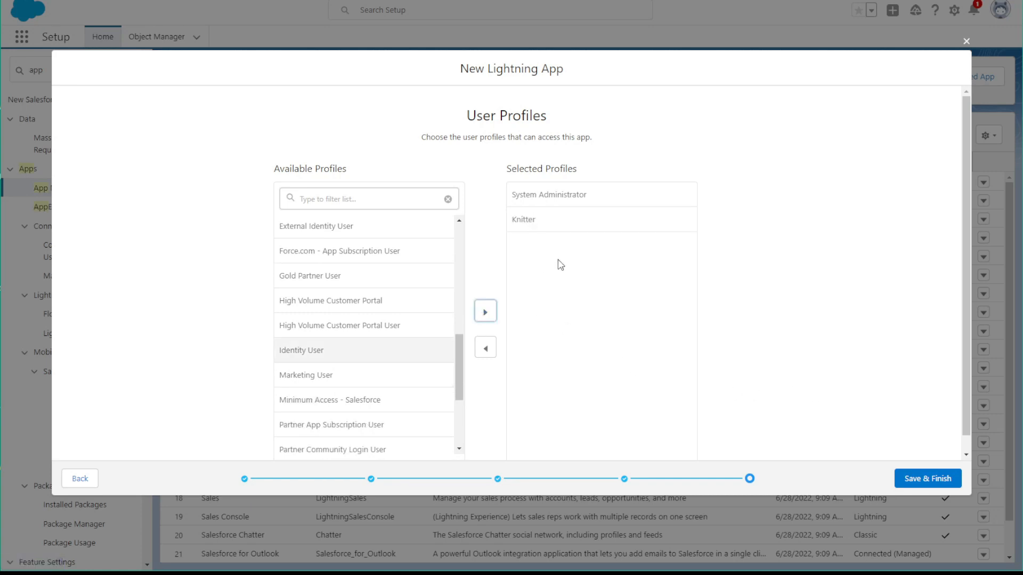
left_click(932, 486)
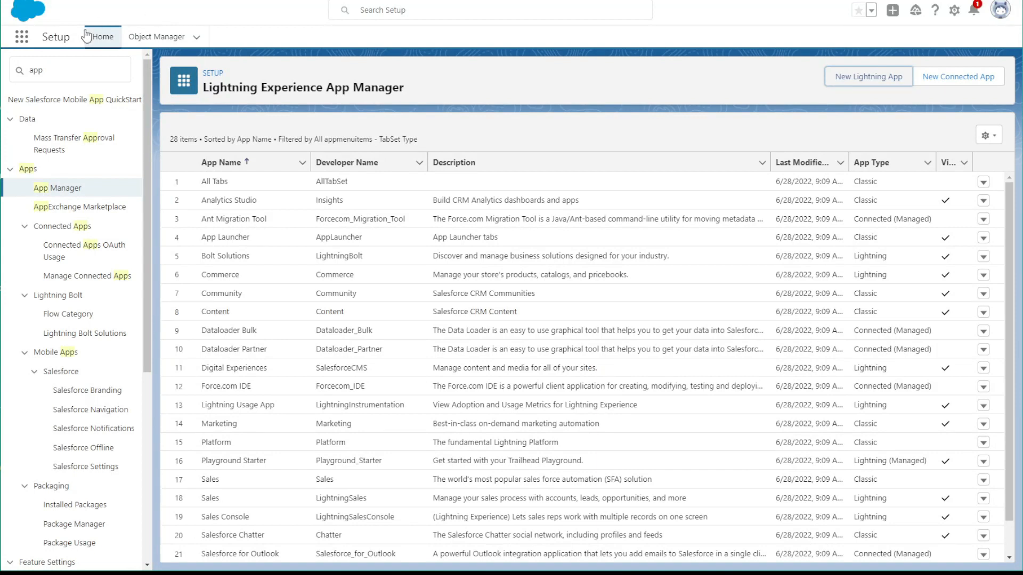
Start a new custom object in Object Manager with the label Stash and the plural label Stashes
left_click(150, 39)
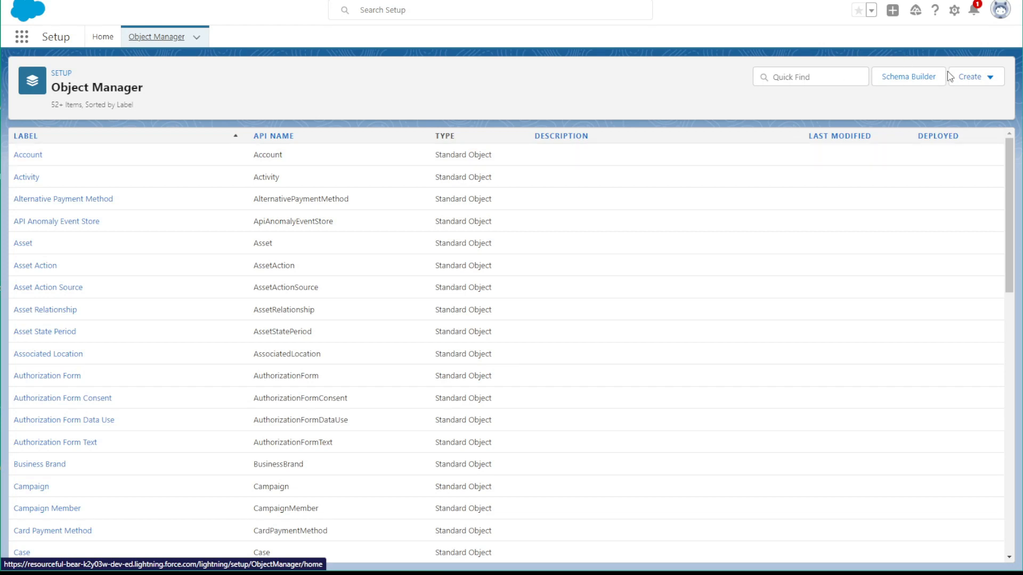
left_click(981, 77)
left_click(912, 111)
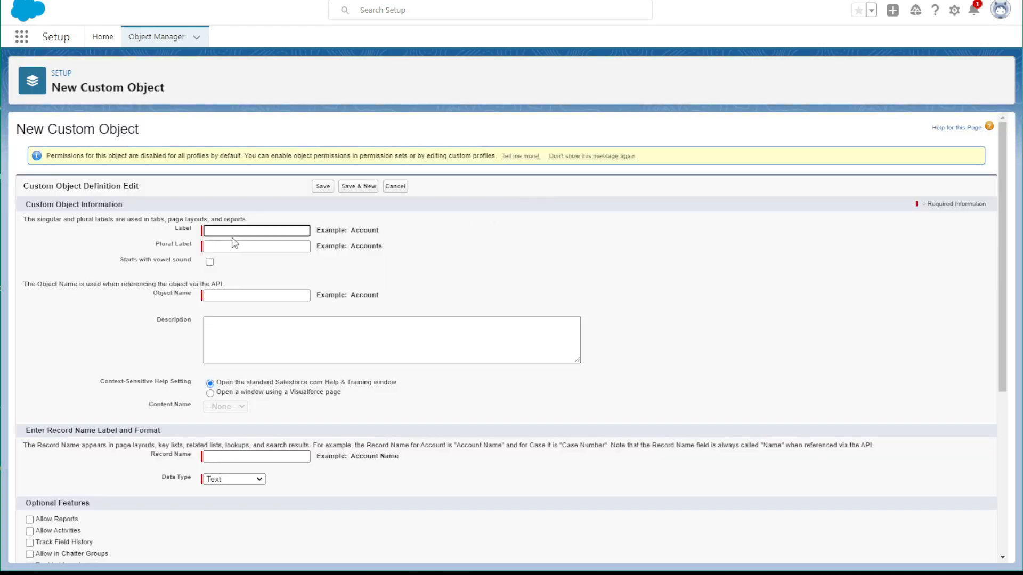
type("Staswh")
key("BackSpace")
key("BackSpace")
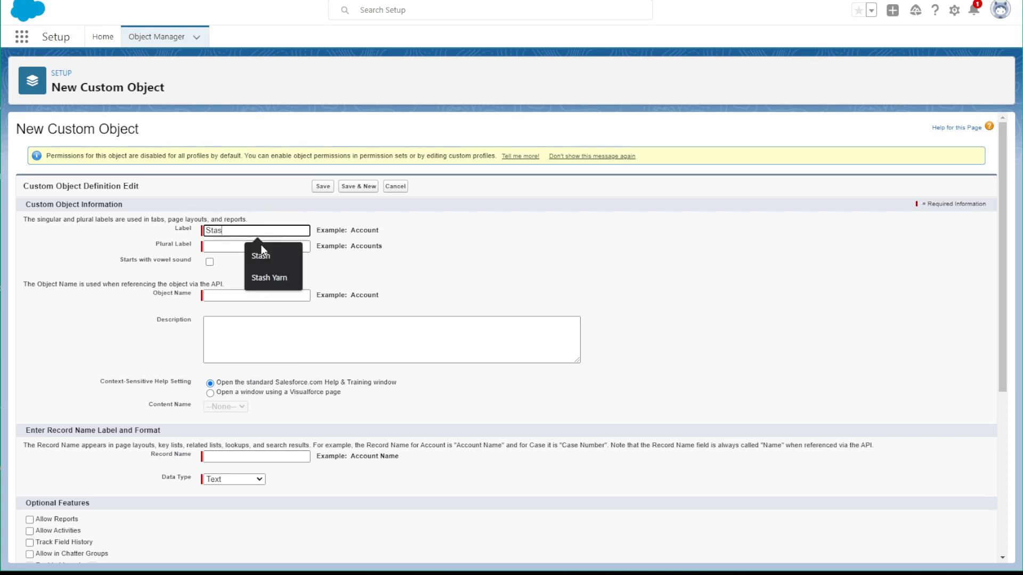
left_click(208, 247)
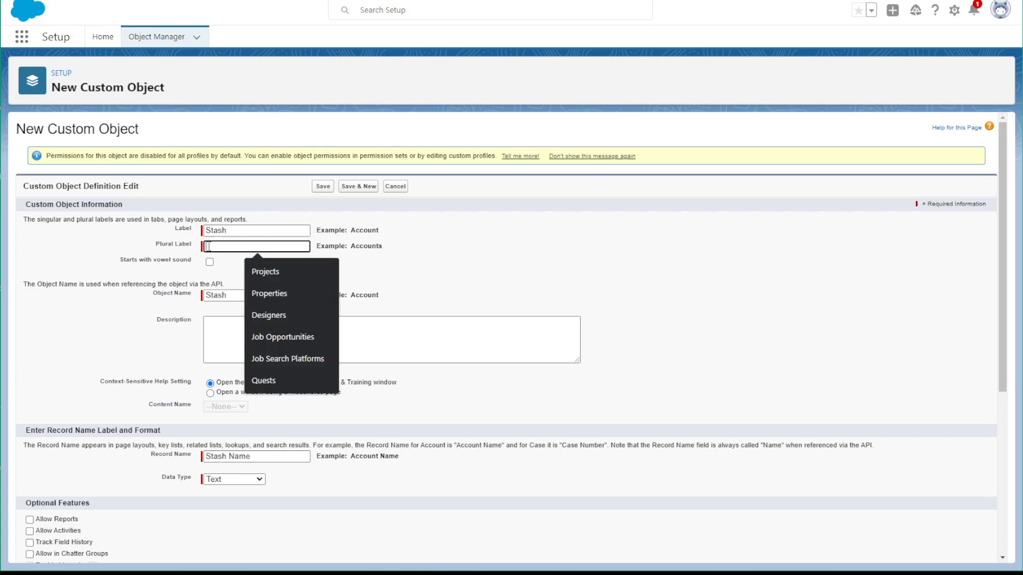
type("Sta")
type("shes")
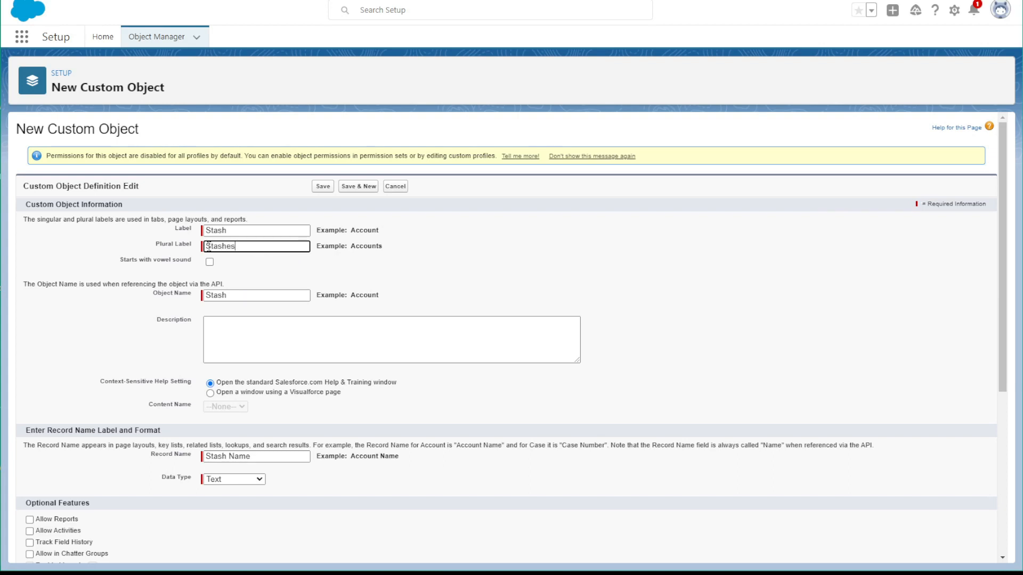
Allow reports for the Stash object and save it with the New Custom Tab Wizard option left enabled
scroll(197, 420, "down", 2)
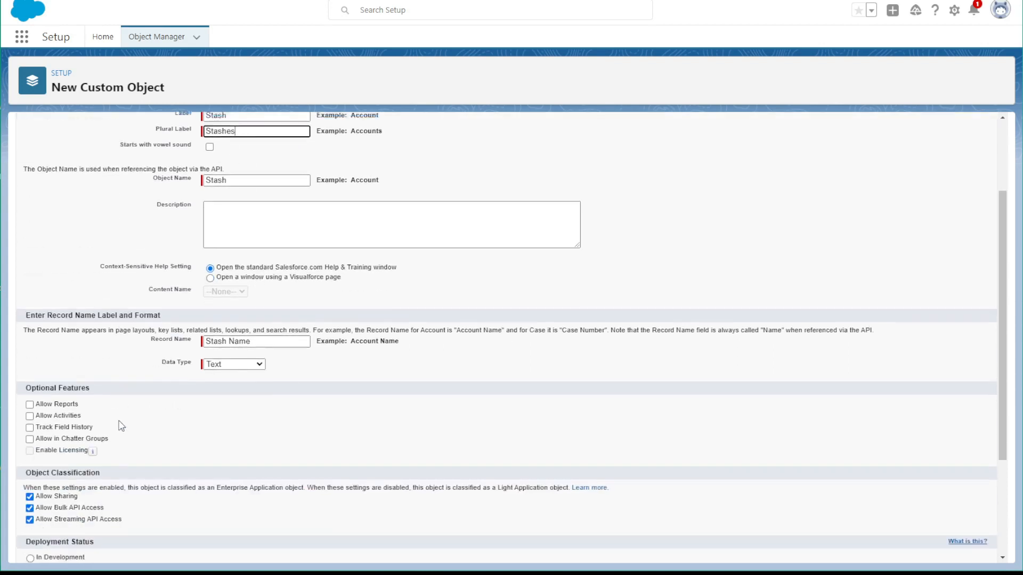
left_click(30, 400)
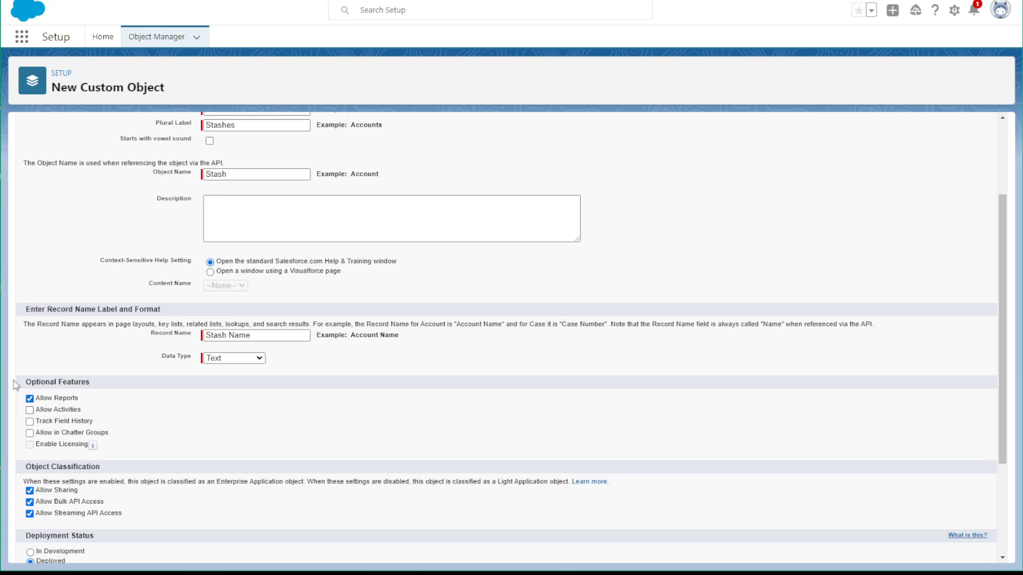
scroll(102, 462, "down", 3)
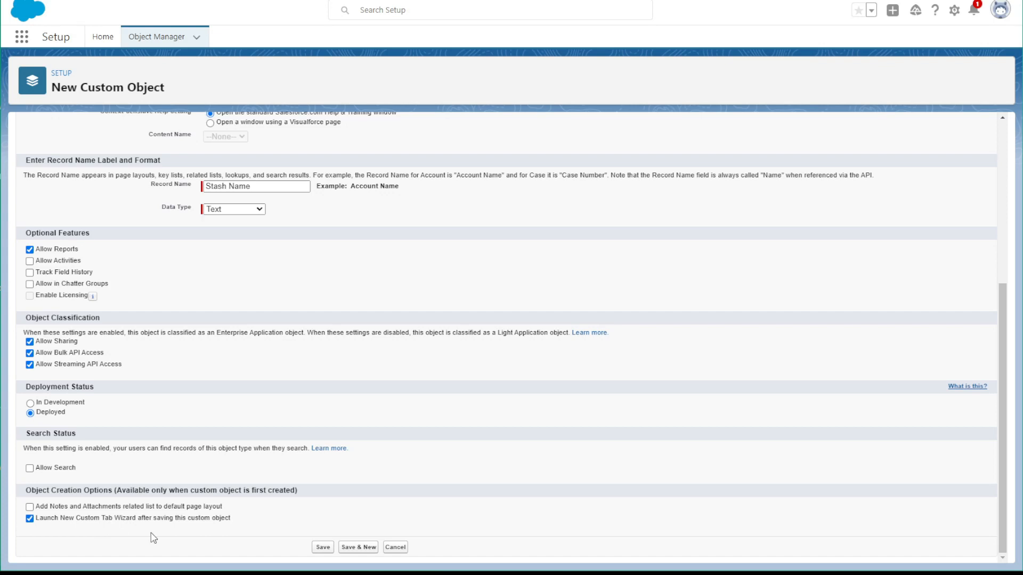
left_click(331, 550)
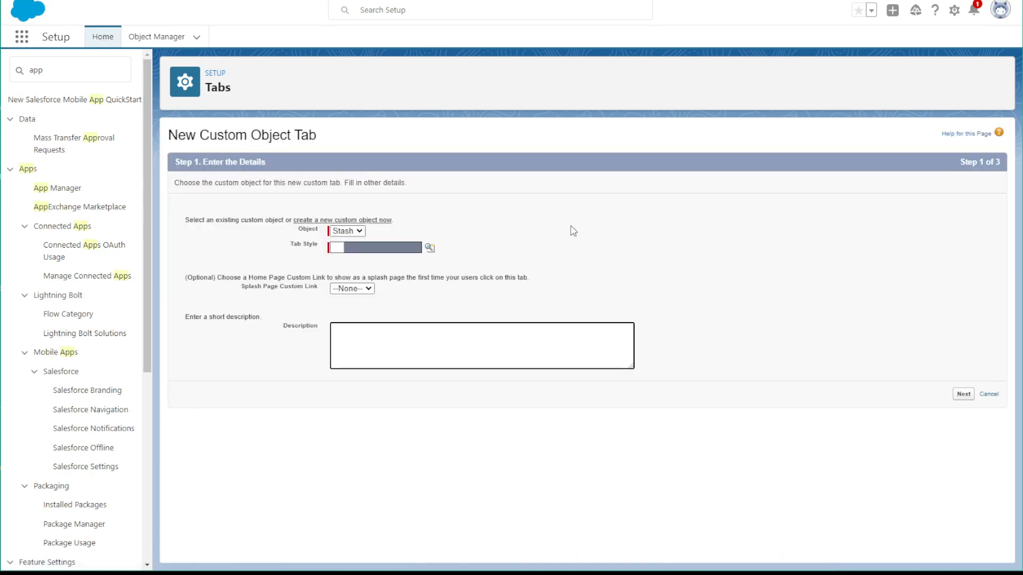
Choose the Treasure chest tab style for the Stash tab and continue to the profile settings
left_click(429, 249)
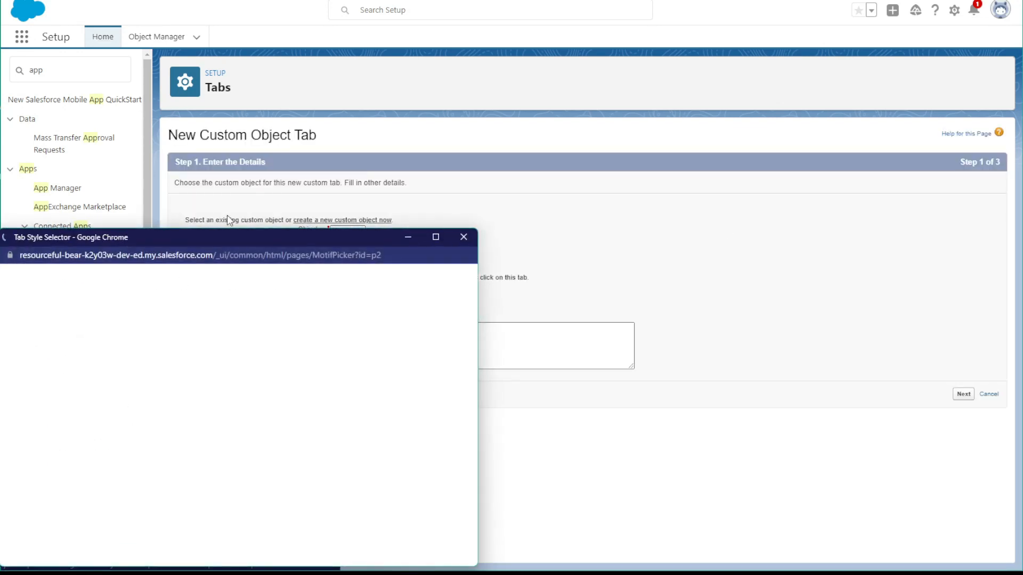
left_click_drag(229, 238, 277, 130)
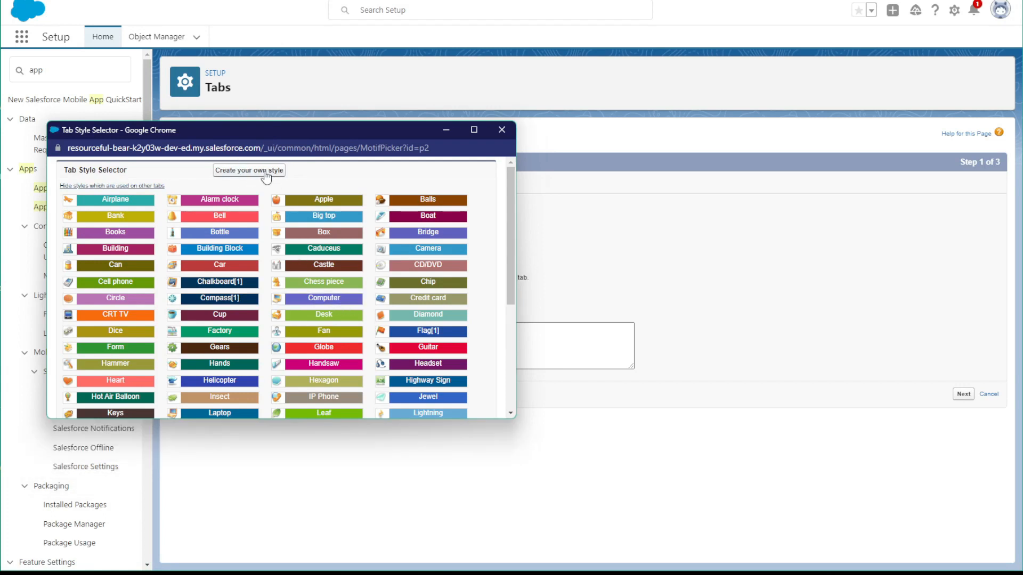
scroll(255, 271, "down", 5)
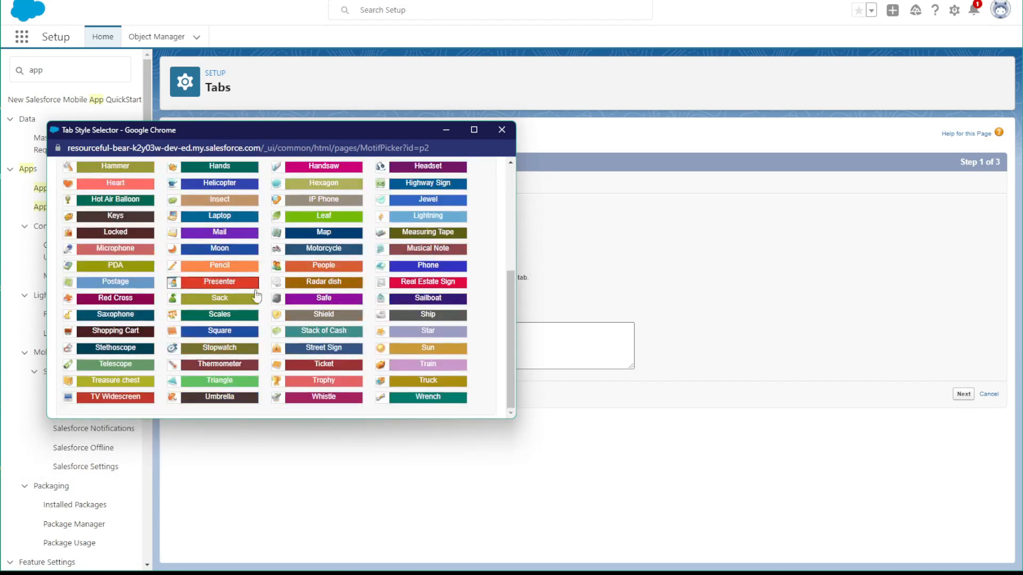
left_click(85, 382)
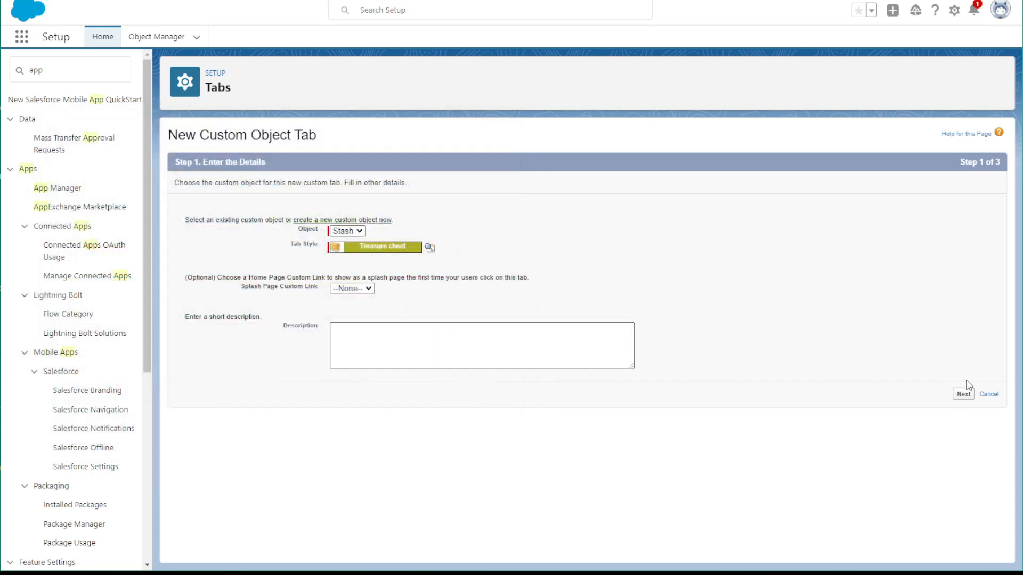
left_click(964, 399)
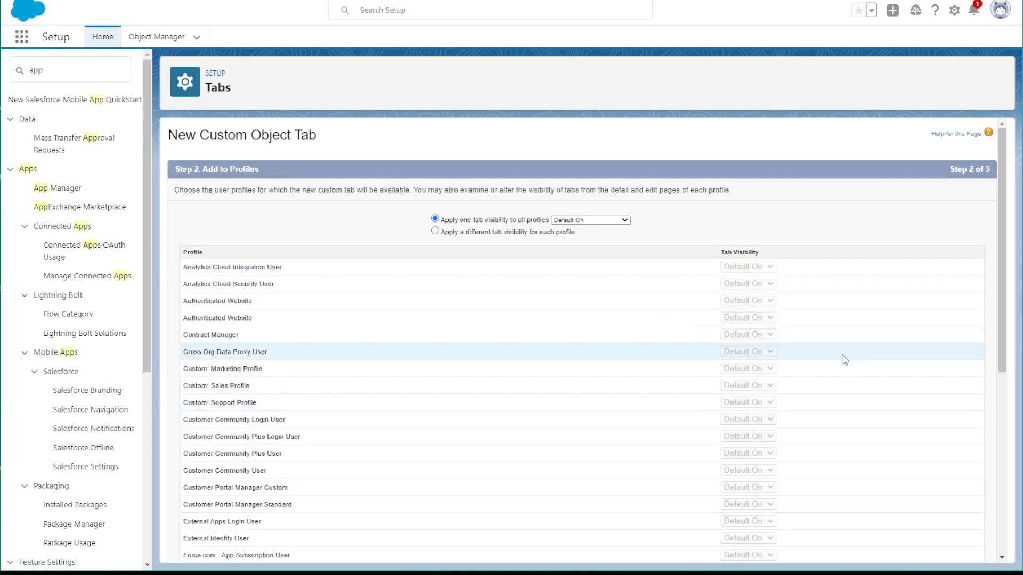
Apply one tab visibility, Tab Hidden, to all profiles
scroll(852, 368, "down", 5)
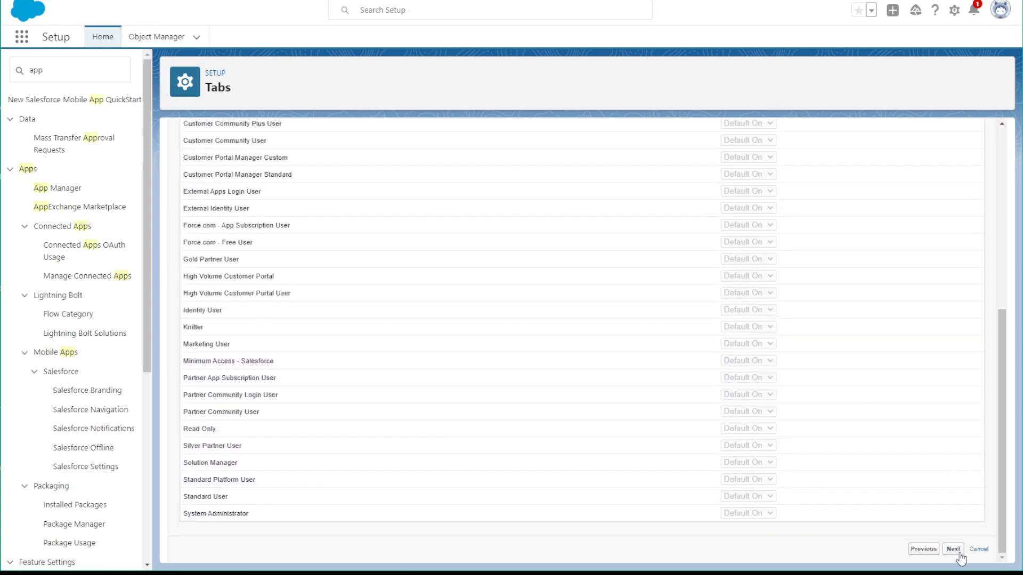
scroll(674, 382, "up", 5)
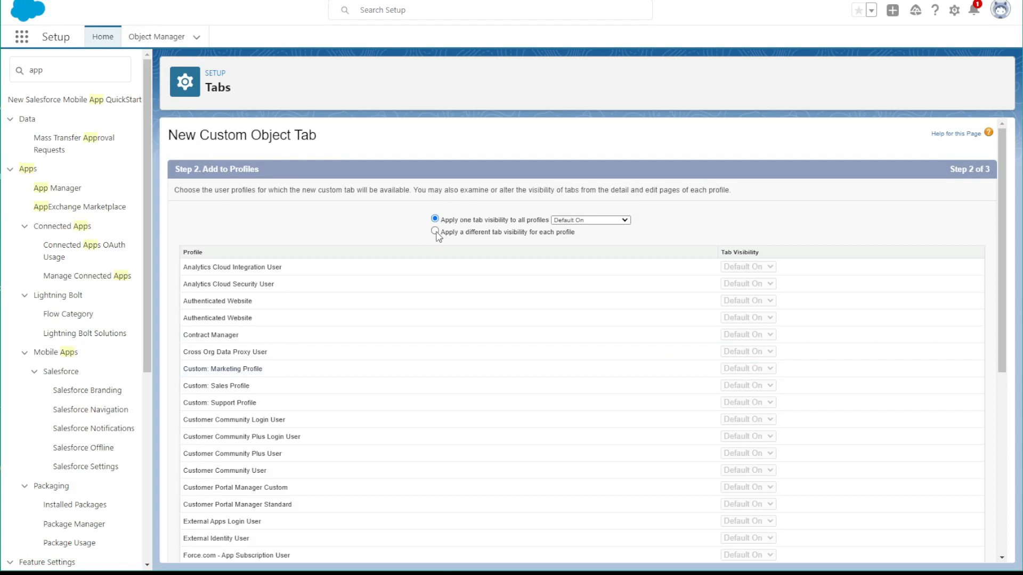
left_click(436, 232)
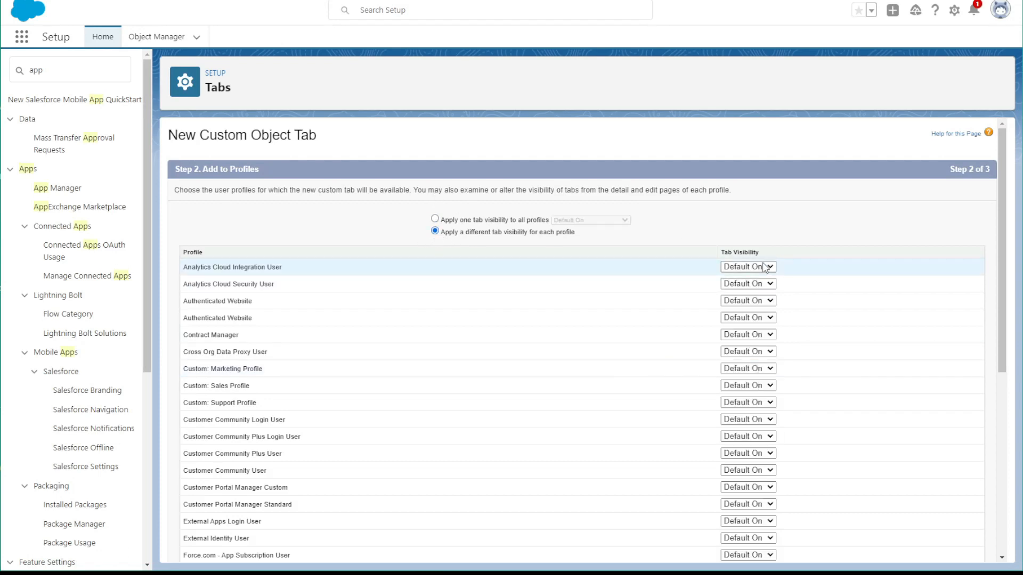
left_click(435, 219)
left_click(571, 221)
left_click(571, 244)
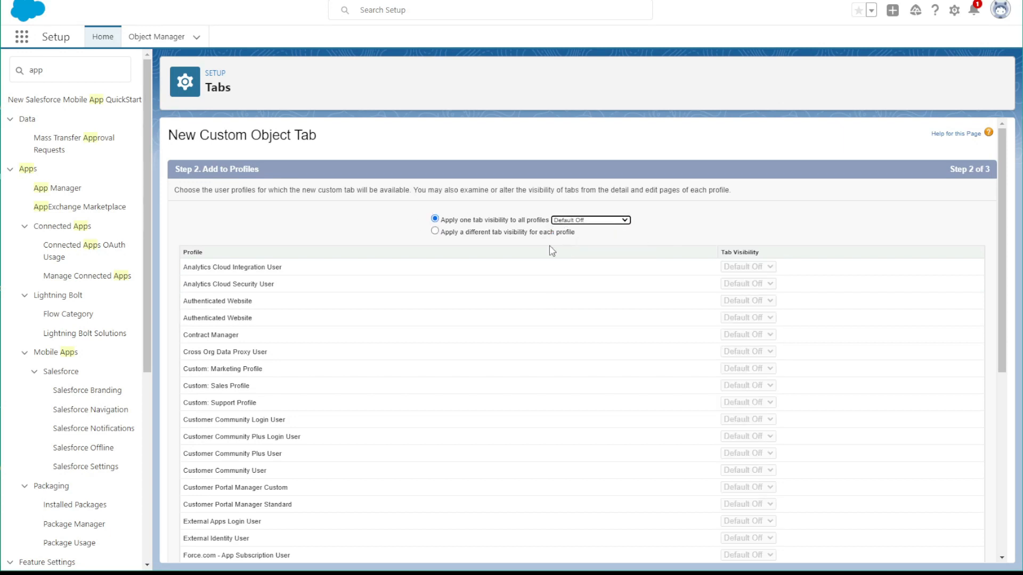
left_click(571, 222)
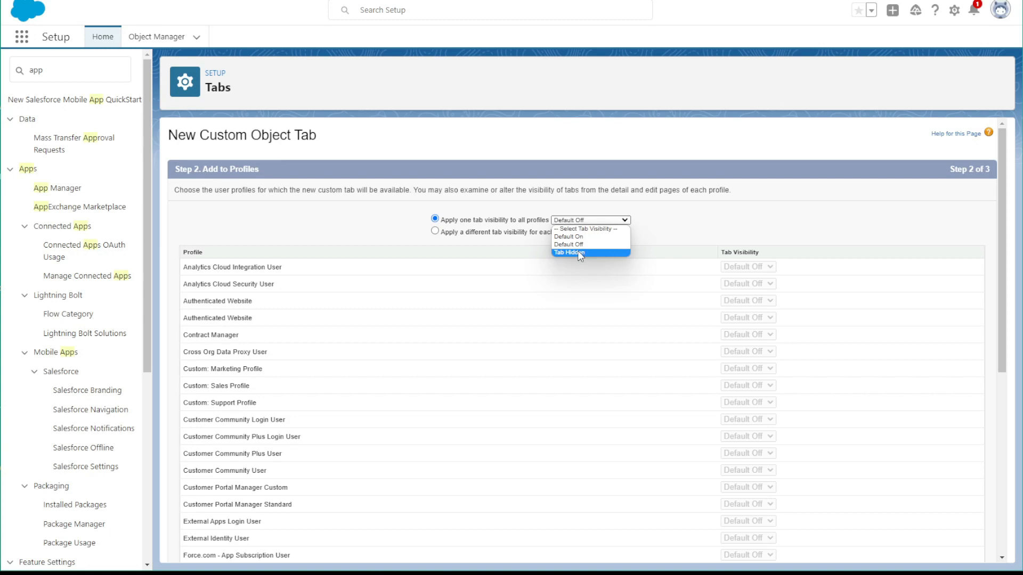
left_click(578, 252)
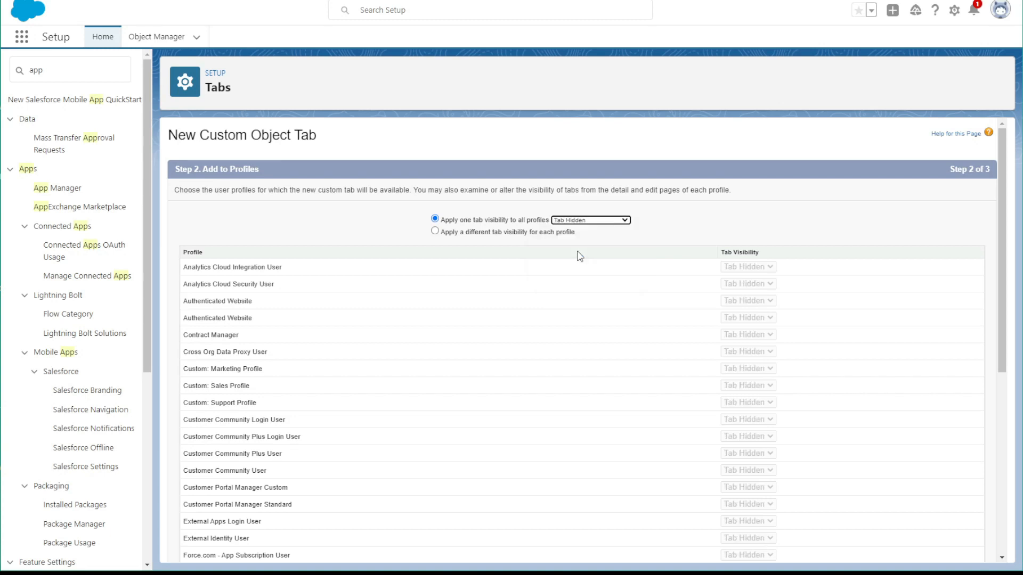
Switch to separate visibility per profile, set Knitter and System Administrator to Default On, and continue to the custom apps
left_click(435, 231)
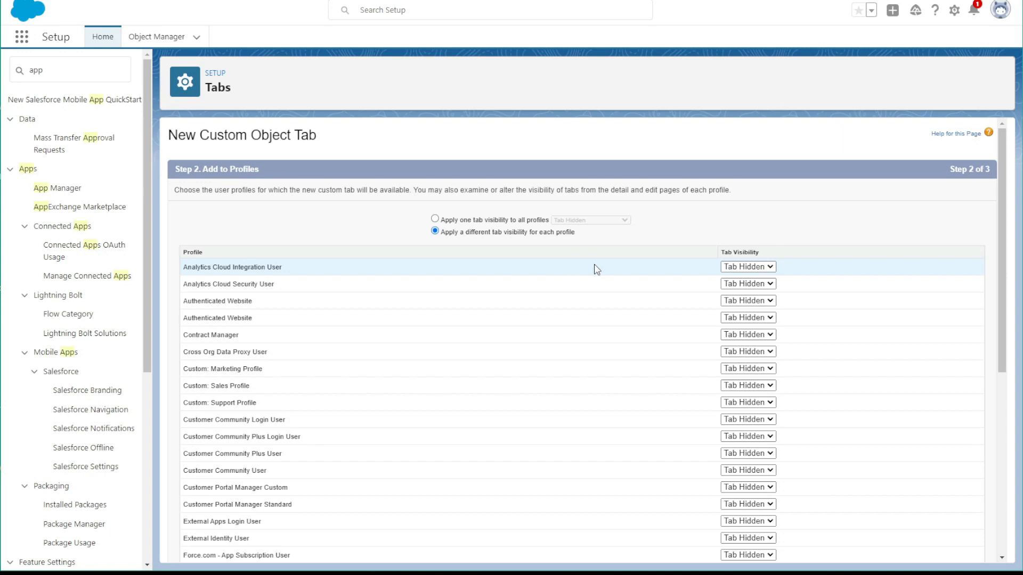
scroll(547, 340, "down", 1)
scroll(547, 340, "down", 3)
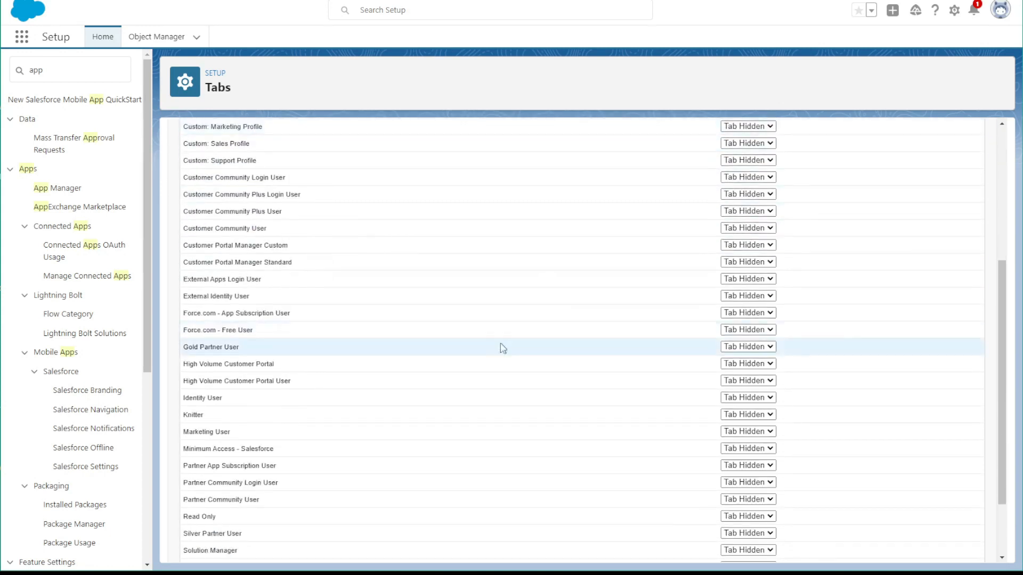
left_click(762, 415)
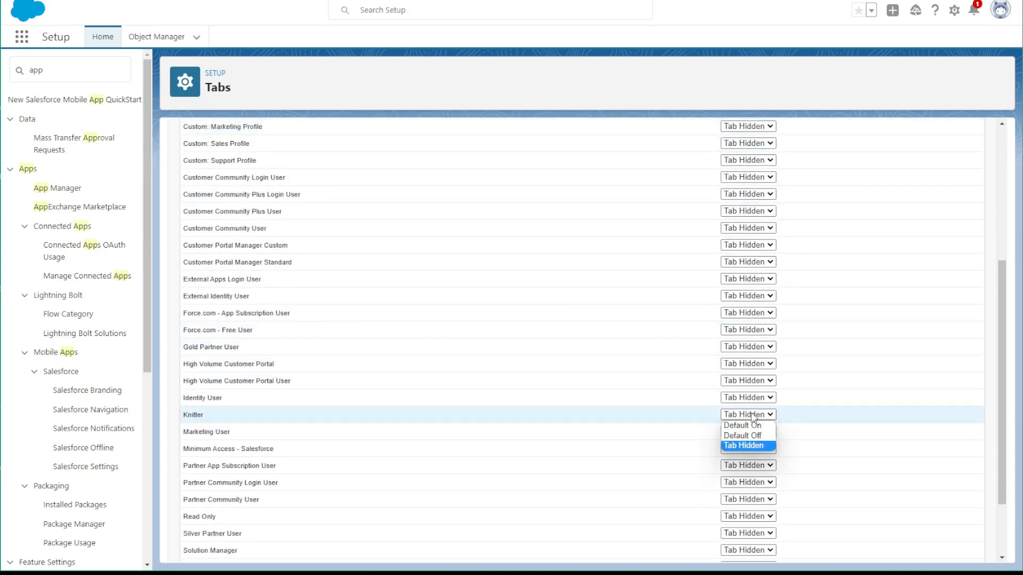
left_click(743, 427)
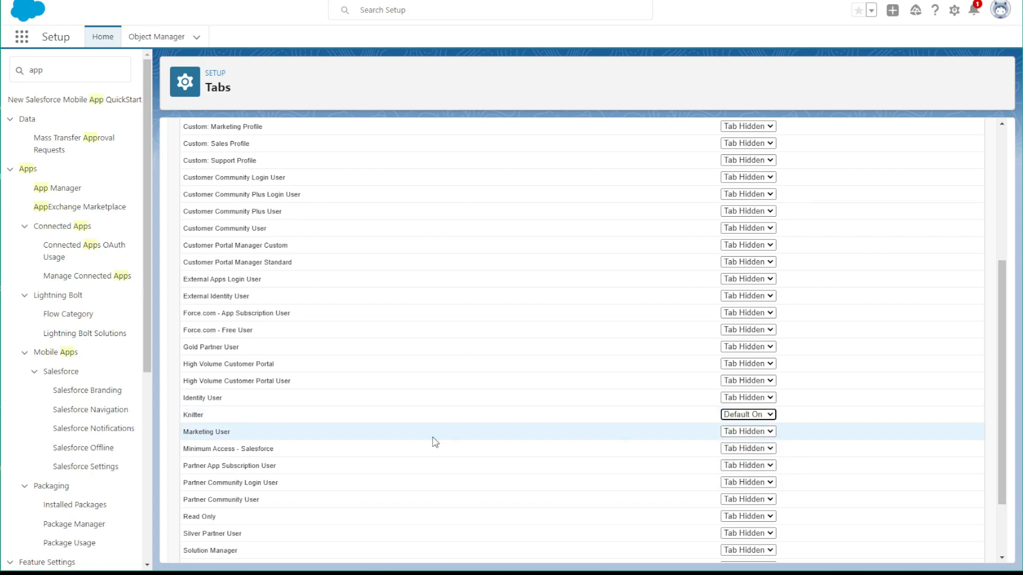
scroll(447, 447, "down", 2)
left_click(767, 513)
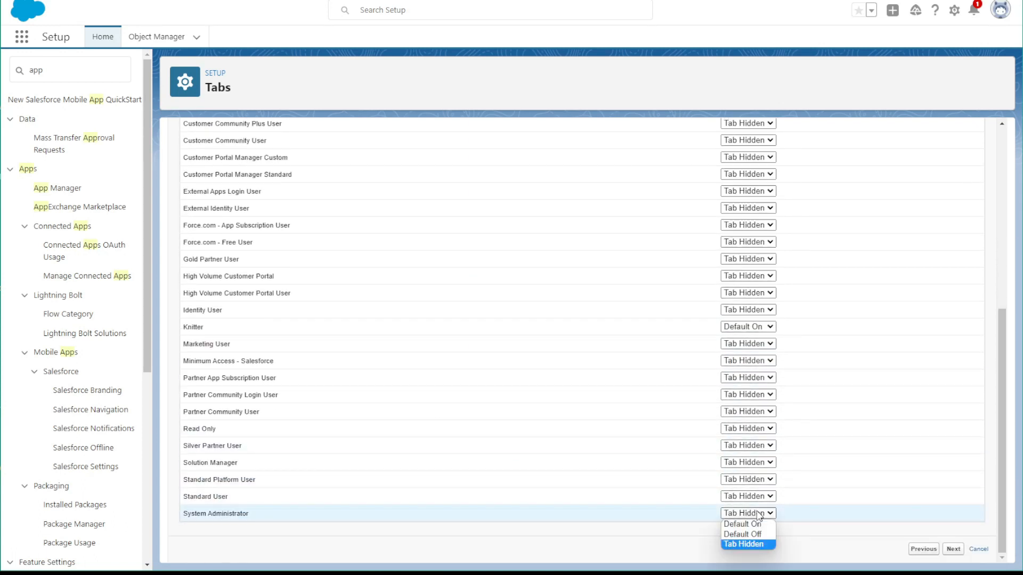
left_click(746, 524)
left_click(954, 549)
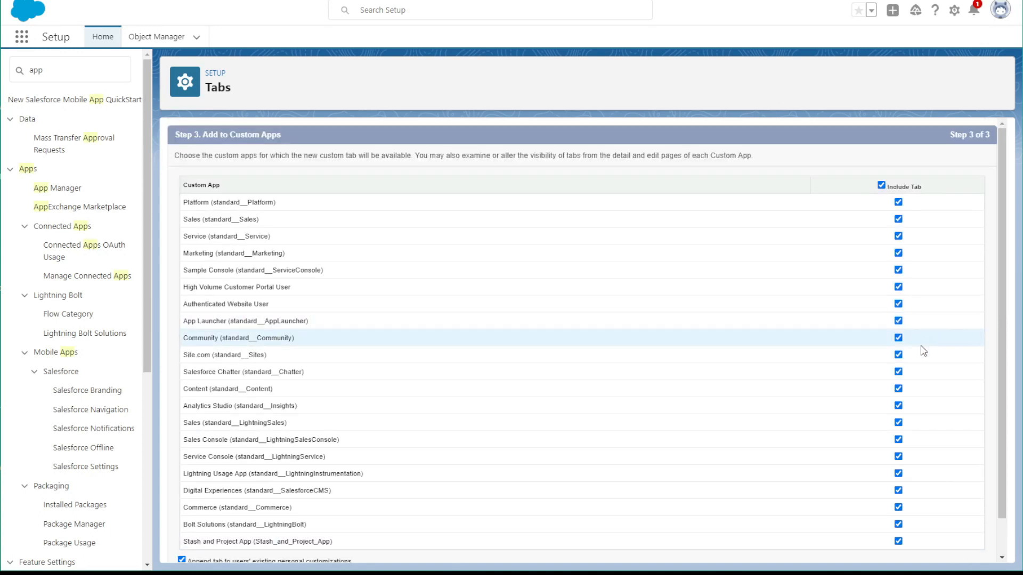
Include the Stash tab only in the Stash and Project App and save the tab
left_click(881, 185)
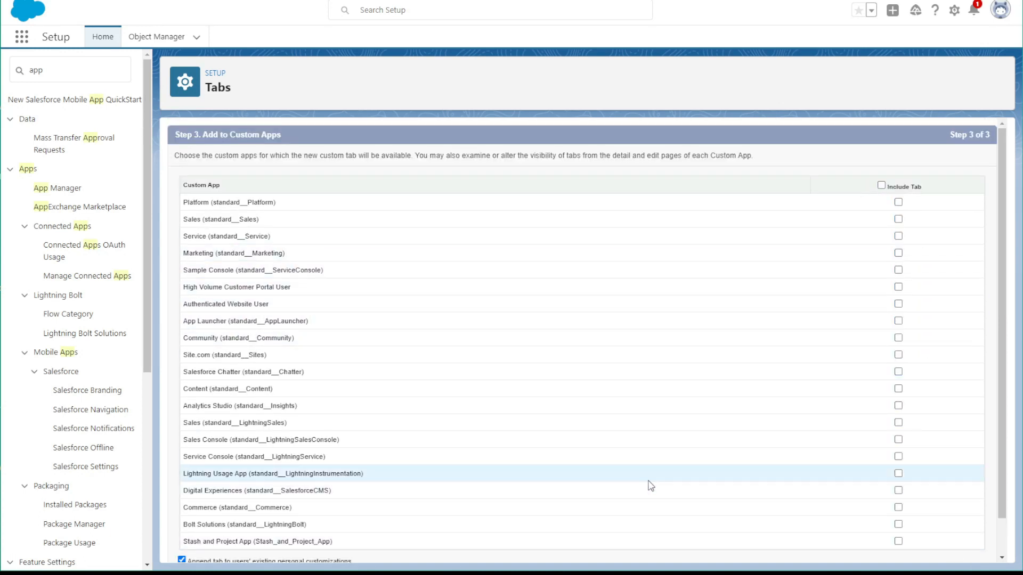
scroll(649, 484, "down", 2)
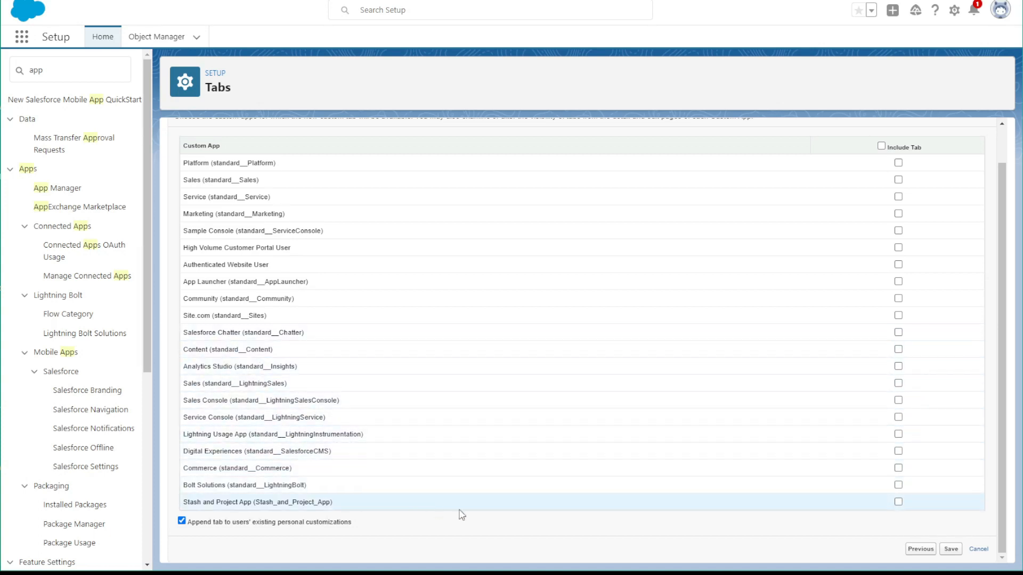
left_click(899, 502)
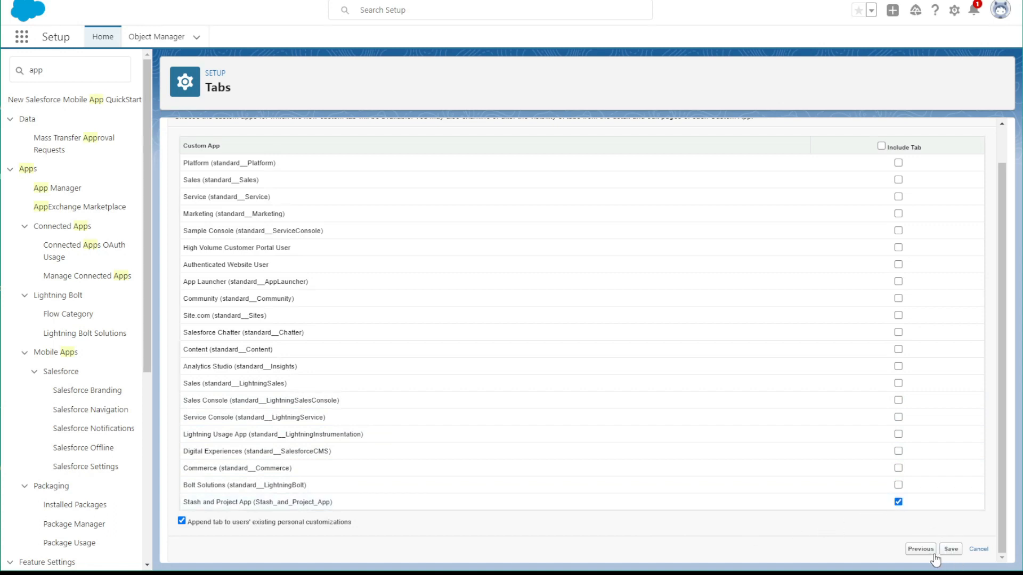
left_click(956, 552)
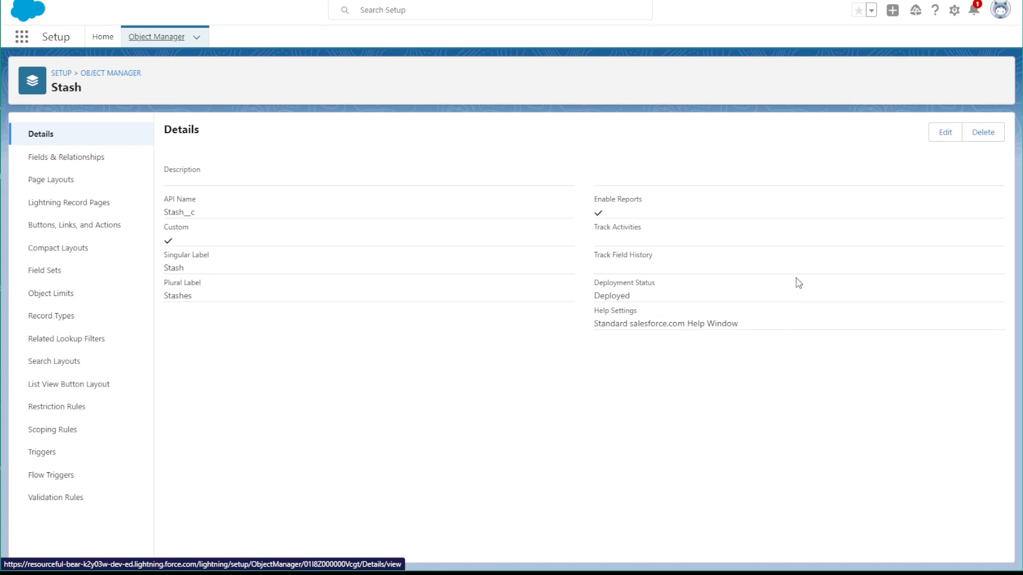
Return from the Stash object to the full object list and start creating another custom object
left_click(108, 74)
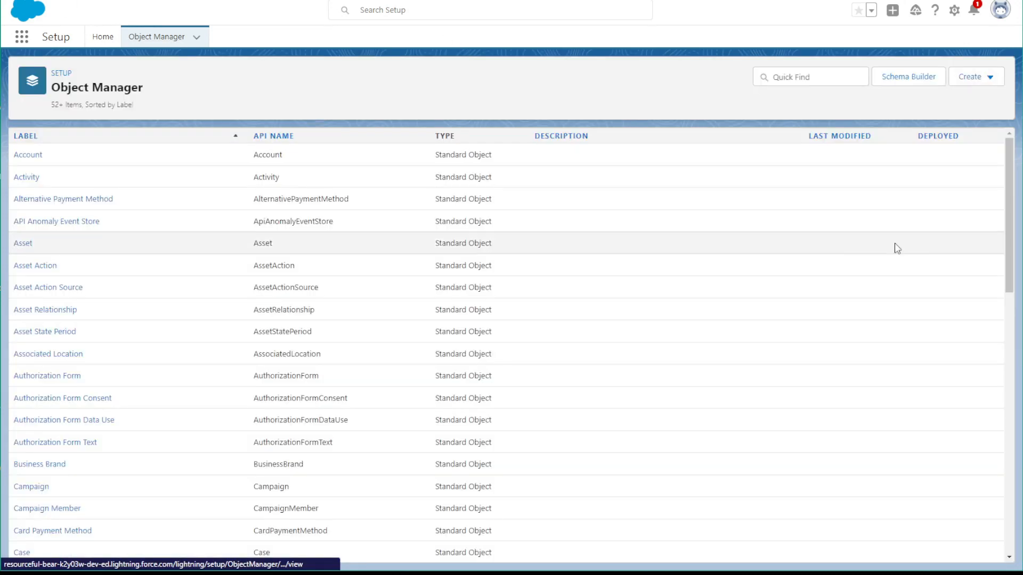
left_click(961, 79)
left_click(925, 111)
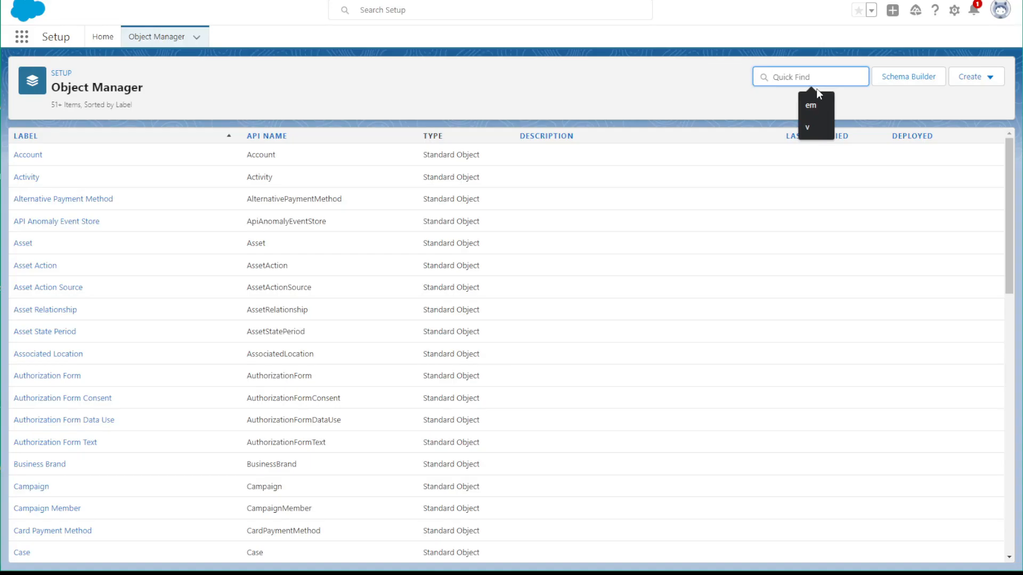
Filter the object list by "stas" and open the fields and relationships of the Stash Item object
type("stast")
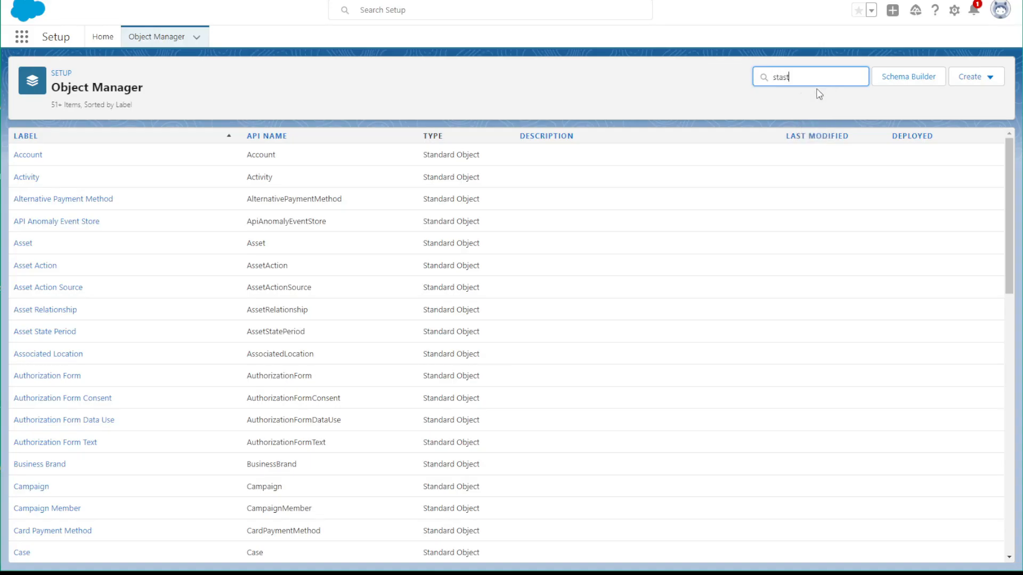
key("BackSpace")
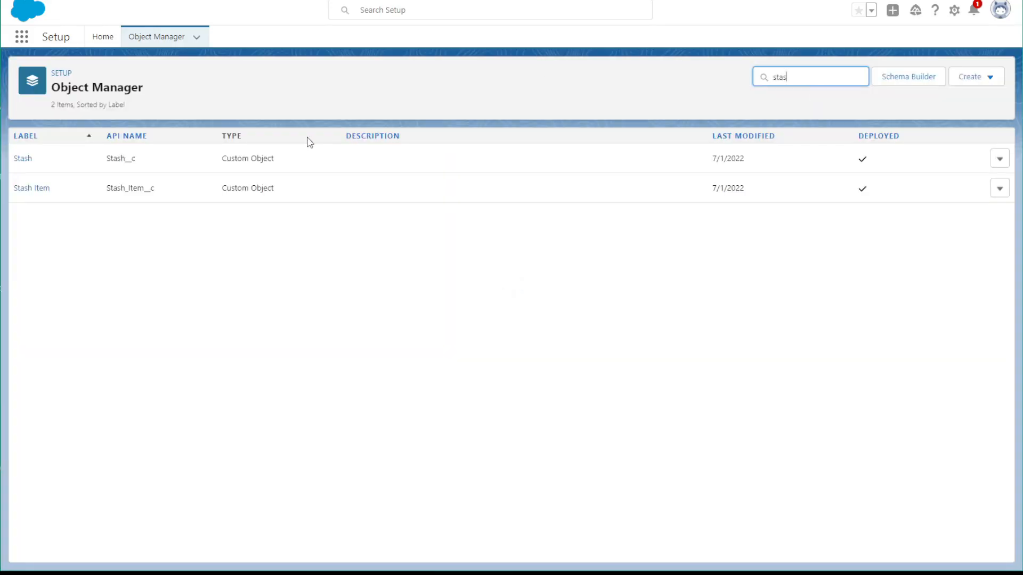
left_click(48, 189)
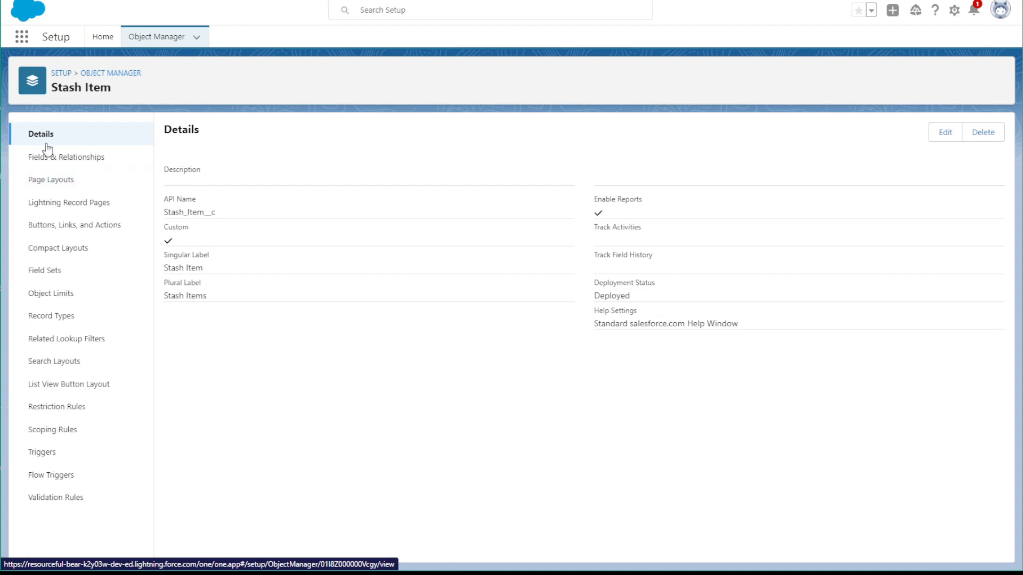
left_click(59, 157)
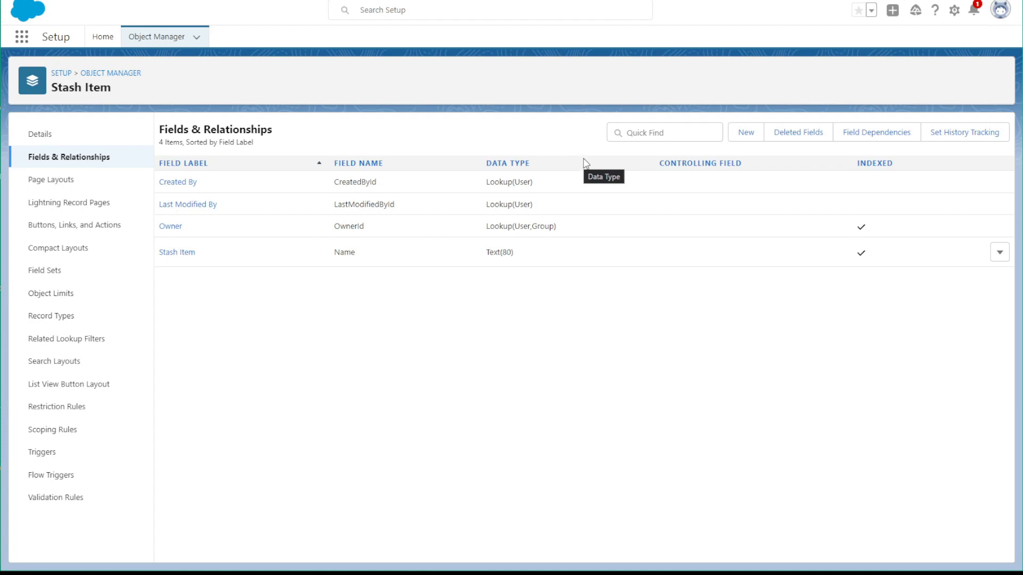
Start a new custom field on Stash Item with the Master-Detail Relationship data type and continue to the related object choice
left_click(750, 138)
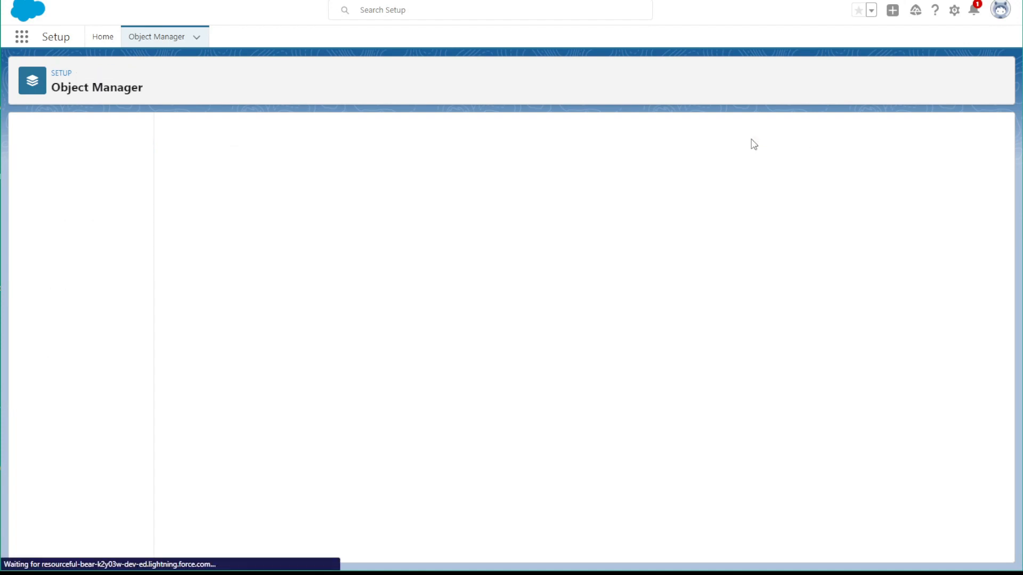
scroll(233, 383, "down", 1)
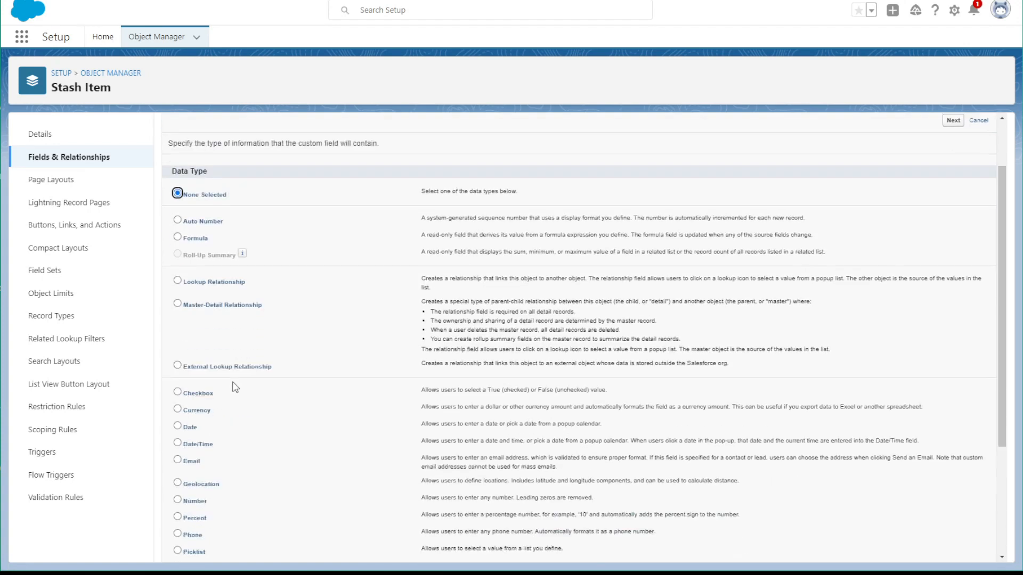
scroll(235, 387, "down", 1)
left_click(178, 253)
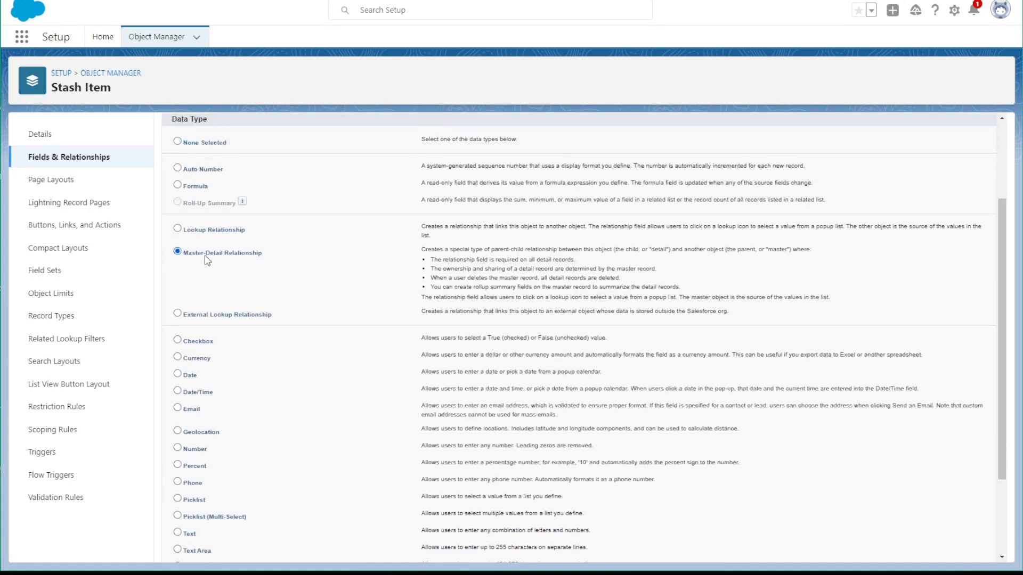
scroll(874, 442, "down", 2)
left_click(949, 552)
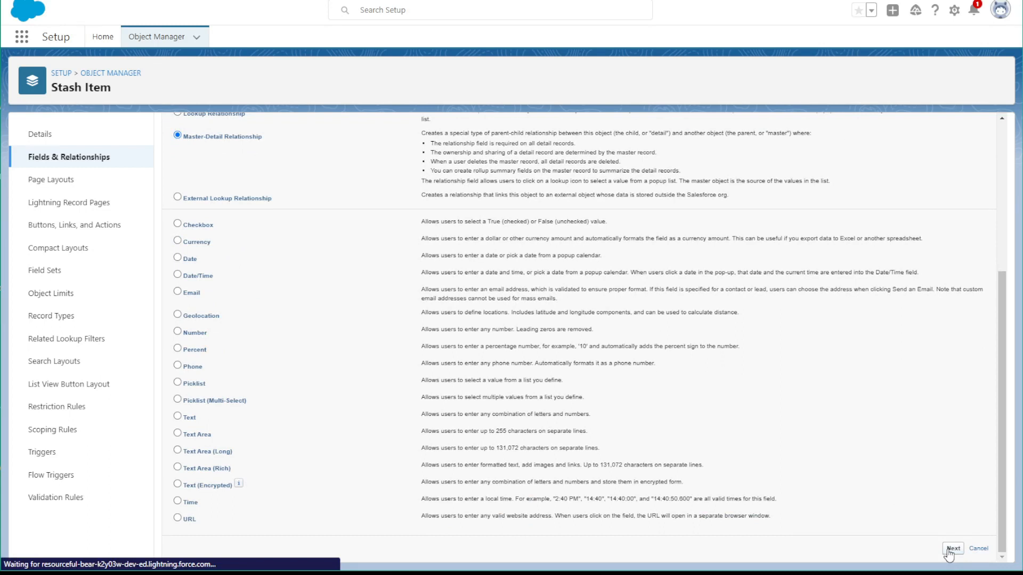
Relate Stash Item to the Stash object, accept the default field and related list settings, and save the relationship
left_click(386, 236)
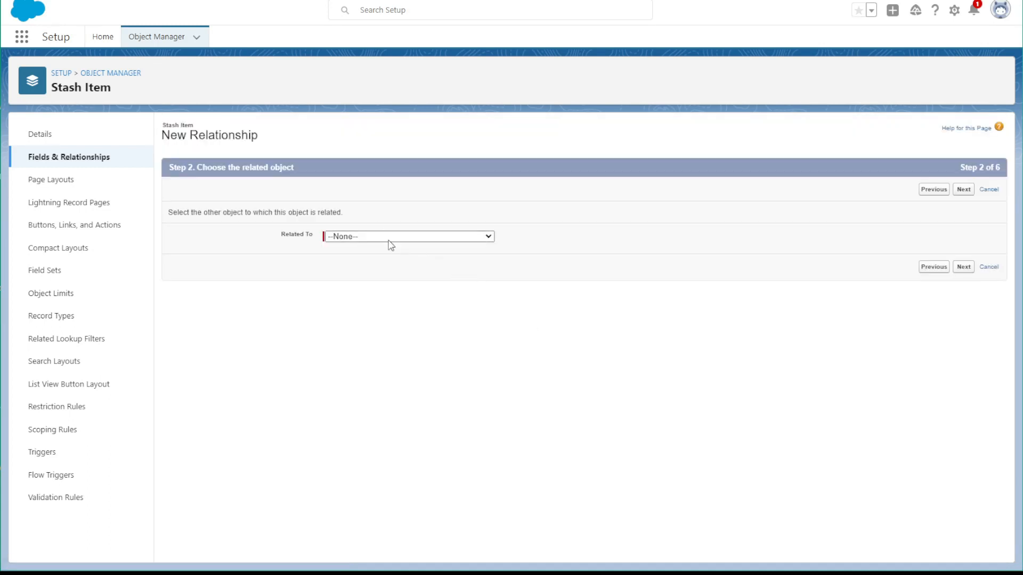
key("t")
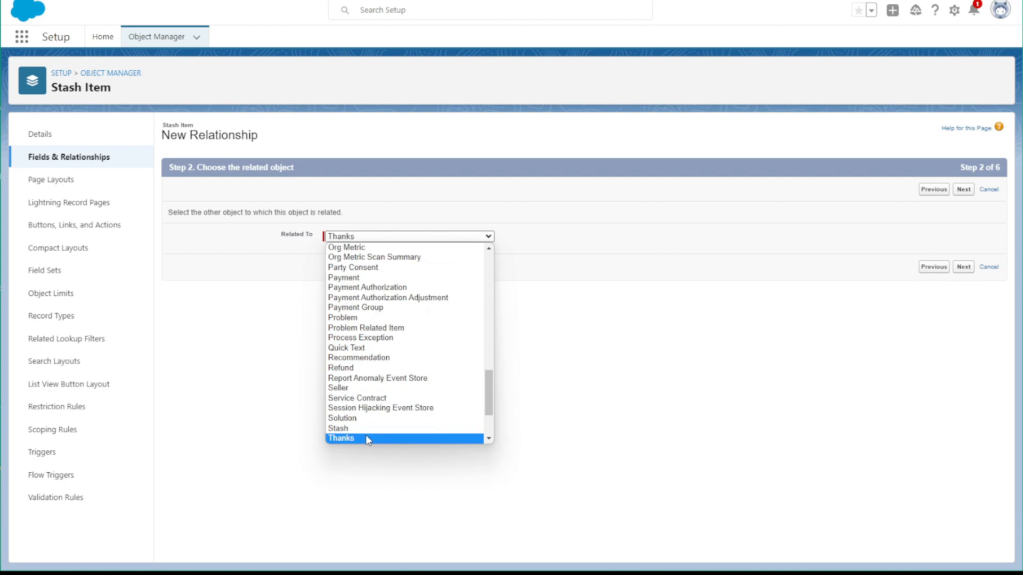
left_click(365, 428)
left_click(964, 267)
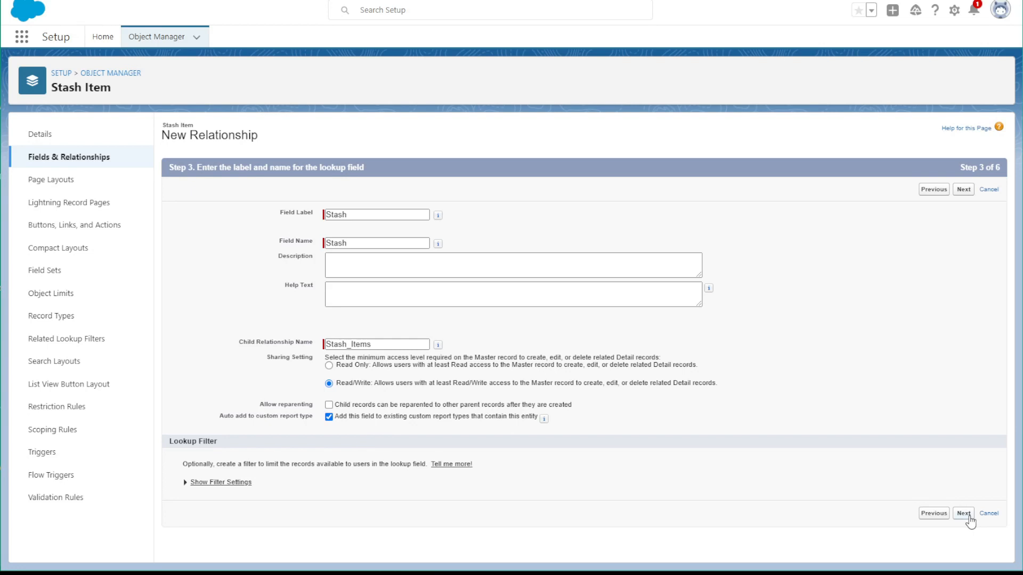
left_click(967, 520)
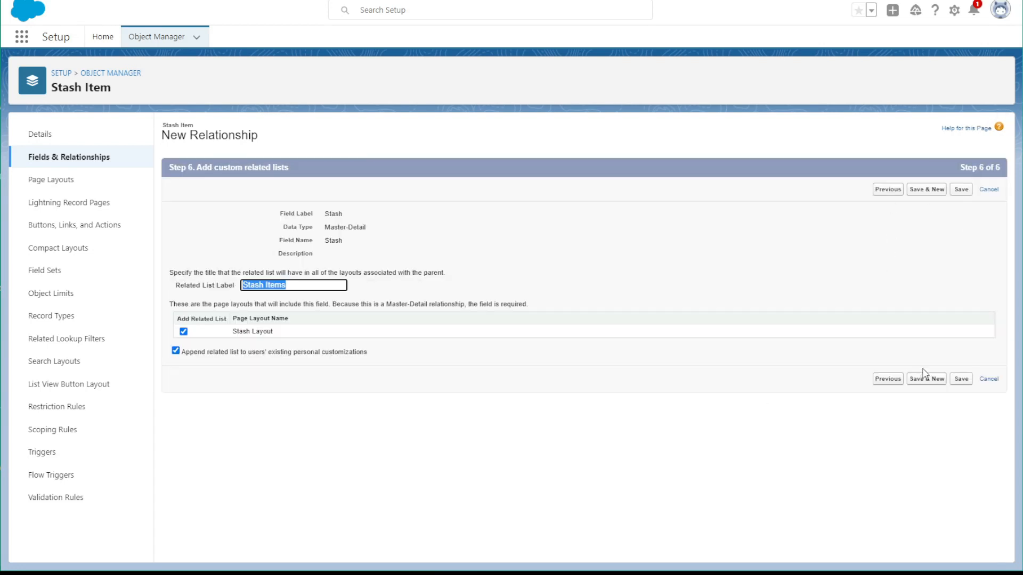
left_click(961, 379)
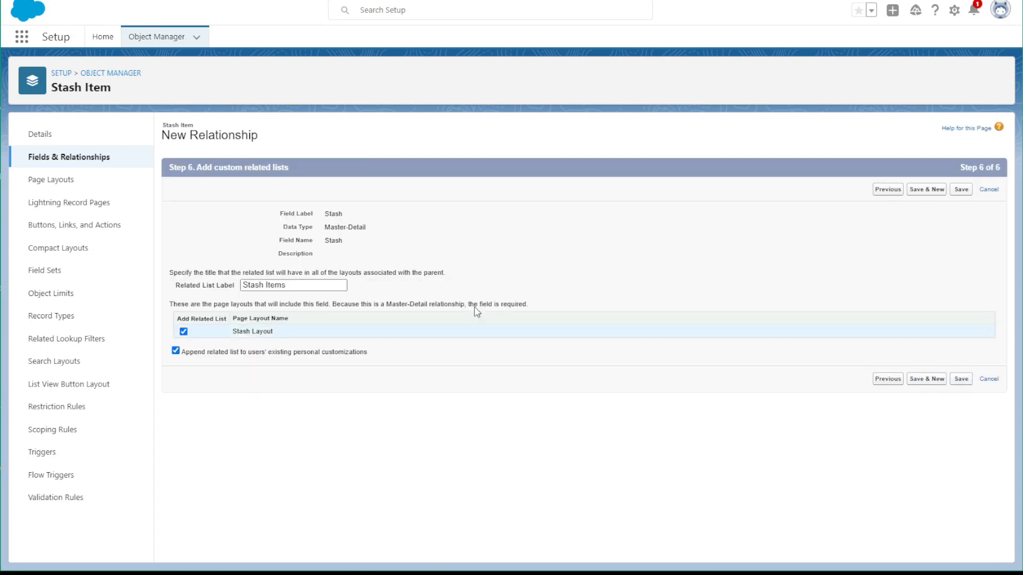
Return to the object list, filter it by "pro", and open the Craft Project Material object
left_click(130, 74)
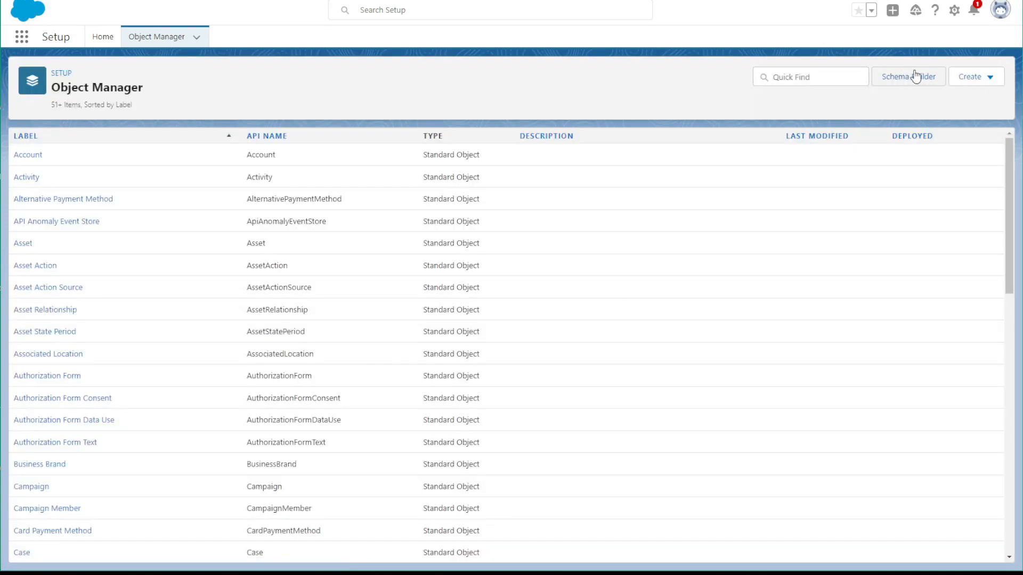
left_click(796, 78)
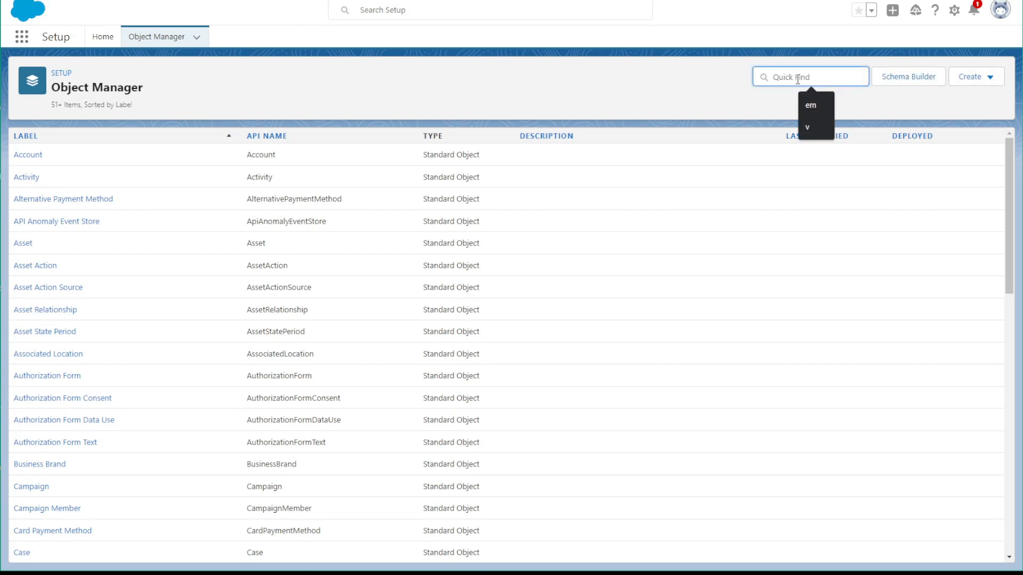
type("pro")
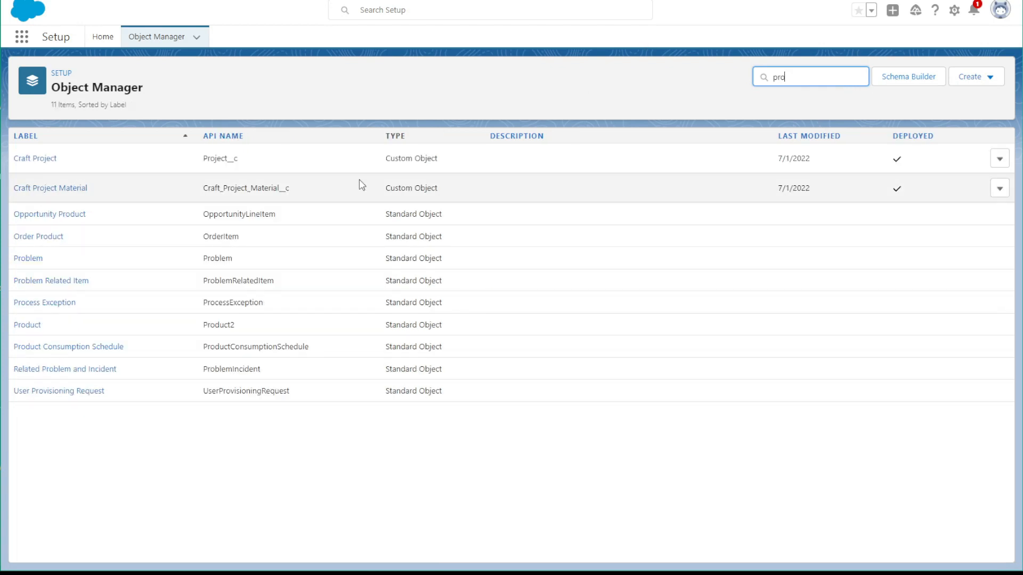
left_click(79, 191)
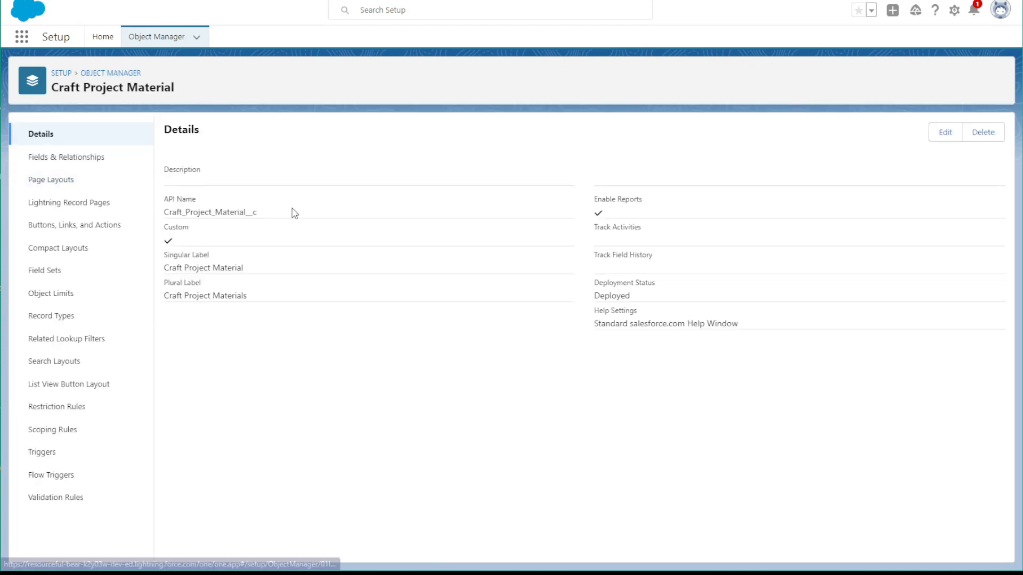
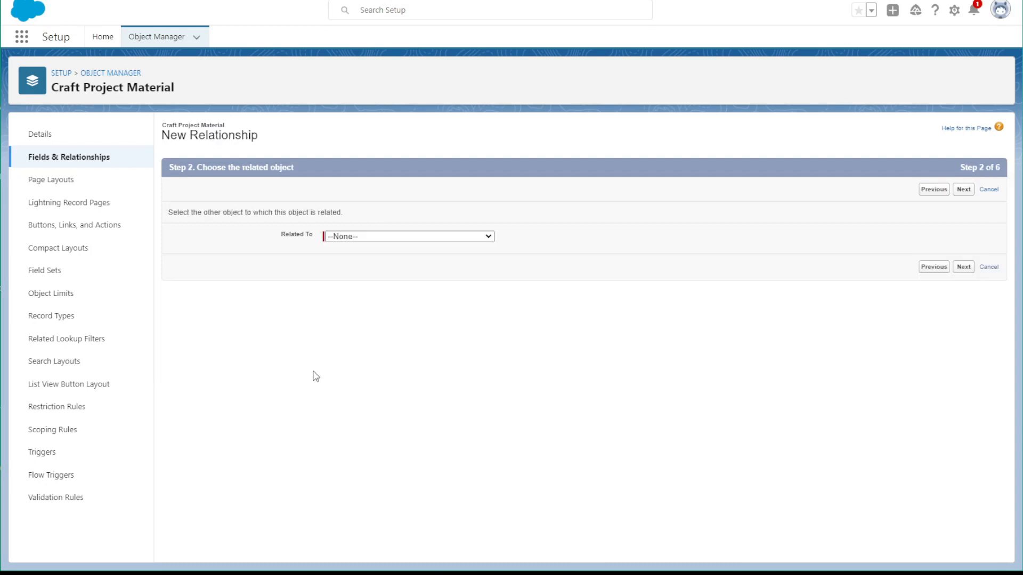
Choose Stash Item as the related object for the new Craft Project Material relationship and continue to its label and name
left_click(342, 236)
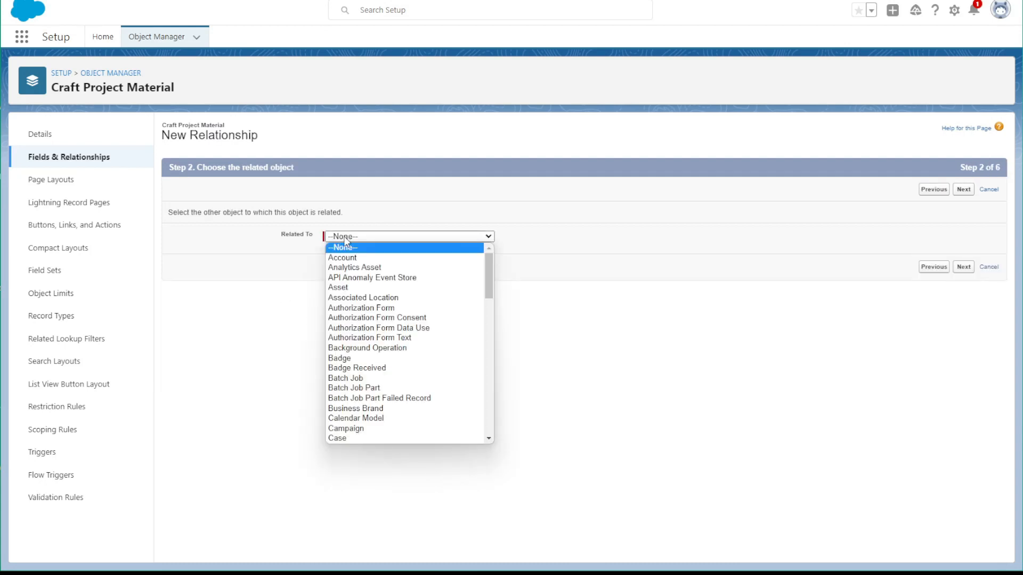
type("stash")
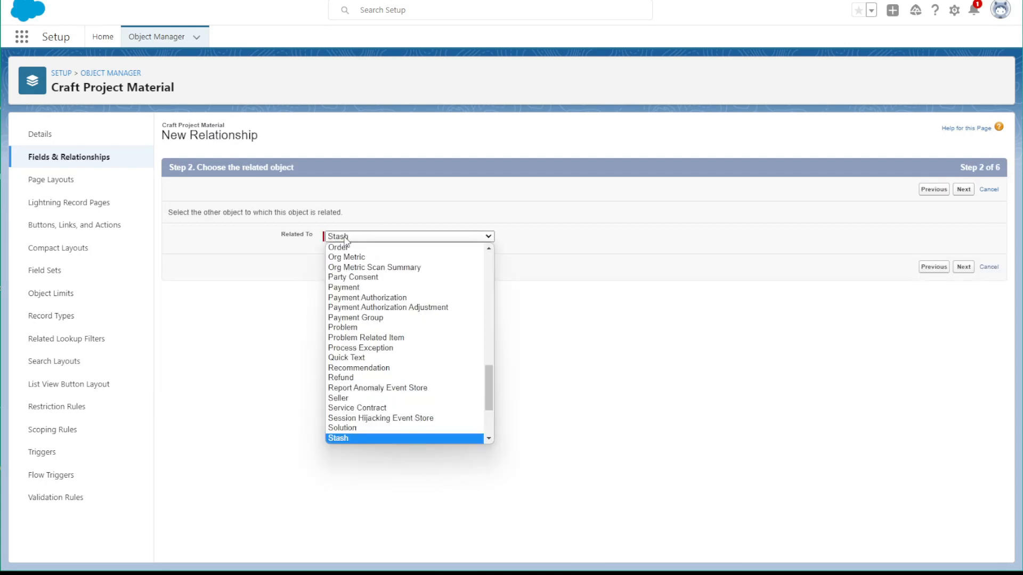
key("Down")
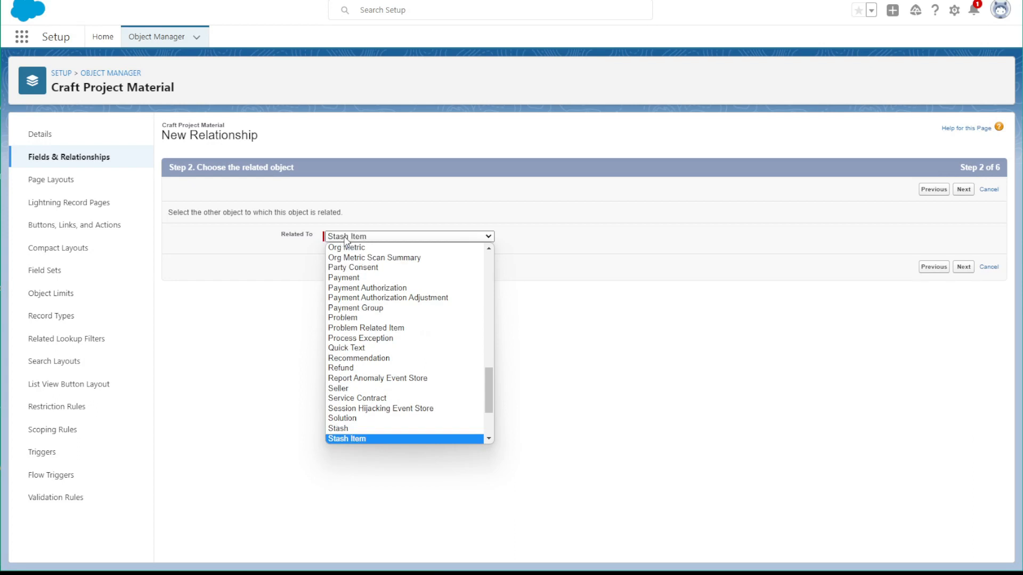
key("Return")
left_click(963, 267)
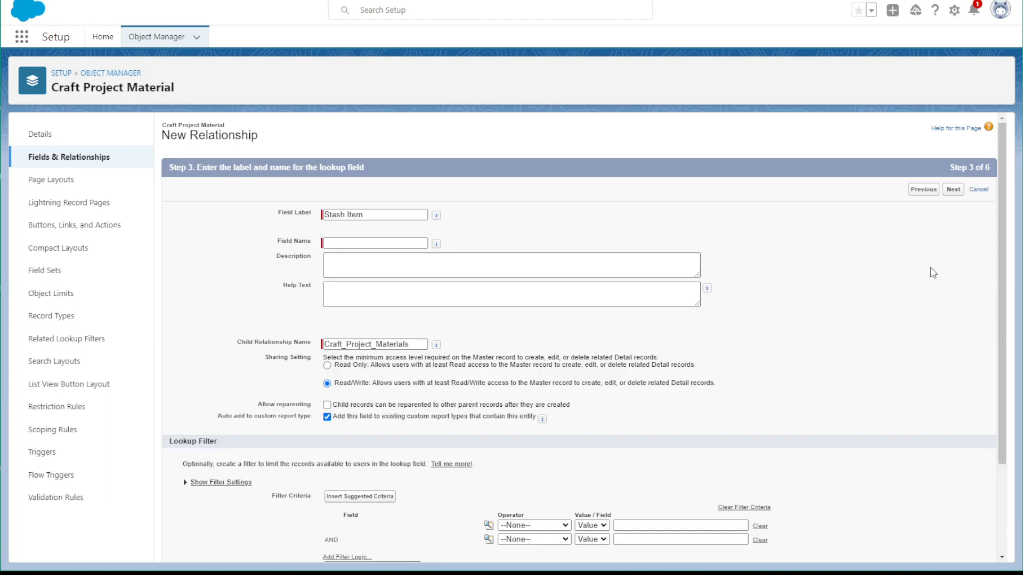
Fill in the field name Stash_Item, accept the default security and layout settings, and save the relationship while starting another field
left_click(395, 245)
left_click(964, 513)
left_click(961, 190)
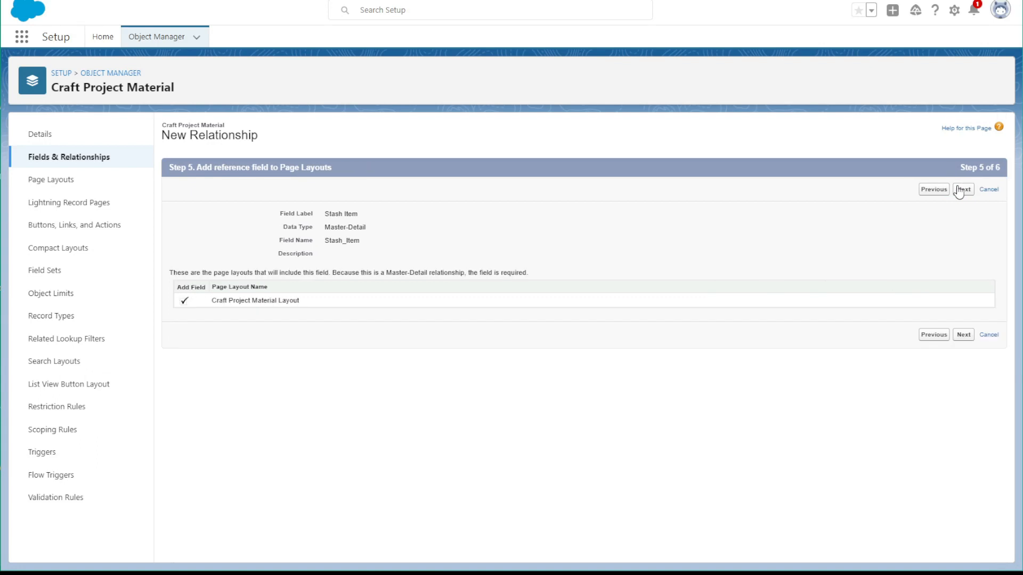
left_click(964, 336)
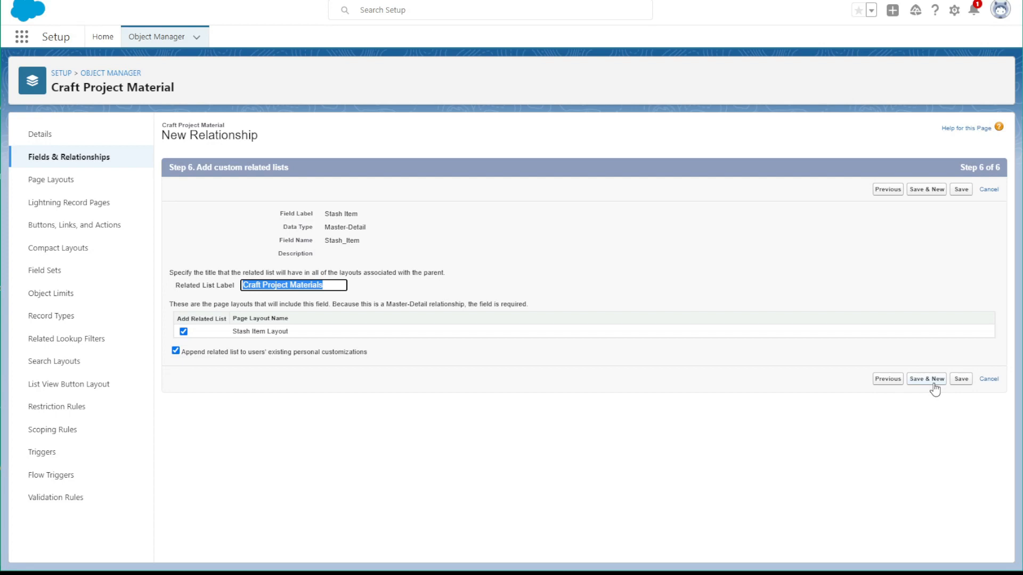
left_click(932, 380)
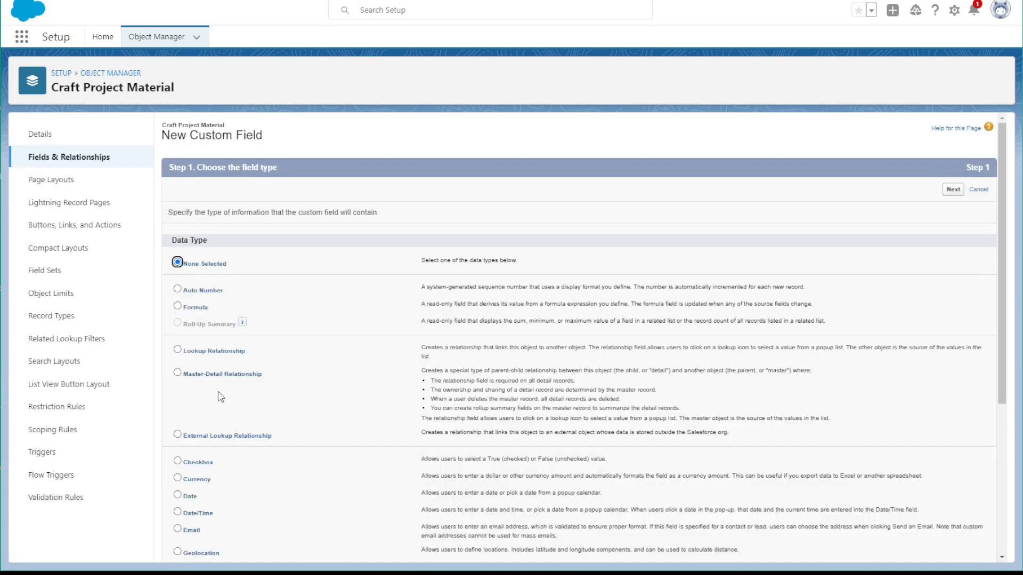
Make the new field a Master-Detail Relationship related to Craft Project and continue to its label and name
left_click(195, 376)
left_click(954, 190)
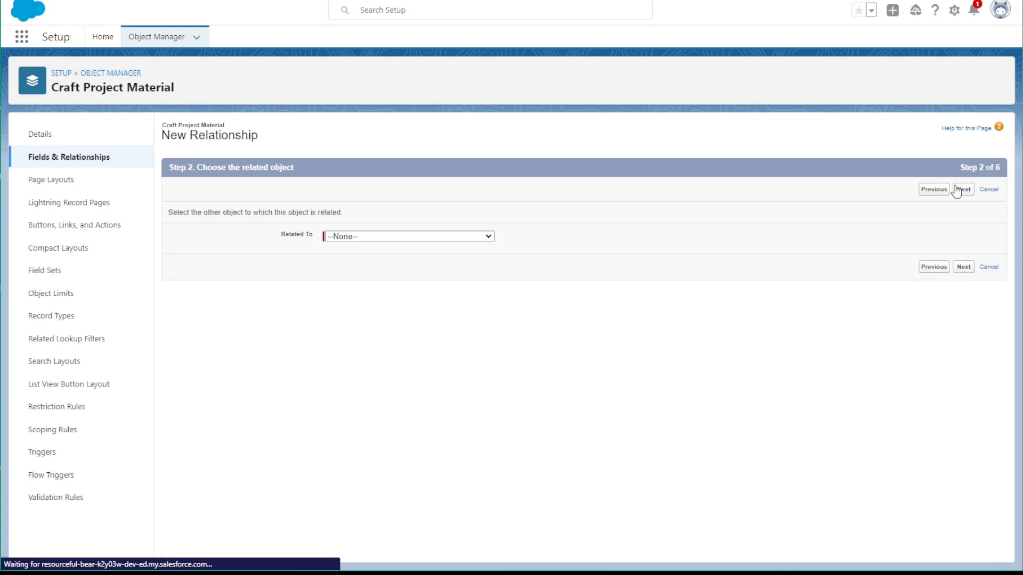
left_click(349, 235)
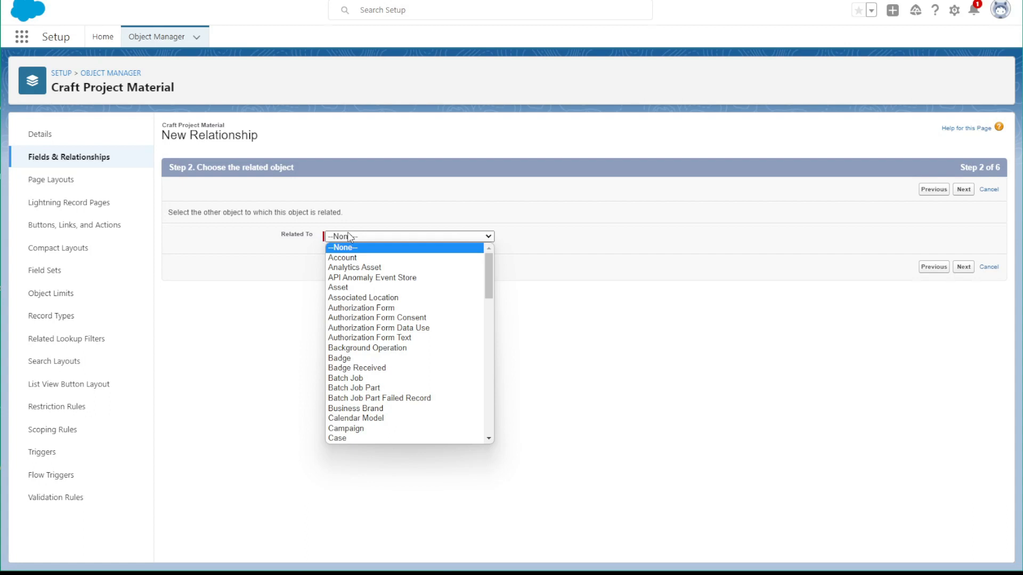
type("craft")
key("Return")
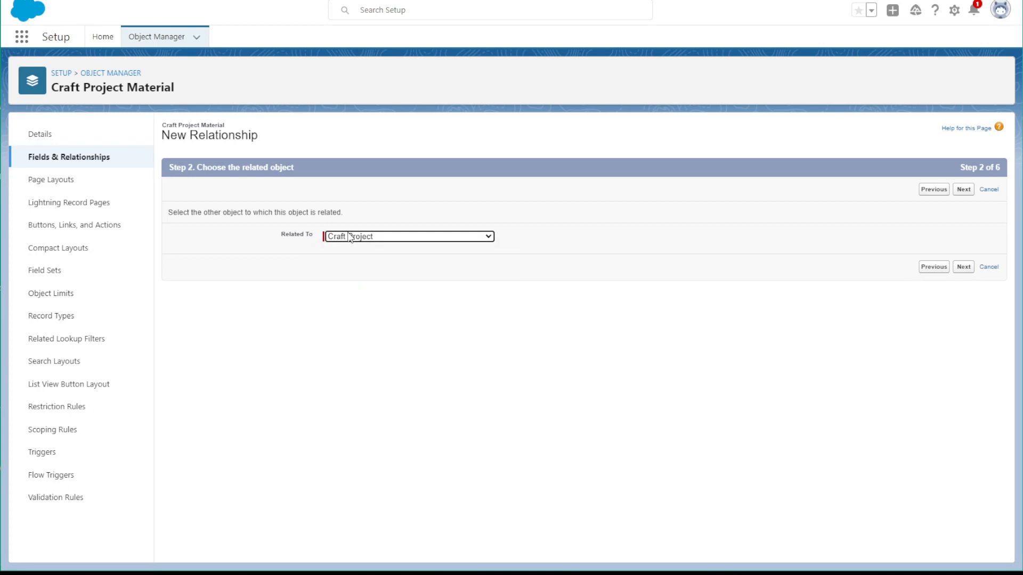
left_click(966, 267)
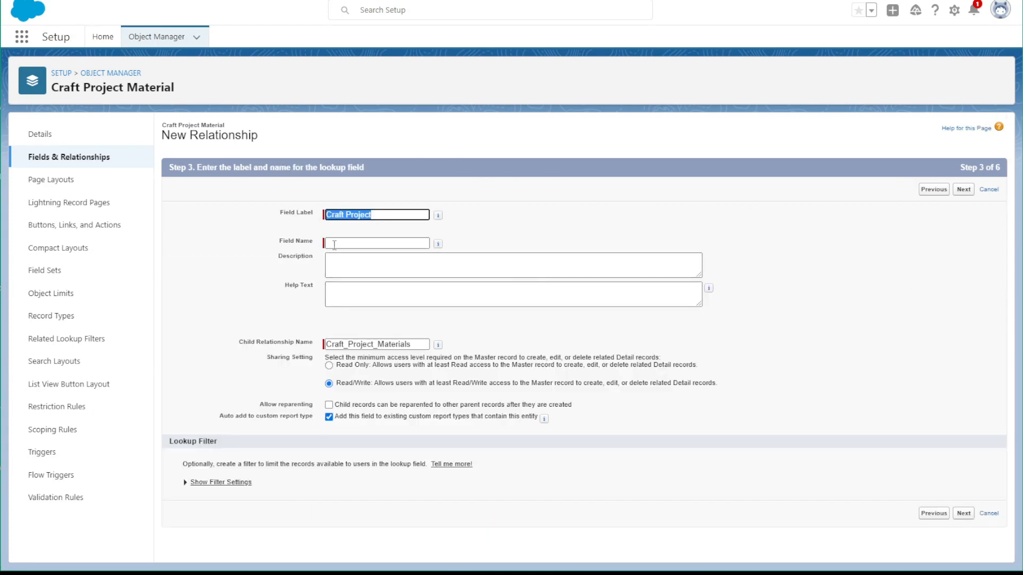
Fill in the field name Craft_Project, accept the default security, layout and related list settings, and save the relationship
left_click(334, 243)
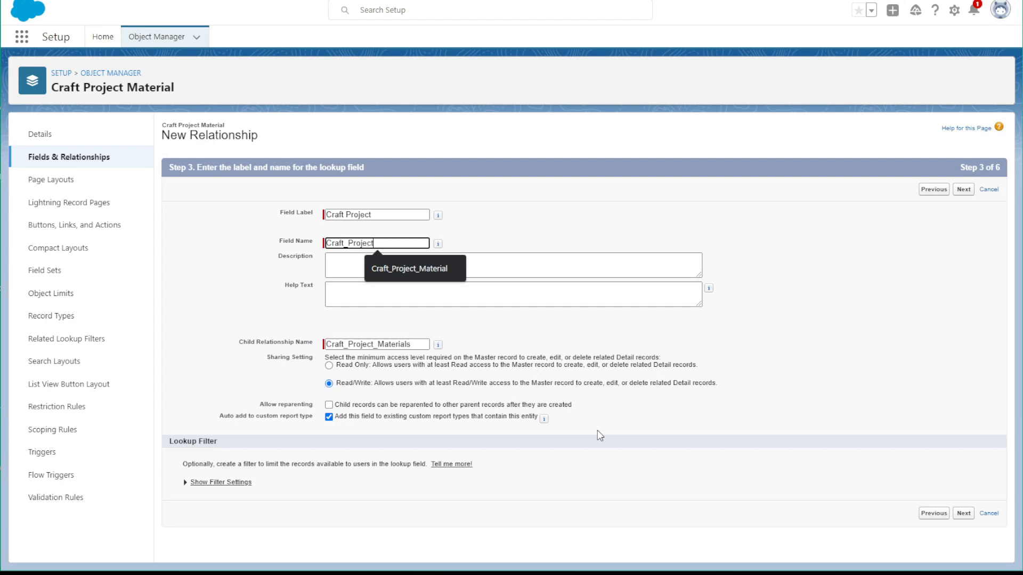
left_click(962, 516)
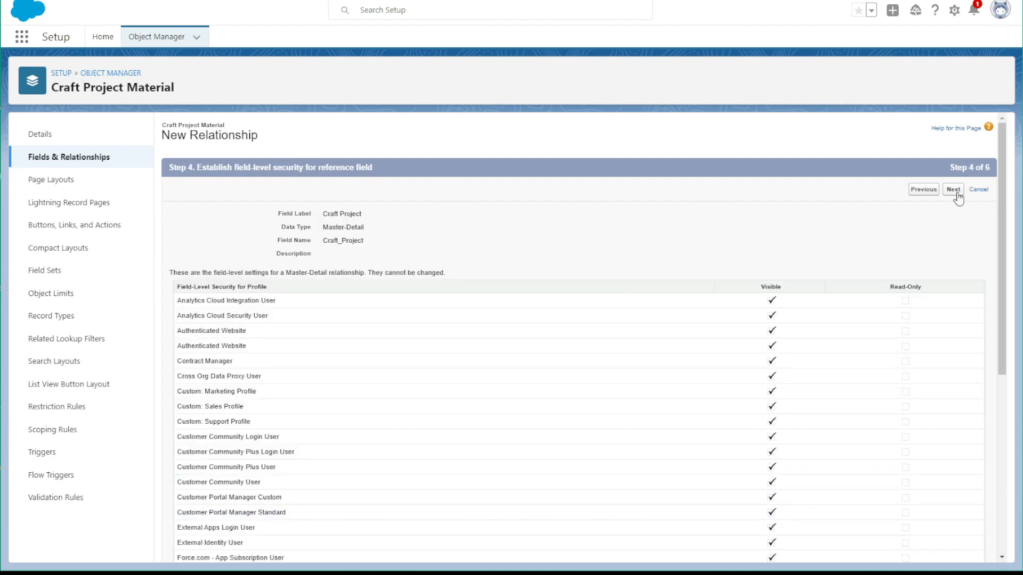
left_click(953, 190)
left_click(959, 337)
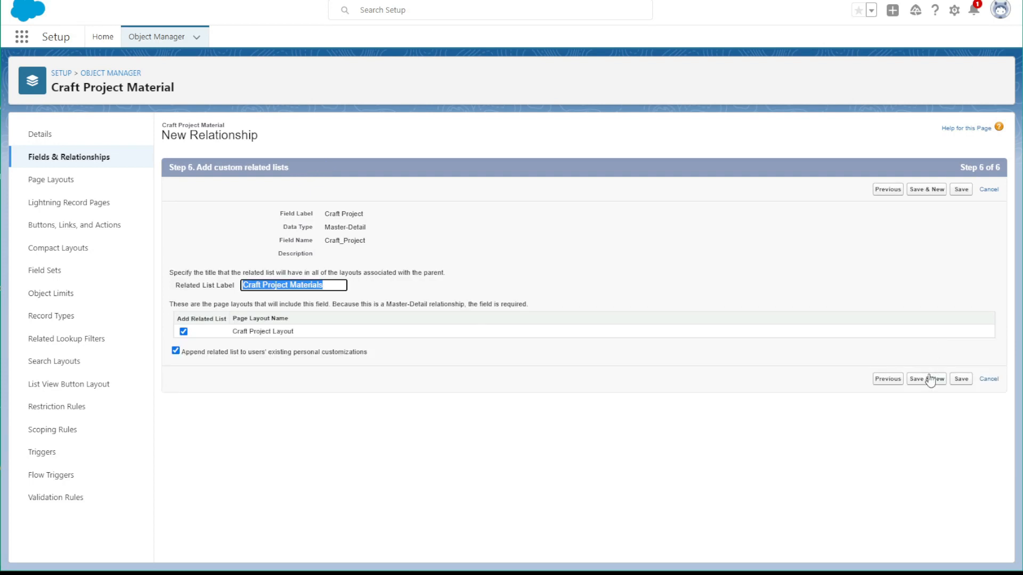
left_click(959, 381)
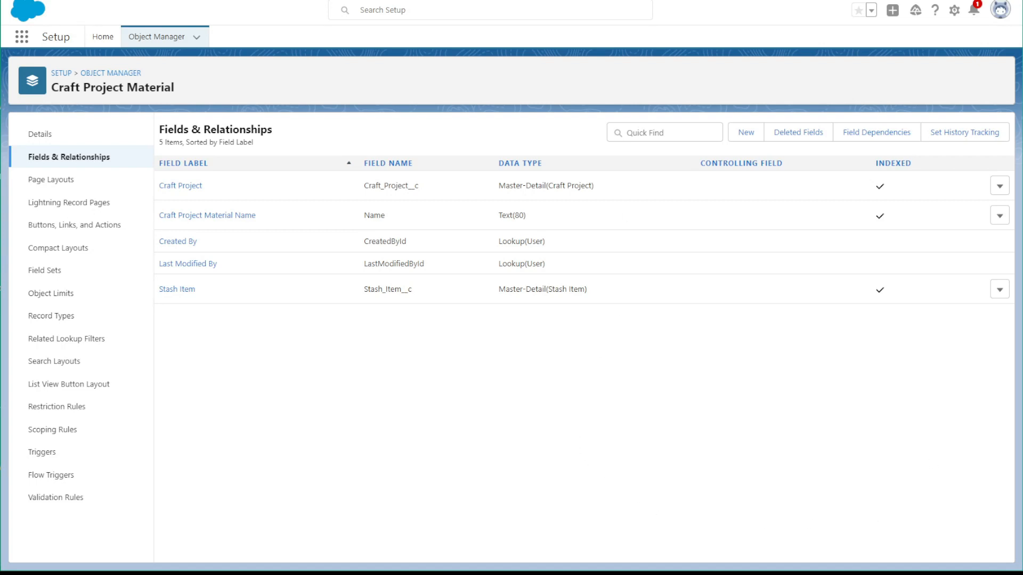
Start a new custom field on Craft Project Material with the Number data type and continue to its details
left_click(745, 133)
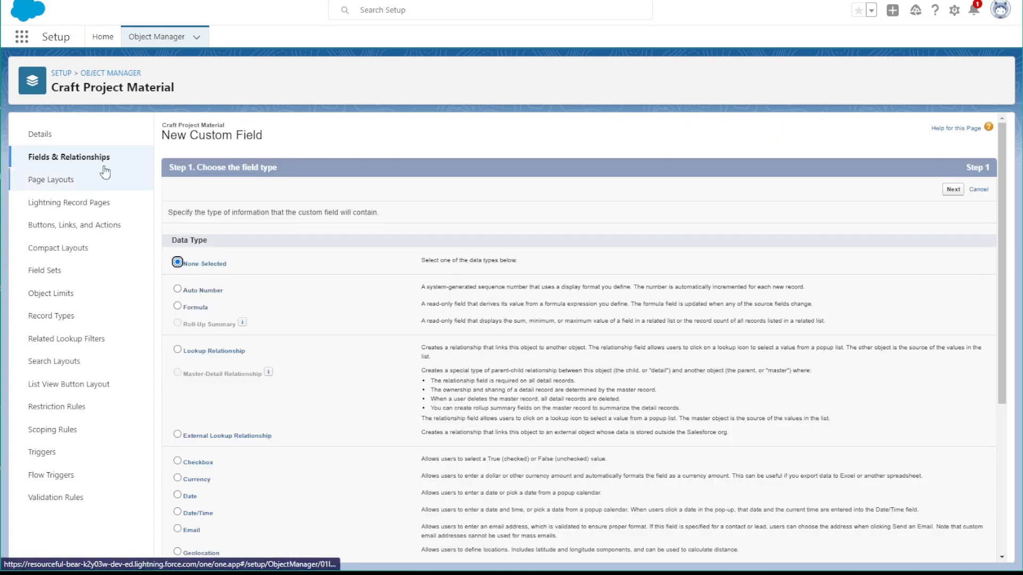
scroll(222, 316, "down", 2)
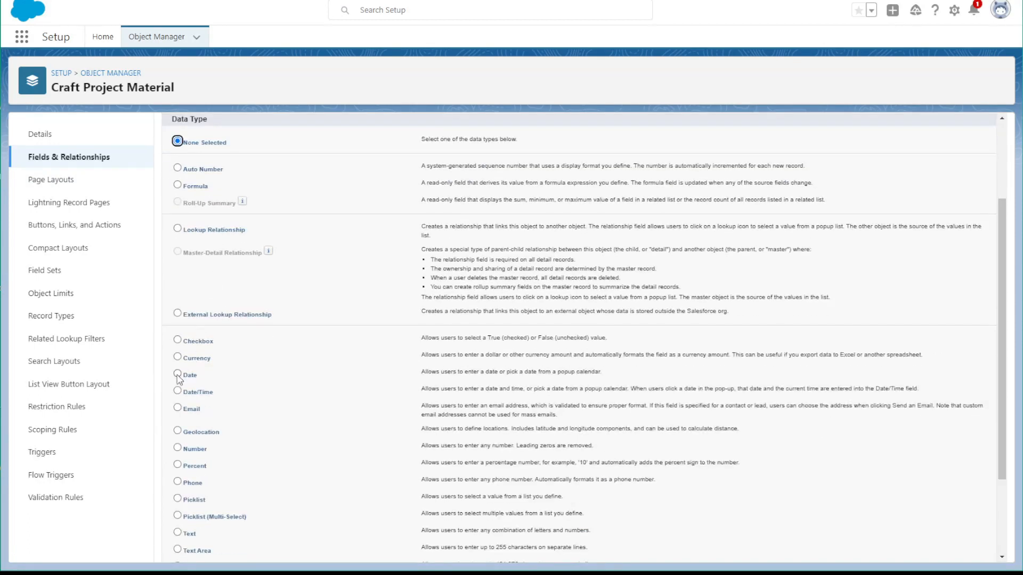
scroll(181, 400, "down", 1)
left_click(178, 388)
scroll(180, 391, "down", 1)
left_click(953, 549)
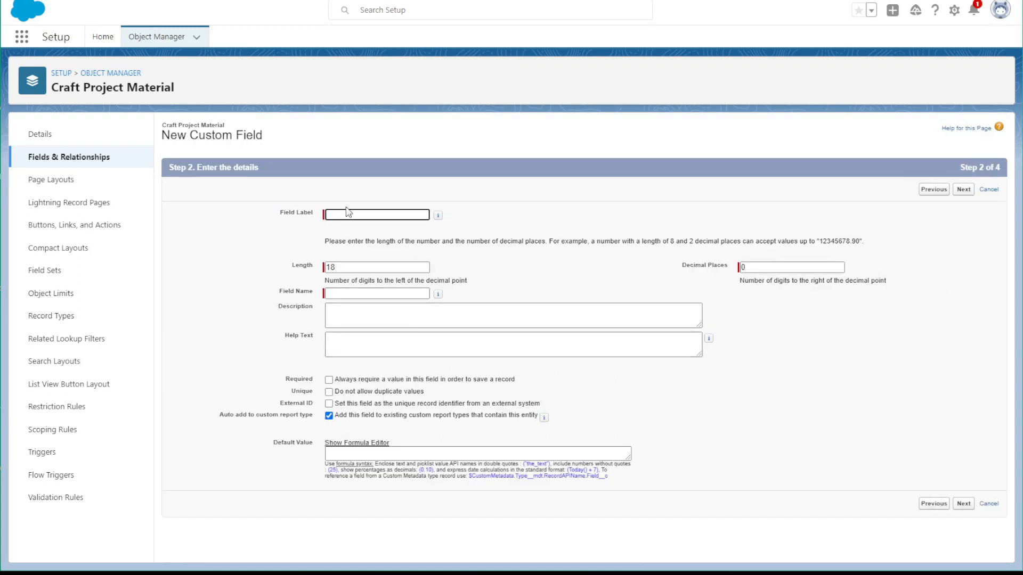
Label the number field Yards Used with a length of 5, accept the default security and layout, and save it while starting another field
left_click(349, 214)
type("Yards")
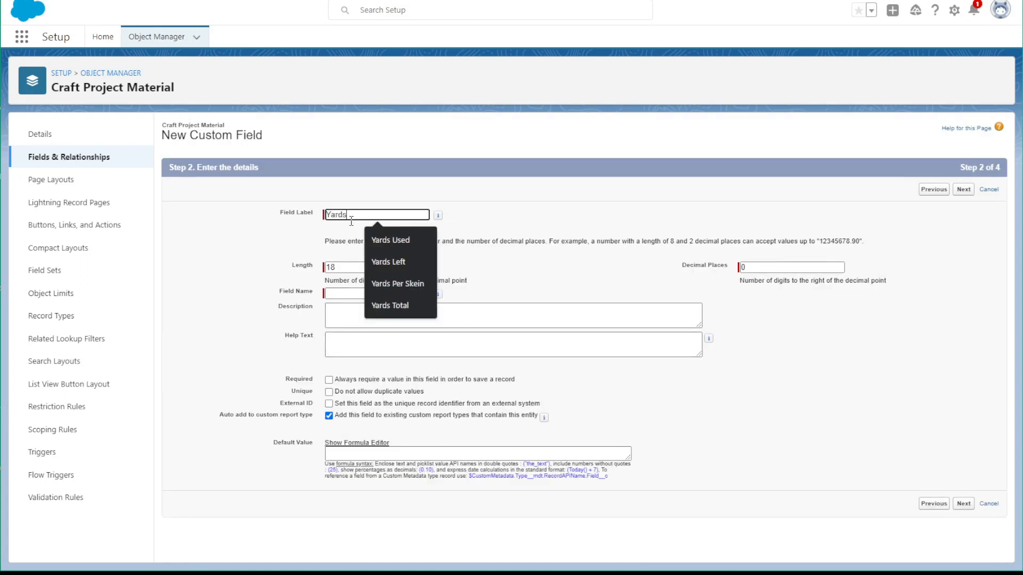
type(" Used")
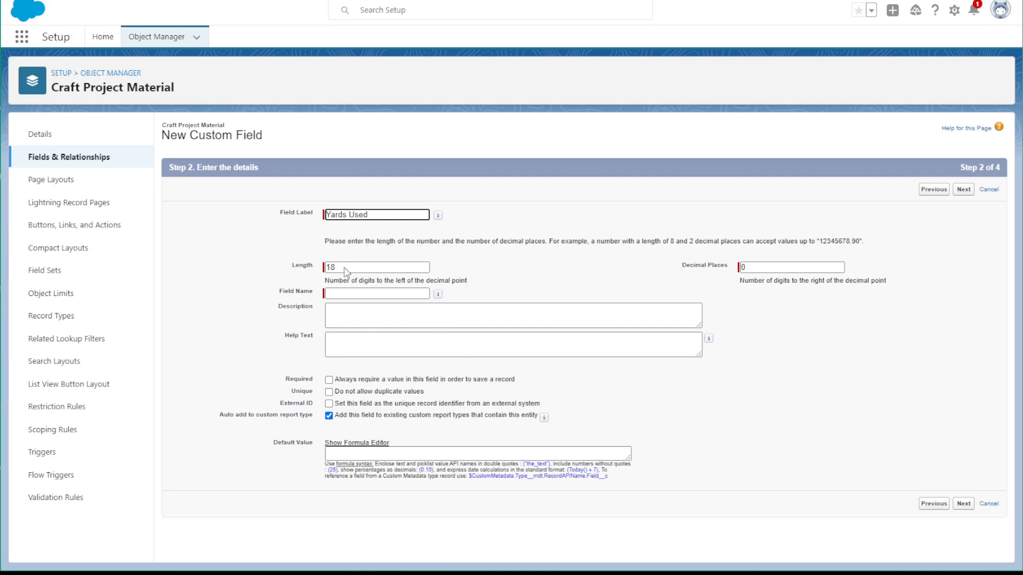
key("Tab")
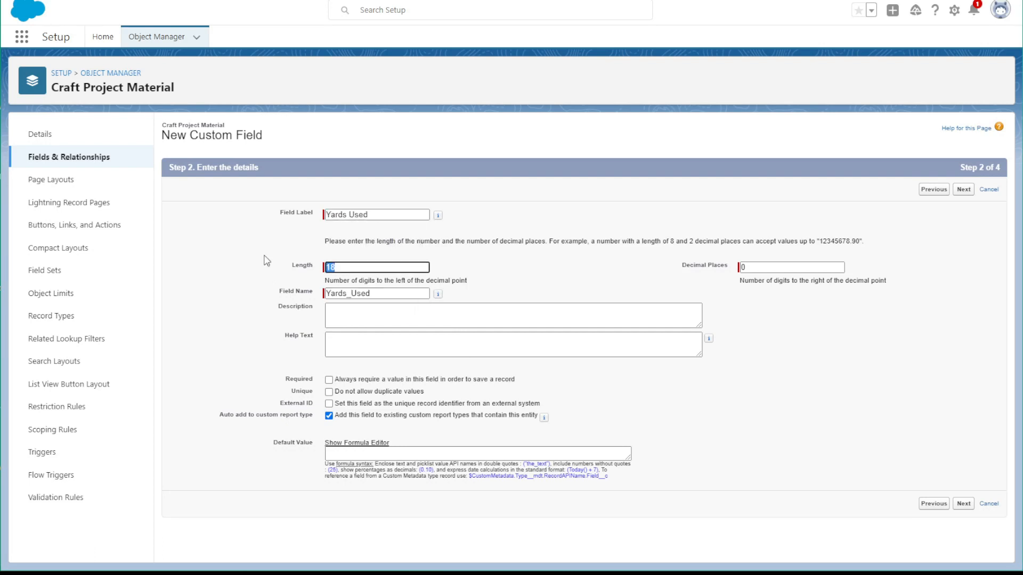
type("5")
left_click(963, 504)
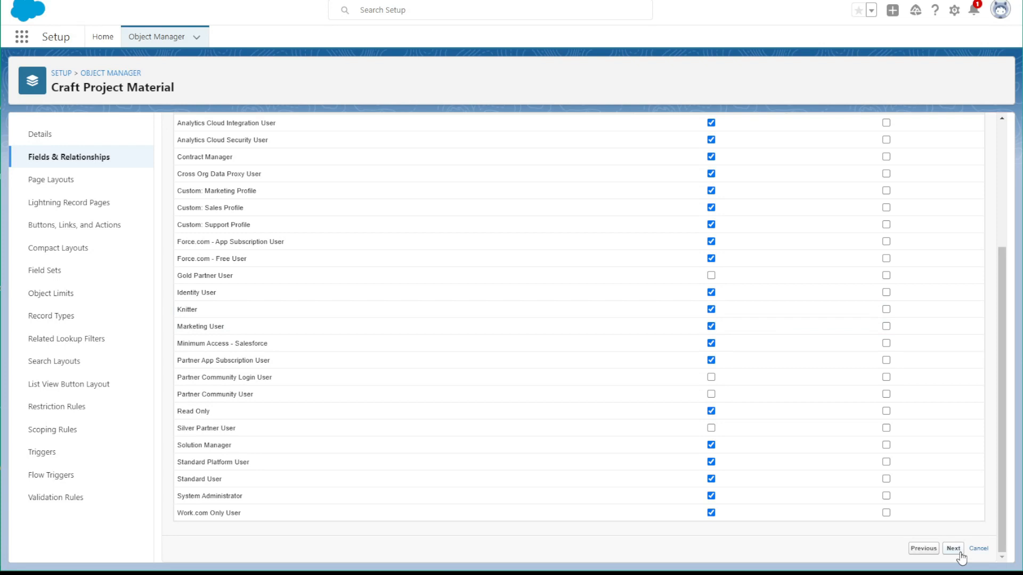
left_click(964, 553)
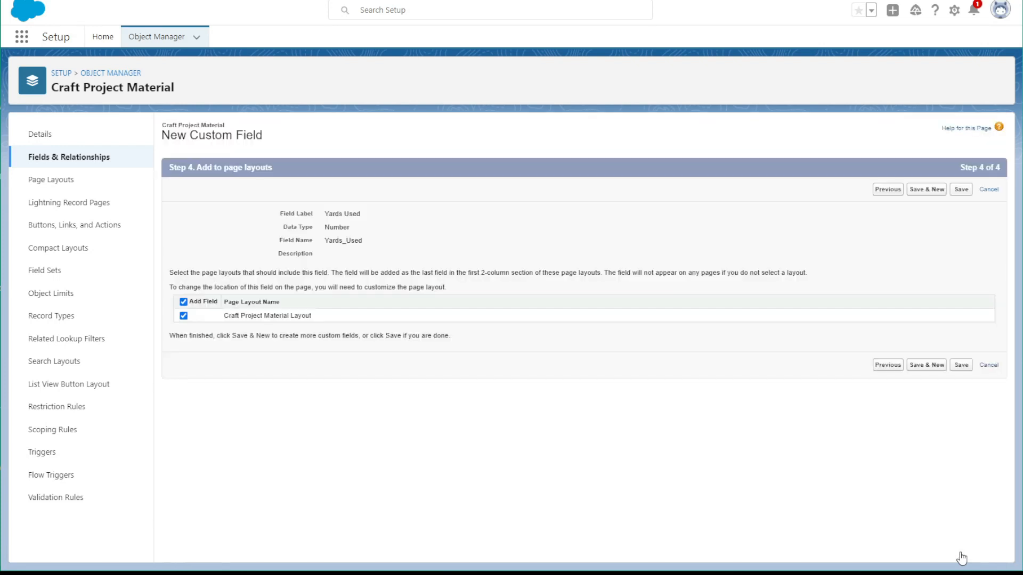
left_click(925, 365)
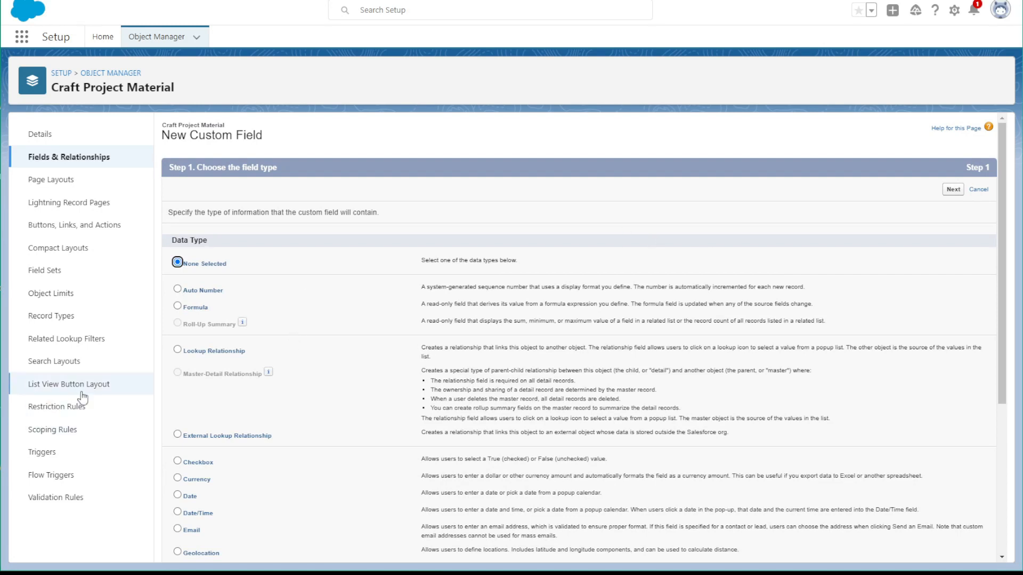
Choose Number as the data type for the second quantity field and continue to its details
scroll(186, 352, "down", 3)
left_click(178, 388)
scroll(879, 530, "down", 1)
left_click(951, 549)
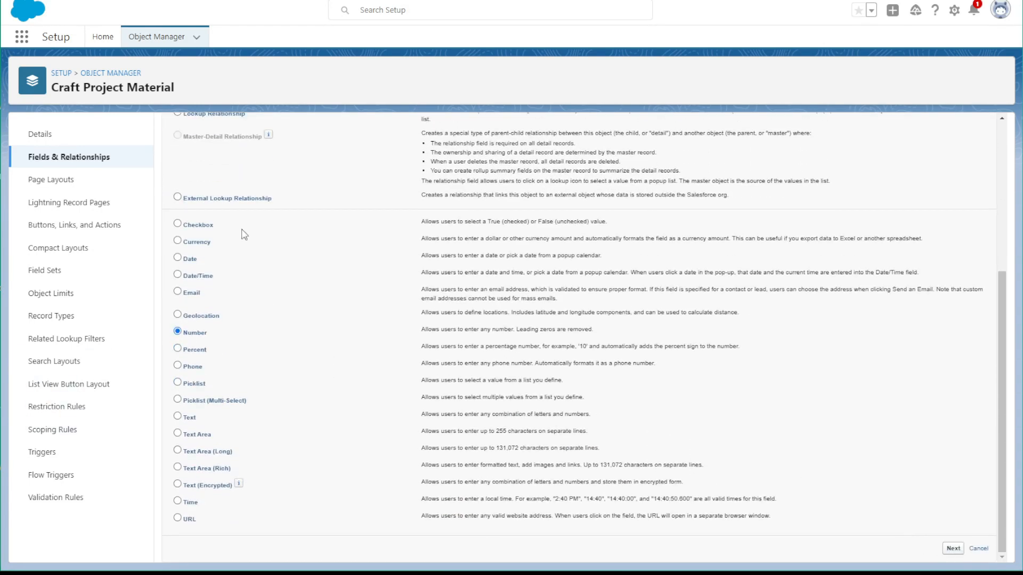
Label the number field Grams Used with a length of 5, accept the default security and layout, and save it
left_click(332, 215)
type("Gra")
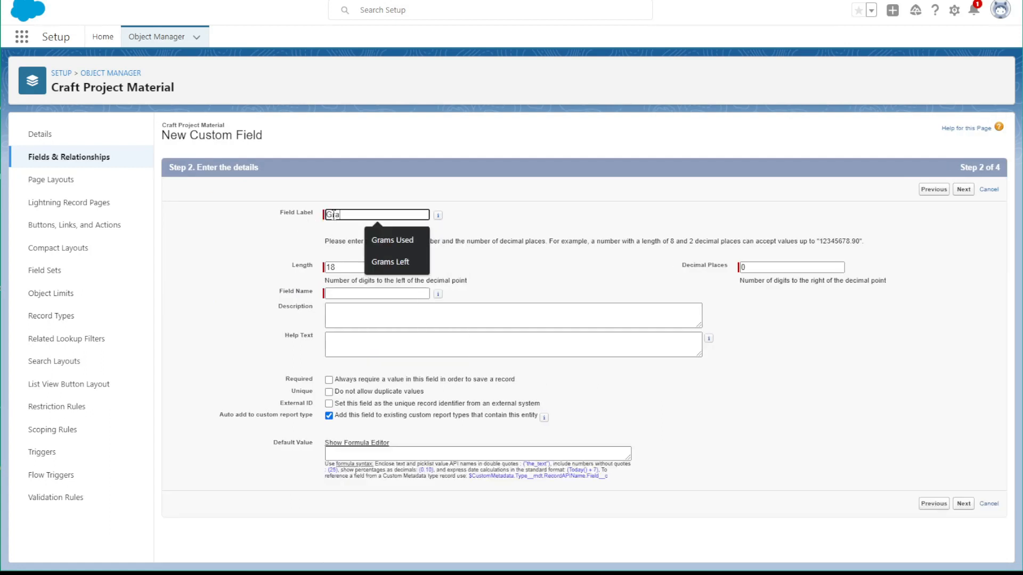
type("ms Used")
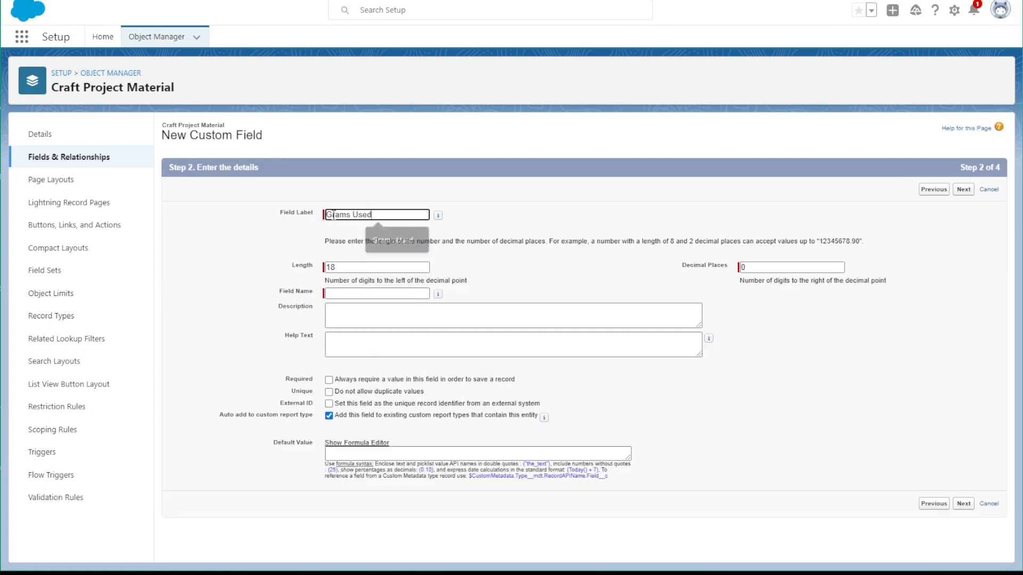
key("Tab")
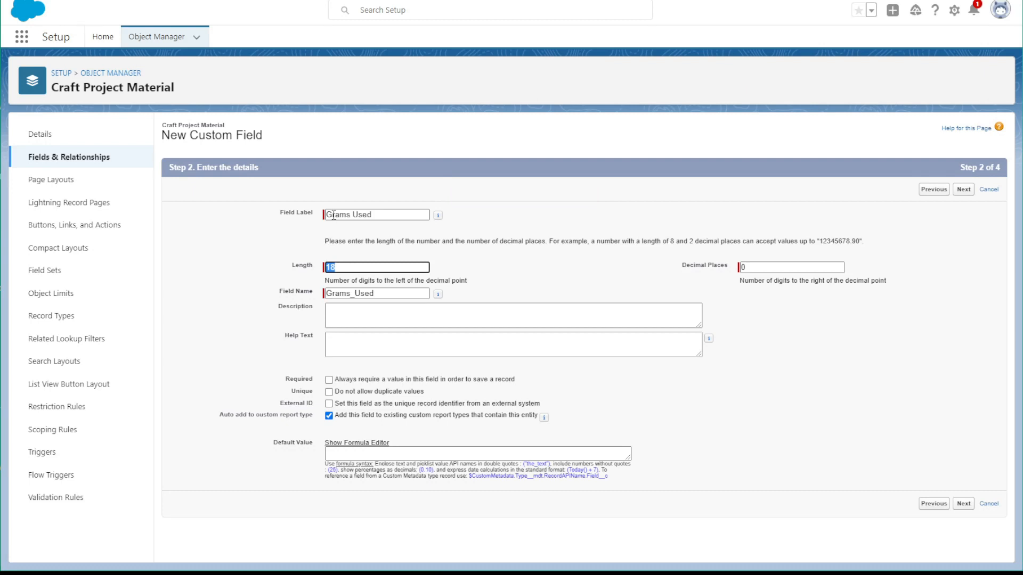
type("5")
left_click(962, 504)
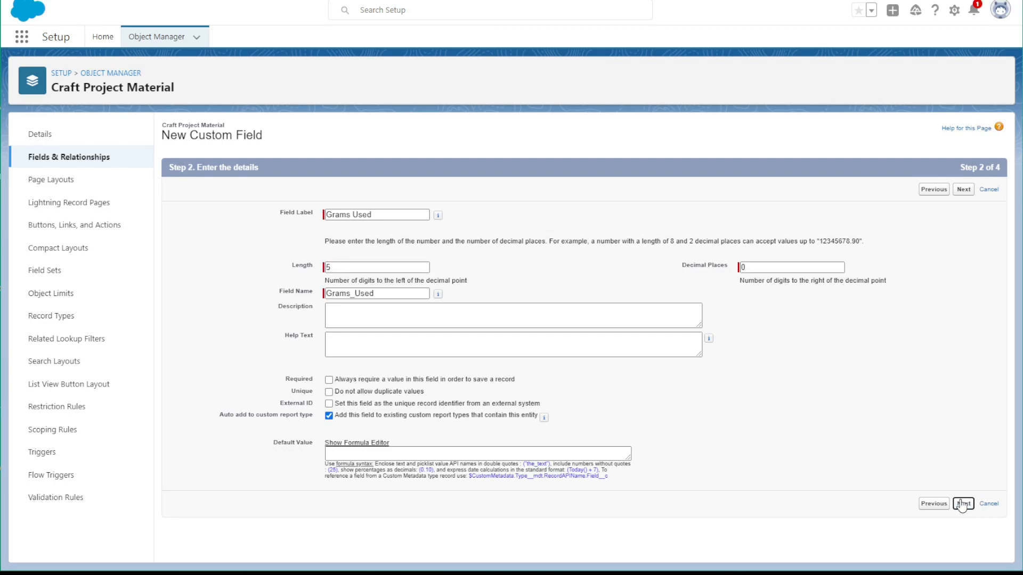
left_click(969, 192)
left_click(953, 190)
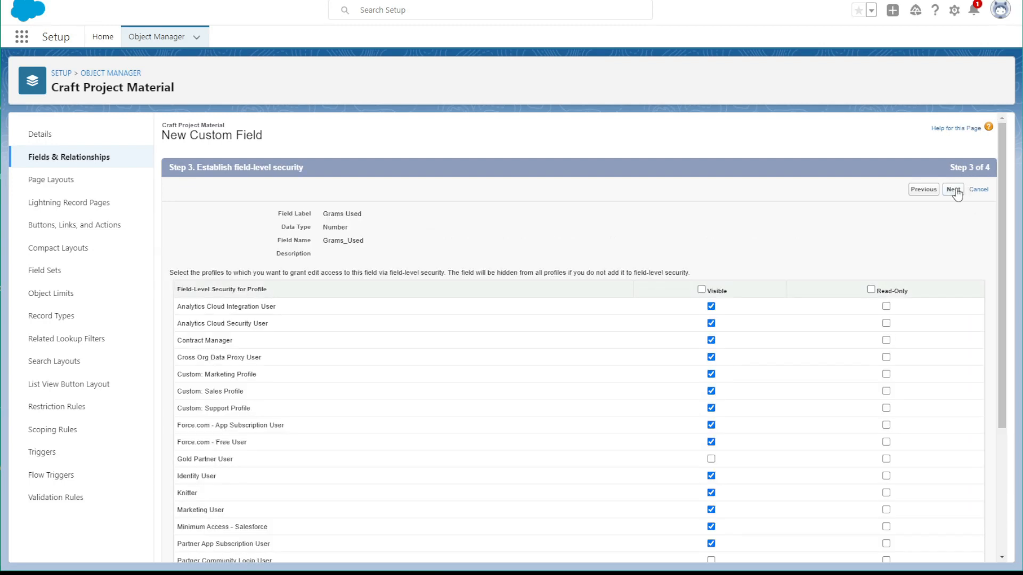
left_click(960, 190)
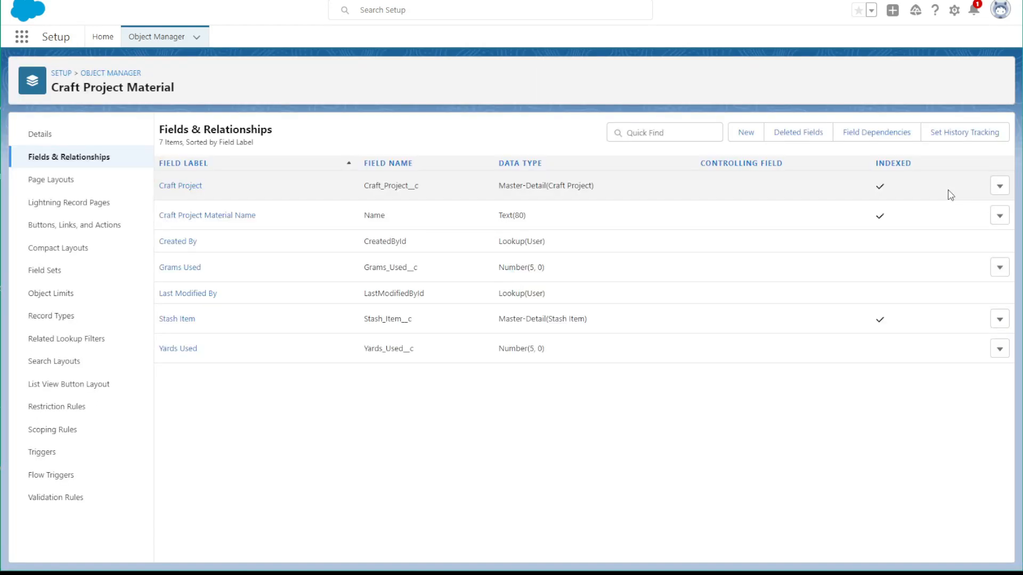
Return to the object list, filter it by "stash", and open the Stash object
left_click(102, 75)
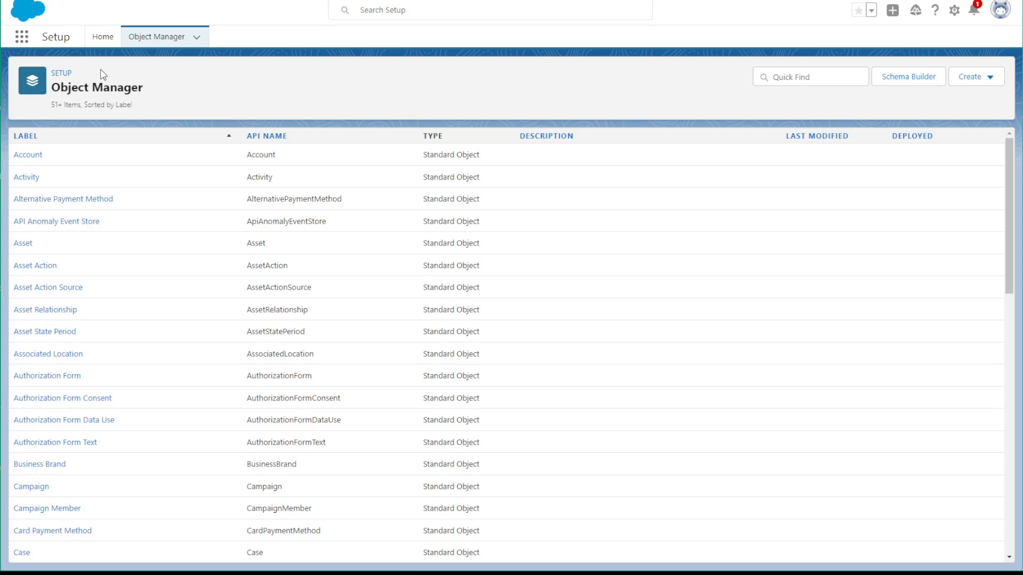
left_click(807, 78)
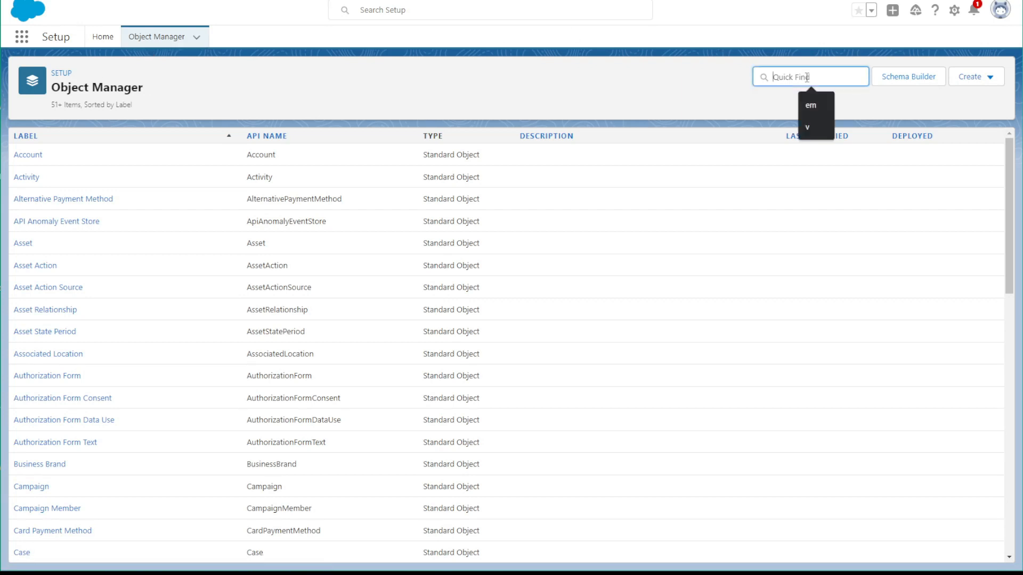
type("stash")
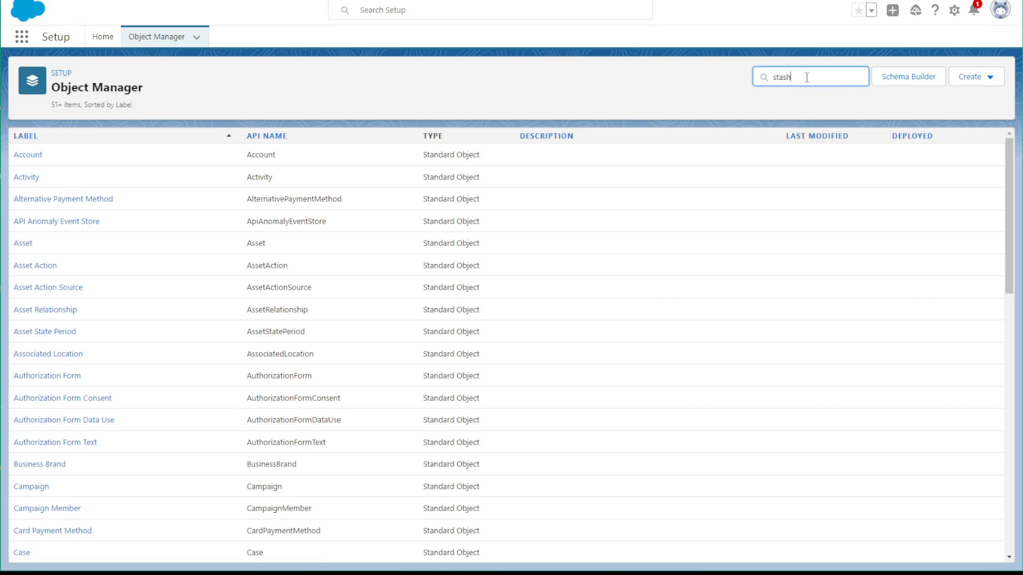
left_click(31, 160)
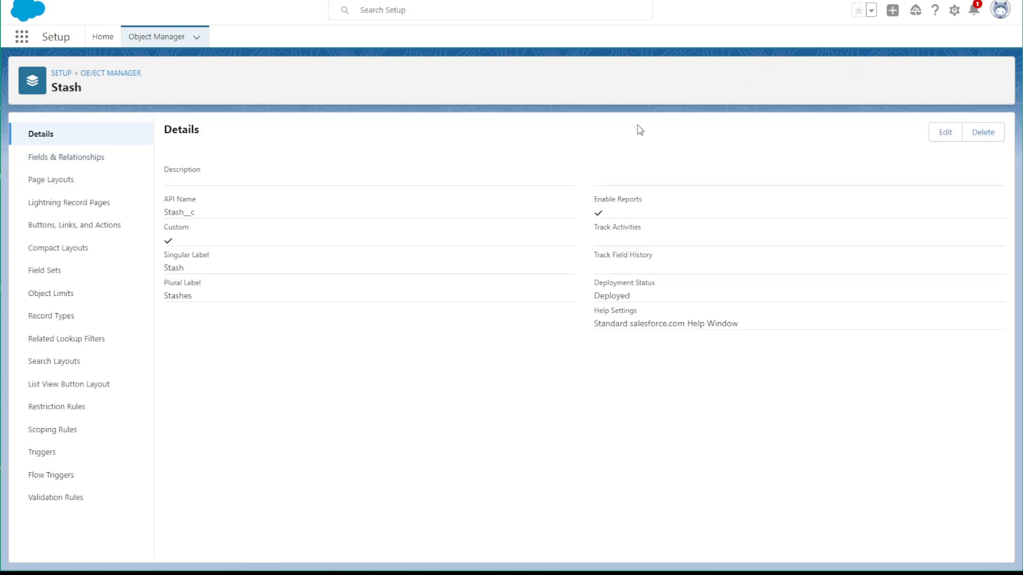
Start a new custom field on the Stash object with the Roll-Up Summary data type and continue to its details
left_click(92, 157)
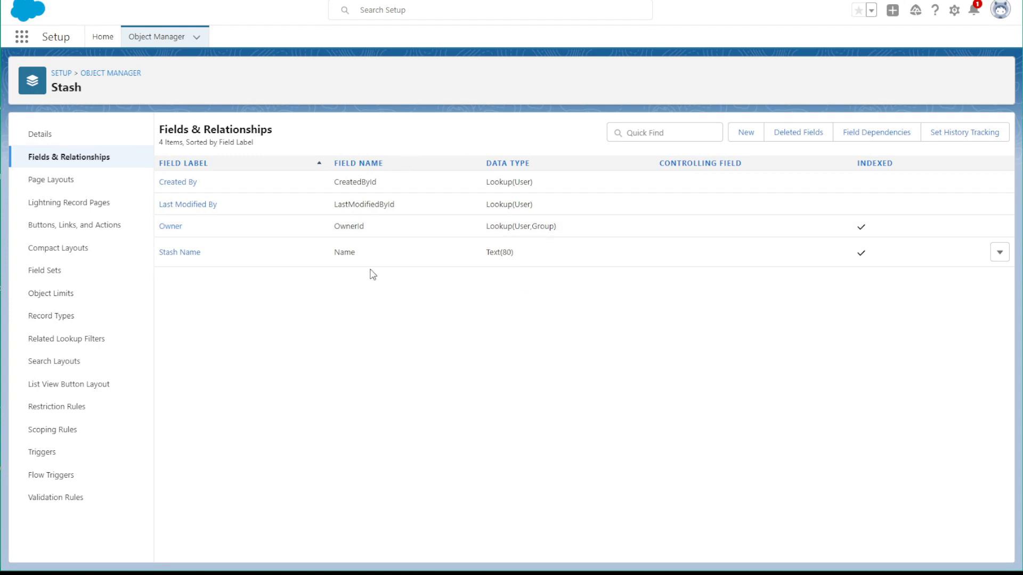
left_click(742, 140)
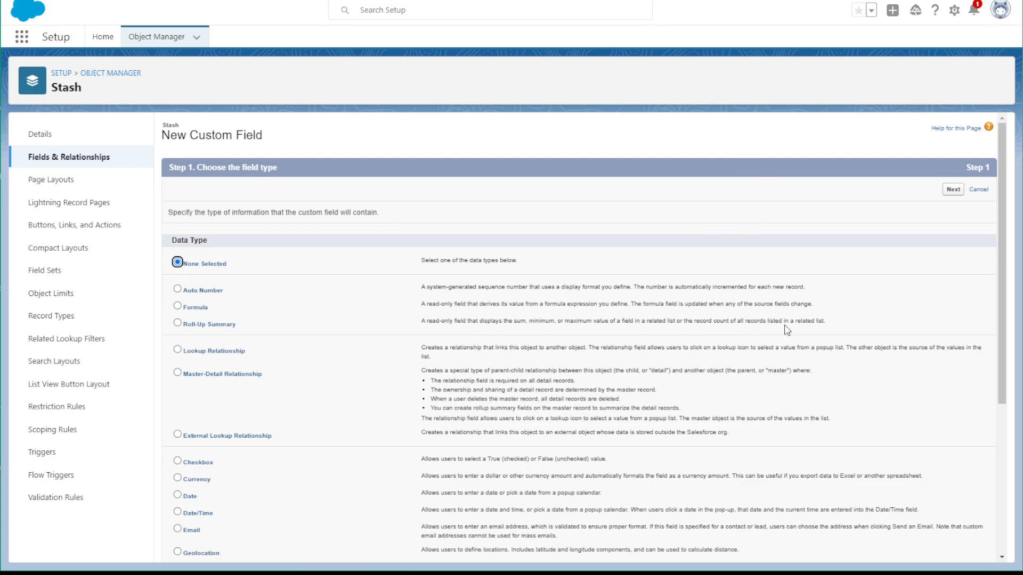
left_click(178, 324)
scroll(834, 433, "down", 3)
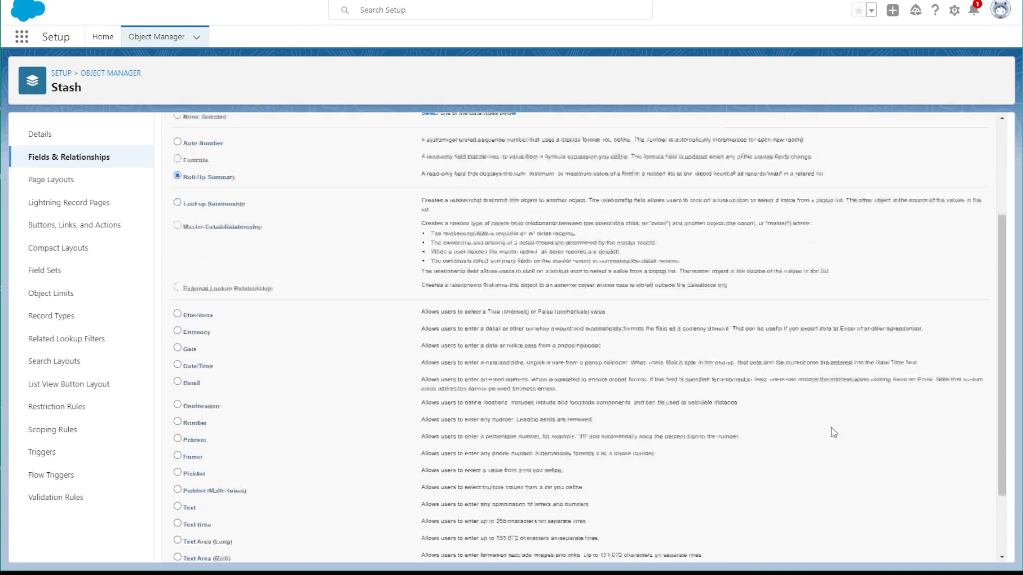
left_click(954, 555)
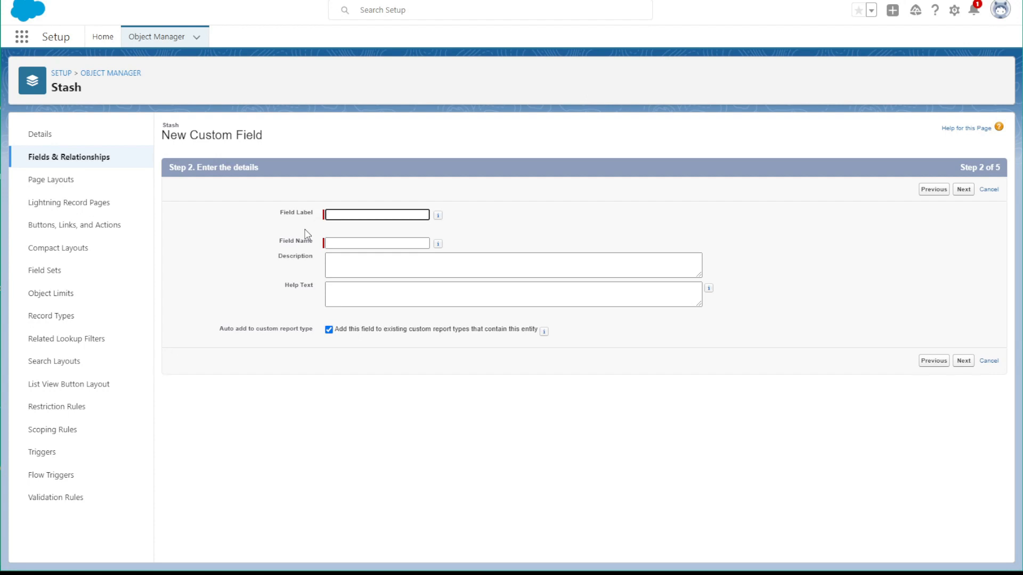
Label the roll-up summary field Number of Items in Stash, generate its field name, and continue to the summary calculation
type("Number of Items in Stash")
left_click(342, 243)
left_click(968, 360)
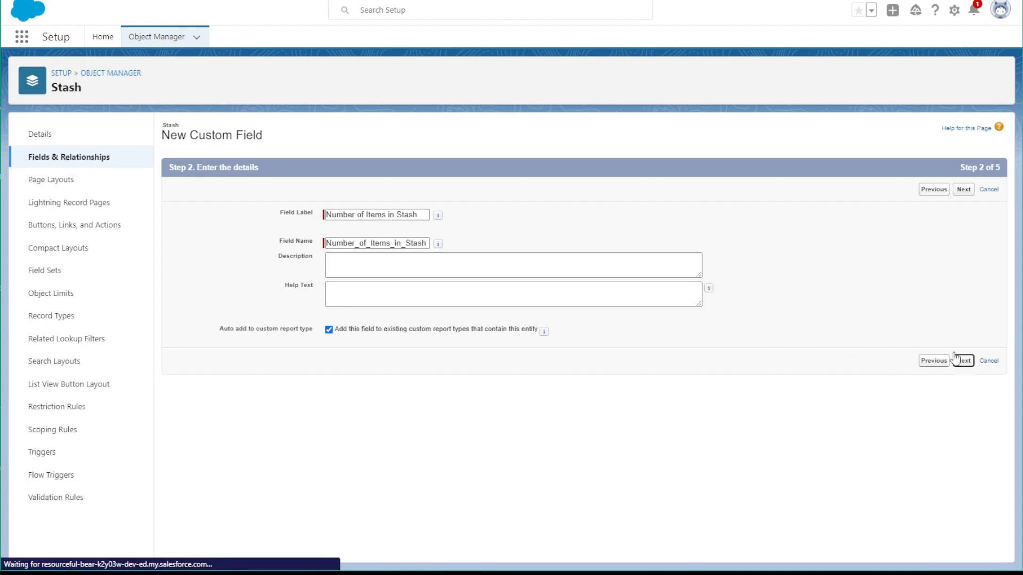
Summarize Stash Items with the COUNT roll-up over all records, accept the default security and layout, and save the field
left_click(350, 242)
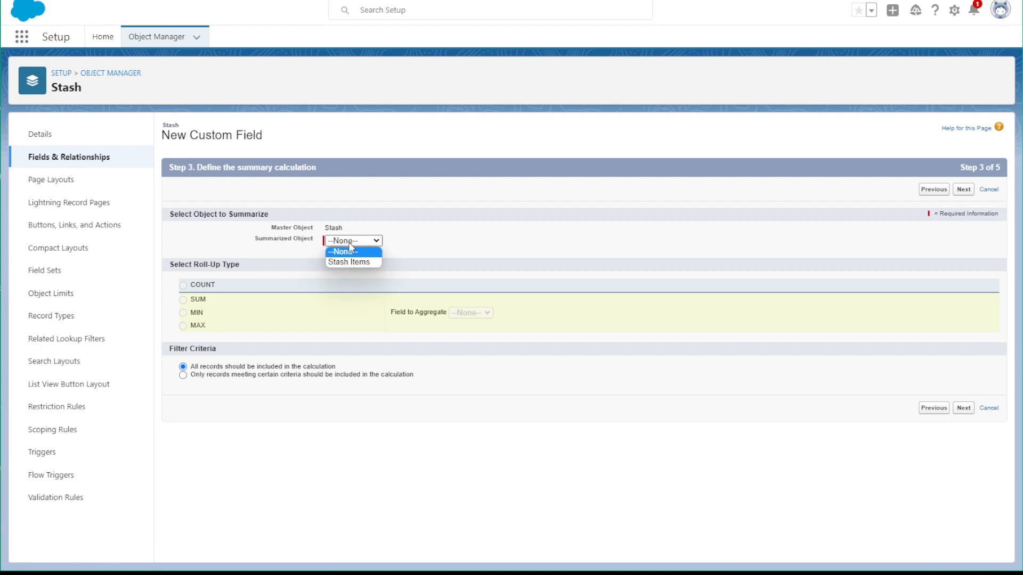
left_click(350, 261)
left_click(183, 286)
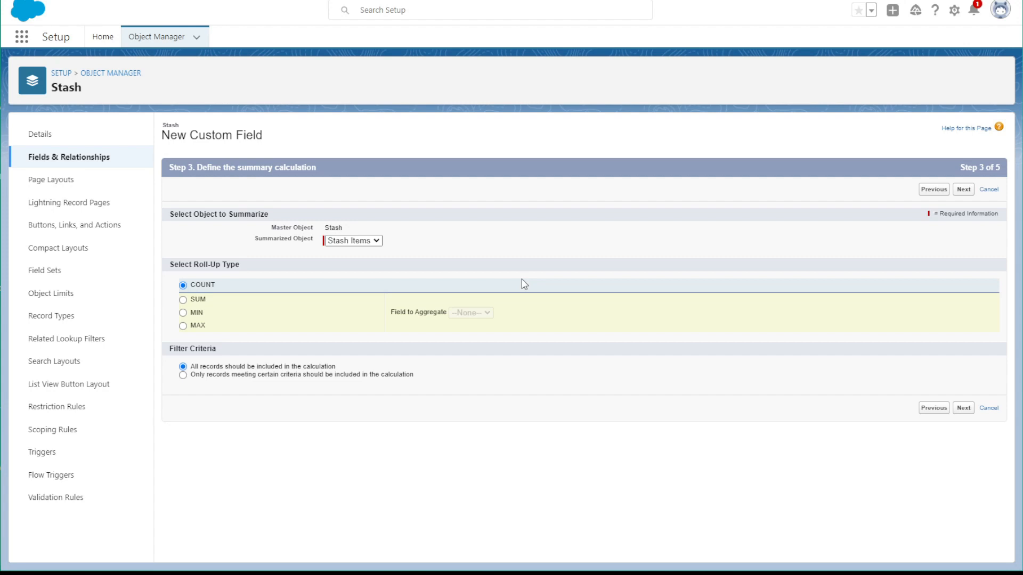
left_click(965, 409)
left_click(953, 190)
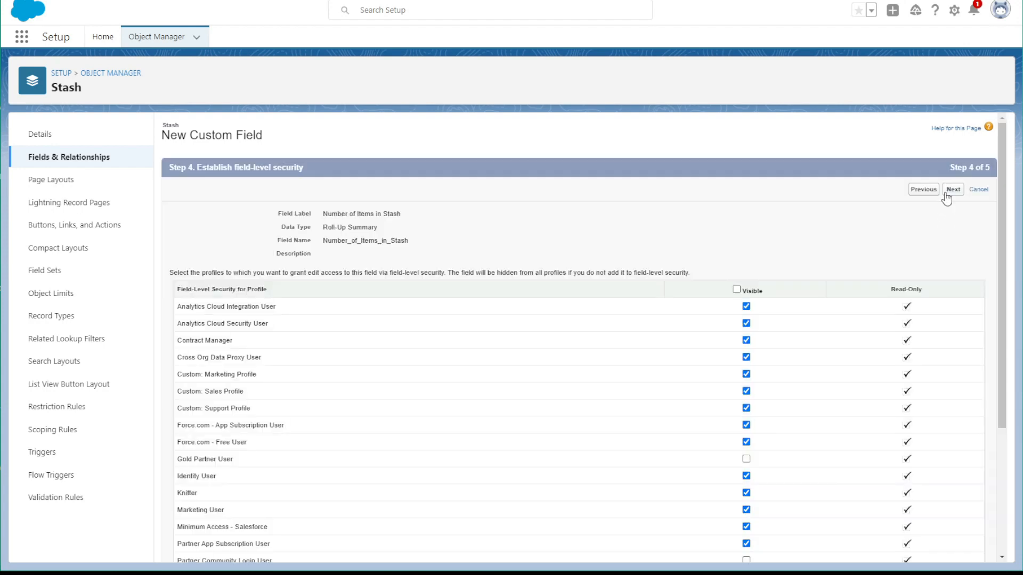
left_click(961, 190)
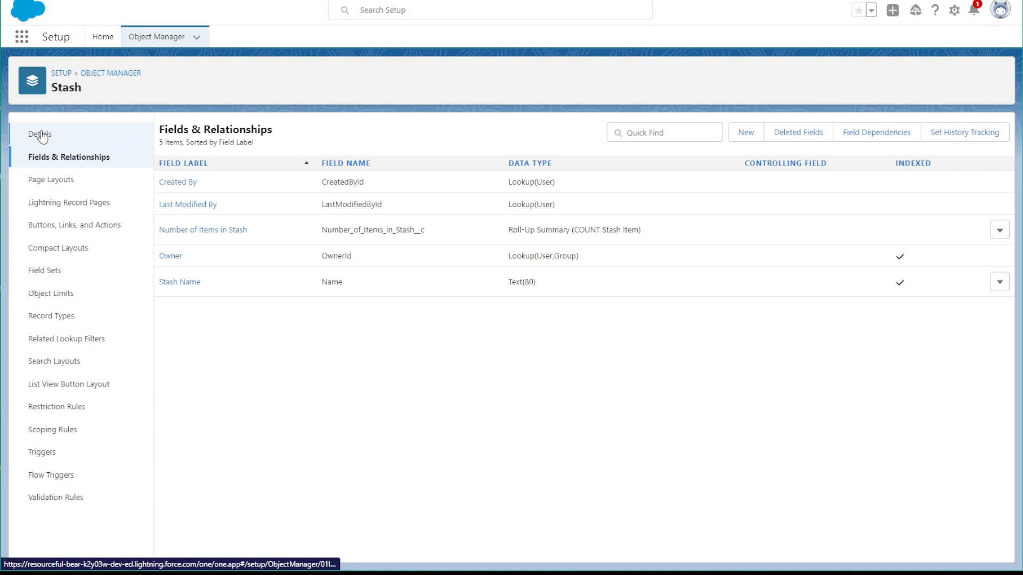
Return to the object list, filter it by "stash", and open the Stash Item object's fields and relationships
left_click(112, 74)
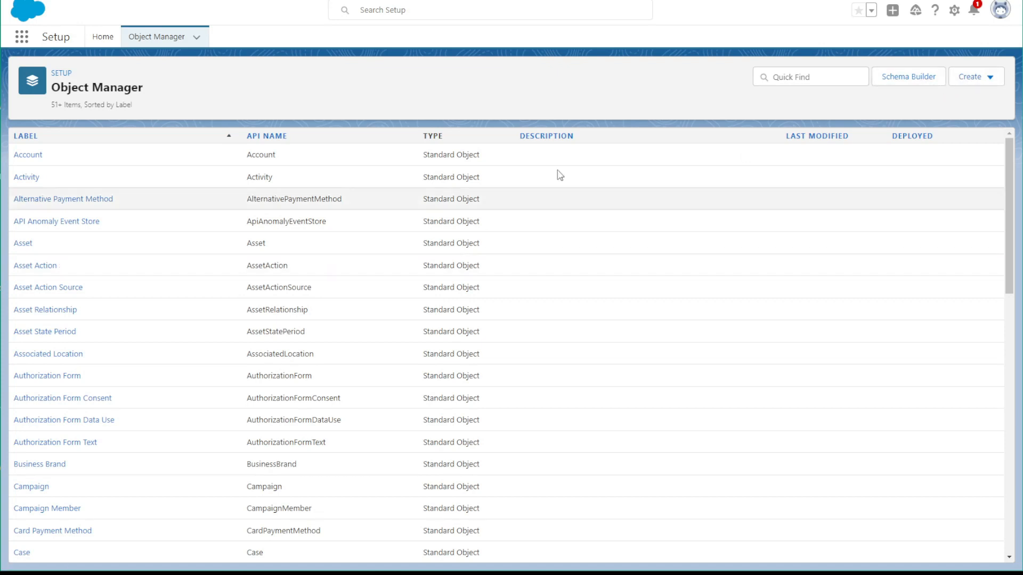
left_click(790, 77)
type("stash")
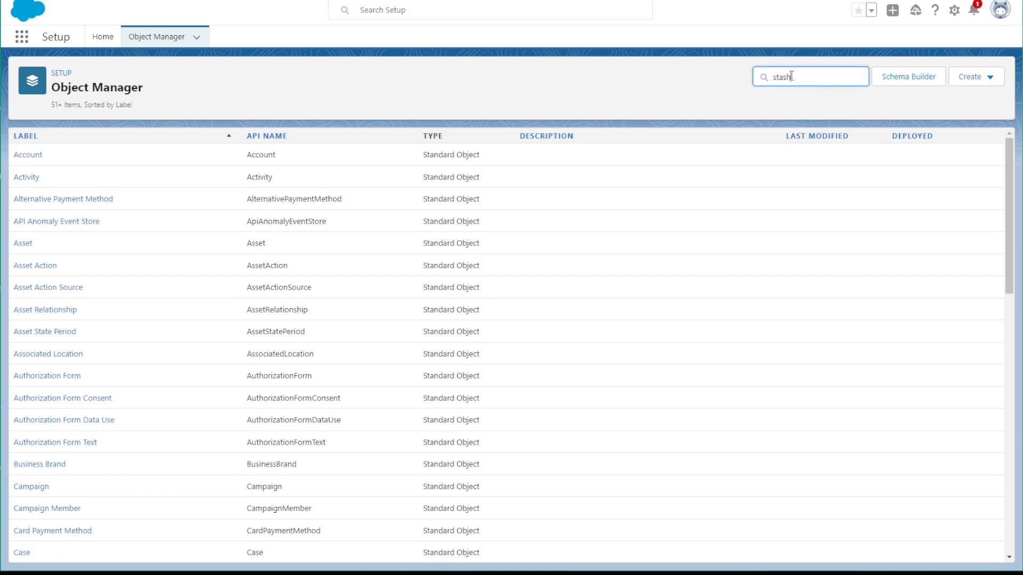
left_click(28, 189)
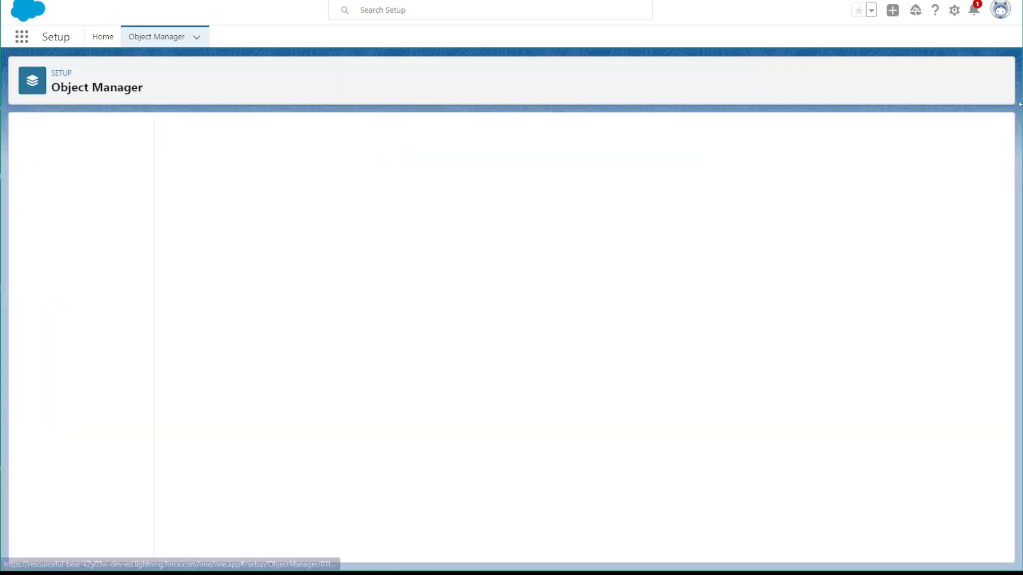
left_click(15, 155)
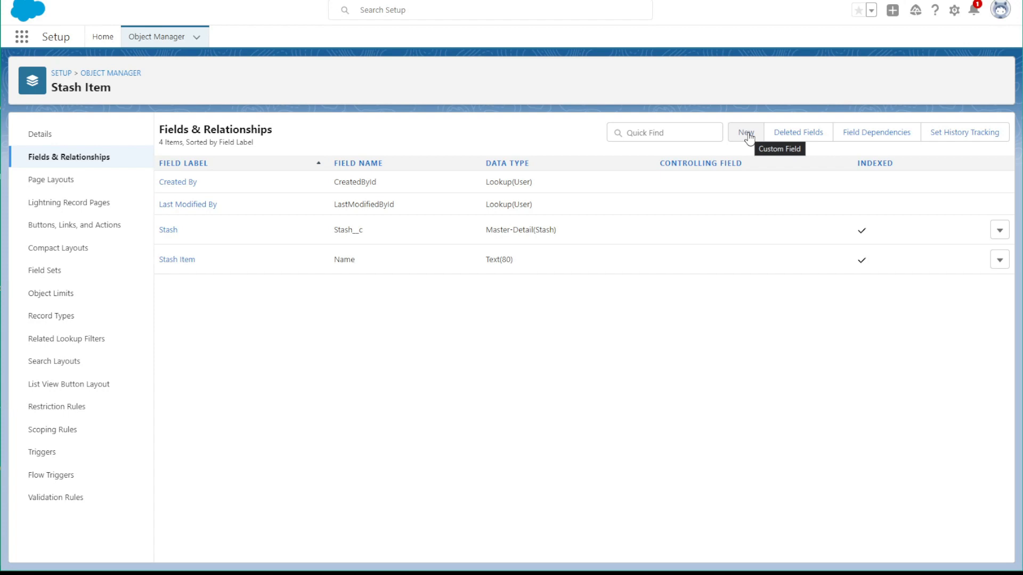
Start a new custom field on the Stash Item object with the Checkbox data type and continue to its details
left_click(747, 134)
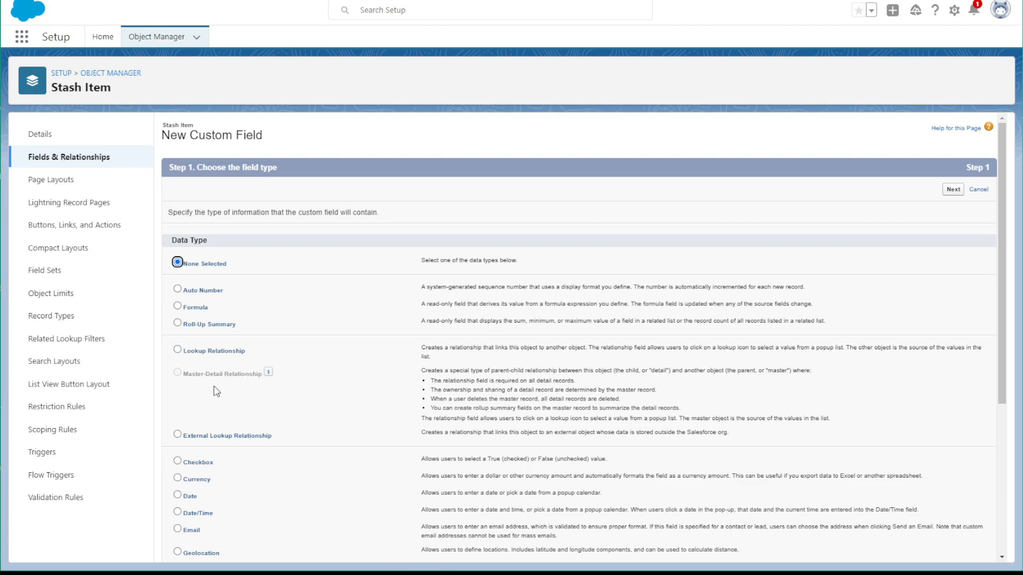
scroll(219, 394, "down", 4)
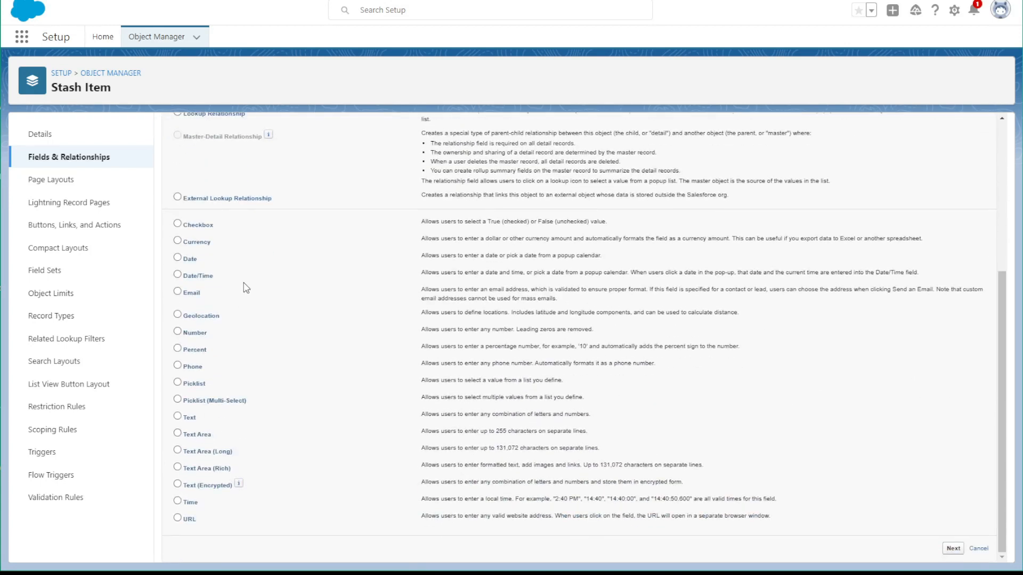
left_click(179, 225)
left_click(953, 549)
Label the checkbox field "Are there plans for this item?", keep the default settings, security and layout, and save it while starting another field
left_click(405, 211)
type("A")
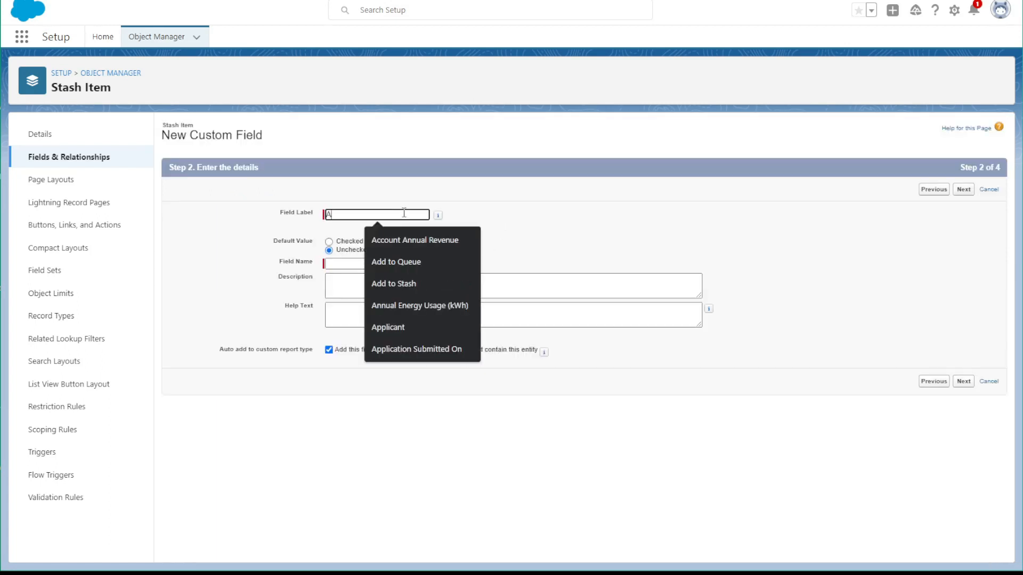
type("re there")
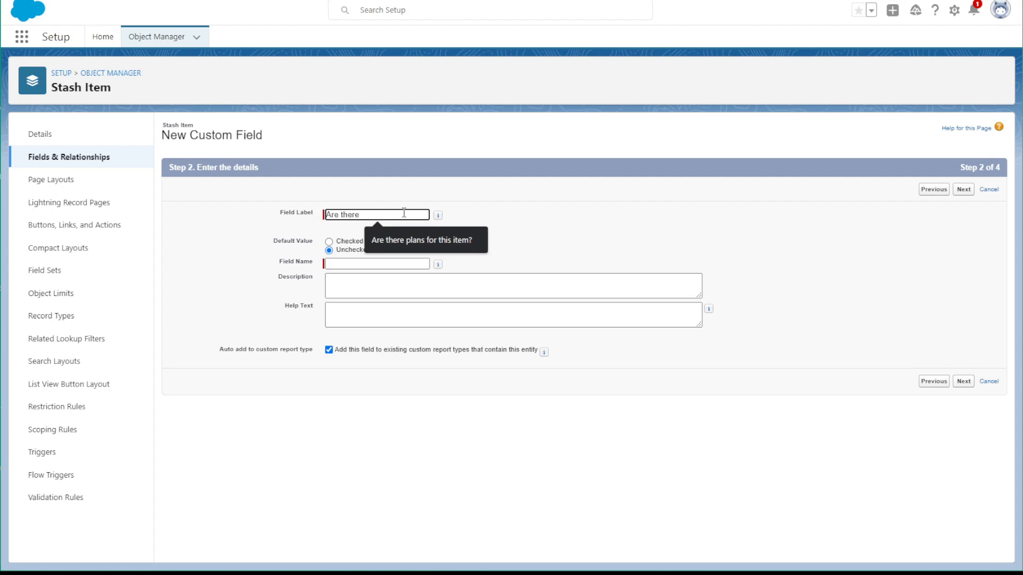
key("Down")
key("Return")
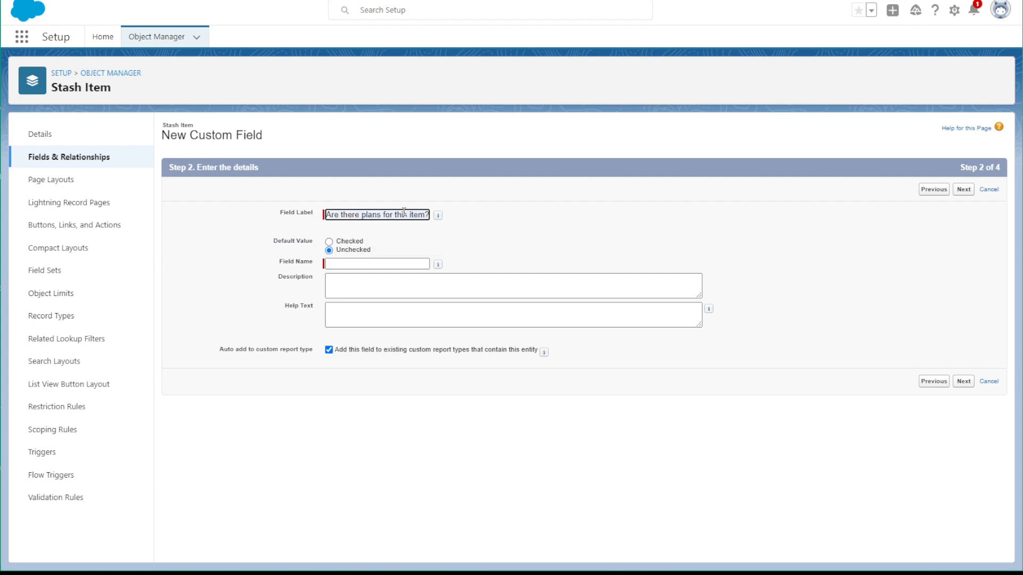
left_click(359, 264)
left_click(963, 384)
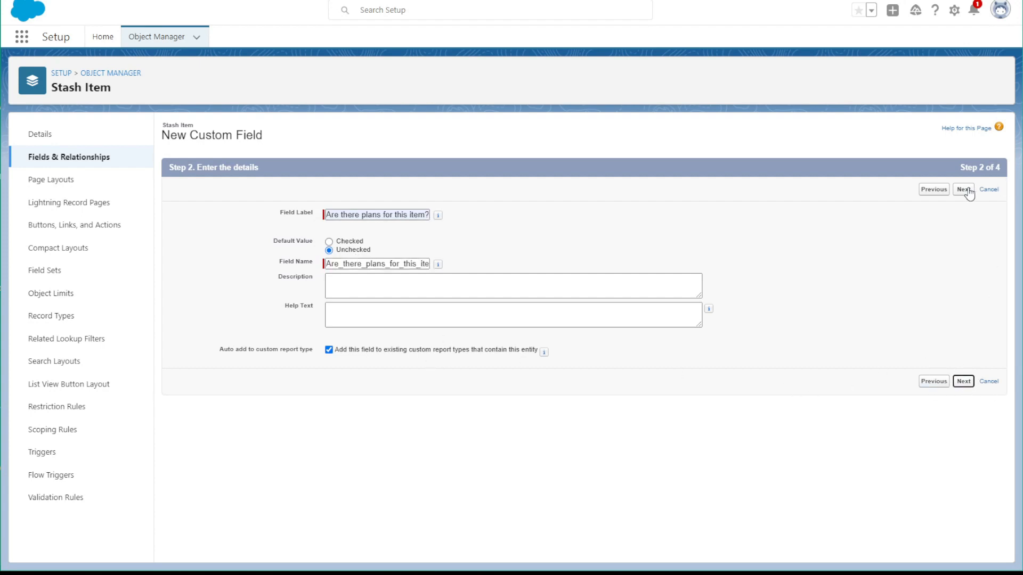
left_click(946, 193)
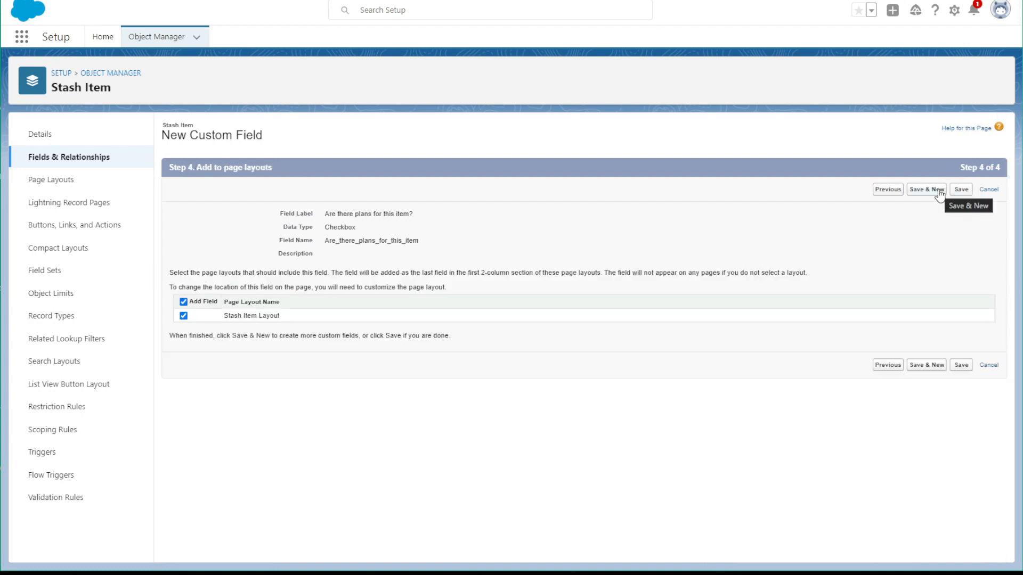
left_click(938, 194)
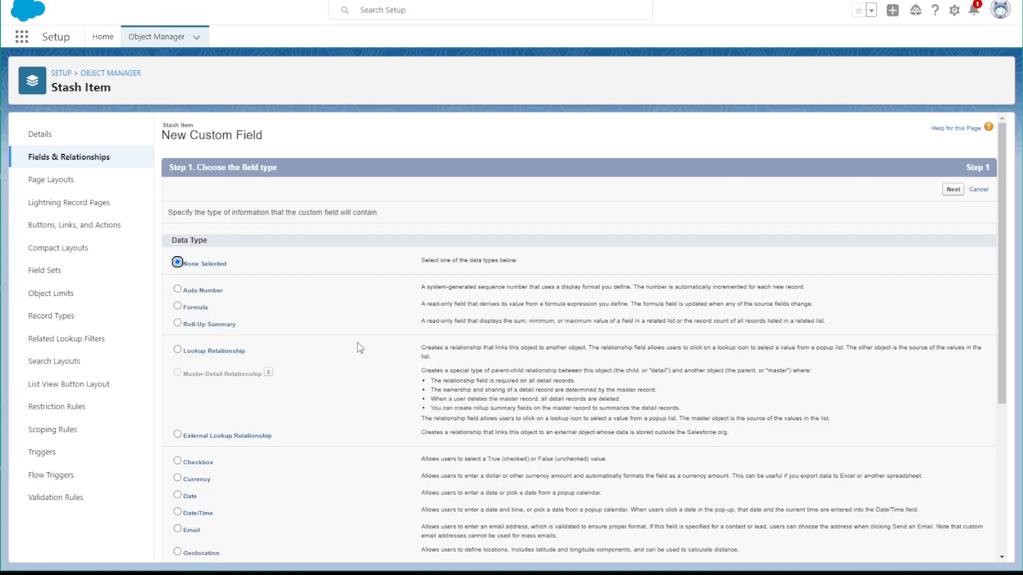
Choose Text Area (Rich) as the data type for the next Stash Item field and continue to its details
scroll(216, 424, "down", 4)
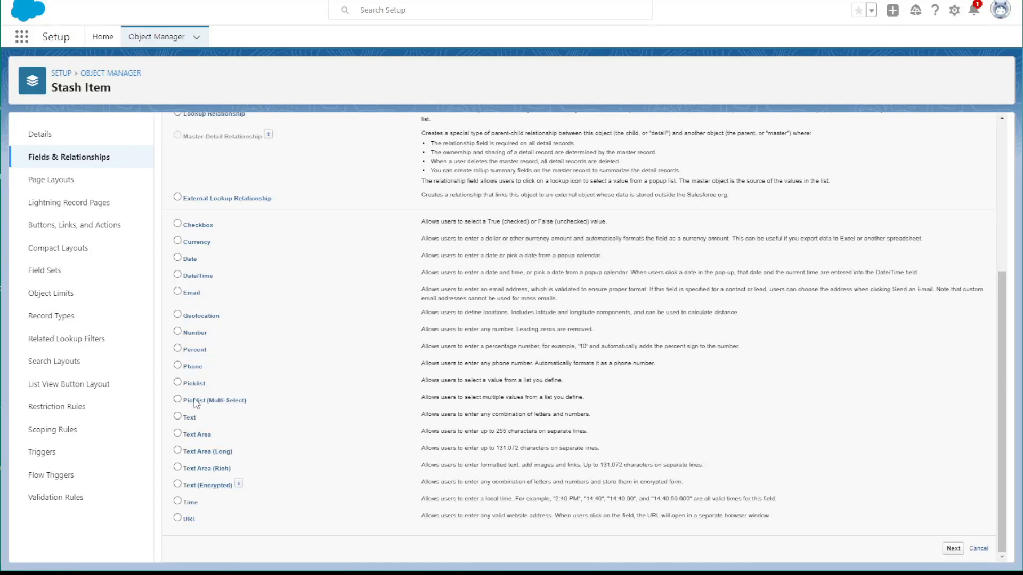
left_click(176, 453)
left_click(193, 467)
left_click(953, 548)
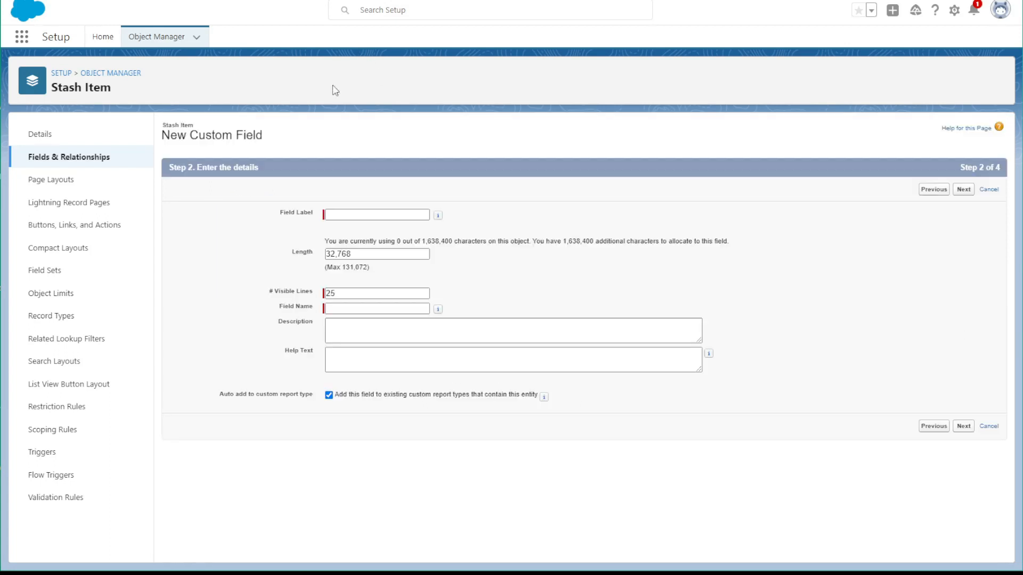
Set the rich text field's length to 20000, label it Plans, and generate the matching field name
left_click(359, 217)
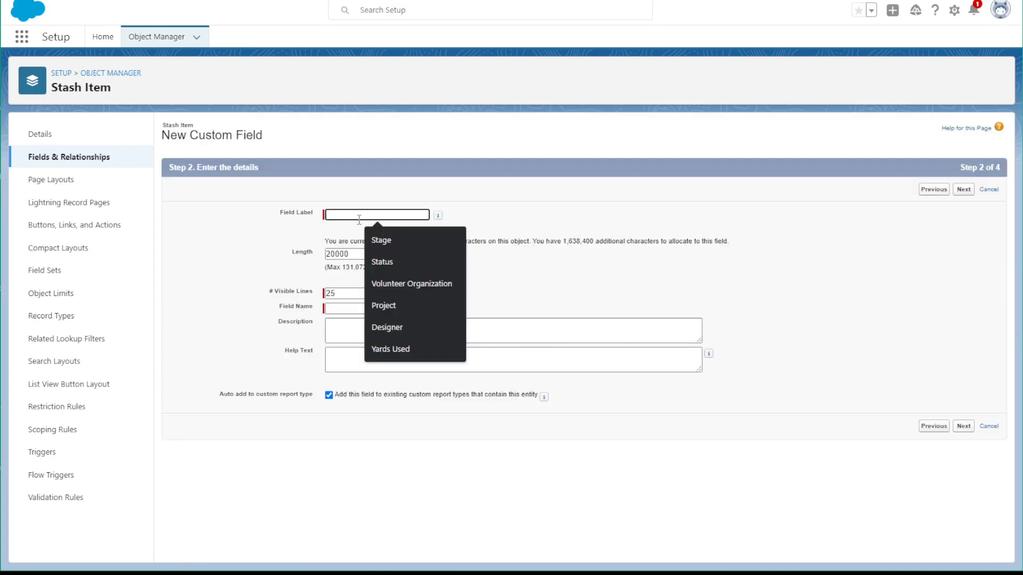
type("Plans")
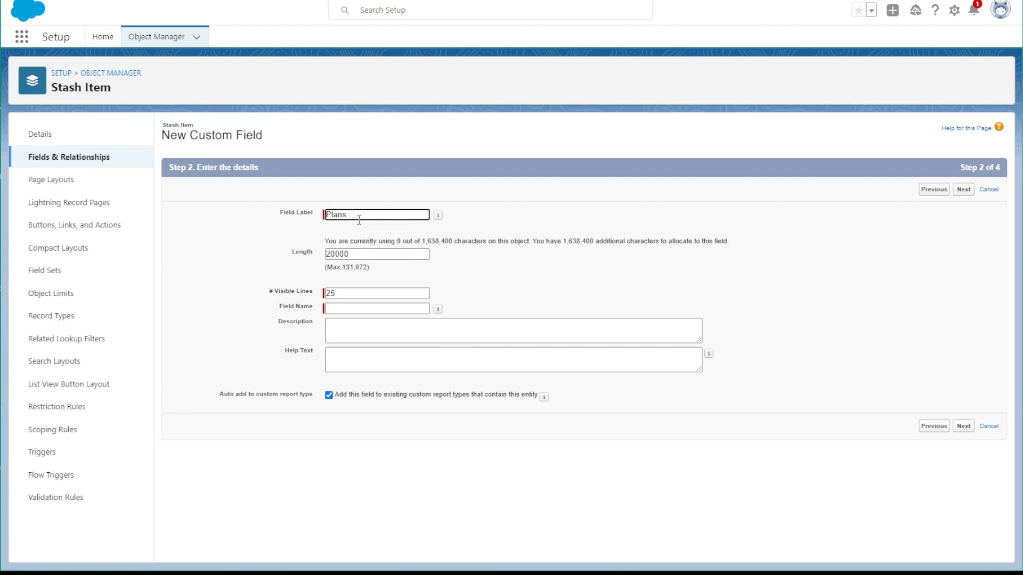
left_click(344, 308)
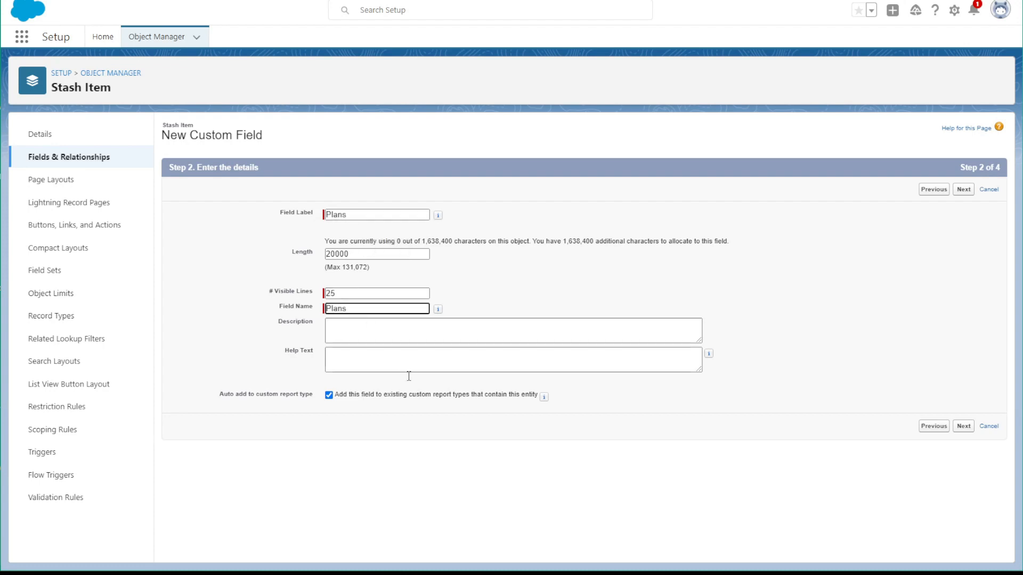
Add the help text "Link to patterns or give a 1-2 sentence description of plans" to the Plans field
left_click(378, 354)
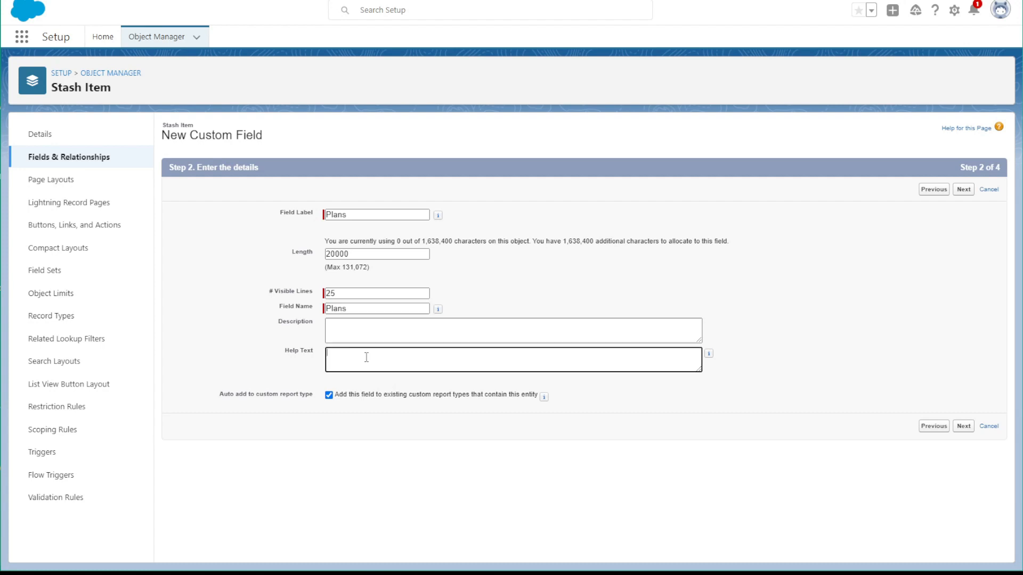
type("Link to patterns or give a 1-2 sentence description of plans.")
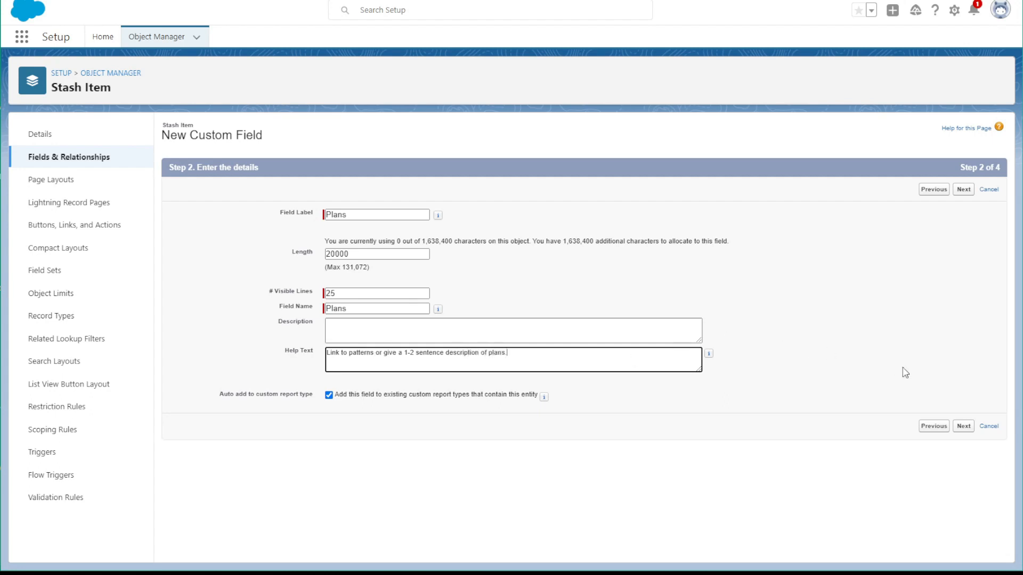
Accept the default field-level security and page layout for the Plans field, and save it while starting another field
left_click(967, 436)
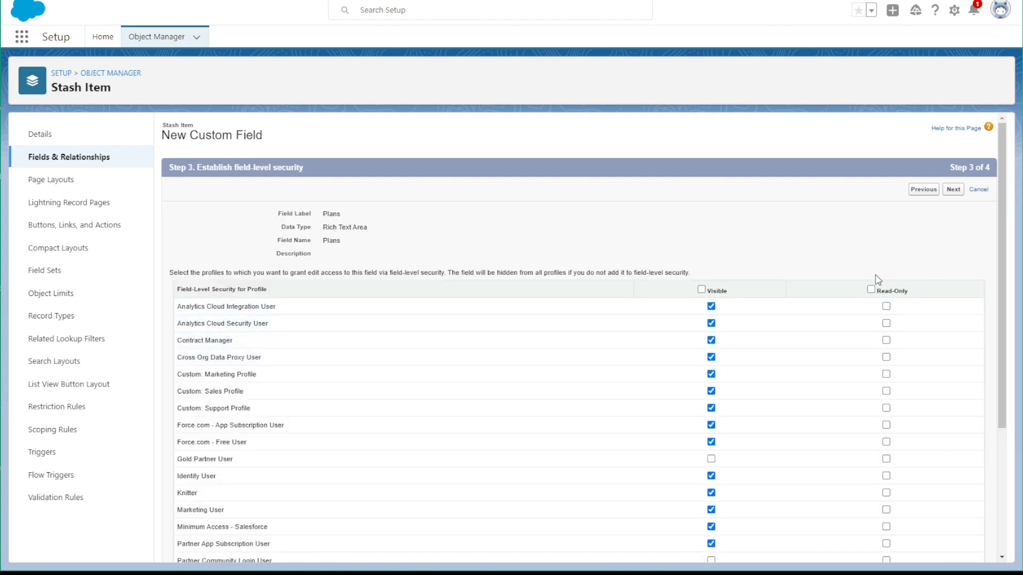
left_click(955, 190)
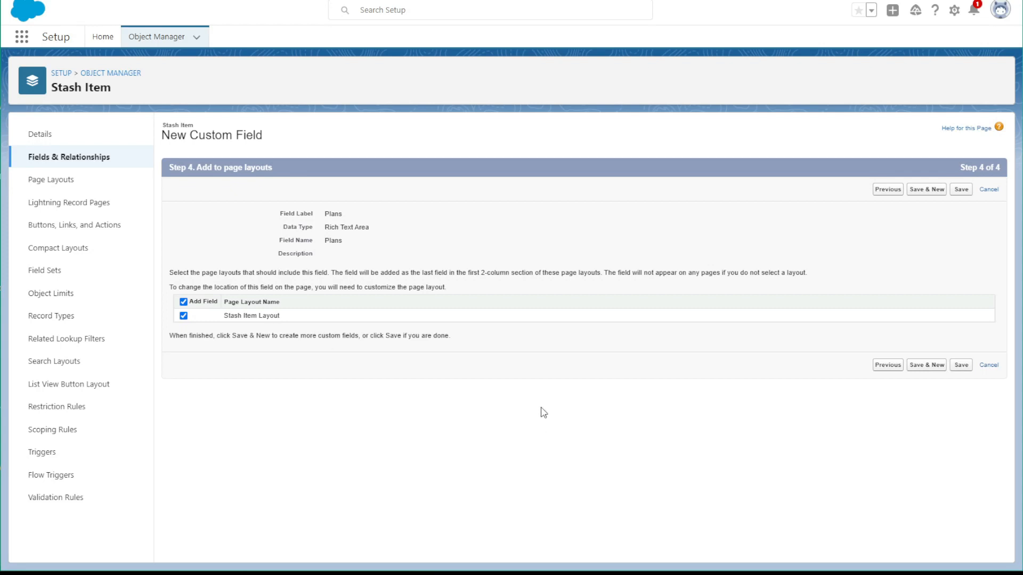
left_click(928, 369)
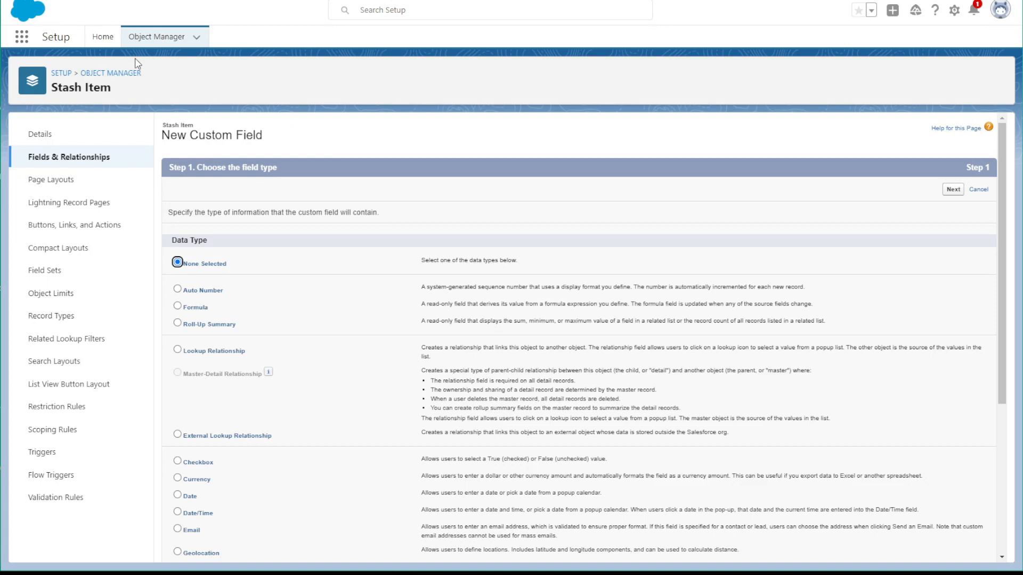
Leave the new field form for the Setup home page, search for "pick", and open Picklist Value Sets
left_click(99, 37)
double_click(66, 67)
type("pick")
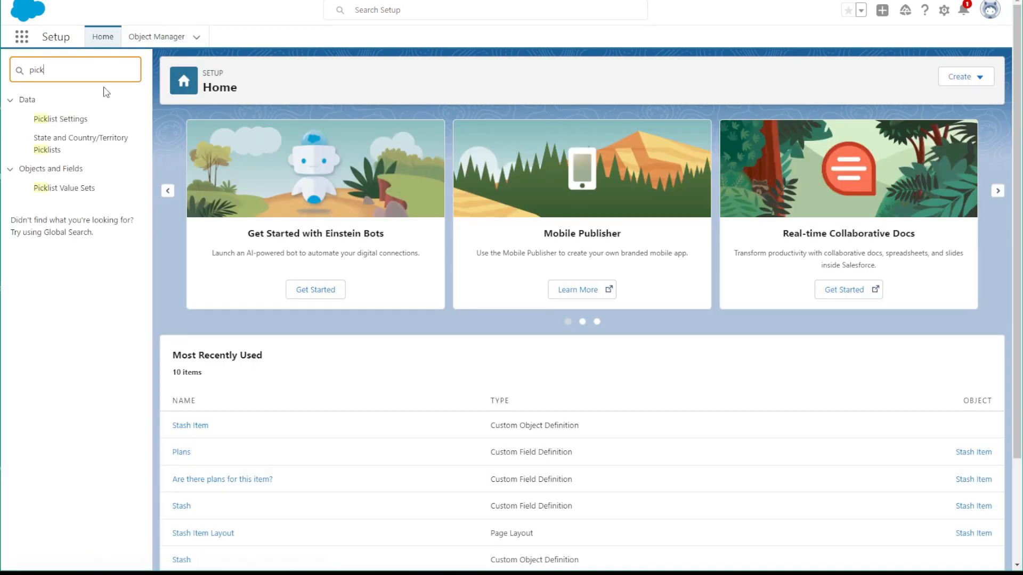
left_click(57, 191)
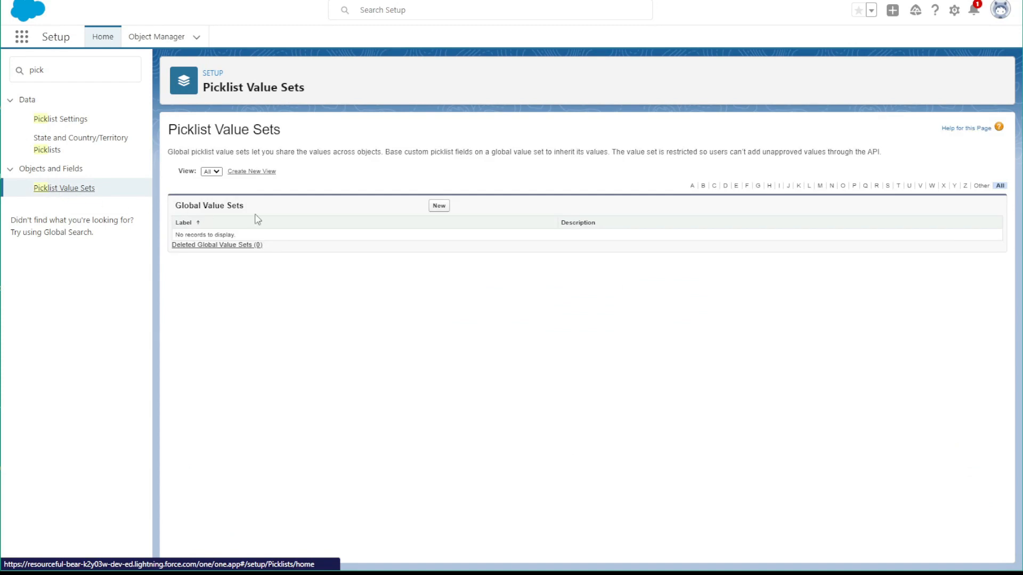
Start a new global value set and label it Color Family
left_click(440, 206)
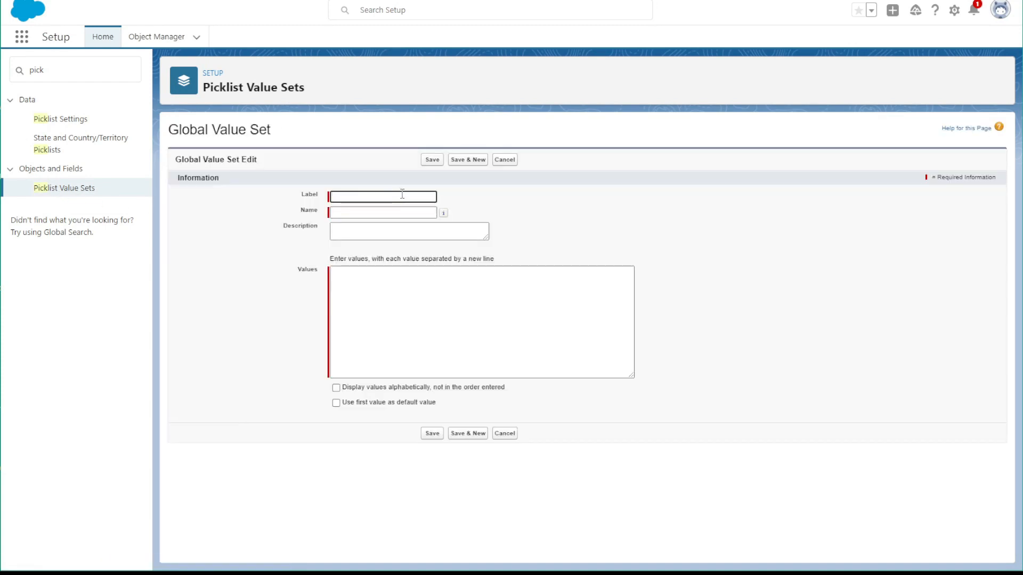
type("Color Family")
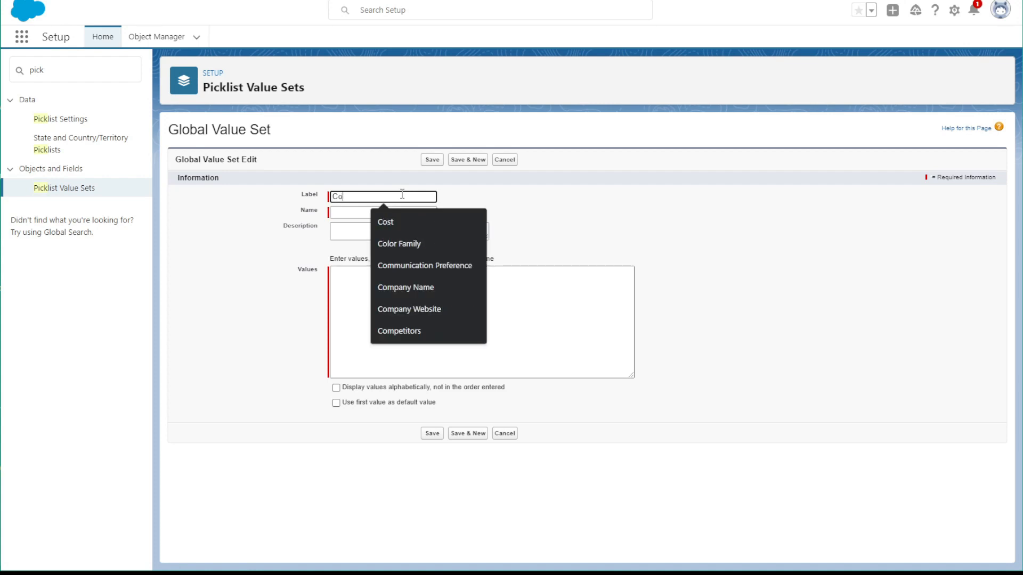
Enter the values Red, Orange, Yellow, Green, Blue, Violet, Pink and White on separate lines in the Color Family value set
left_click(379, 313)
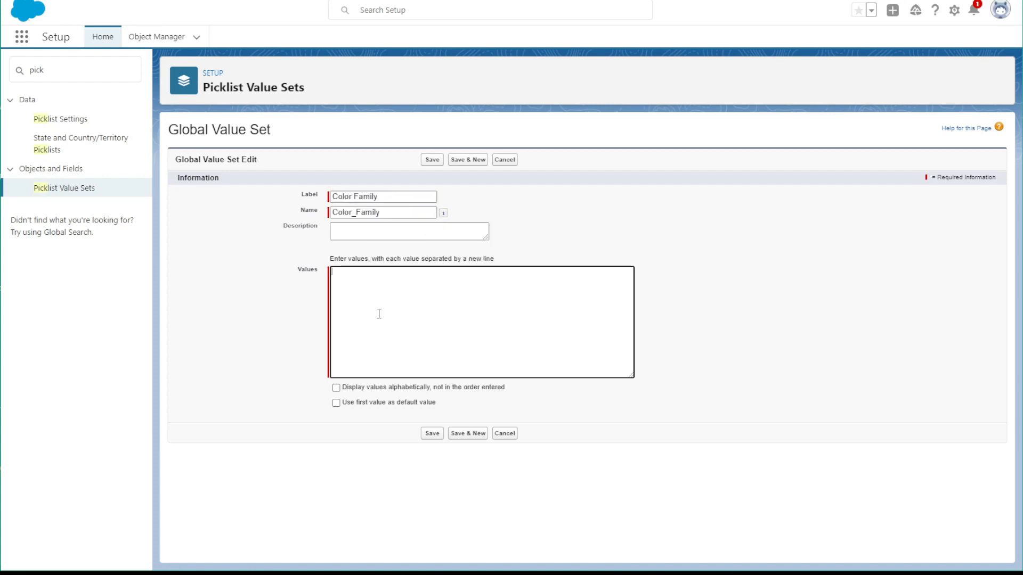
type("Red ")
type("Orange")
key("Return")
type("Yel")
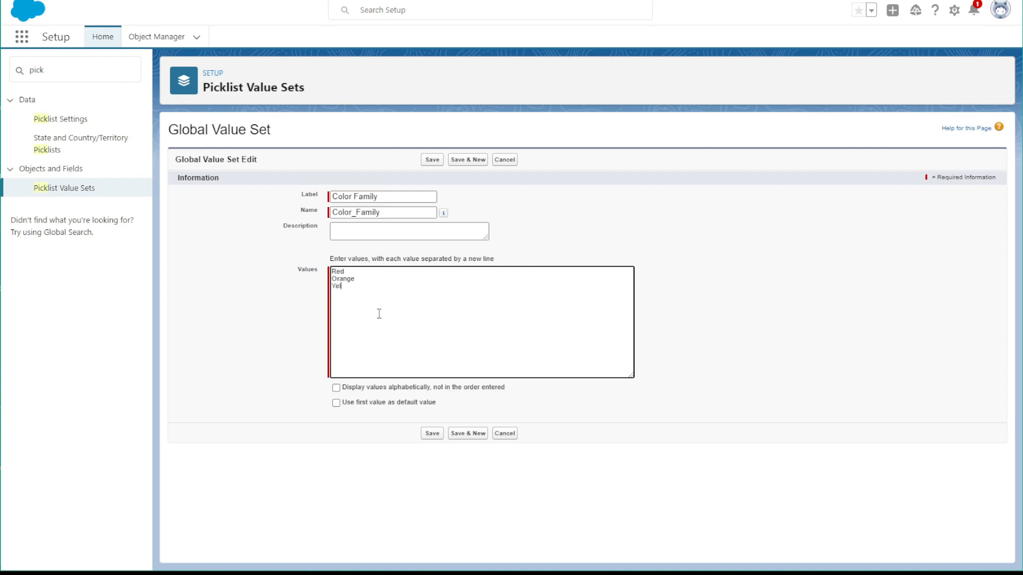
type("reeBlue")
key("Return")
type("Violet Pink White")
key("Return")
Add the values Grey, Black, Brown, Golden, Natural and Multicolored, save the Color Family value set, and return to the list
type("Gre")
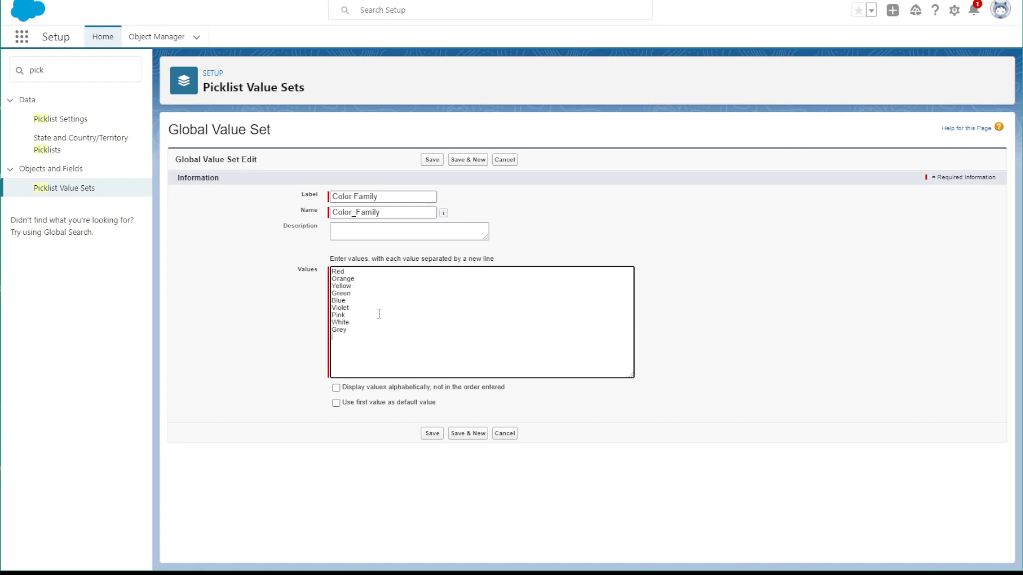
type("y Black")
key("Return")
type("Brown ")
type("Golden ")
type("Natural")
key("Return")
type("Multicolored")
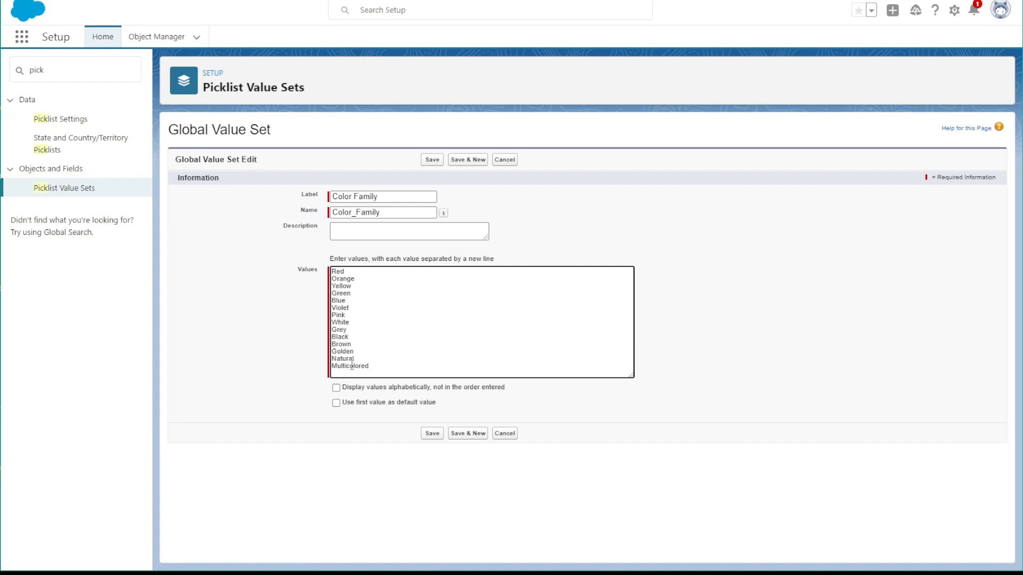
left_click(432, 433)
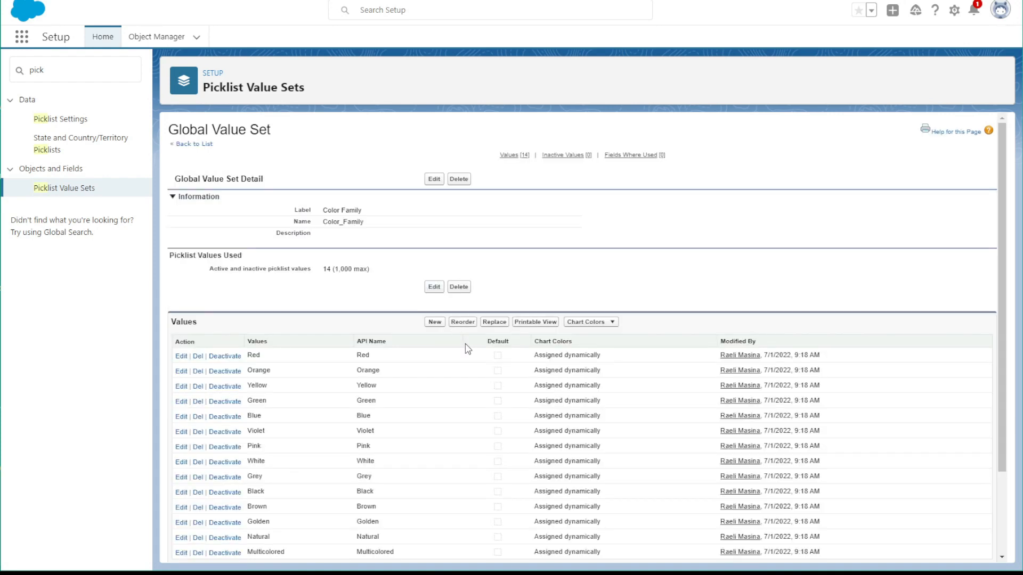
left_click(191, 151)
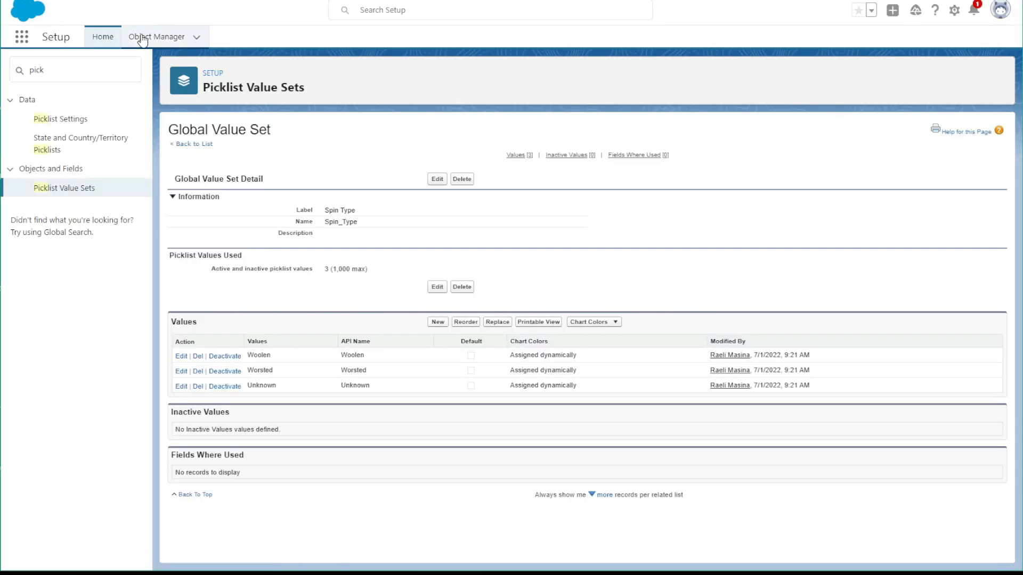
Search the Object Manager for "it", open the Stash Item object, and start a new custom field on it
left_click(143, 37)
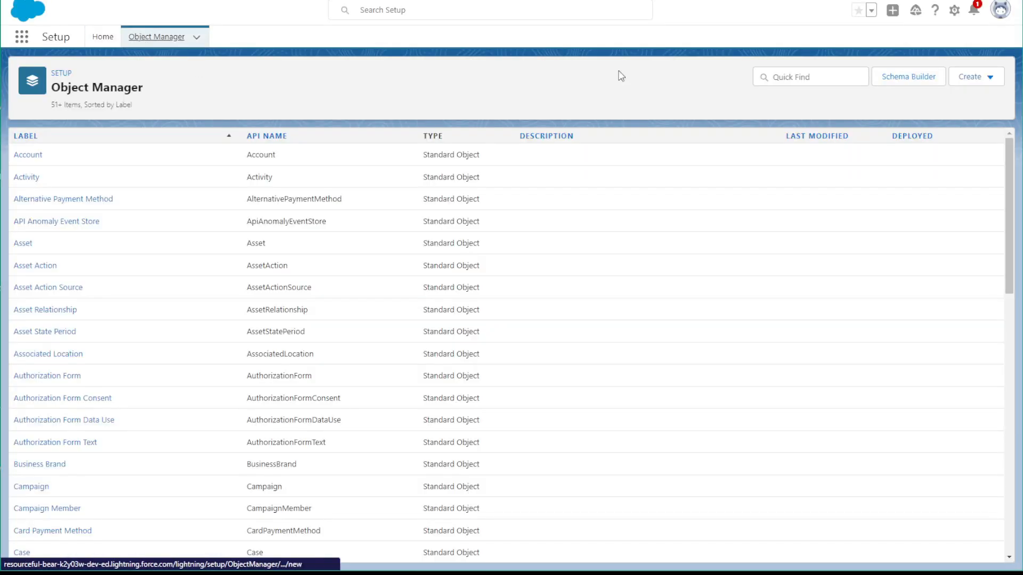
left_click(775, 76)
type("i")
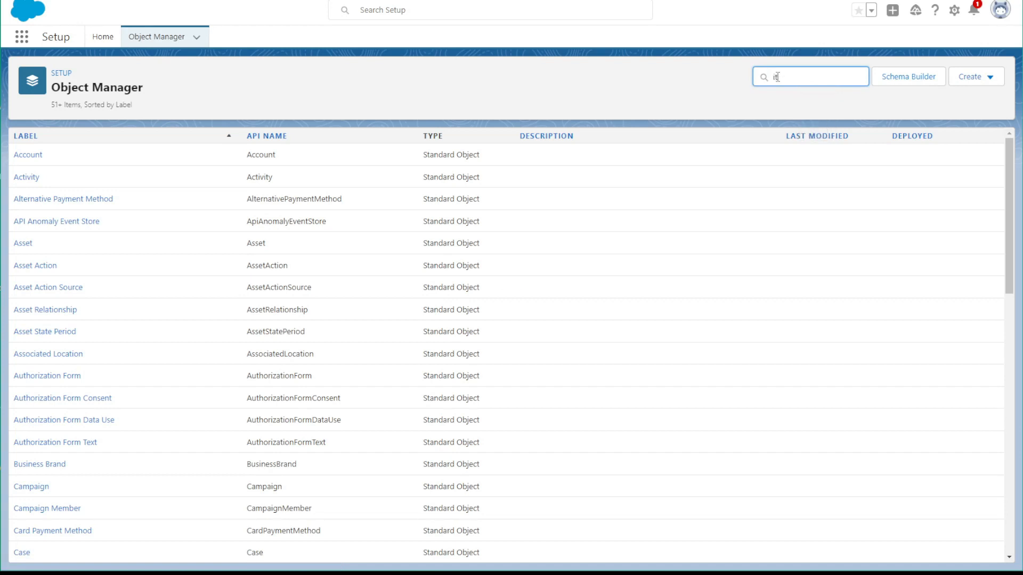
type("t")
left_click(41, 446)
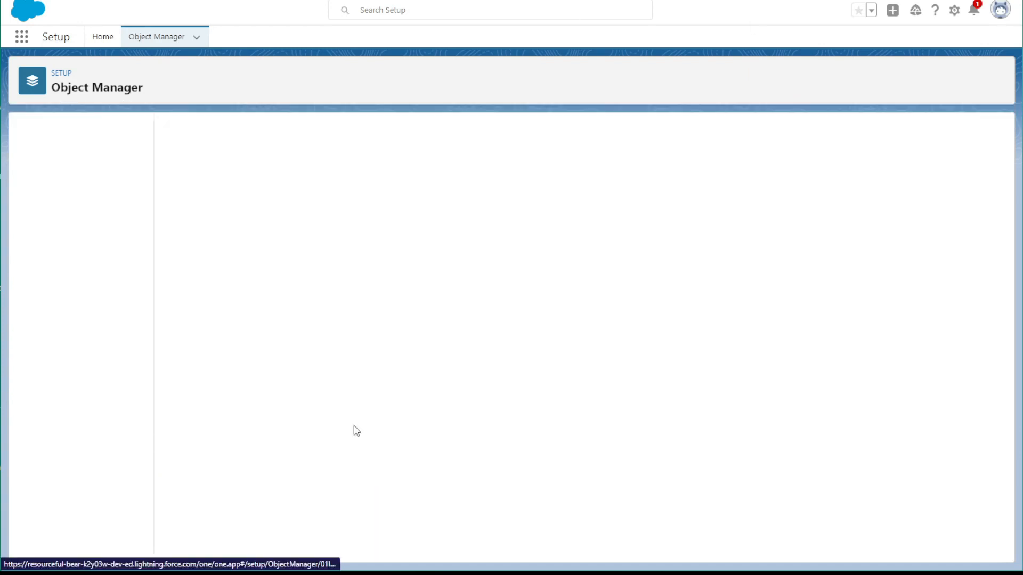
left_click(106, 163)
left_click(737, 136)
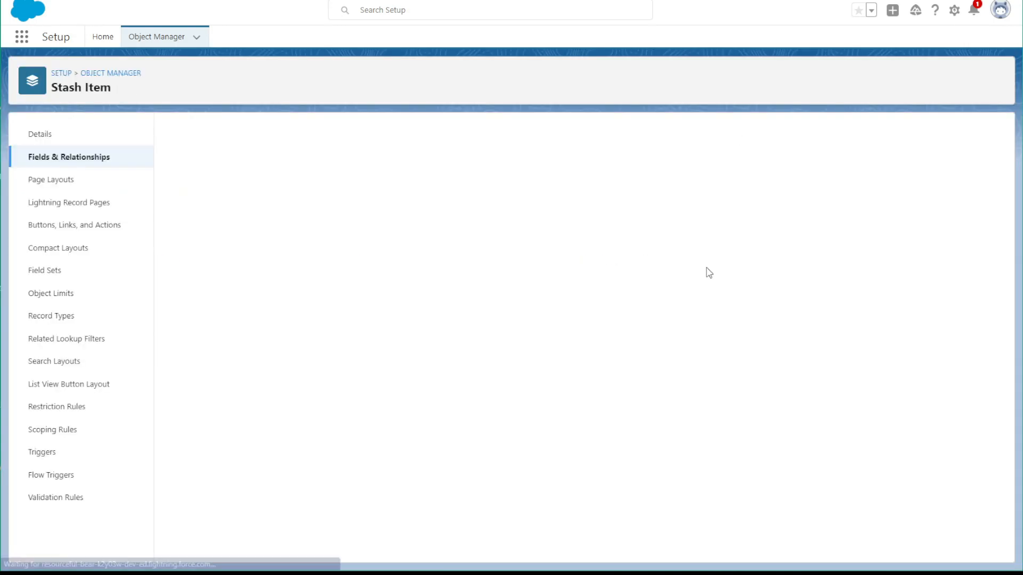
Choose Picklist as the new Stash Item field's data type and continue to its details
scroll(288, 386, "down", 3)
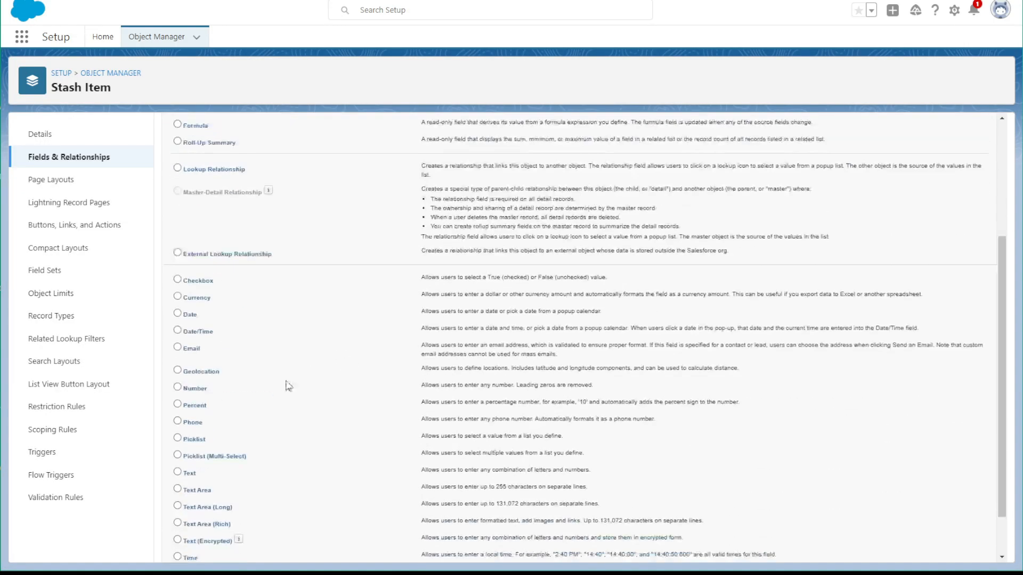
scroll(282, 386, "down", 2)
left_click(177, 384)
left_click(953, 549)
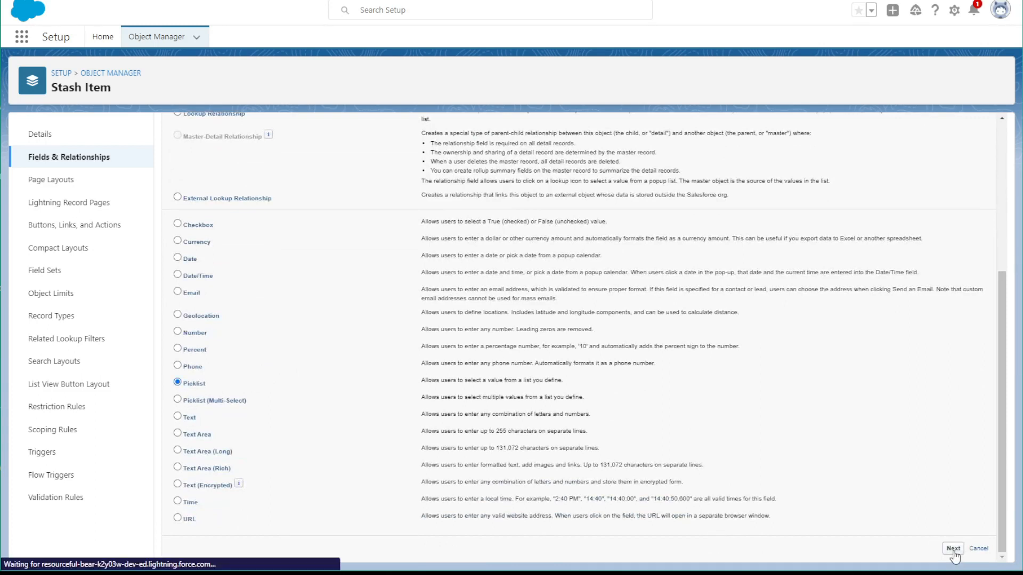
Label the picklist field Color Family and base it on the Color Family global value set
left_click(350, 215)
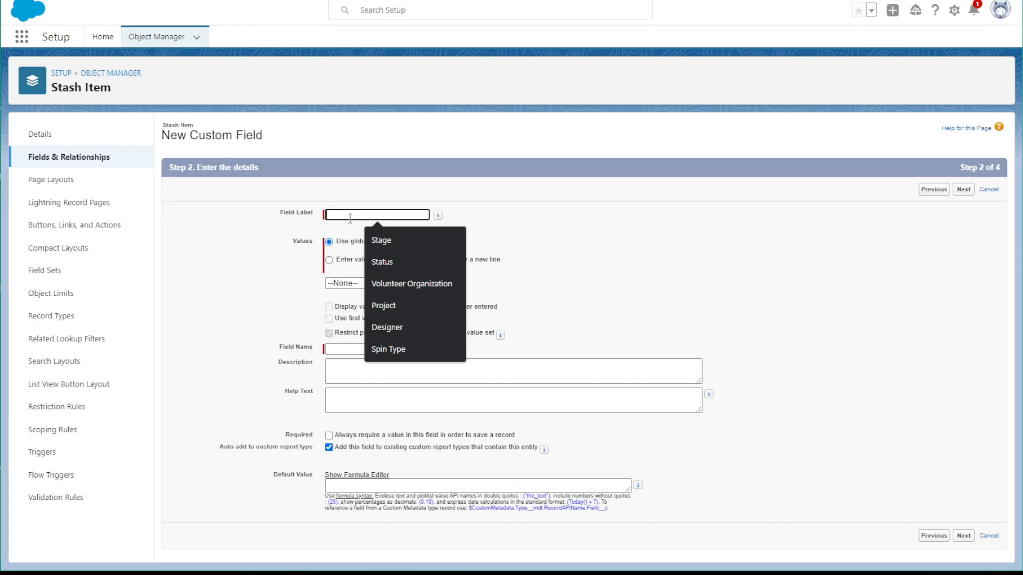
type("Color")
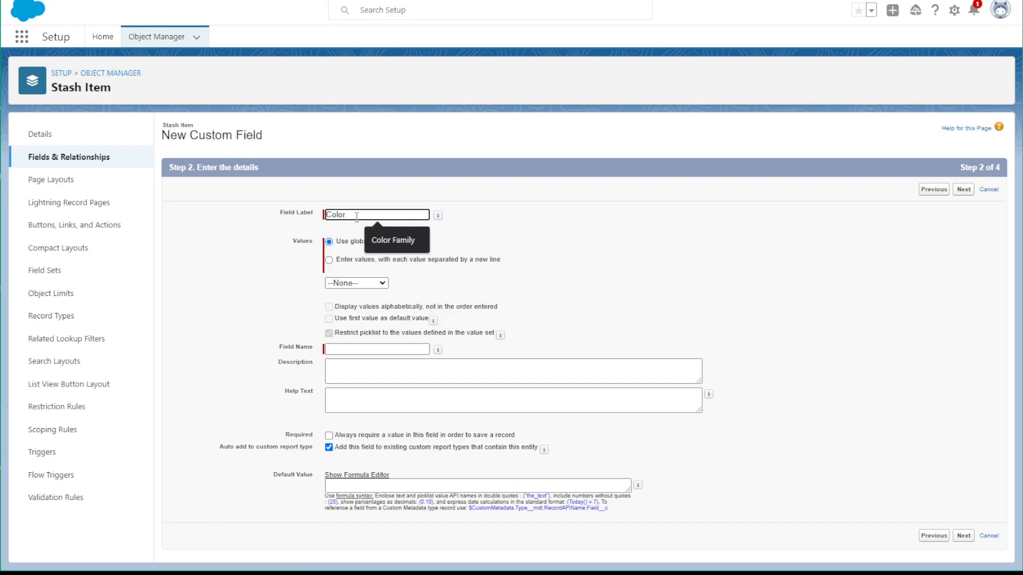
left_click(381, 234)
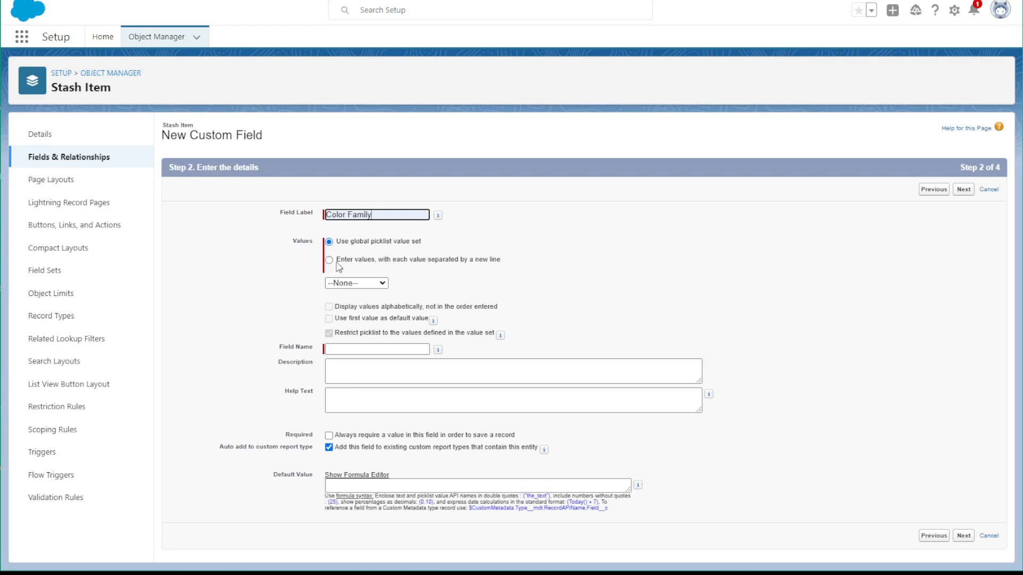
left_click(347, 284)
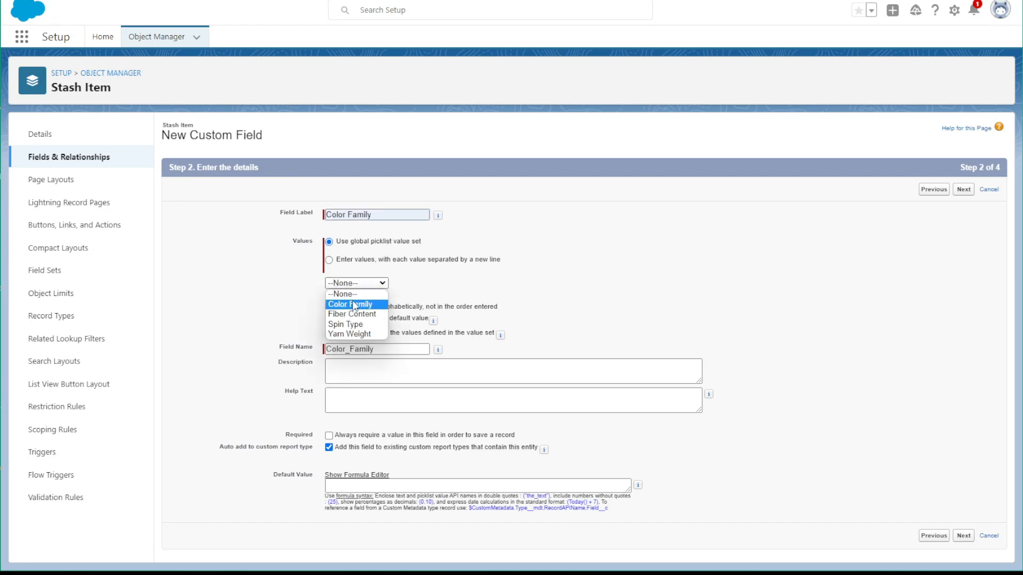
left_click(350, 304)
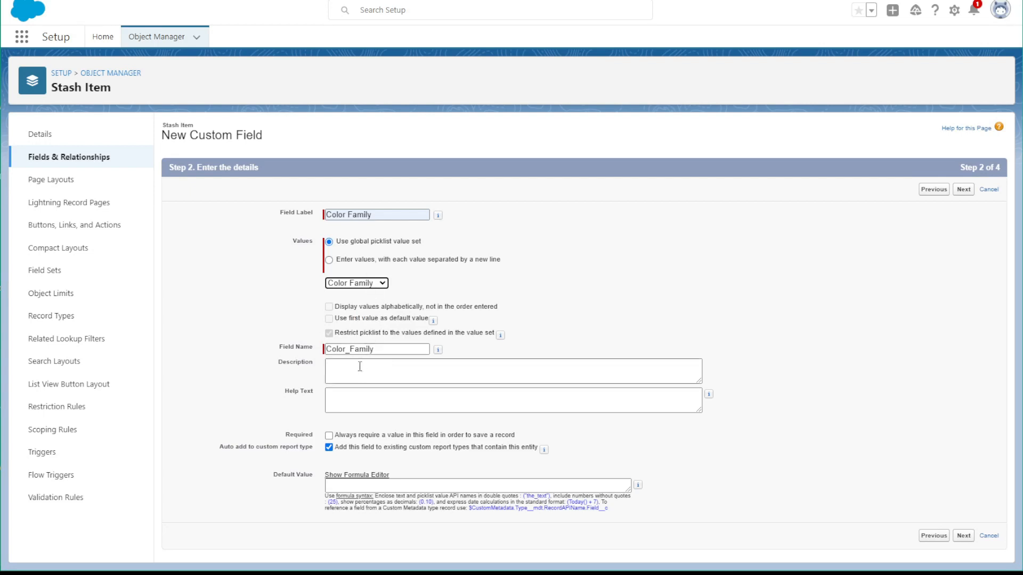
Add the help text "Pick the color that is most dominant" to the Color Family field
left_click(360, 399)
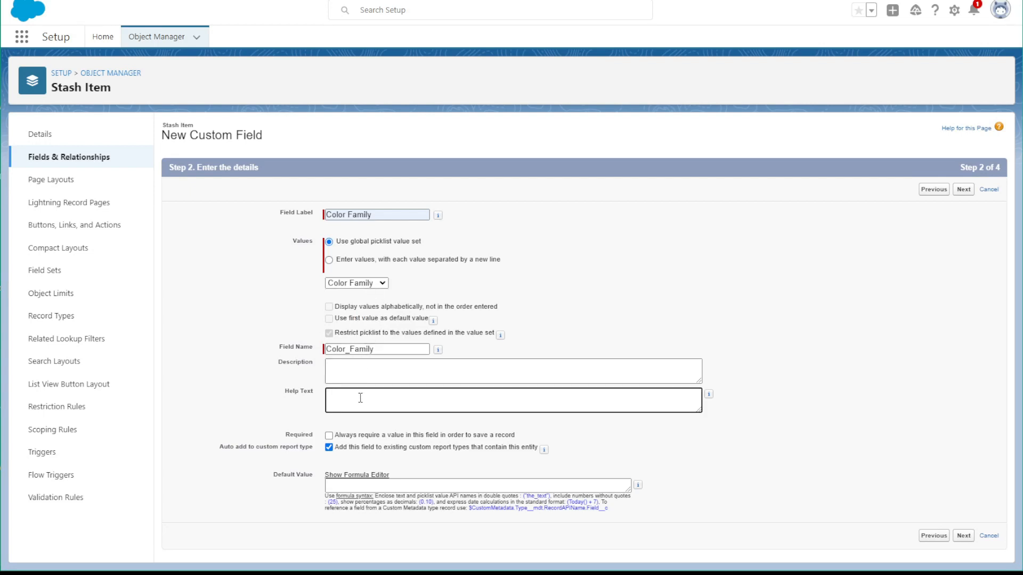
key("BackSpace")
type("Pick the color that is most dominant.")
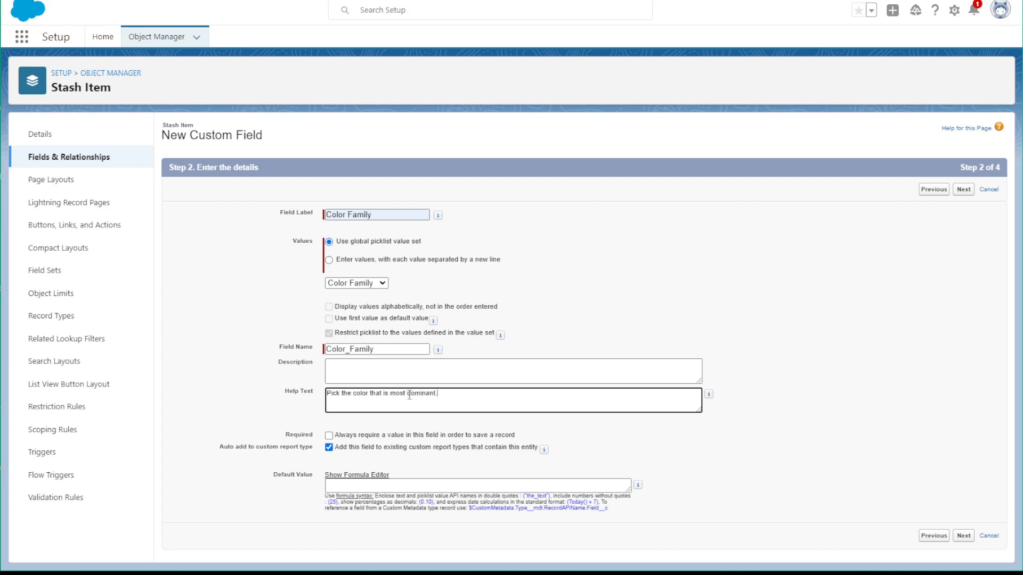
Accept the default field-level security and page layout for the Color Family field, and save it while starting another field
left_click(962, 536)
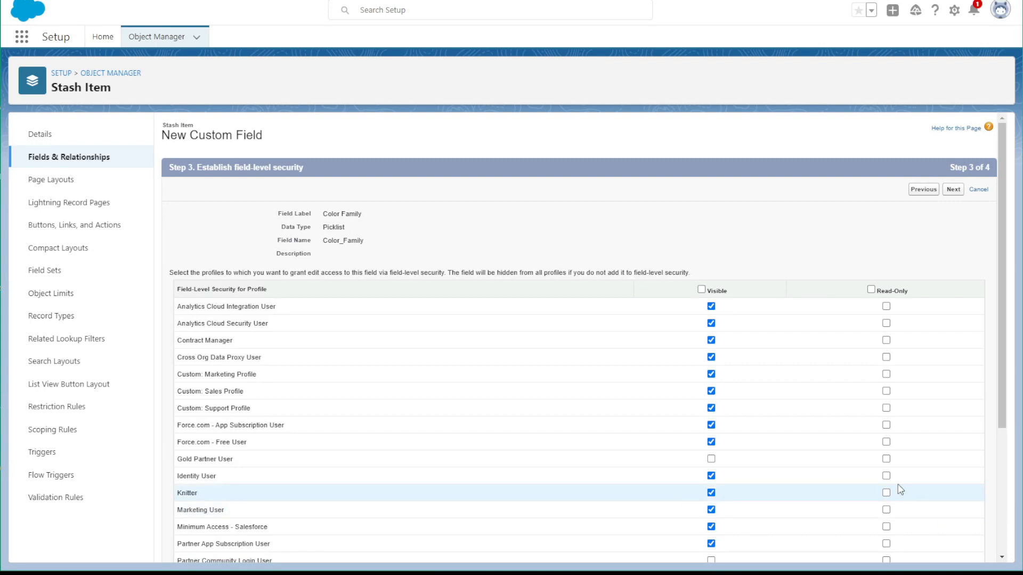
left_click(953, 189)
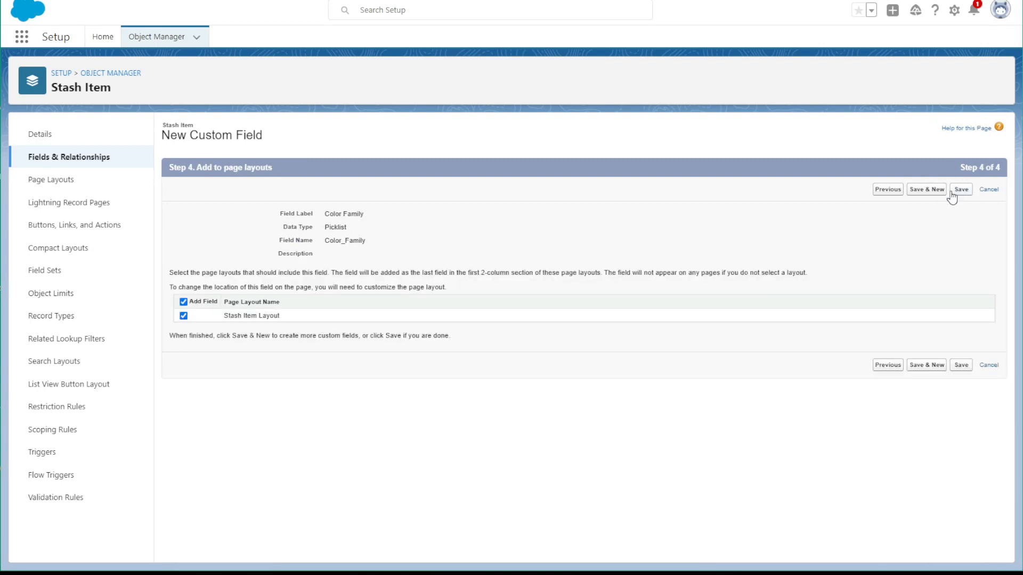
left_click(909, 195)
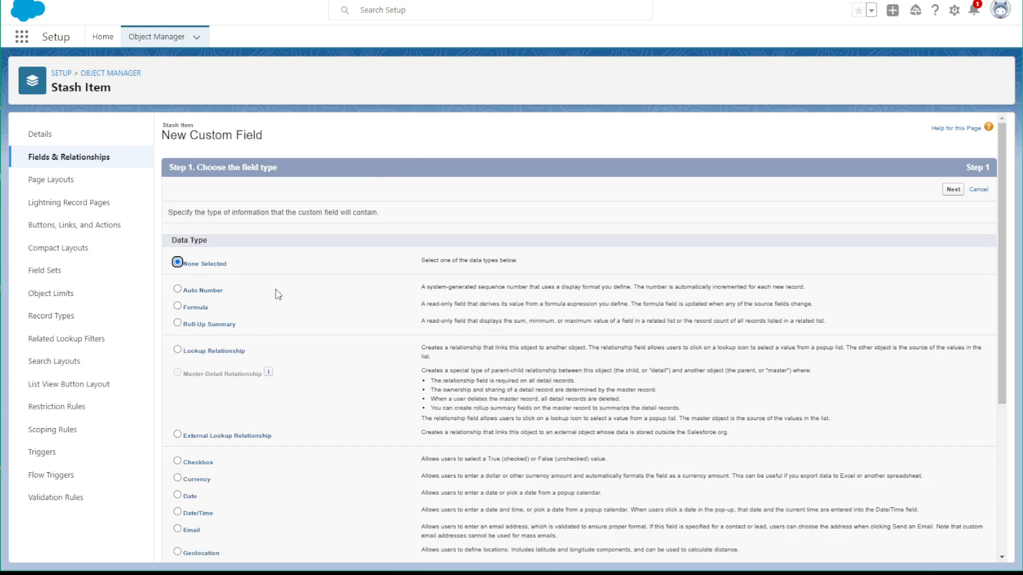
Accept the default field-level security and page layout for the Spin Type picklist field, and save it while starting another field
scroll(280, 291, "down", 5)
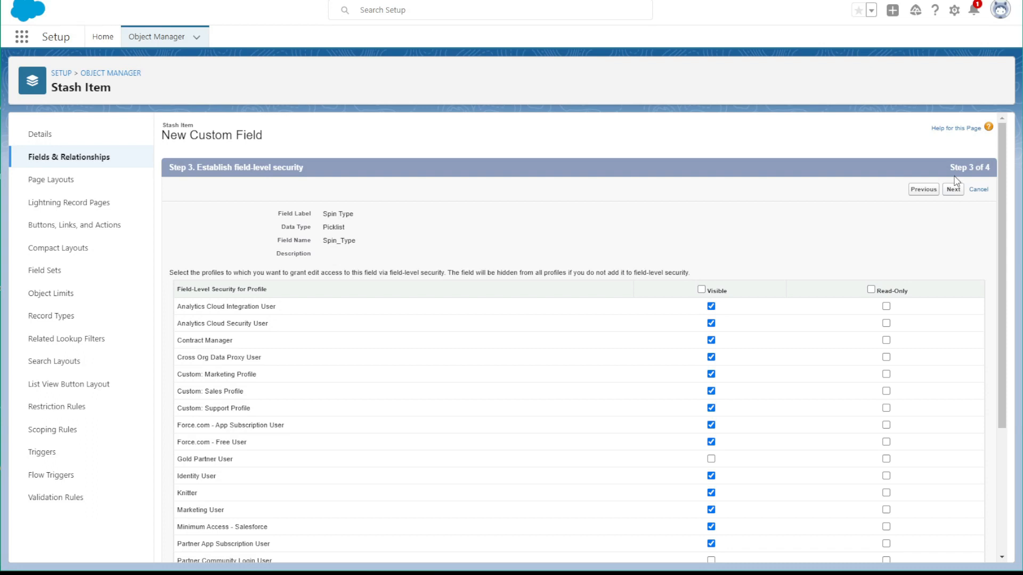
left_click(951, 190)
left_click(933, 190)
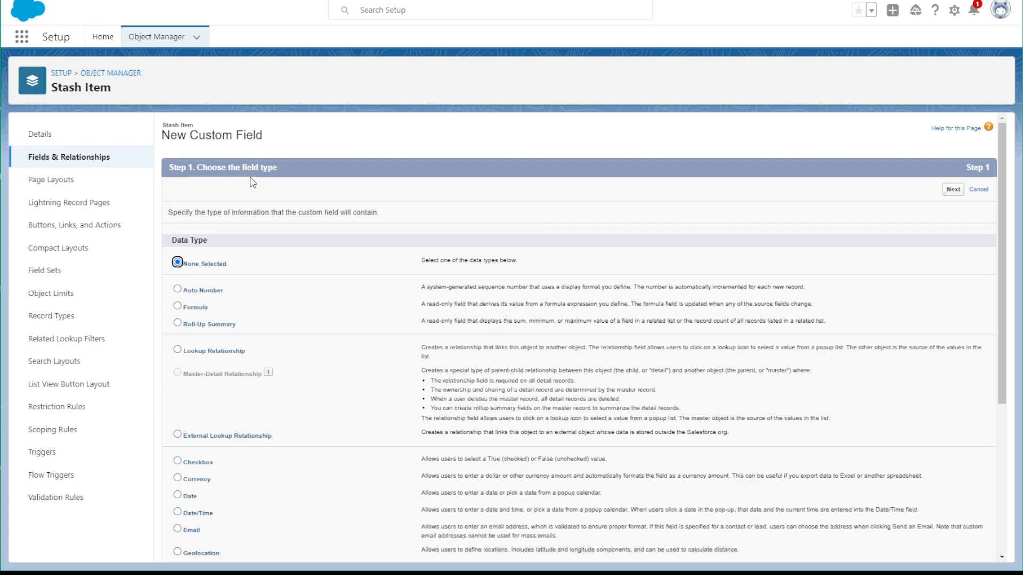
Choose Date as the next Stash Item field's data type and continue to its details
scroll(248, 467, "down", 1)
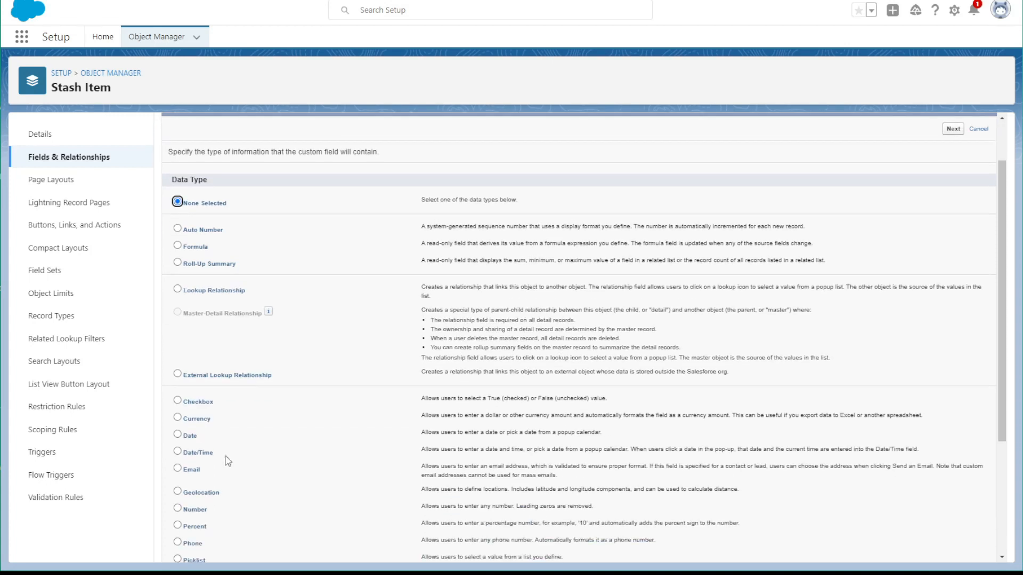
left_click(177, 434)
scroll(200, 441, "down", 3)
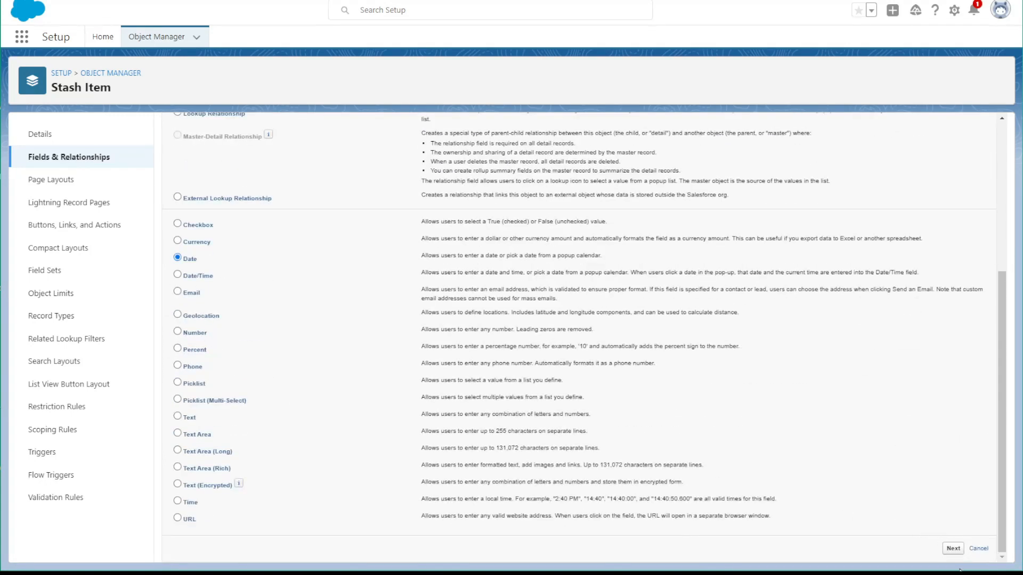
left_click(952, 548)
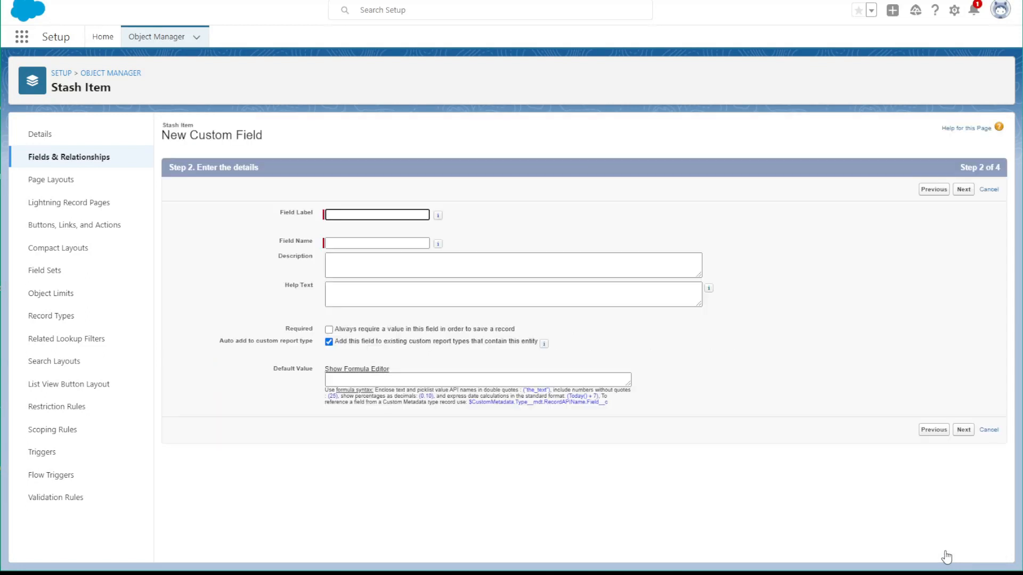
Label the date field Date Added to Stash and generate the matching field name
type("Date")
key("Down")
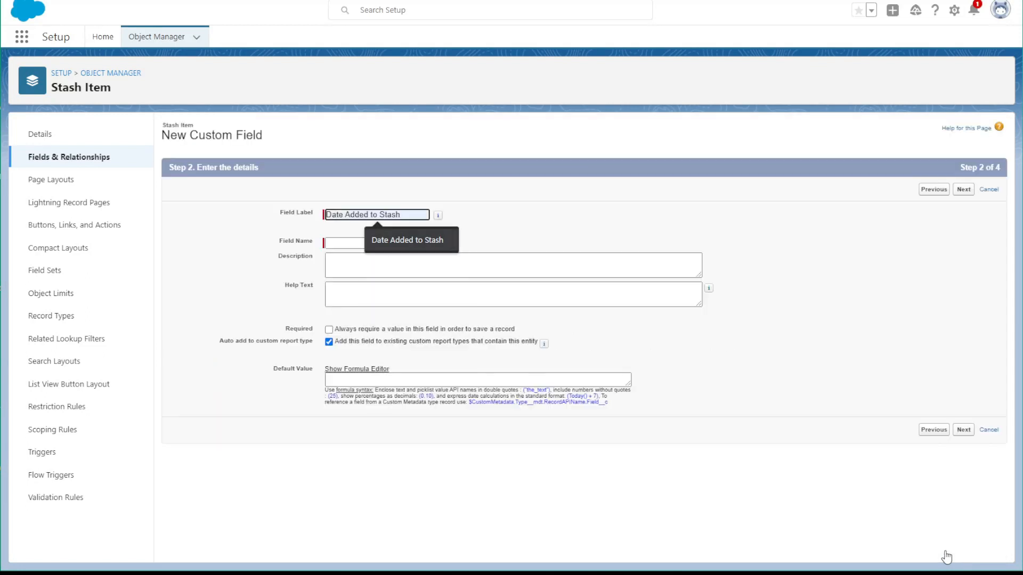
key("Tab")
key("Tab")
key("Tab")
key("Tab")
key("Tab")
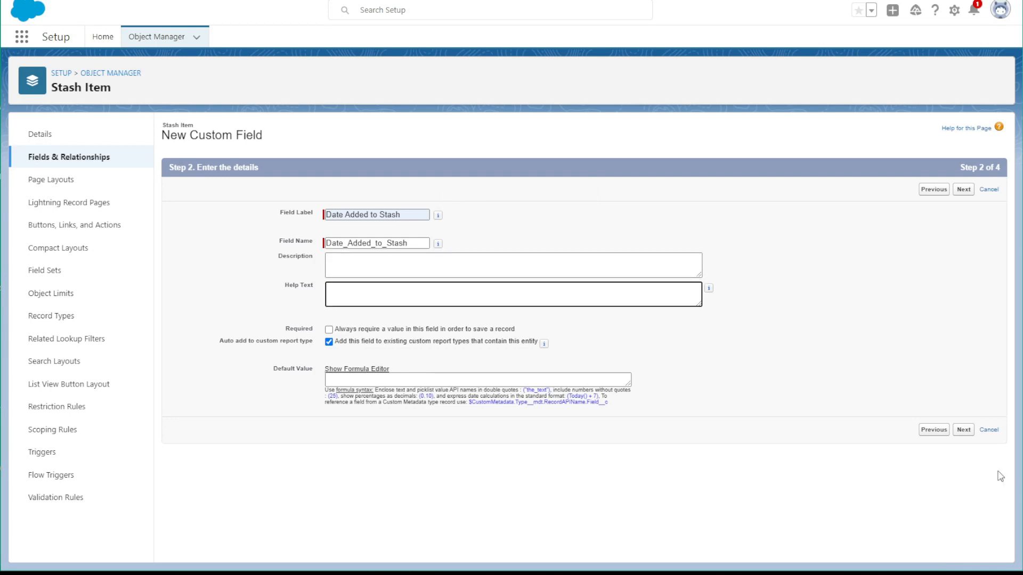
Accept the default field-level security and page layout for the Date Added to Stash field, and save it while starting another field
left_click(964, 431)
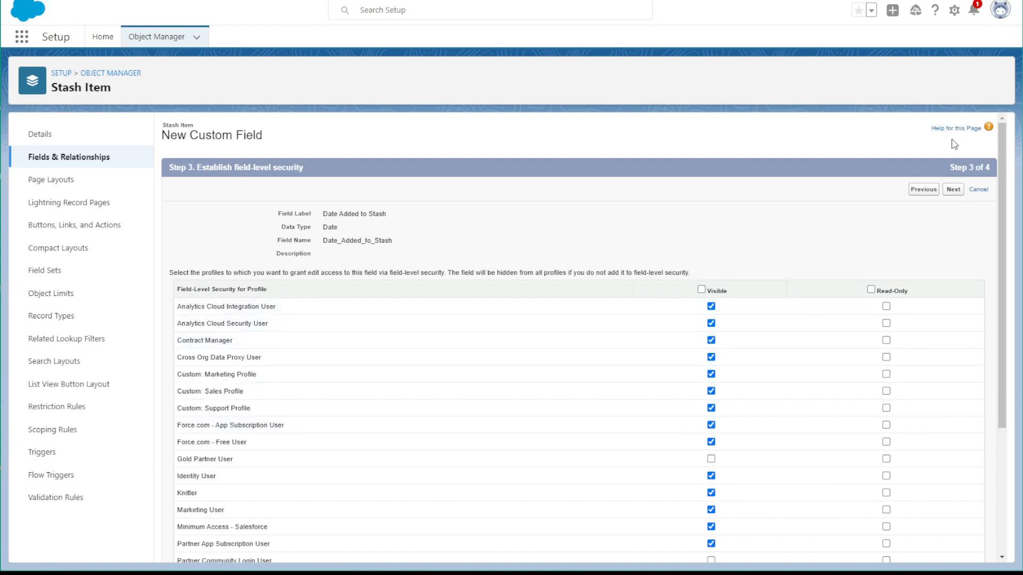
left_click(953, 190)
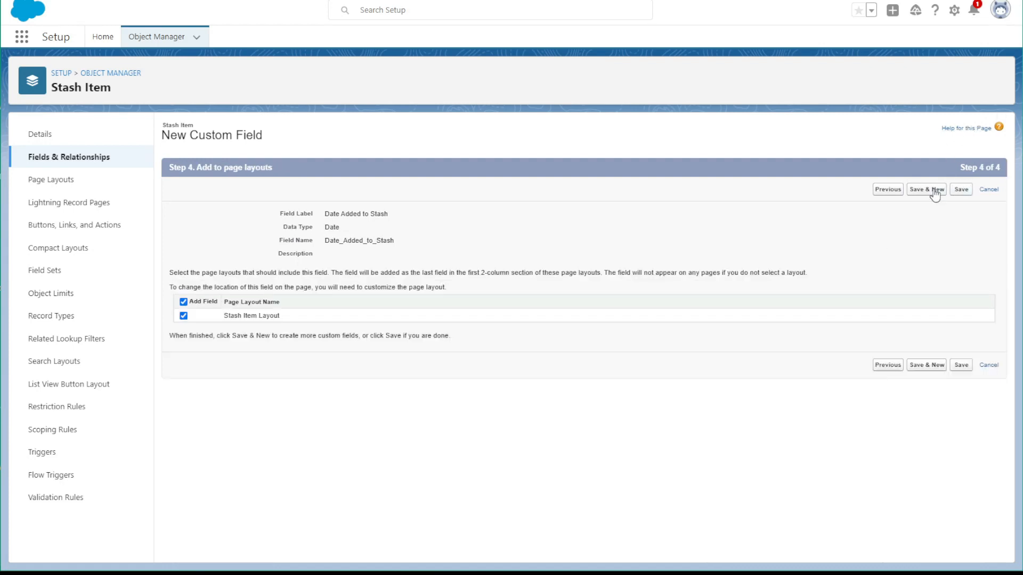
left_click(938, 193)
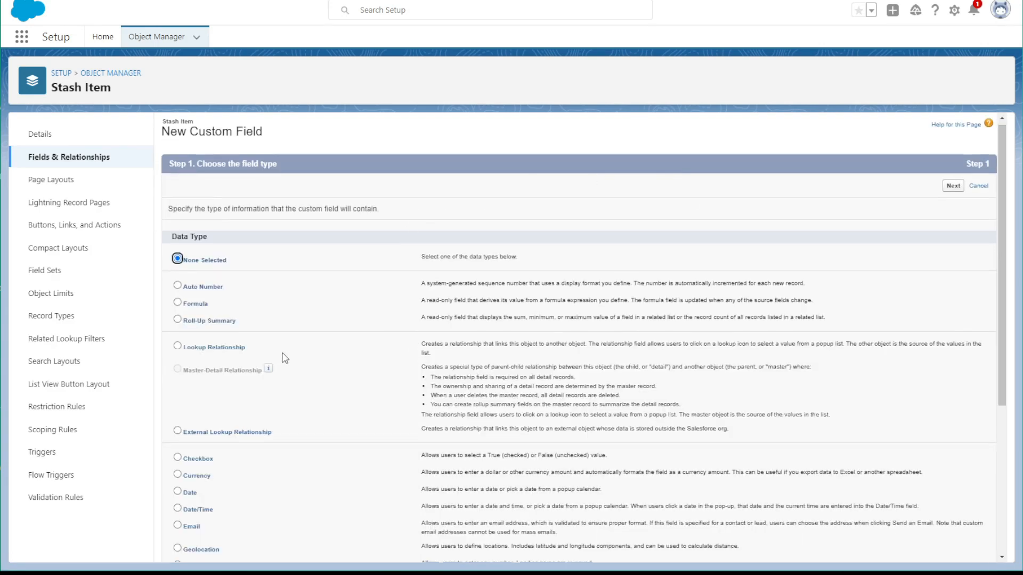
Choose Currency as the next Stash Item field's data type and continue to its details
scroll(298, 351, "down", 3)
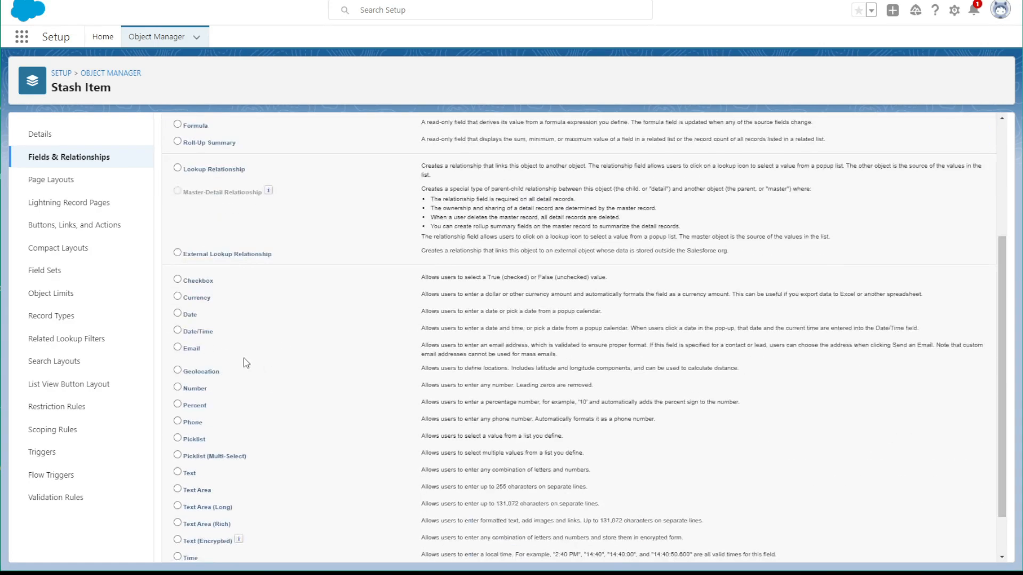
left_click(177, 298)
scroll(853, 480, "down", 1)
left_click(952, 549)
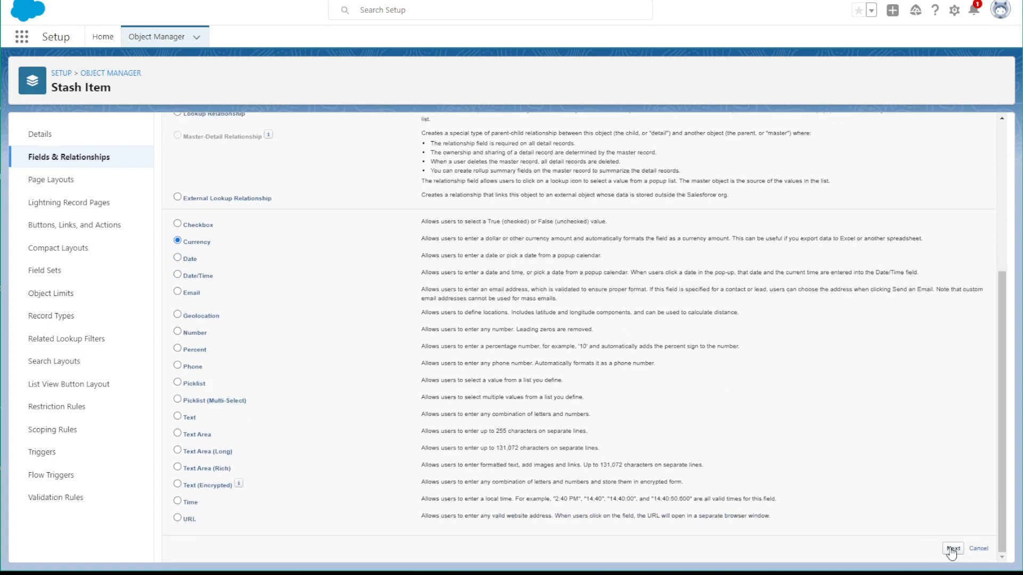
Label the currency field Cost/Value, with a length of 5 and 2 decimal places
left_click(375, 212)
type("Cost")
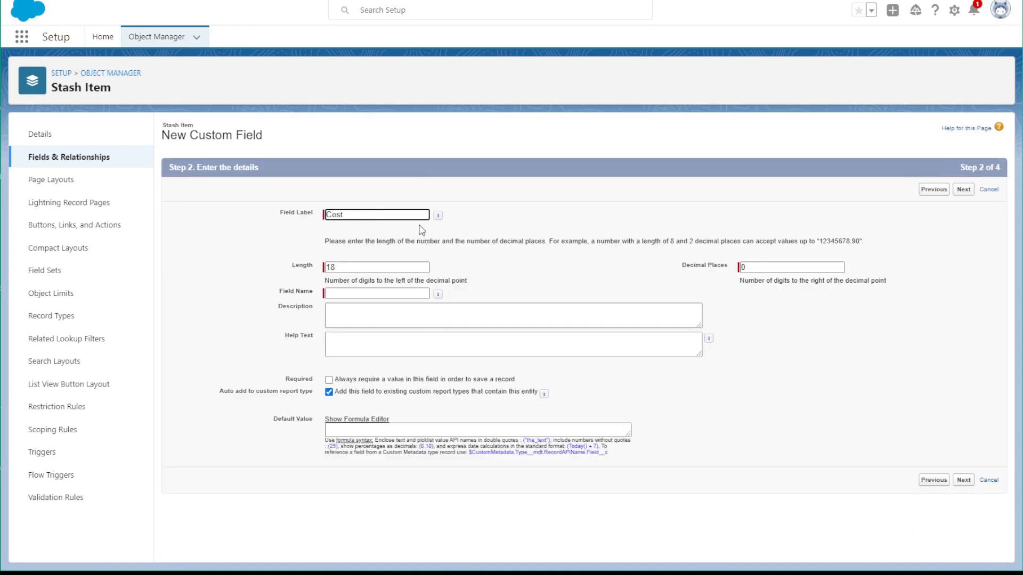
type("/Value")
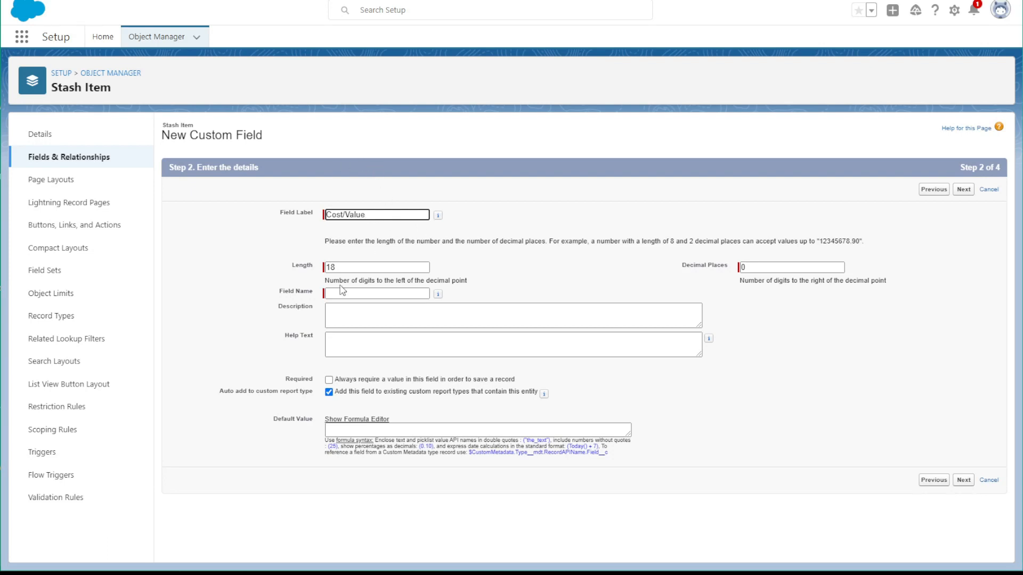
Add the help text "write the cost or value of this stash item." to the Cost/Value field
left_click(405, 339)
type("write the co")
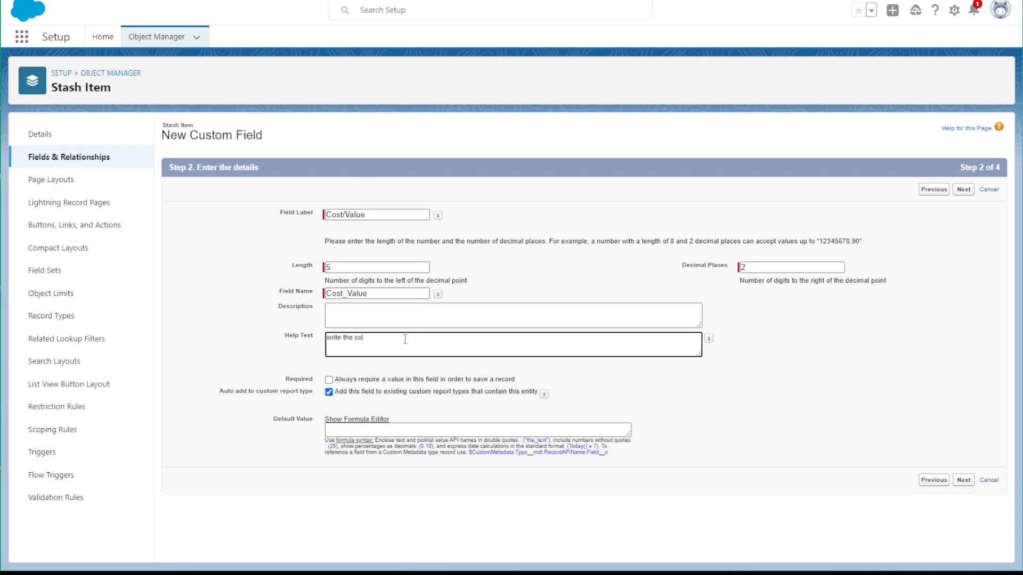
type("st or value of this stash item.")
Accept the default field-level security and page layout for the Cost/Value field, and save it while starting another field
left_click(968, 480)
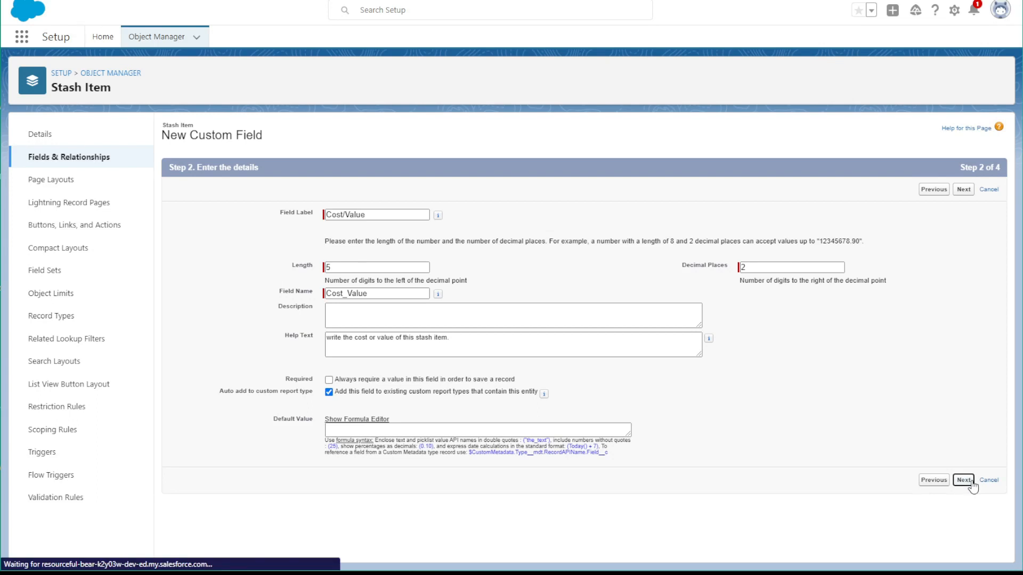
left_click(954, 190)
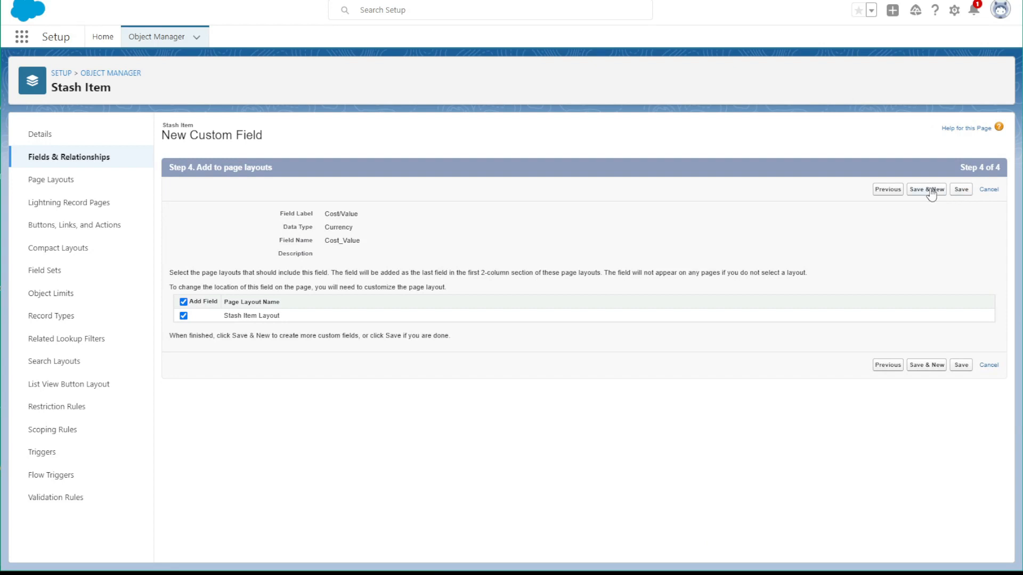
left_click(924, 193)
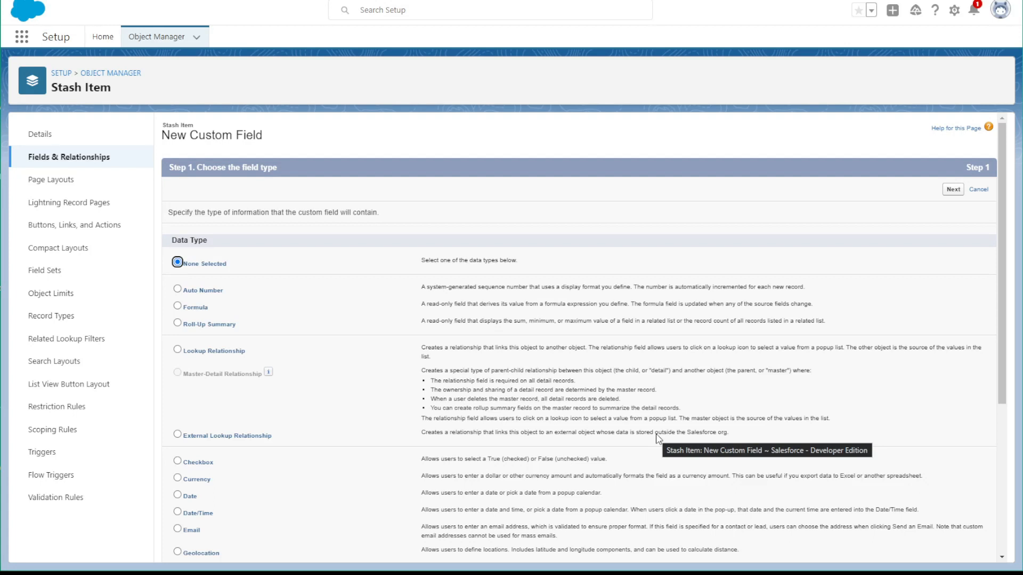
Choose Checkbox as the next Stash Item field's data type and continue to its details
scroll(235, 368, "down", 3)
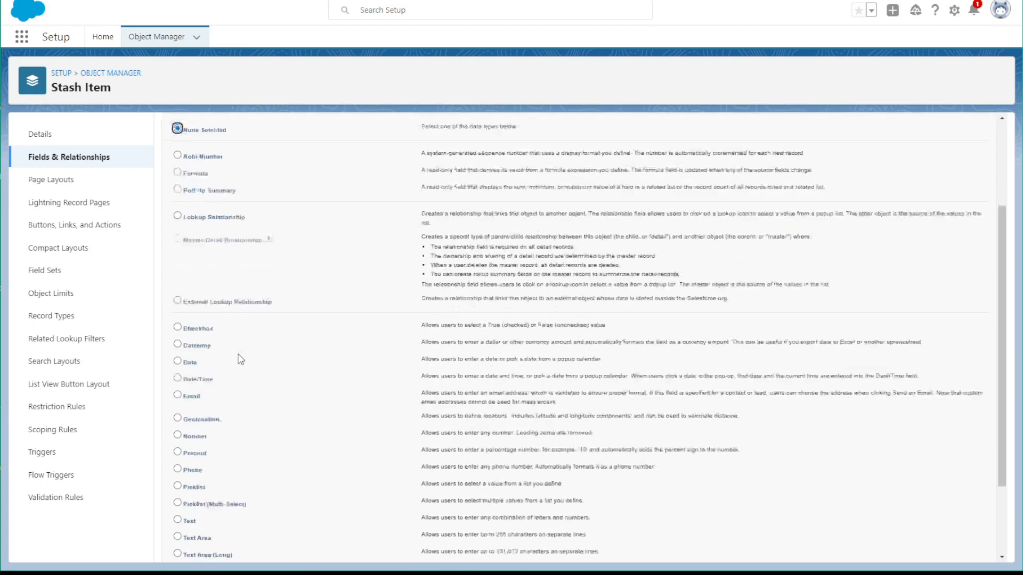
left_click(193, 280)
scroll(799, 390, "down", 1)
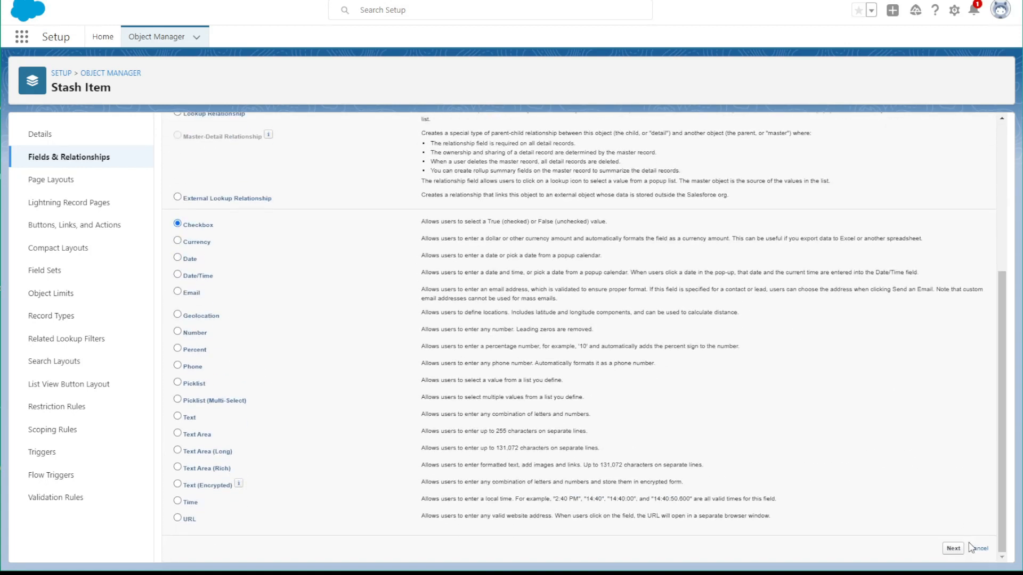
left_click(953, 549)
Label the checkbox field Gift and generate the matching field name
left_click(336, 214)
type("Gift")
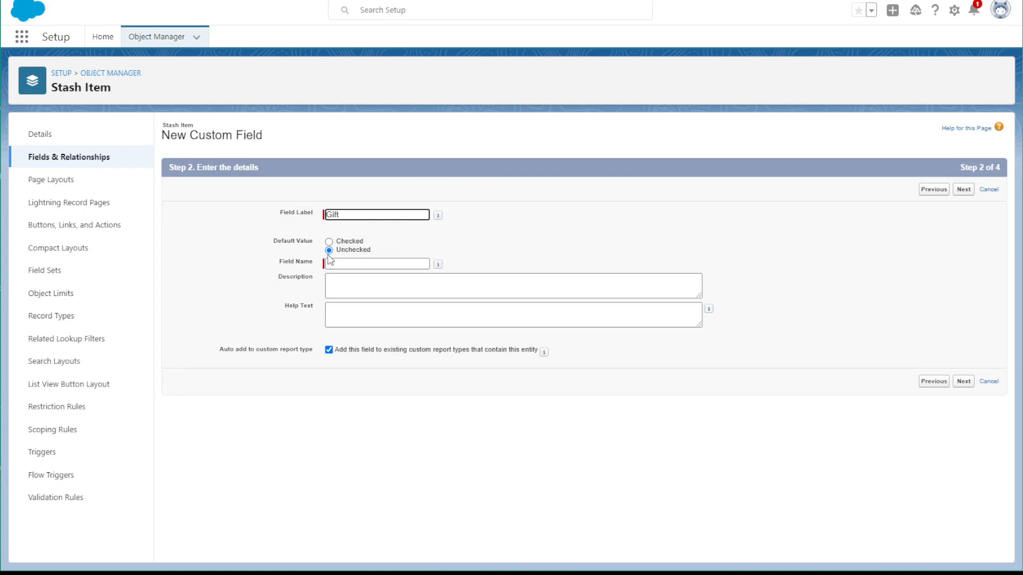
left_click(330, 263)
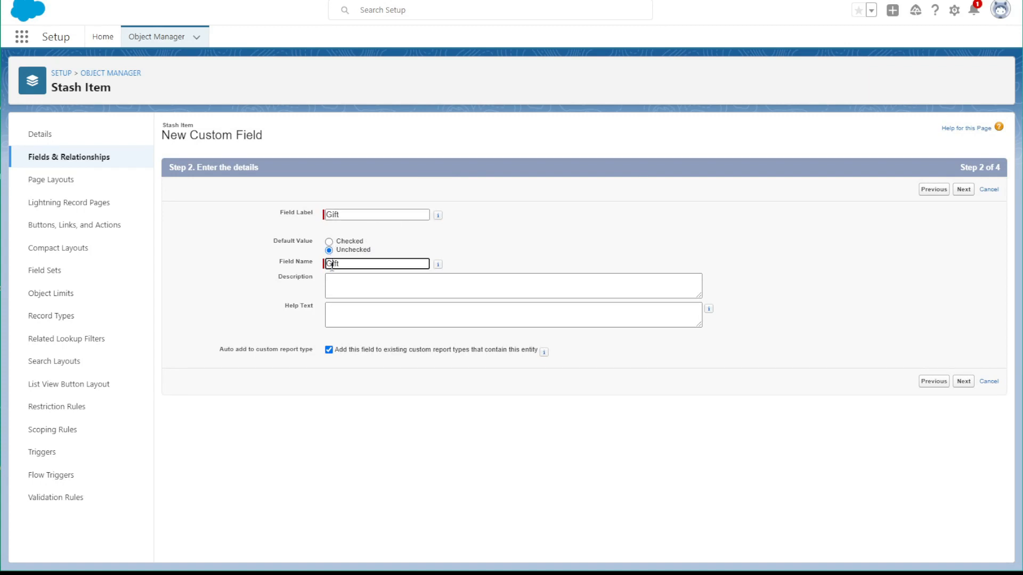
Add the help text "check this box if you obtained this item item at no cost." to the Gift field
left_click(353, 316)
type("check this box if you didn't spoend")
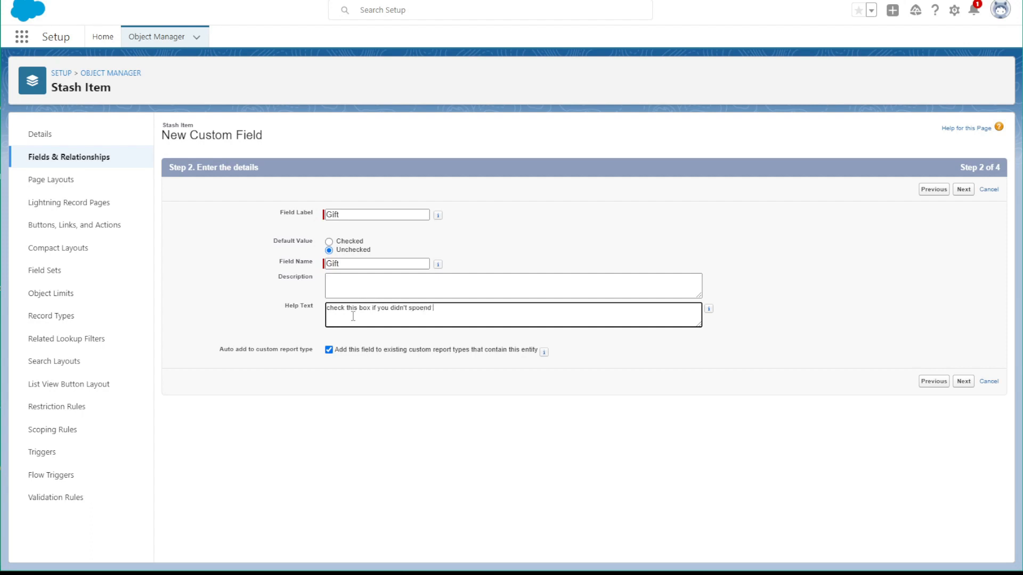
key("BackSpace")
key("BackSpace")
key("BackSpace")
key("BackSpace")
key("BackSpace")
key("BackSpace")
key("BackSpace")
type("obtaine t")
key("BackSpace")
key("BackSpace")
type("d this item")
type(" a")
type(" item at")
type(" no cost.")
Accept the default field-level security and page layout for the Gift field, and save it while starting another field
left_click(963, 381)
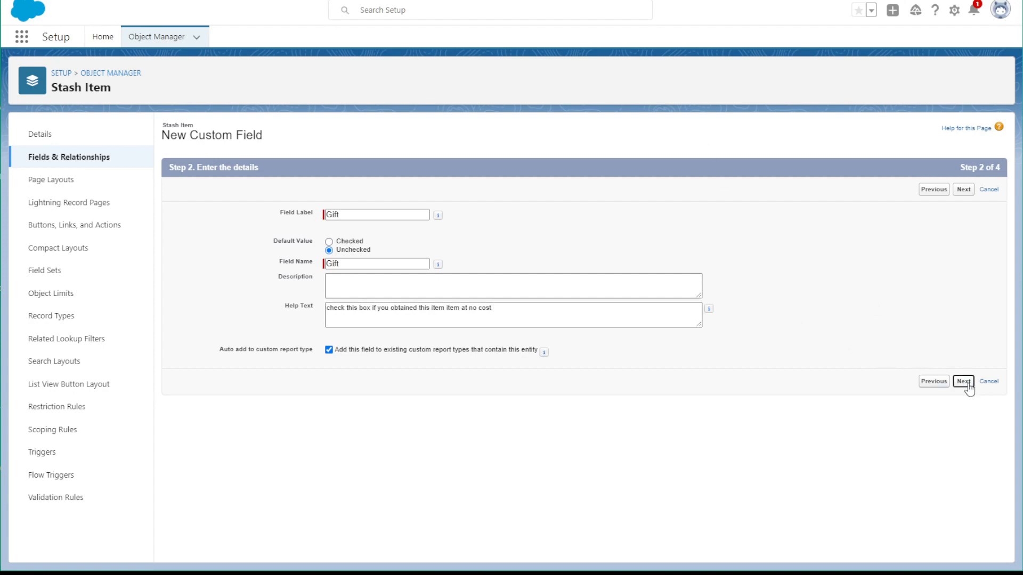
left_click(963, 381)
left_click(953, 190)
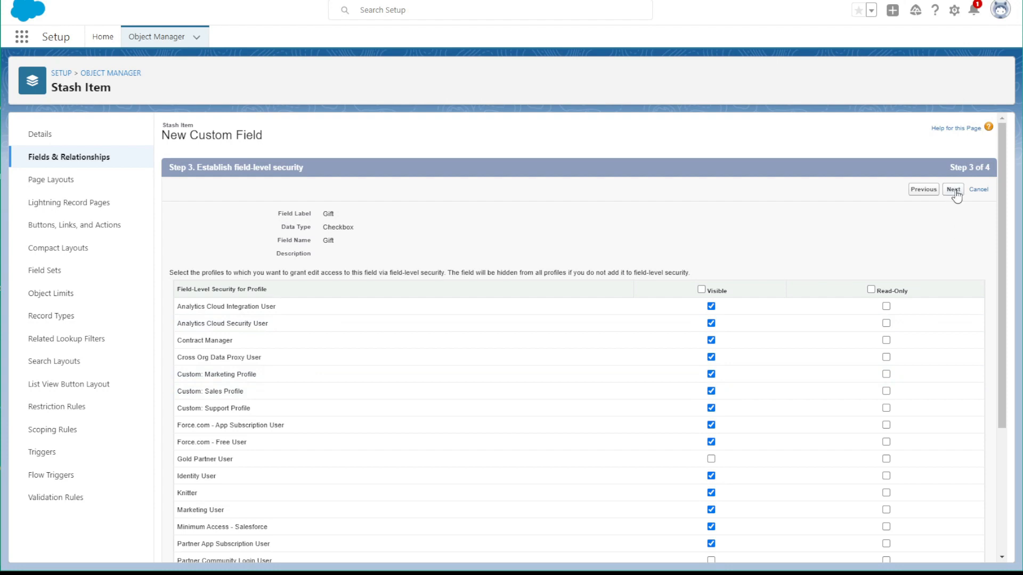
left_click(927, 190)
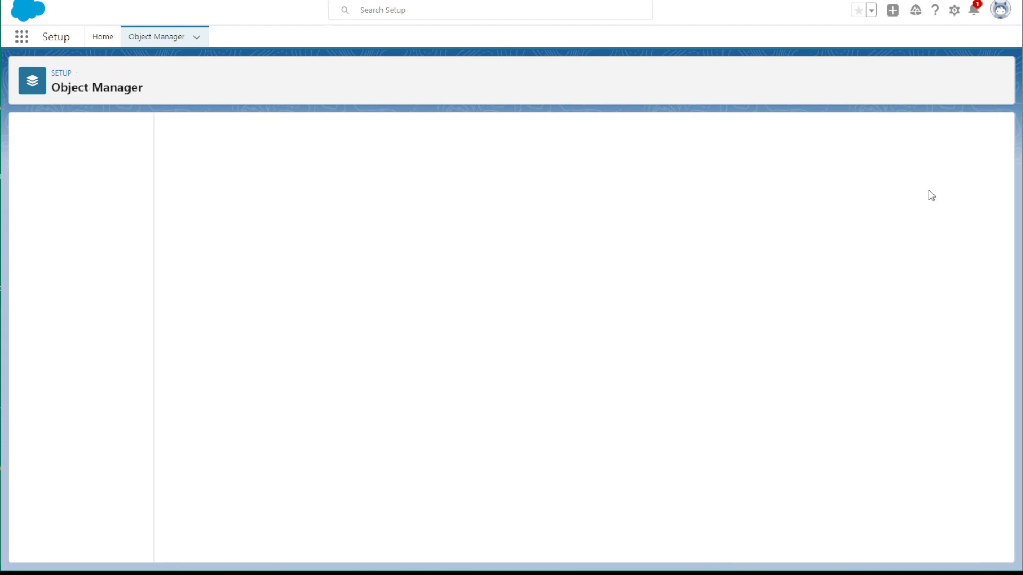
Choose Number as the next Stash Item field's data type and continue to its details
scroll(203, 464, "down", 3)
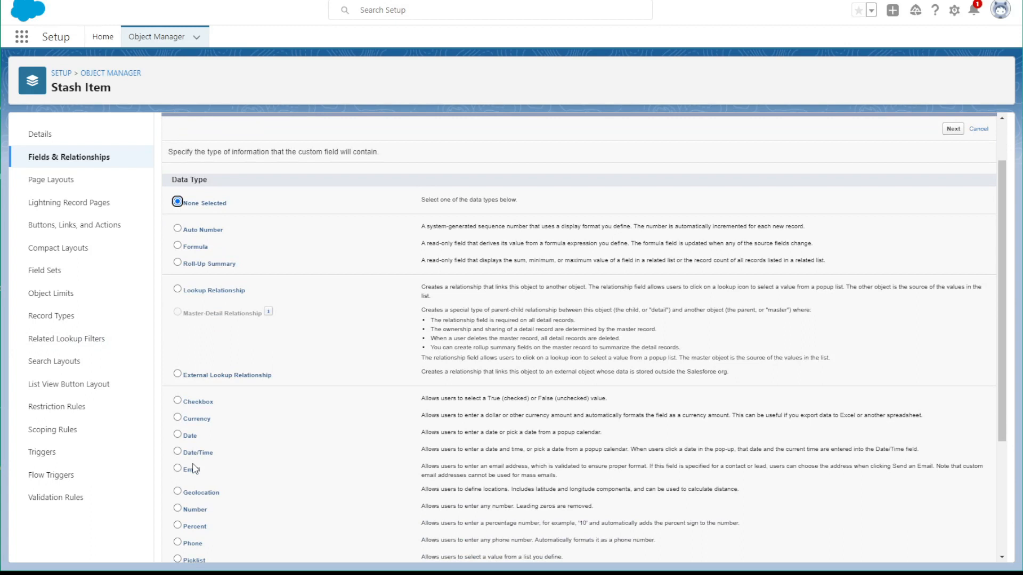
left_click(177, 448)
scroll(181, 448, "down", 3)
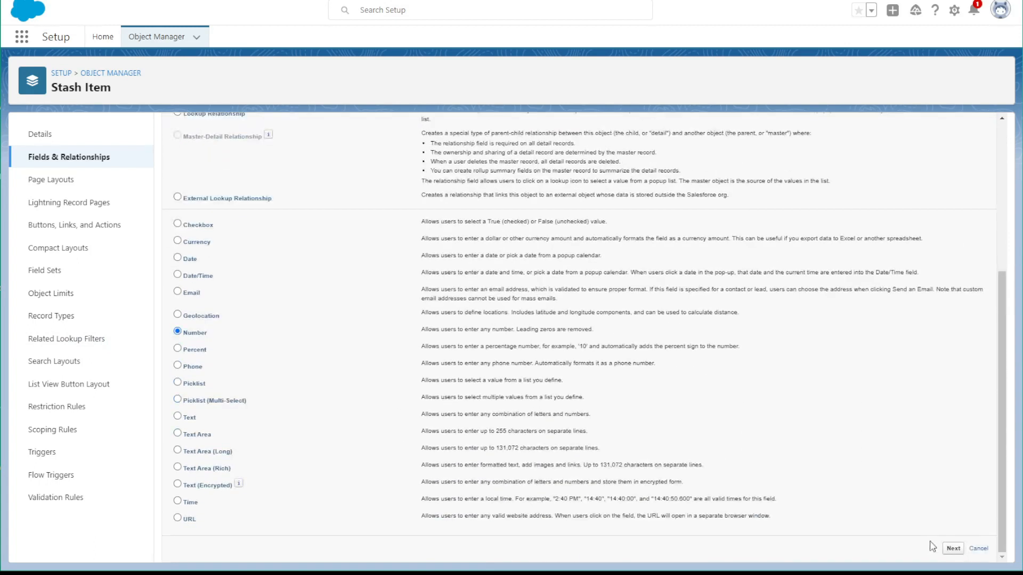
left_click(953, 549)
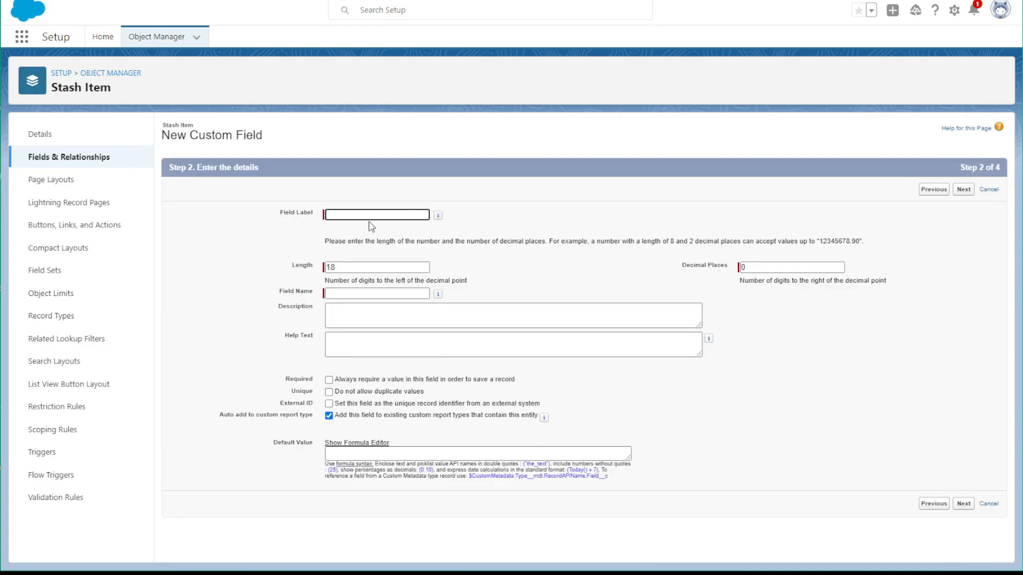
Label the number field Weight (g), generate its field name, and set its length to 5
type("Weight (g")
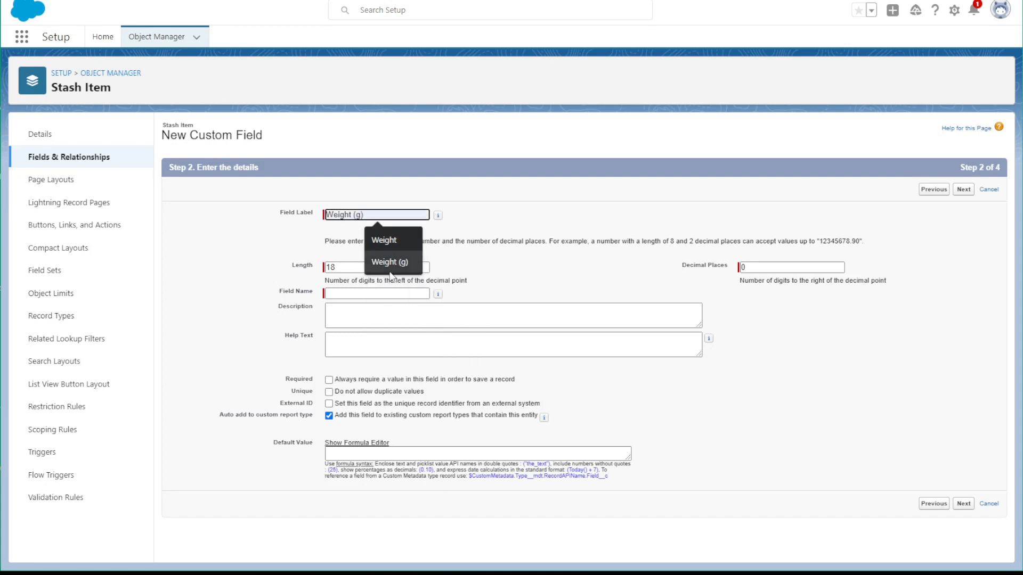
left_click(389, 261)
key("Tab")
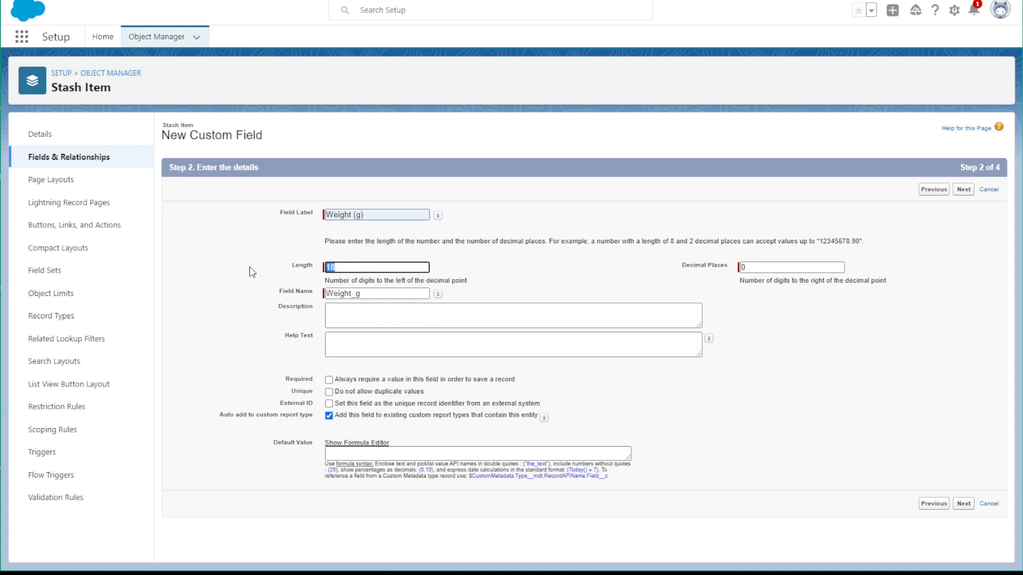
type("5")
Set the default value of the Weight (g) field to 13
left_click(404, 323)
left_click(386, 347)
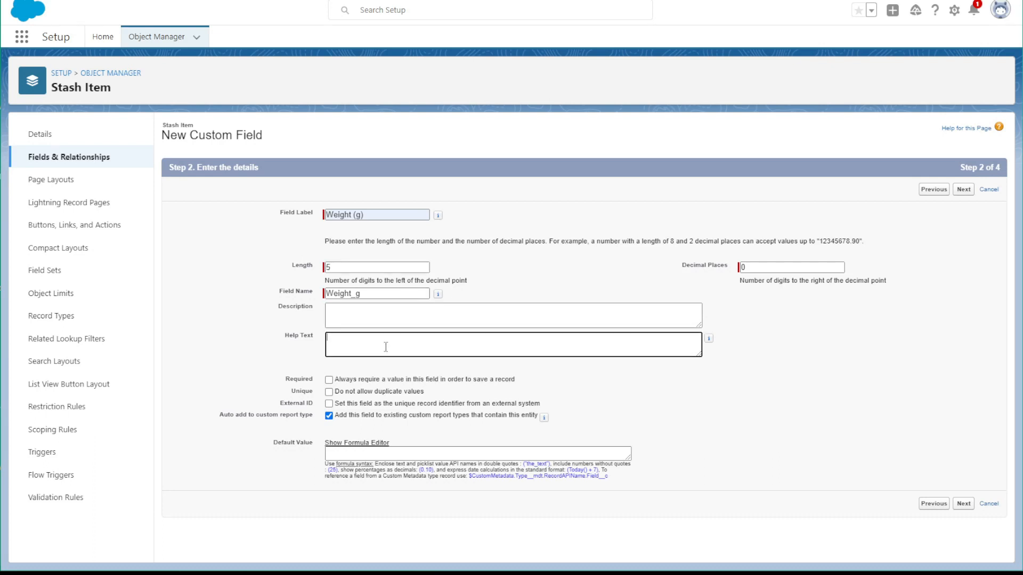
left_click(374, 456)
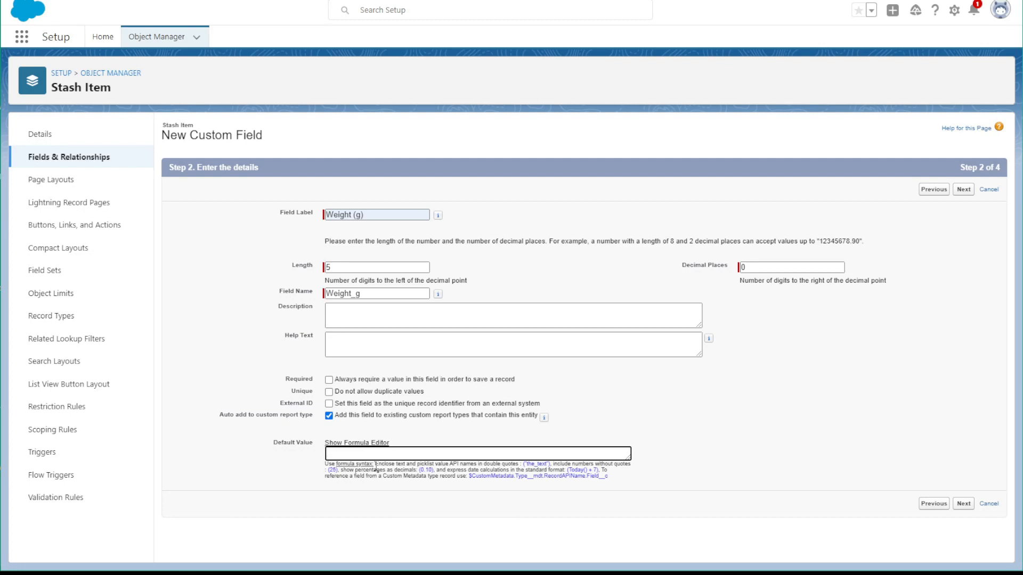
type("13")
Accept the default field-level security and page layout for the Weight (g) field, and save it while starting another field
left_click(965, 504)
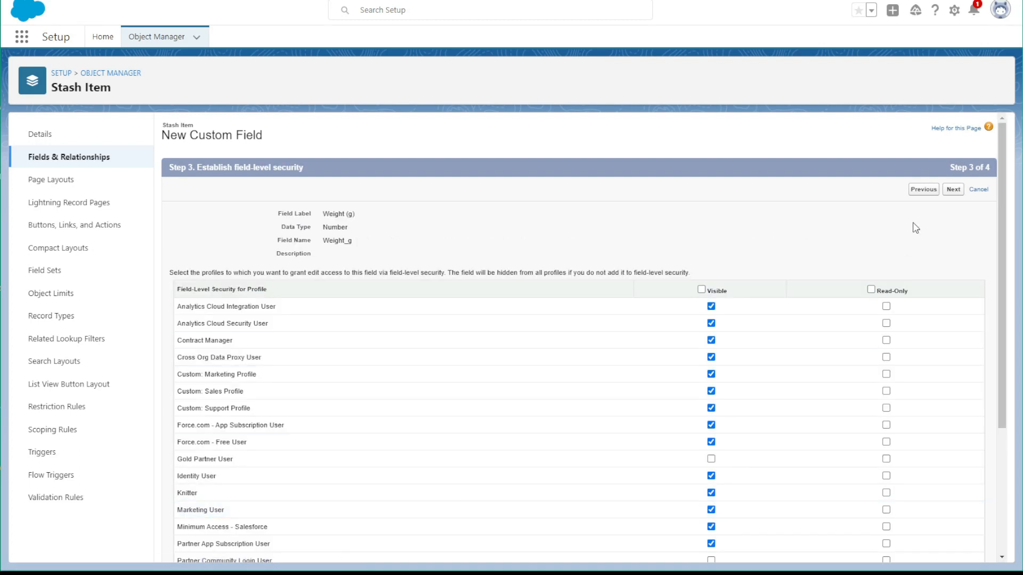
left_click(953, 190)
left_click(926, 190)
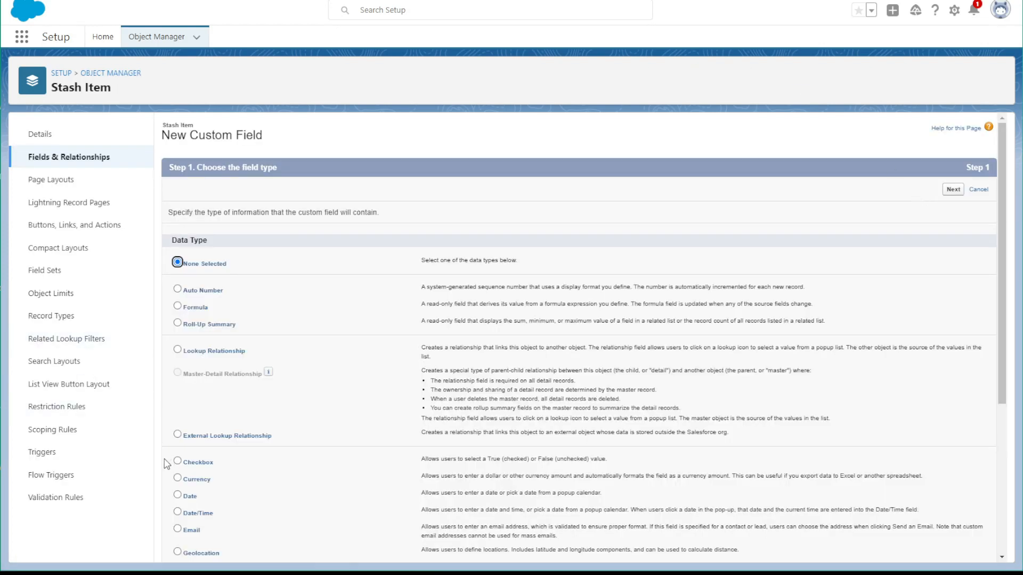
Choose Number as the data type of another Stash Item field and label it Yardage
scroll(213, 401, "down", 3)
left_click(177, 388)
scroll(826, 468, "down", 1)
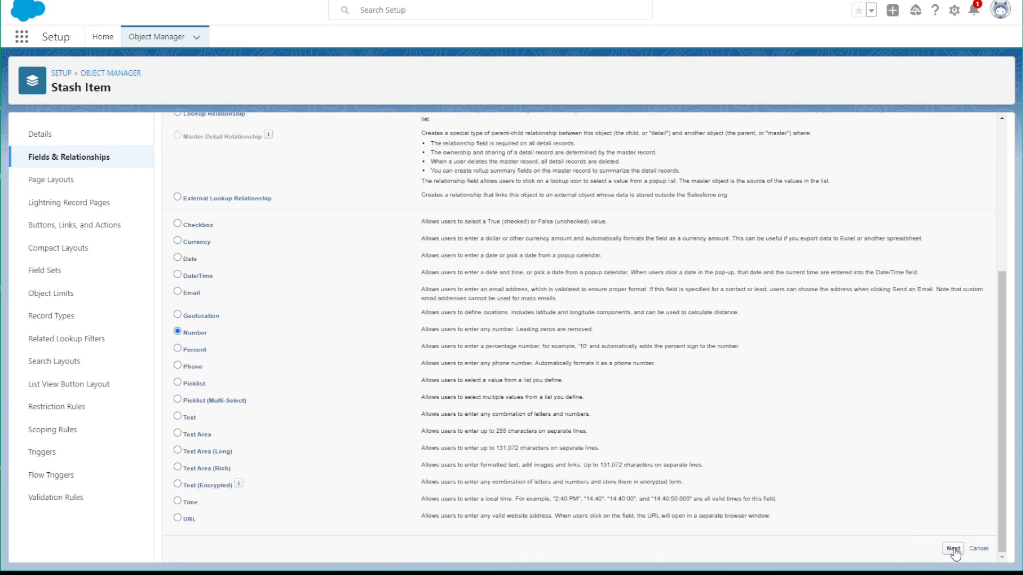
left_click(953, 549)
type("Y")
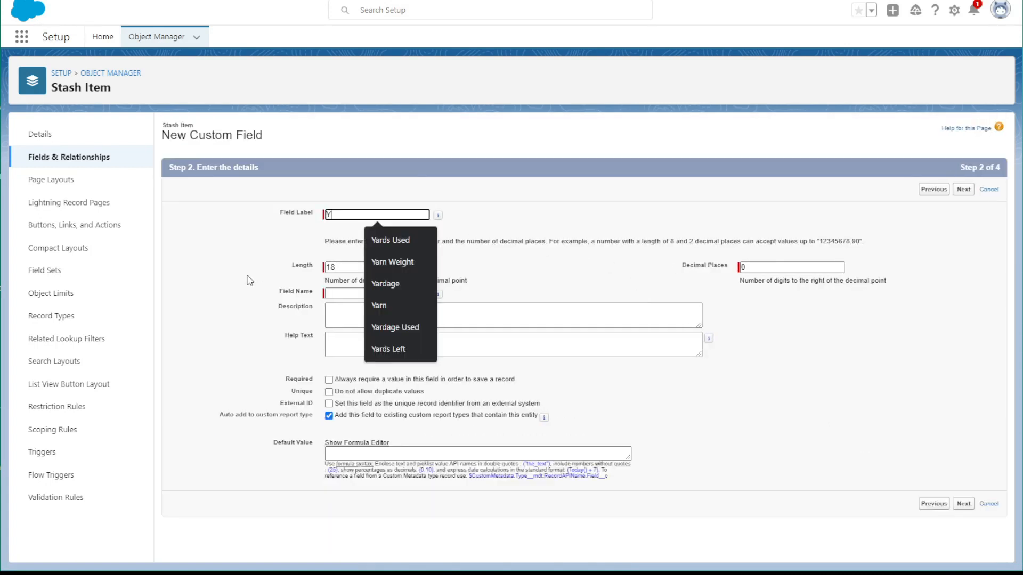
type("ardage")
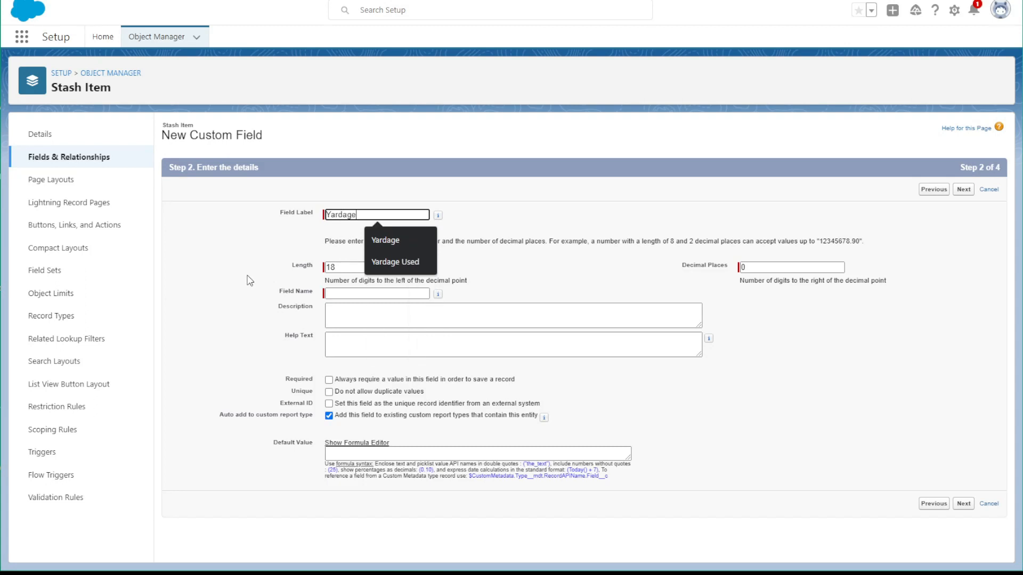
Accept the default field-level security and page layout for the Yardage field, and save it while starting another field
left_click(964, 503)
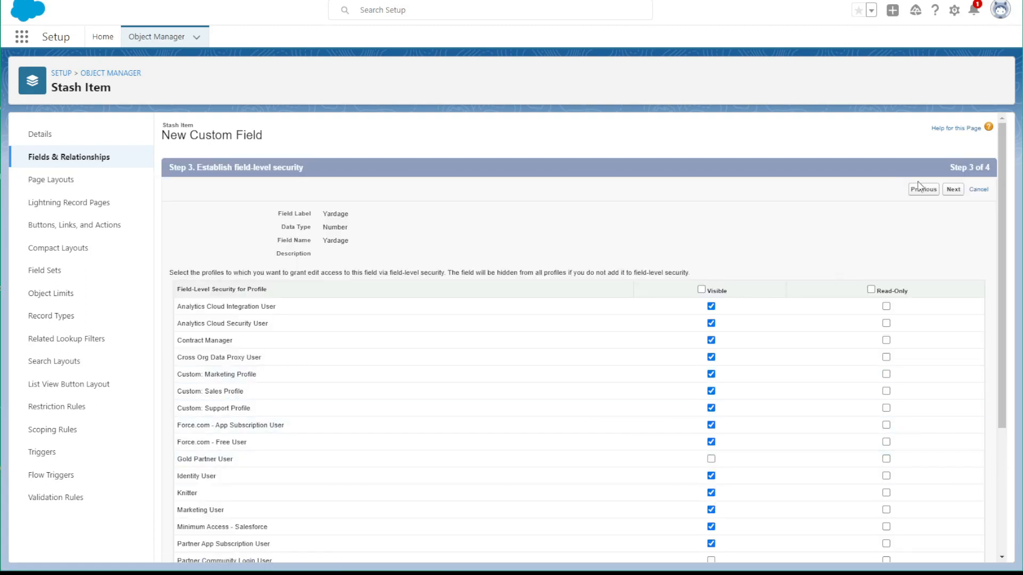
left_click(954, 191)
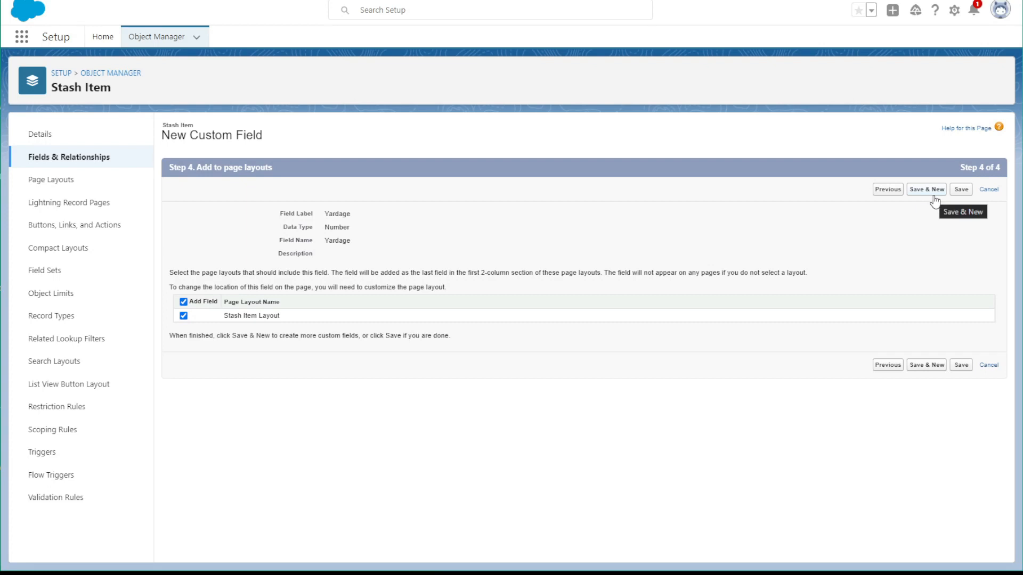
left_click(927, 190)
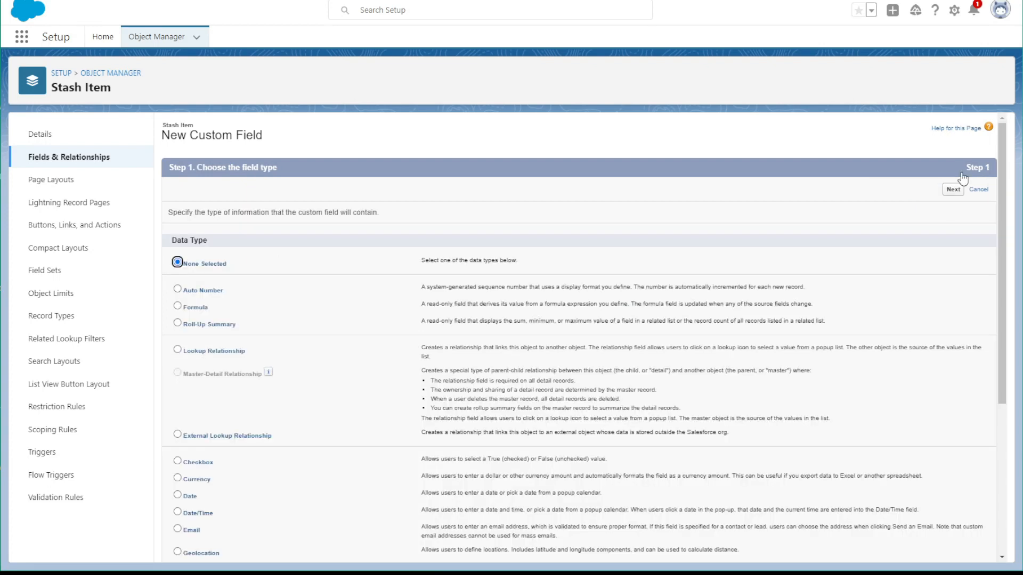
Choose Roll-Up Summary as the data type, label the field Amount Used with the matching field name, and continue to its calculation
left_click(177, 323)
left_click(946, 191)
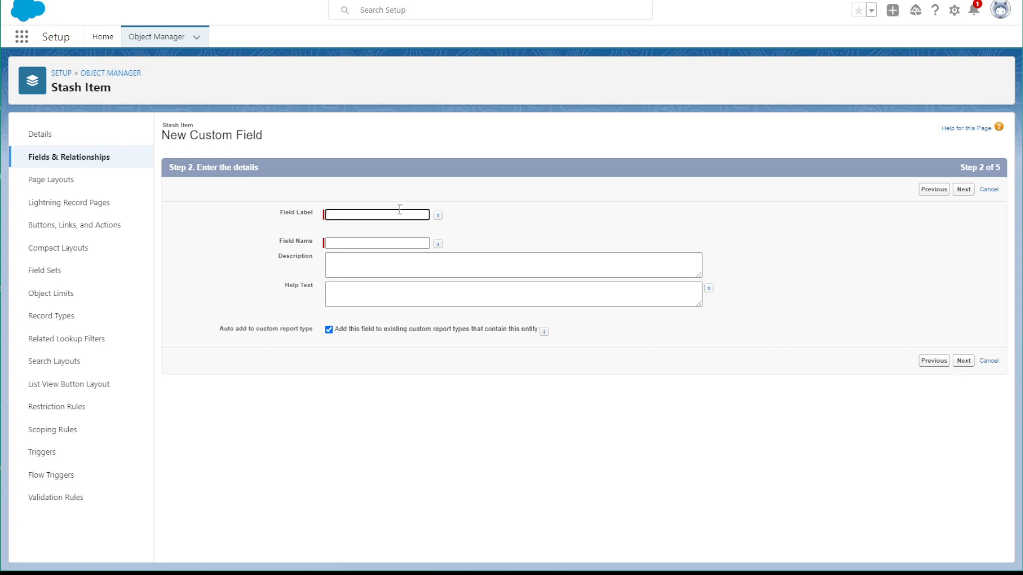
type("Amout Used")
left_click(349, 215)
type("n")
left_click(354, 243)
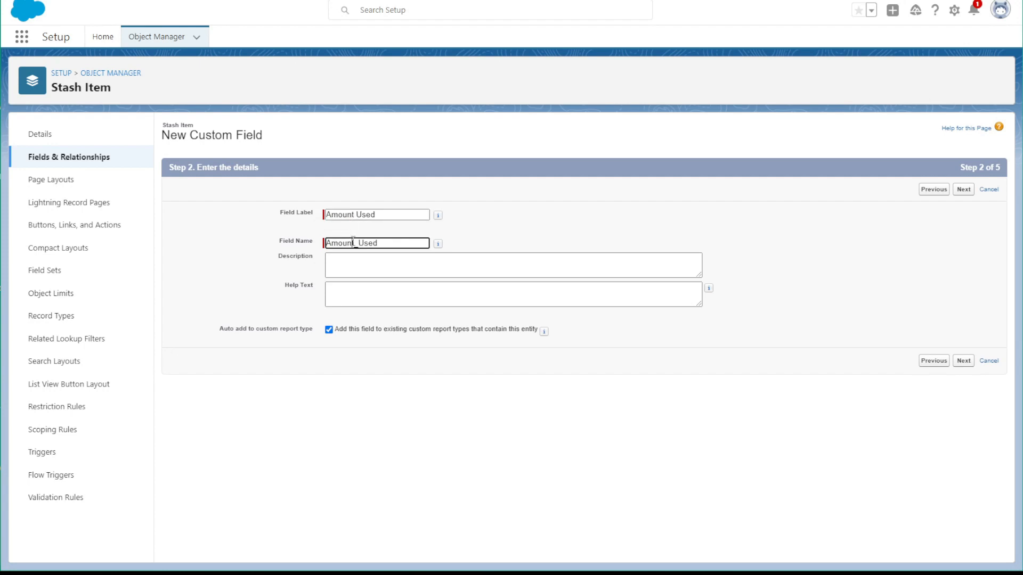
left_click(967, 363)
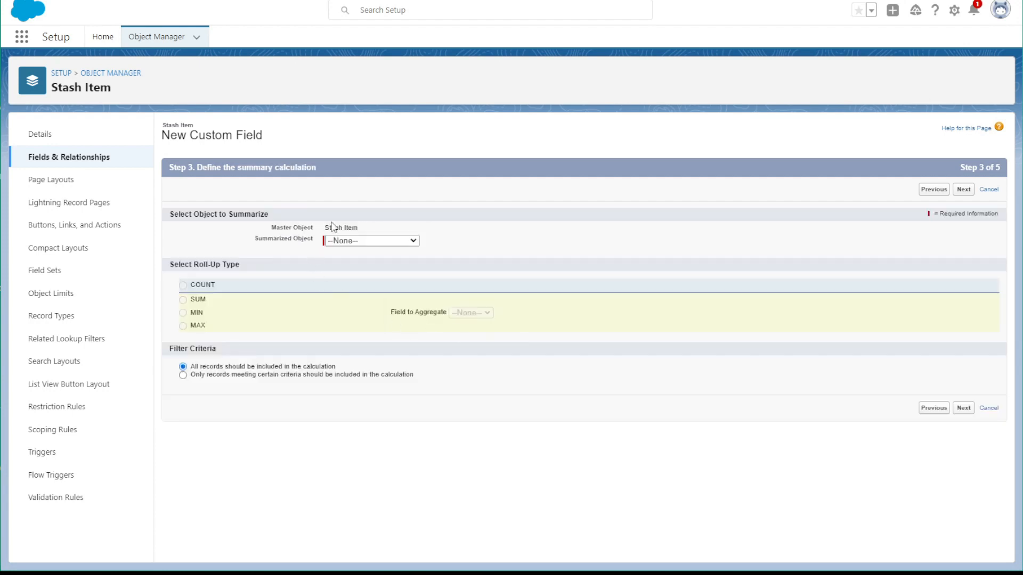
Define the Amount Used roll-up as the SUM of Yards Used from the Craft Project Materials object
left_click(353, 240)
left_click(367, 261)
left_click(182, 300)
left_click(478, 313)
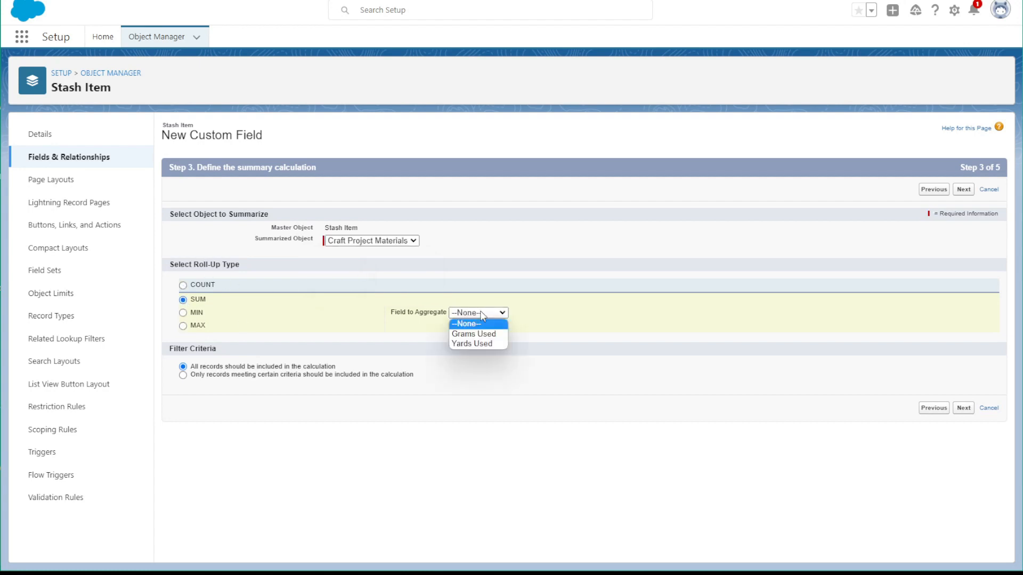
left_click(481, 345)
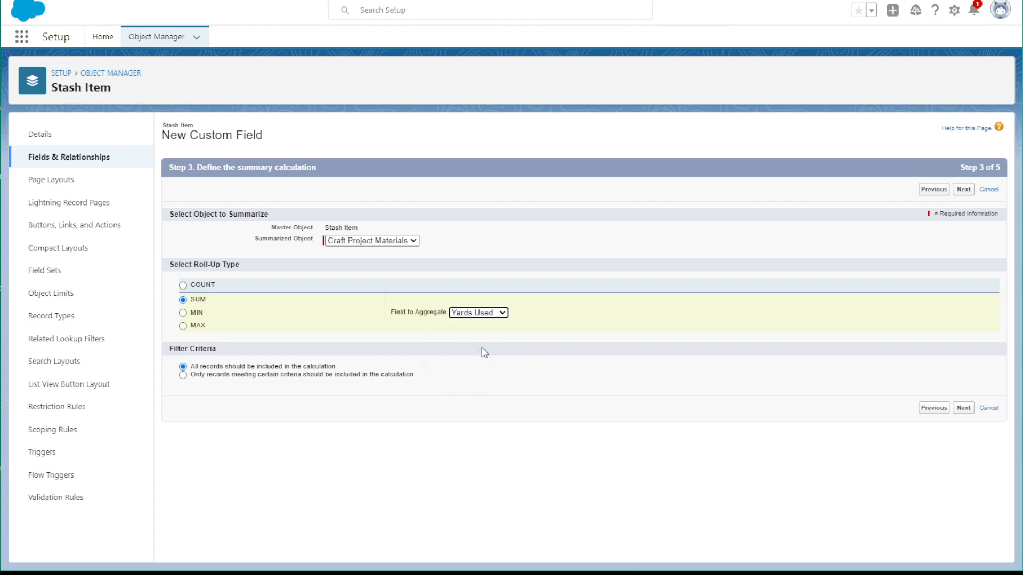
Return to the roll-up field's details, relabel it Yards Used, set the field name to Yards_Used, and continue to the calculation
left_click(934, 408)
left_click(358, 212)
left_click_drag(356, 214, 292, 222)
type("Yards Used")
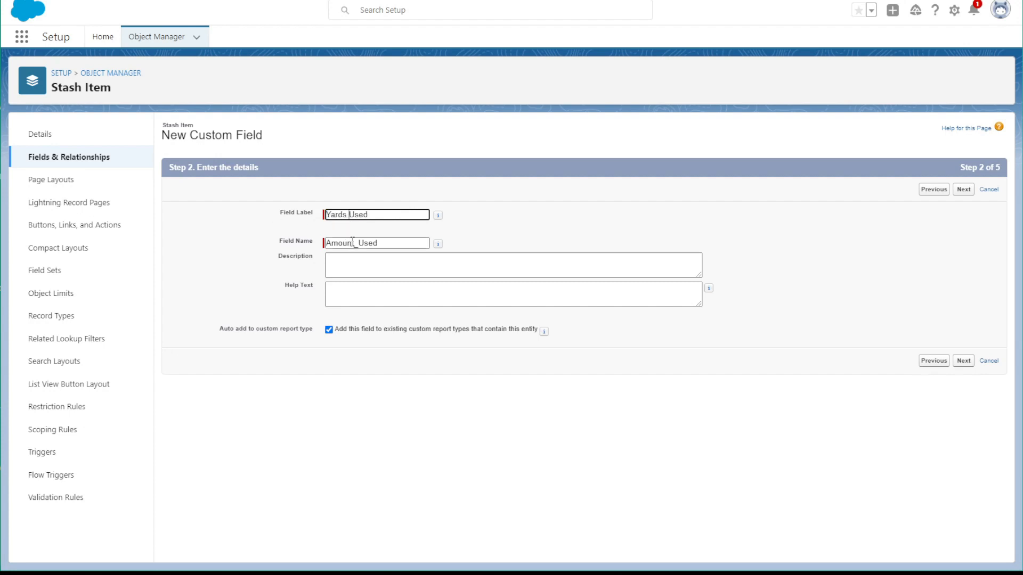
left_click_drag(352, 243, 299, 245)
type("Yards")
left_click(963, 361)
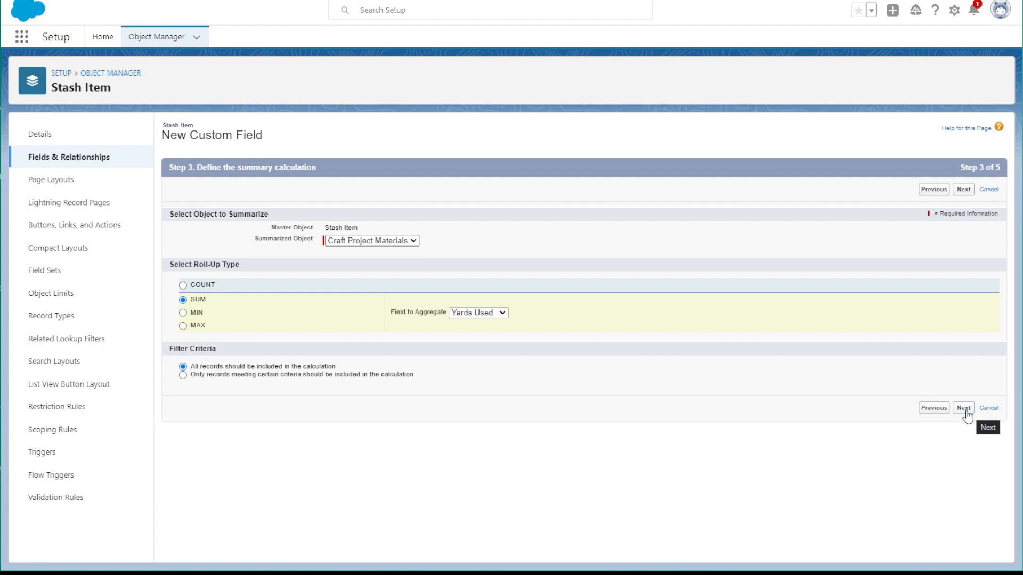
Accept the summary calculation, default field-level security and page layout for Yards Used, and save it while starting another field
left_click(965, 415)
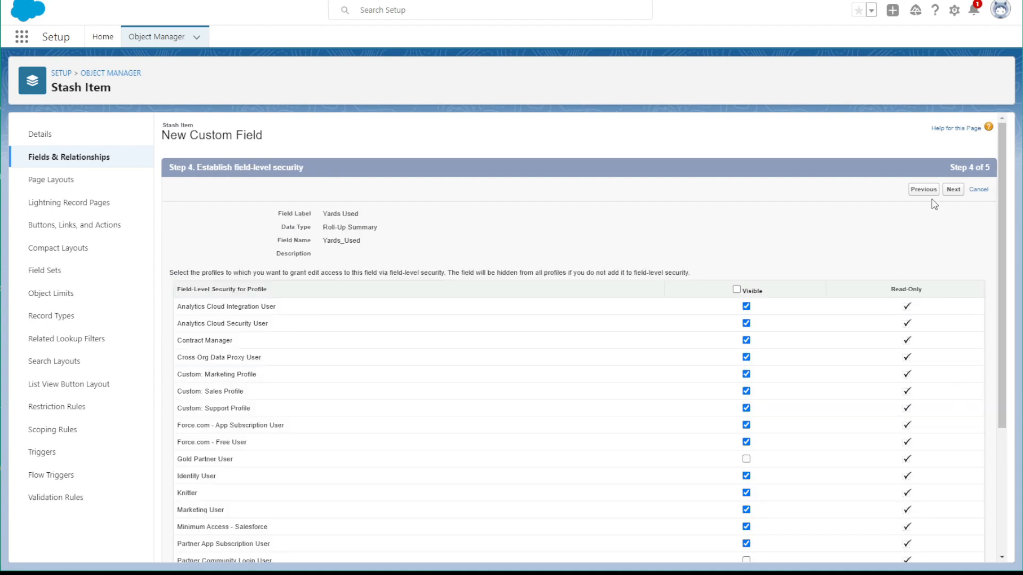
left_click(953, 190)
left_click(927, 189)
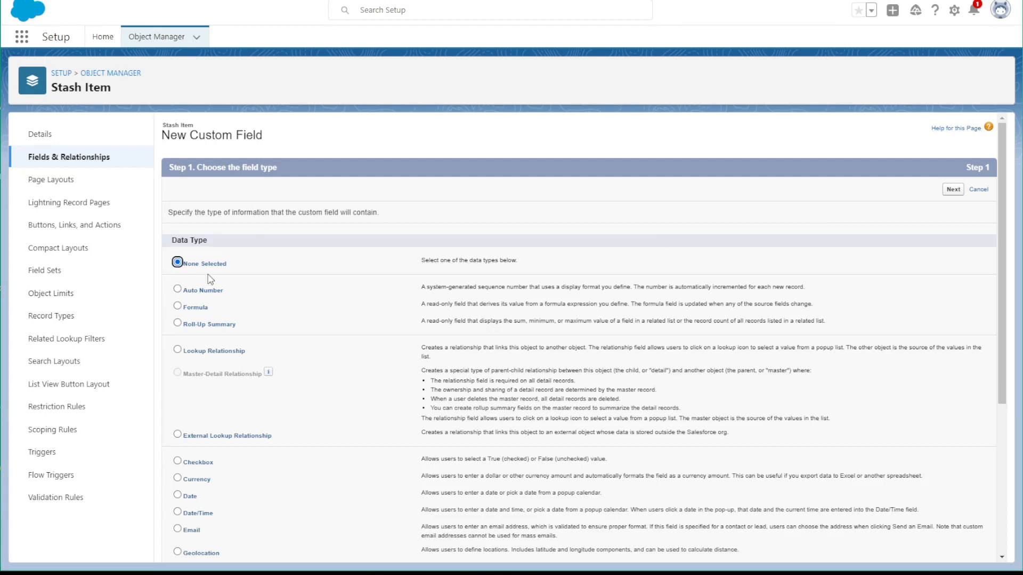
Choose Formula as the new Stash Item field's data type and label it Yards Left with the field name Yards_Left
scroll(391, 288, "down", 3)
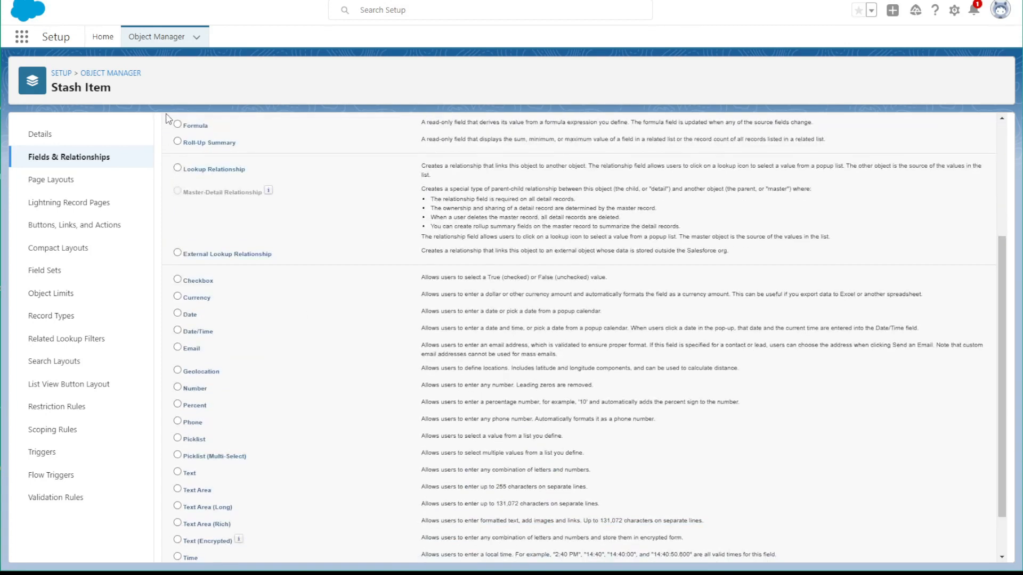
scroll(932, 418, "up", 3)
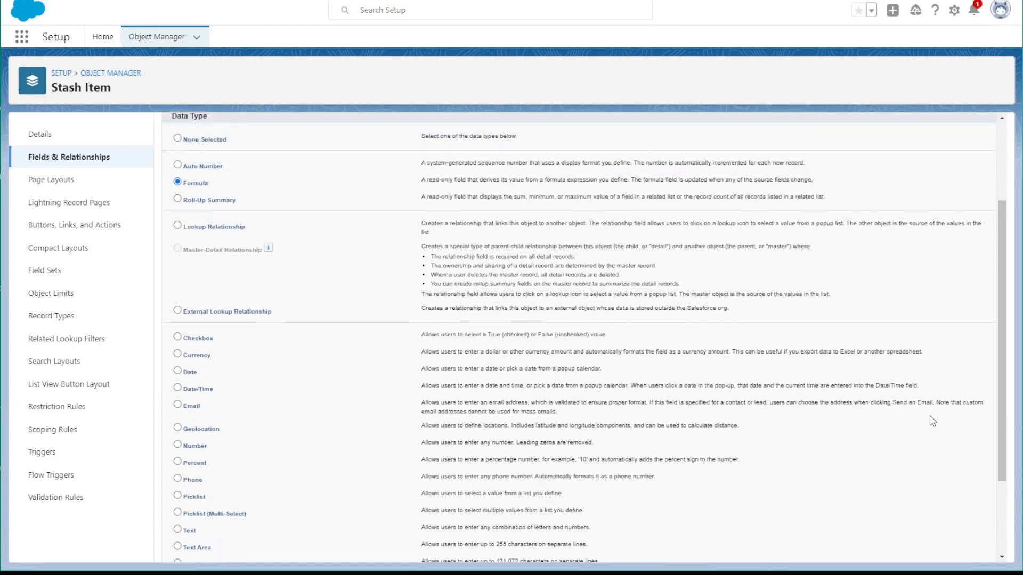
left_click(952, 189)
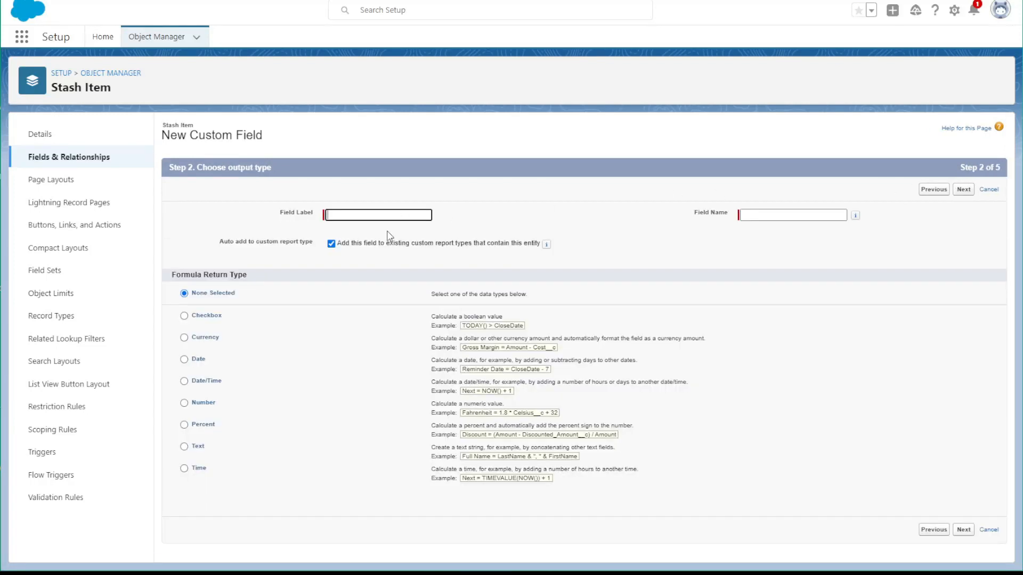
type("Yards")
key("Down")
key("Down")
key("Return")
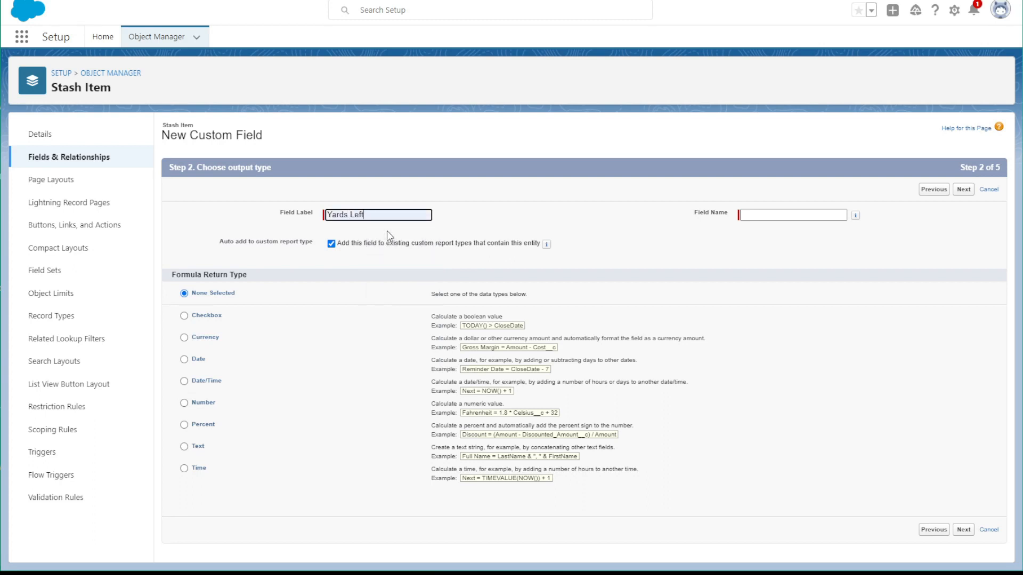
left_click(794, 214)
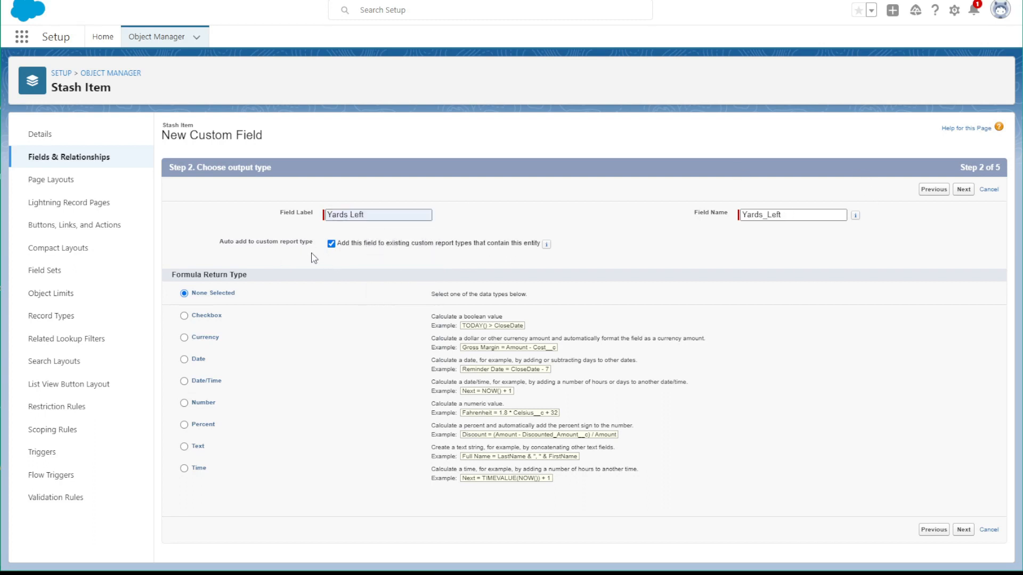
Set the Yards Left formula to return a Number with 0 decimal places and continue to the formula editor
left_click(184, 403)
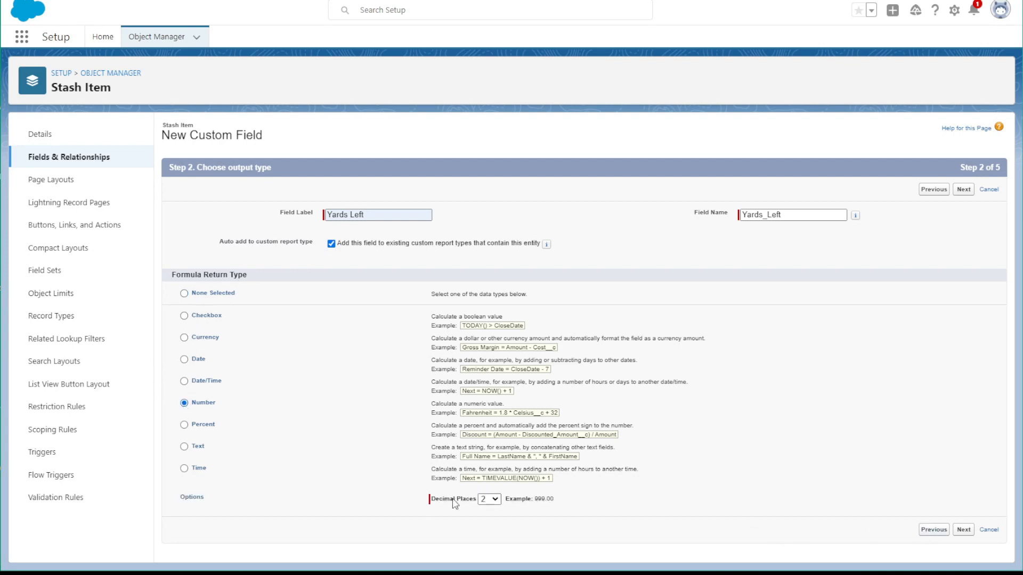
left_click(501, 502)
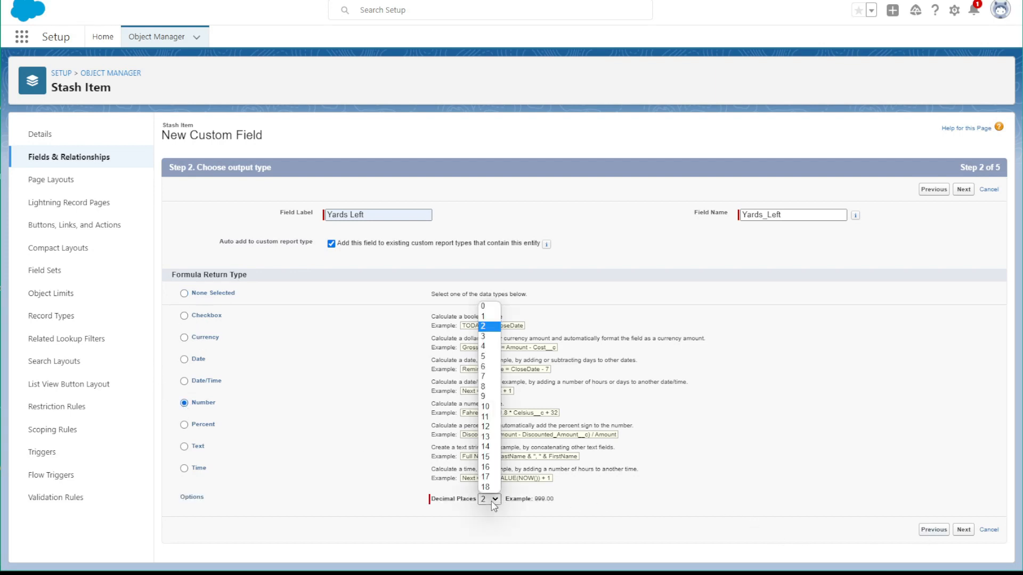
left_click(483, 307)
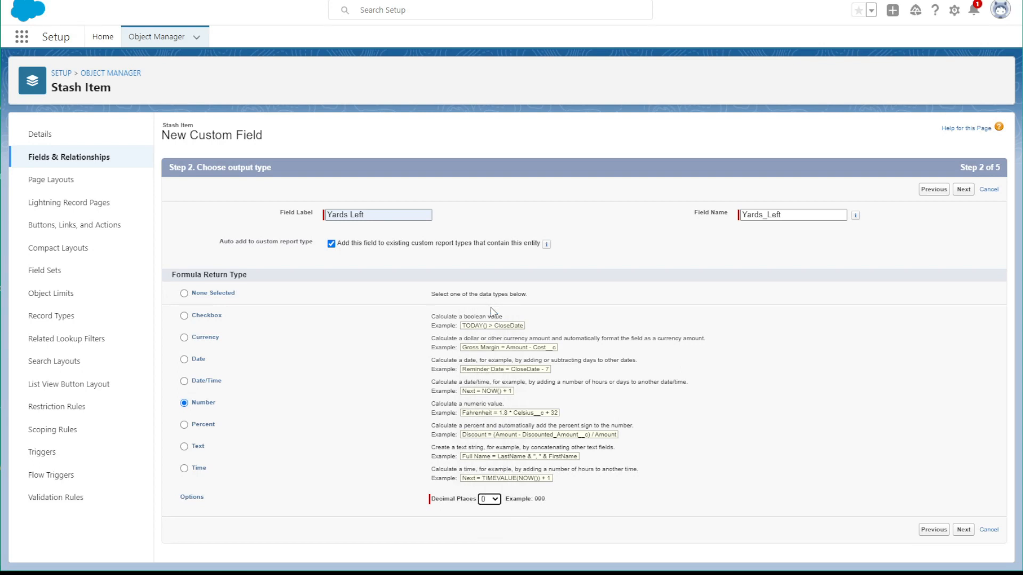
left_click(964, 530)
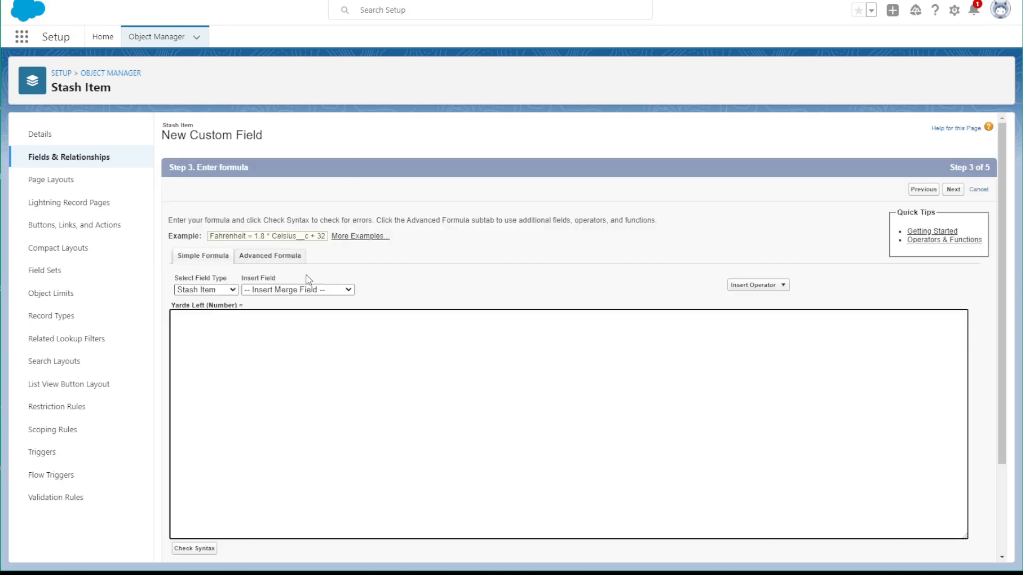
Build the Yards Left formula as Yardage__c - Yards_Used__c and check its syntax
left_click(263, 292)
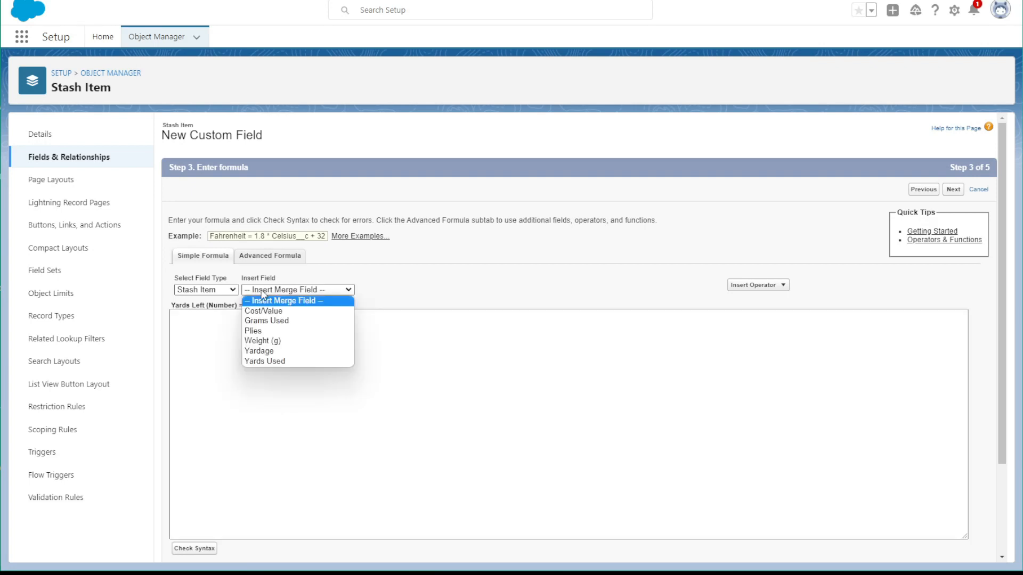
left_click(273, 350)
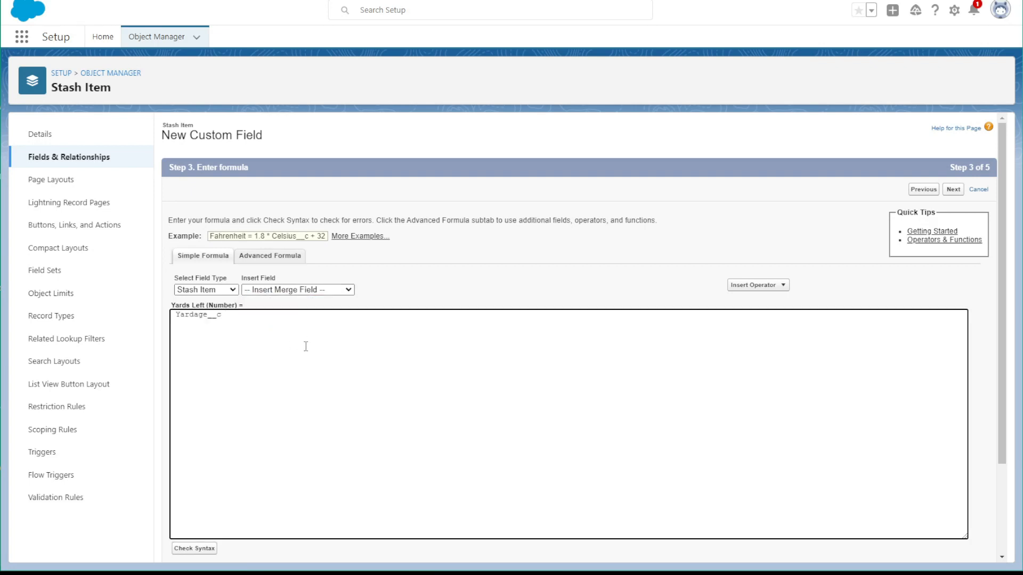
left_click(276, 292)
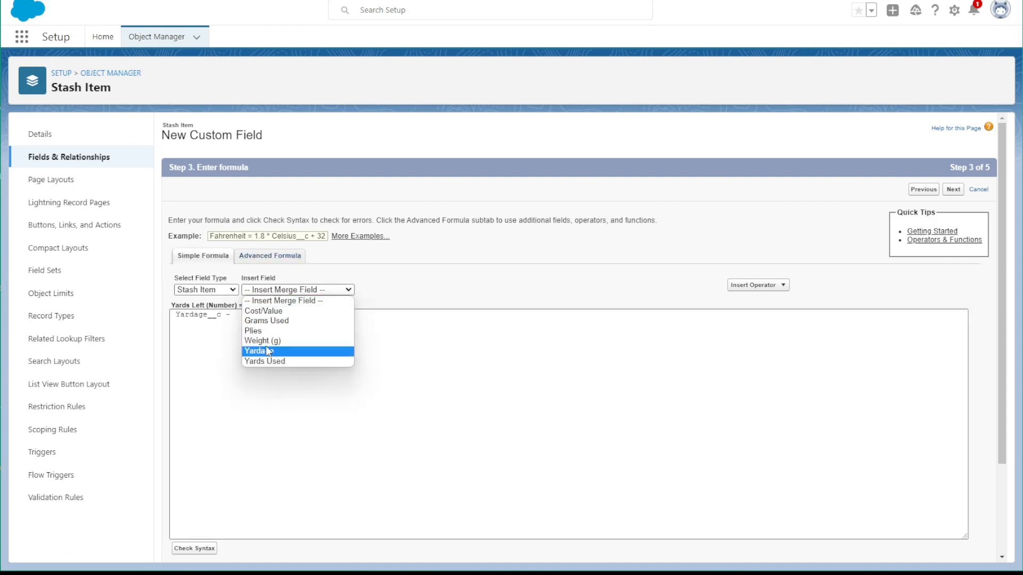
left_click(278, 362)
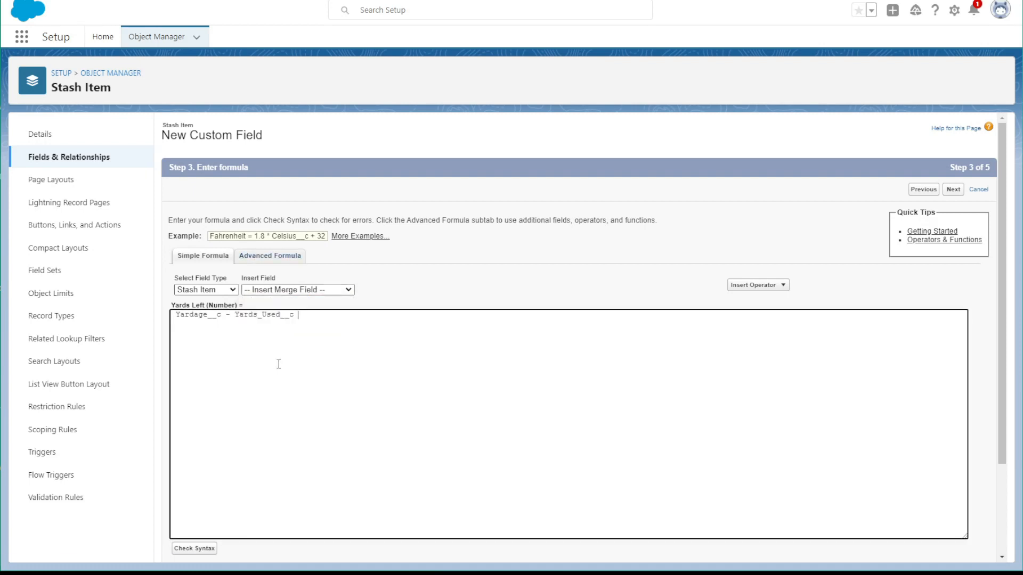
left_click(198, 550)
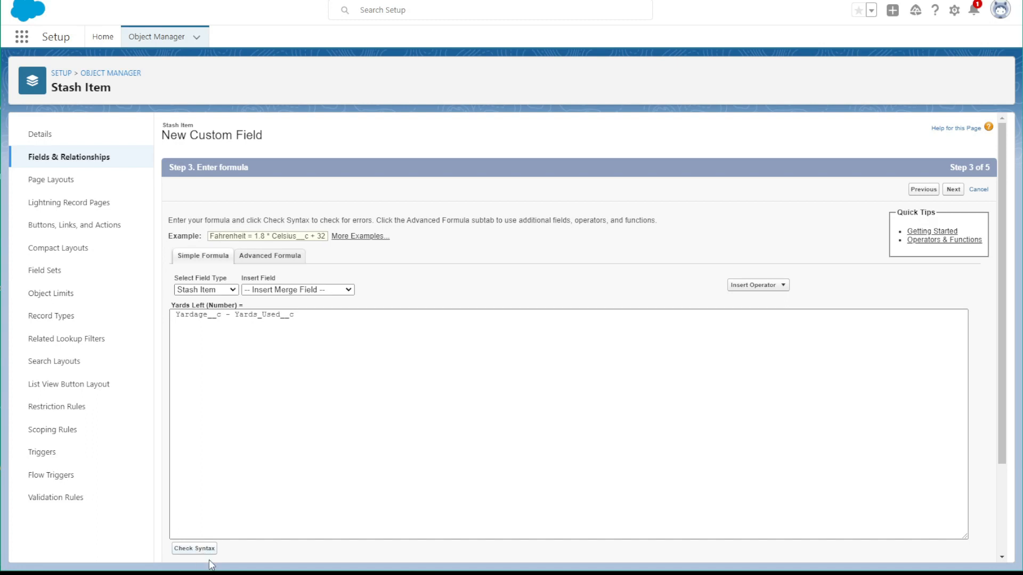
Accept the default field-level security and page layout for Yards Left, and save it while starting another field
left_click(961, 195)
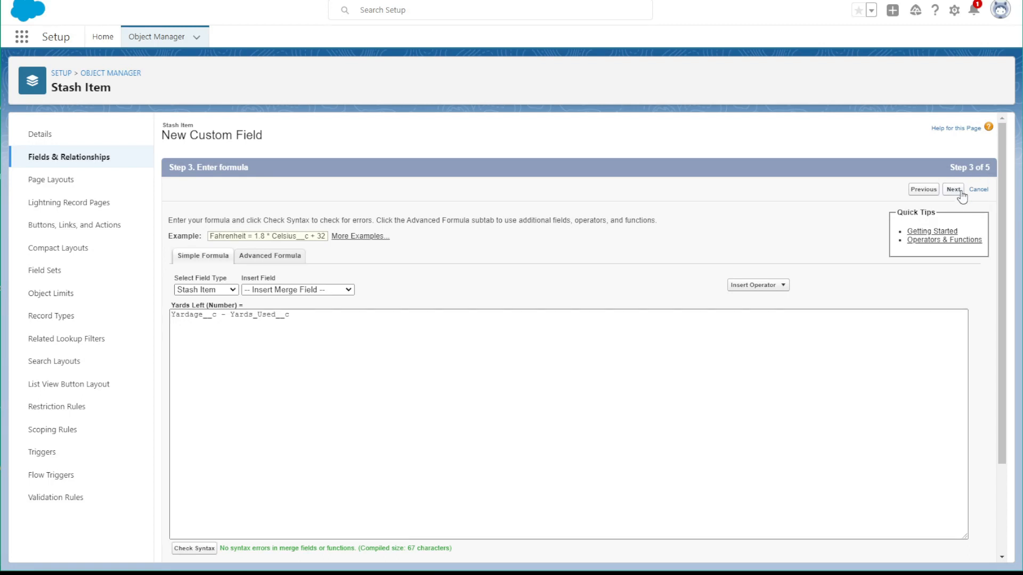
left_click(959, 193)
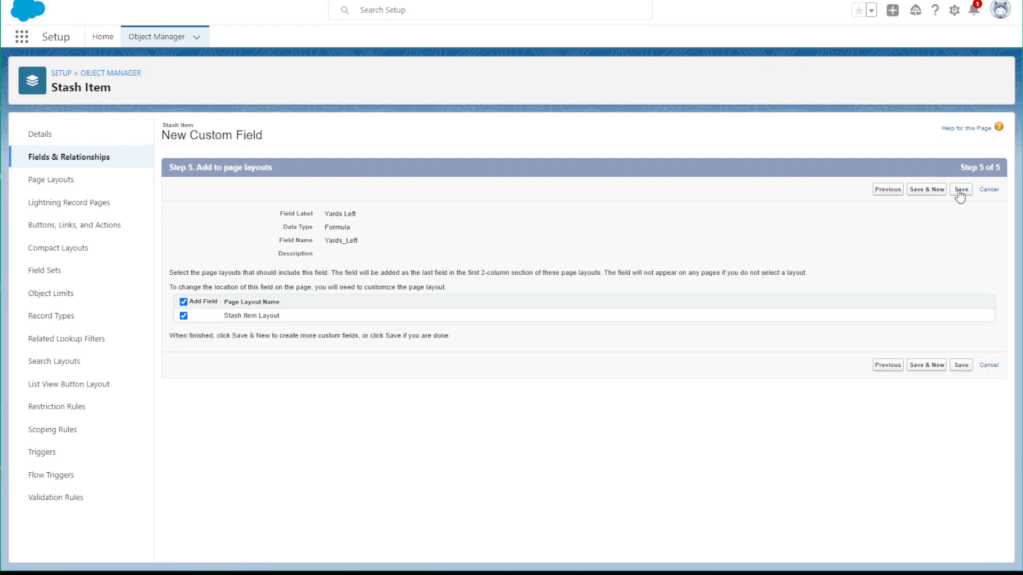
left_click(923, 191)
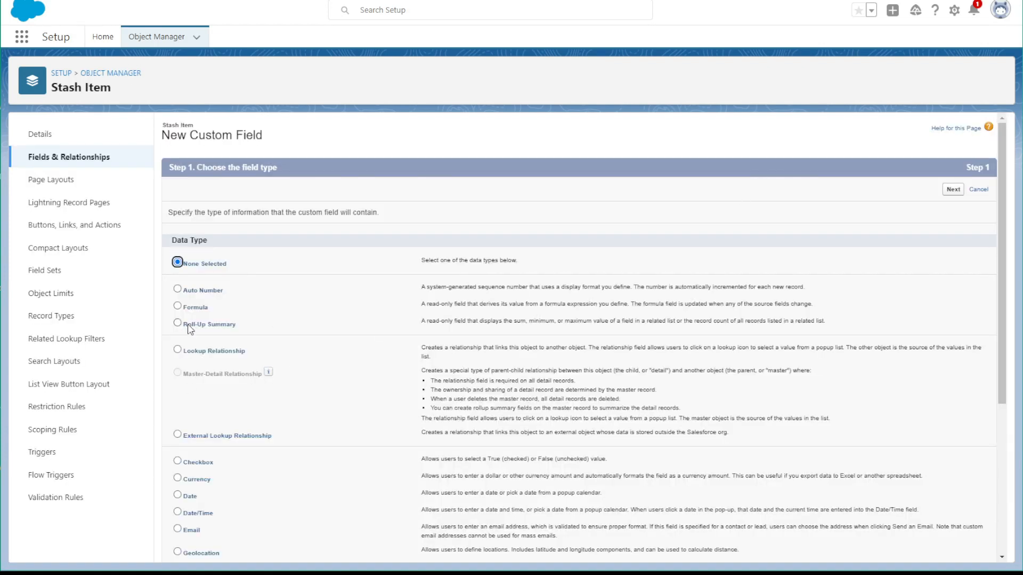
left_click(178, 306)
left_click(953, 190)
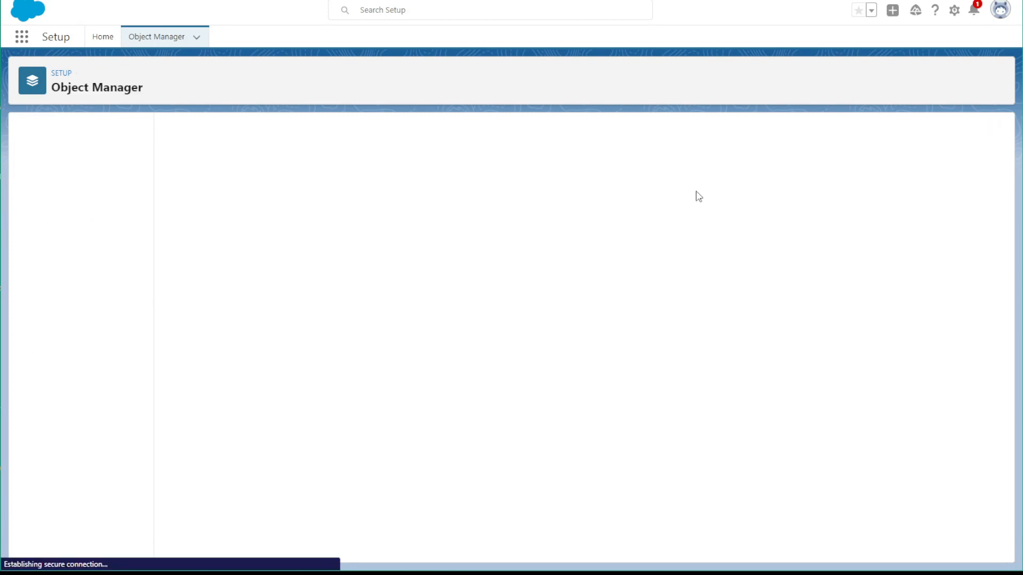
left_click(96, 159)
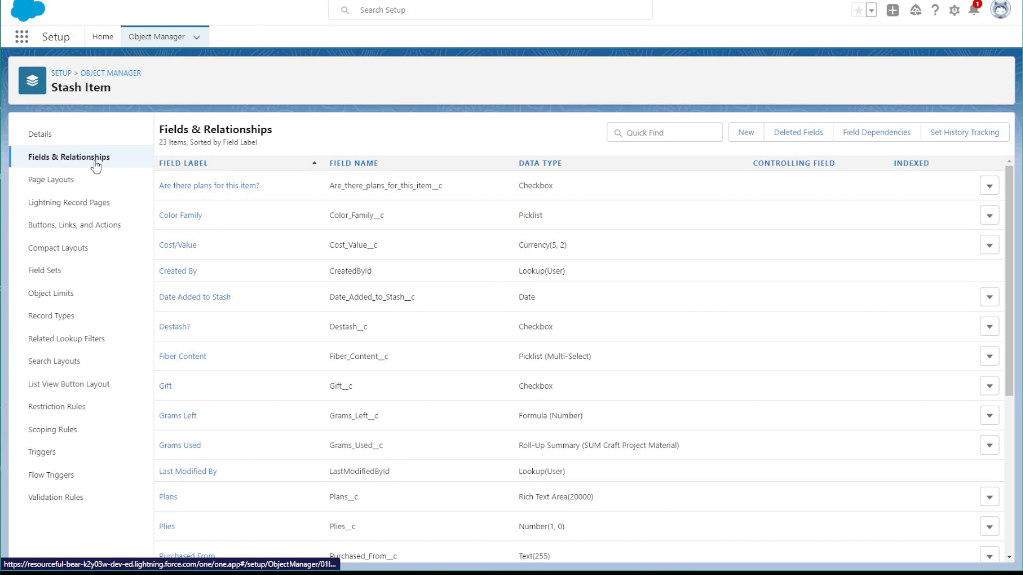
Create a Stash Item page layout named Yarn Layout, cloned from the existing Stash Item Layout, and save it
scroll(384, 223, "down", 5)
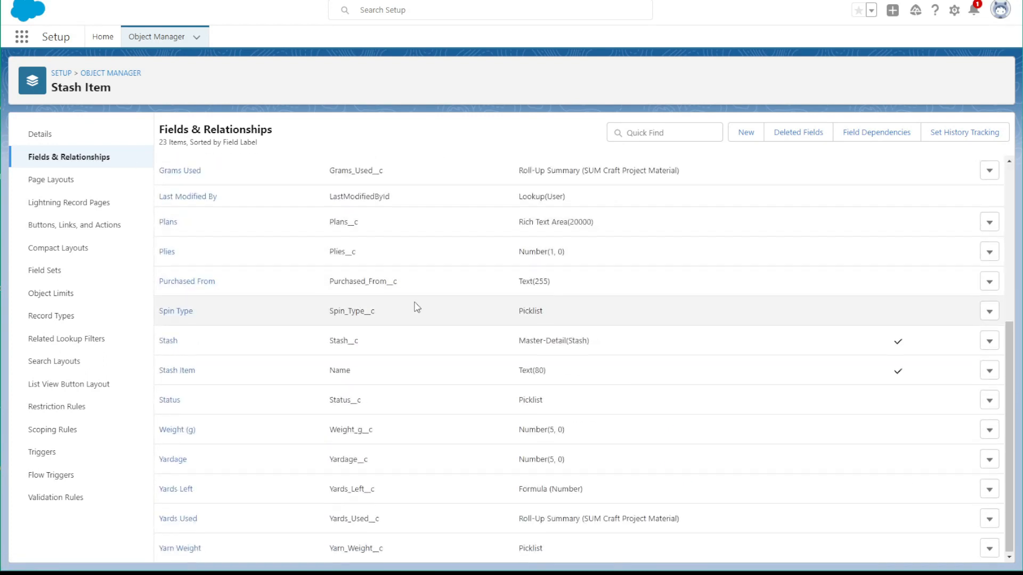
scroll(413, 304, "up", 5)
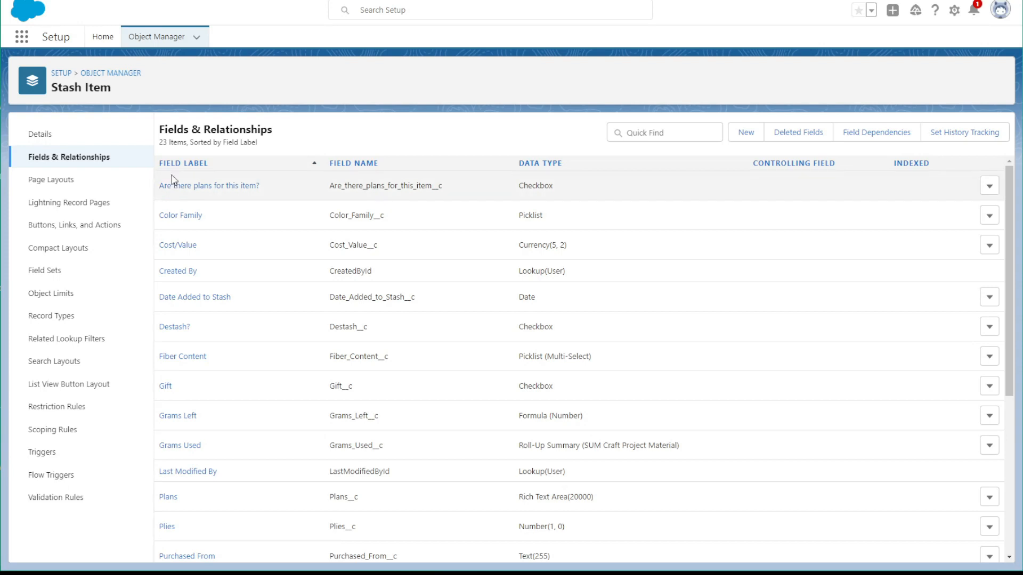
left_click(67, 179)
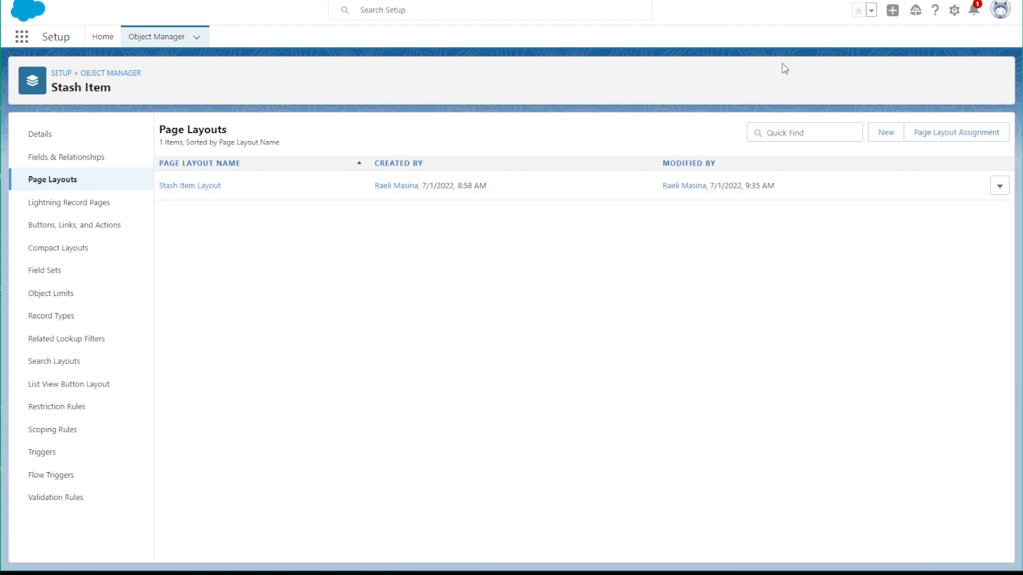
left_click(887, 134)
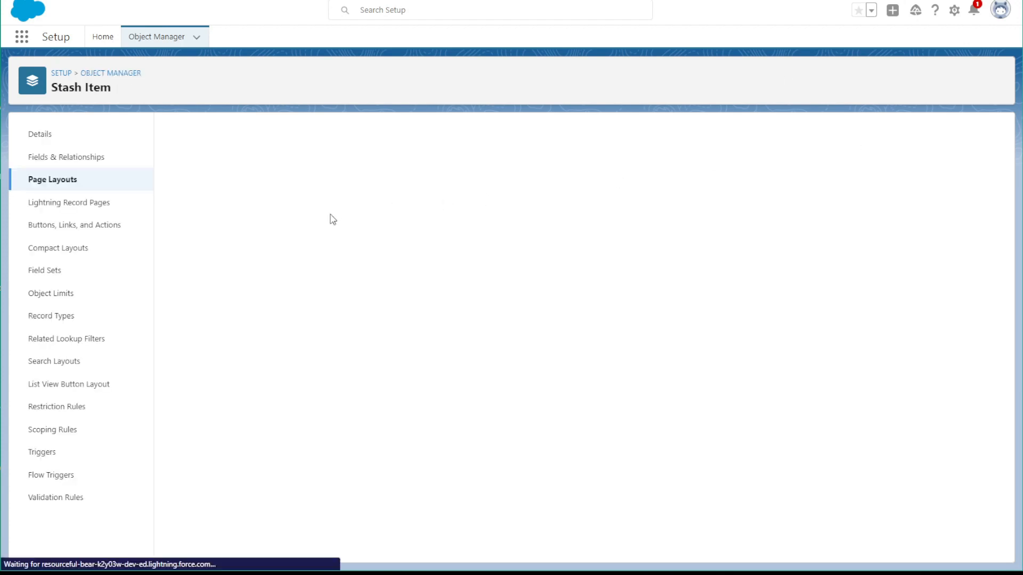
left_click(349, 194)
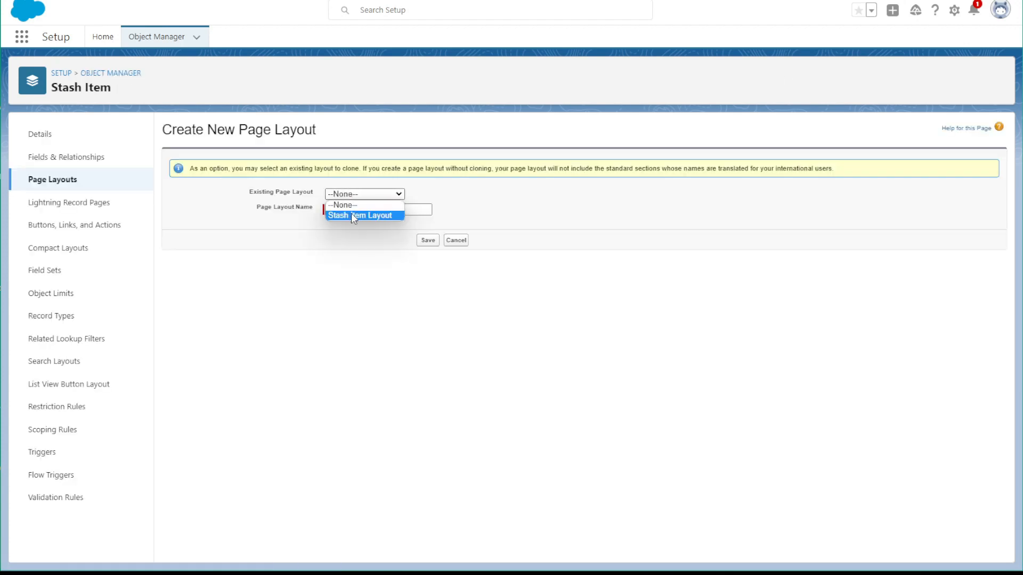
left_click(352, 214)
left_click(358, 211)
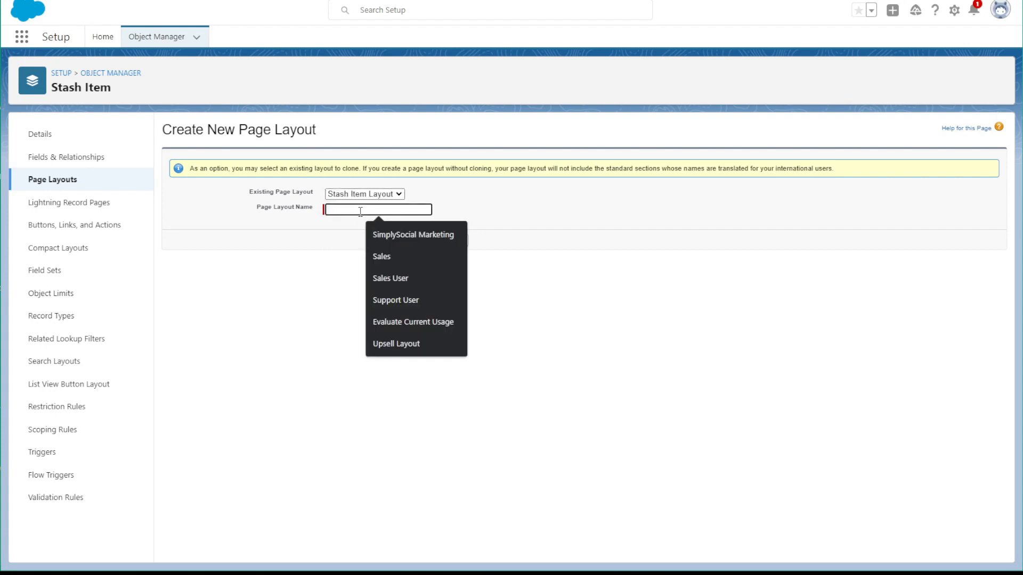
type("Yar")
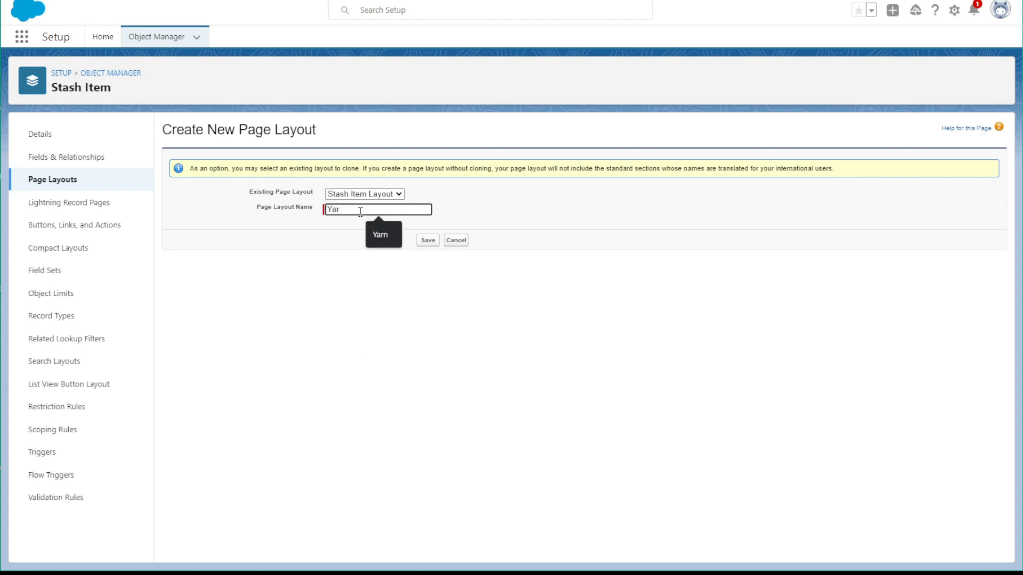
type("n Layout")
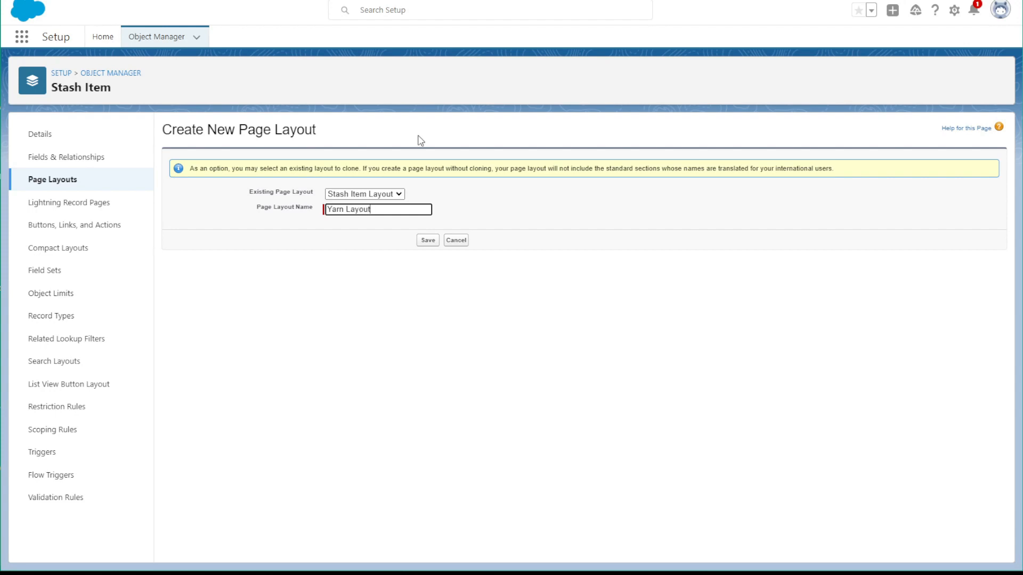
left_click(427, 241)
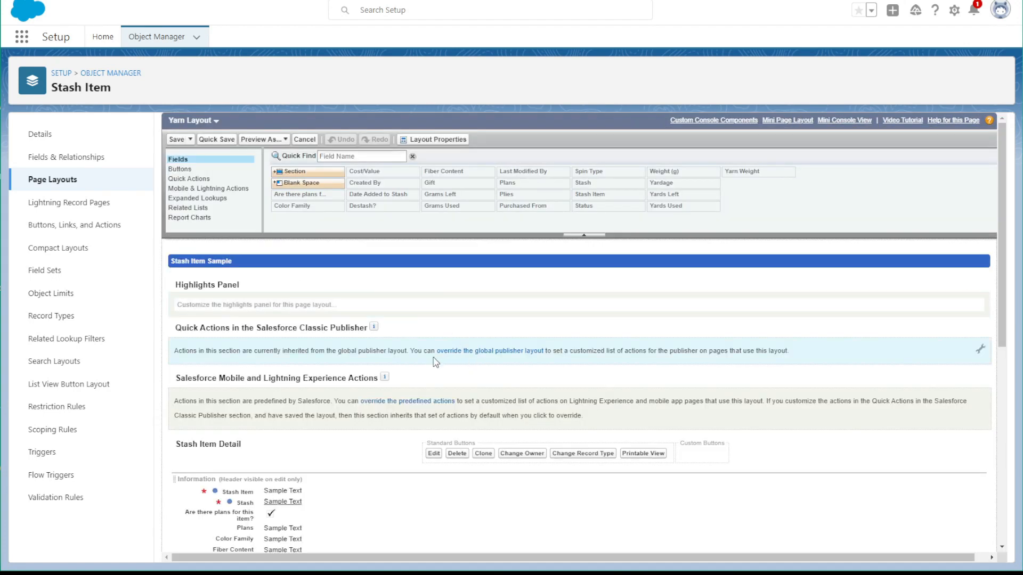
Override the global publisher layout on Yarn Layout and remove all quick actions from the Salesforce Classic Publisher section
left_click(986, 347)
left_click_drag(197, 356, 368, 166)
left_click_drag(206, 353, 314, 174)
left_click_drag(229, 352, 326, 160)
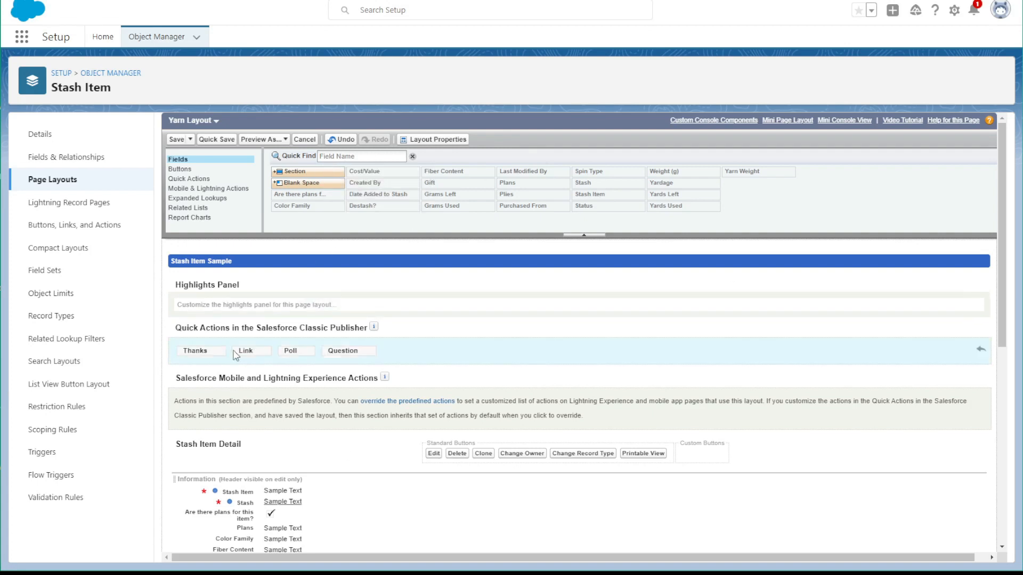
left_click_drag(184, 352, 325, 184)
left_click_drag(218, 349, 301, 216)
left_click_drag(188, 351, 326, 189)
left_click_drag(184, 347, 386, 212)
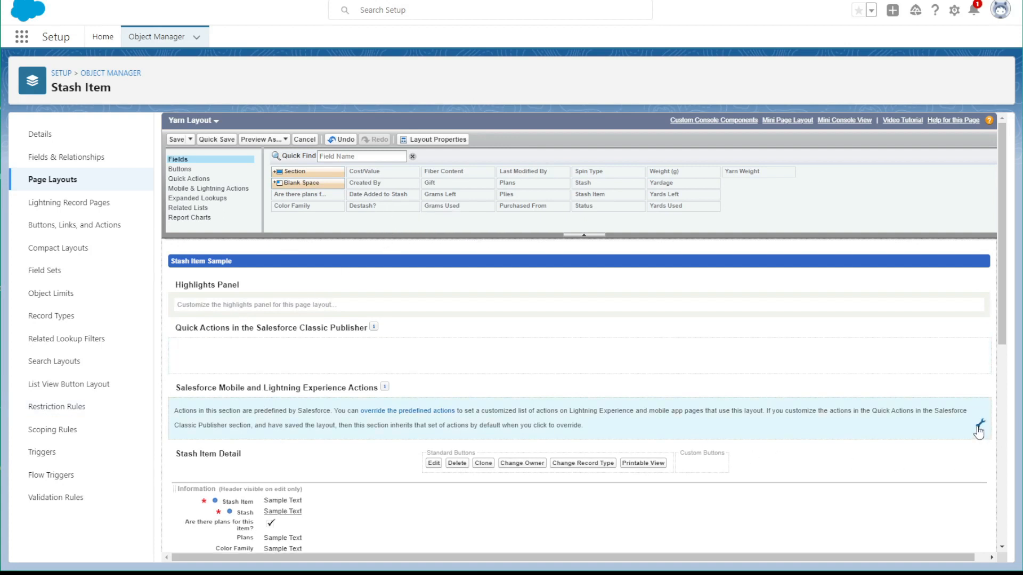
Override the predefined Salesforce Mobile and Lightning Experience Actions on Yarn Layout and remove every action except Edit and Delete
left_click(980, 427)
left_click_drag(199, 416, 304, 244)
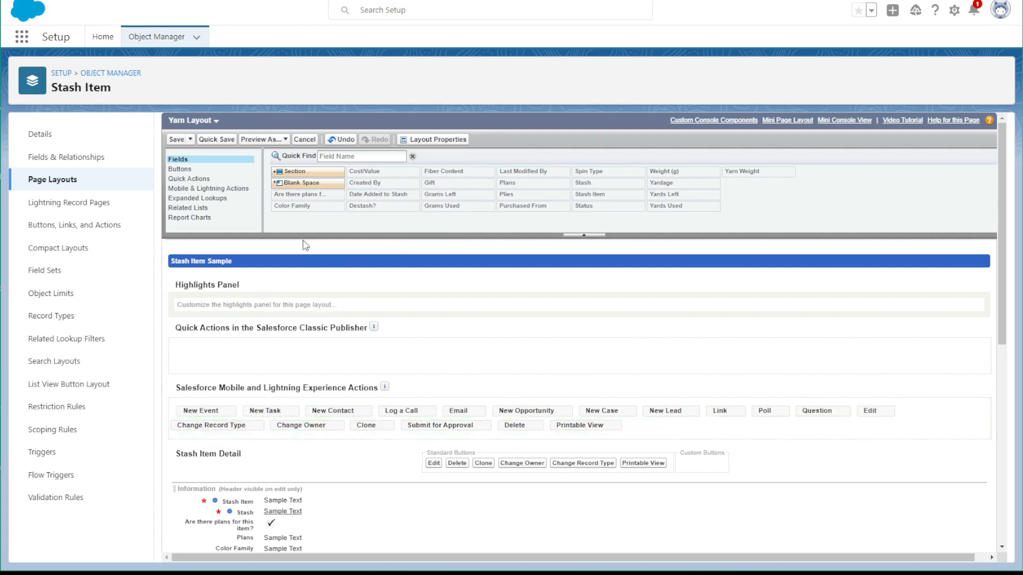
left_click_drag(192, 414, 356, 200)
left_click_drag(223, 411, 332, 189)
left_click_drag(205, 411, 335, 189)
left_click_drag(219, 406, 429, 186)
left_click_drag(201, 422, 349, 217)
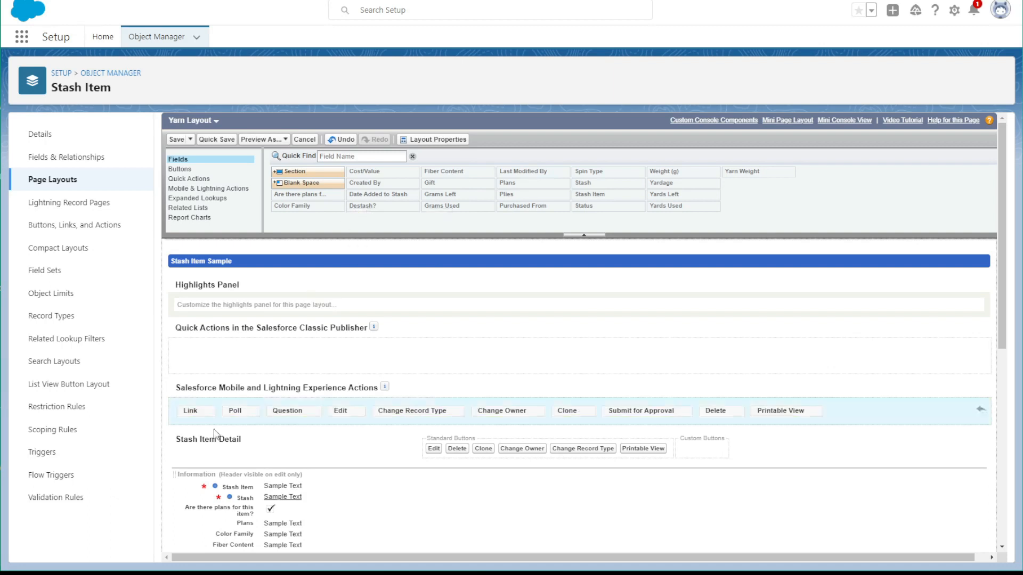
left_click_drag(193, 421, 341, 199)
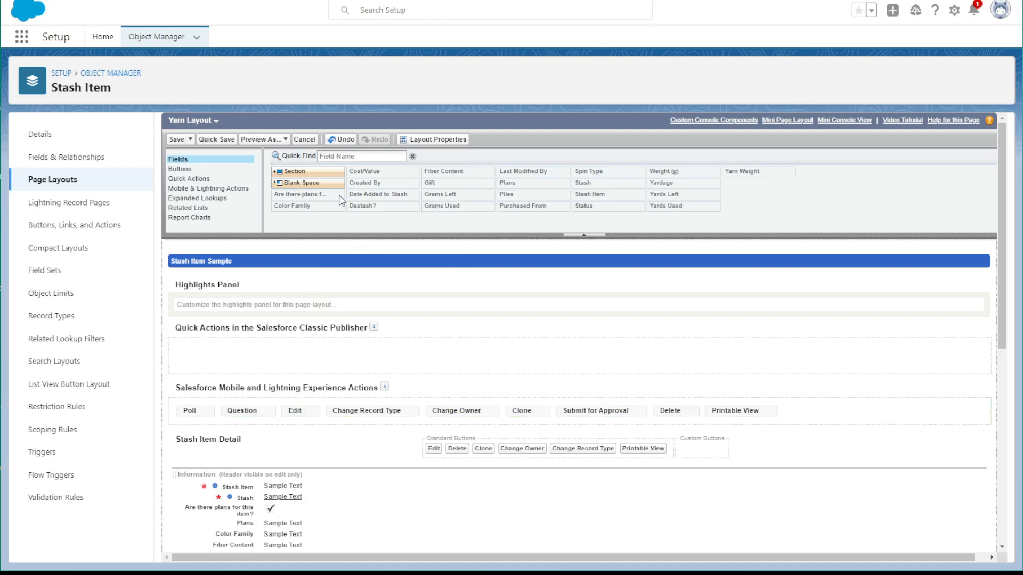
left_click_drag(213, 423, 357, 185)
left_click_drag(193, 401, 368, 205)
left_click_drag(296, 415, 383, 209)
left_click_drag(286, 418, 358, 203)
left_click_drag(322, 418, 415, 235)
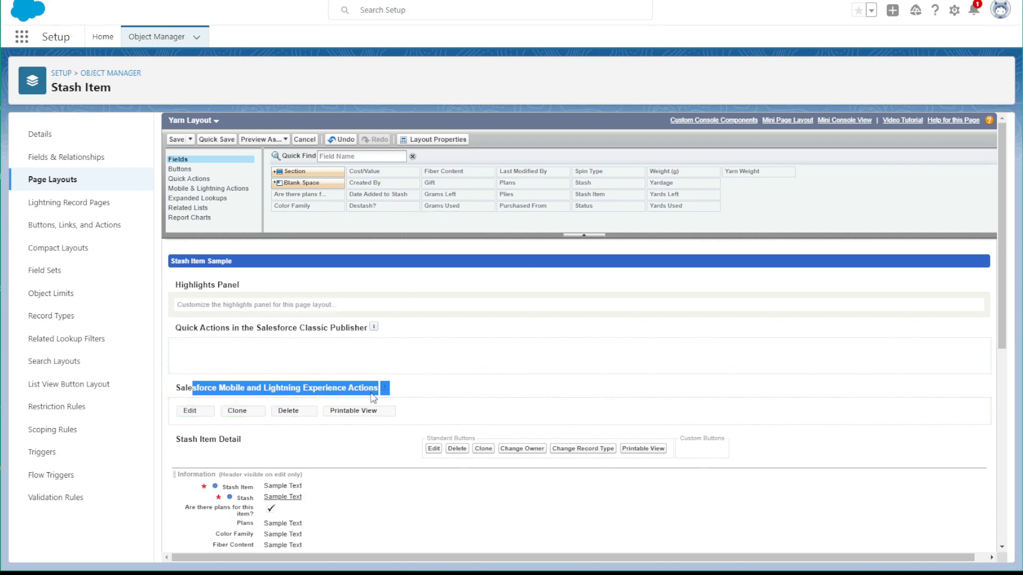
left_click_drag(354, 410, 340, 185)
mouse_move(237, 411)
left_mouse_down()
mouse_move(311, 345)
mouse_move(337, 220)
left_mouse_up()
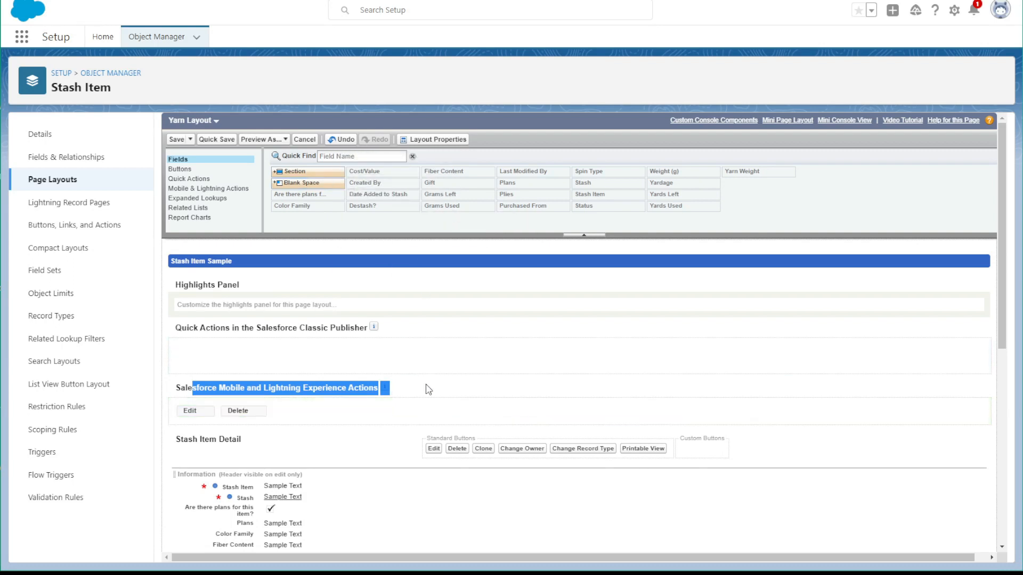
Add a two-column section named Plans between the Information and System Information sections
scroll(320, 415, "down", 7)
scroll(297, 372, "up", 5)
scroll(315, 385, "down", 1)
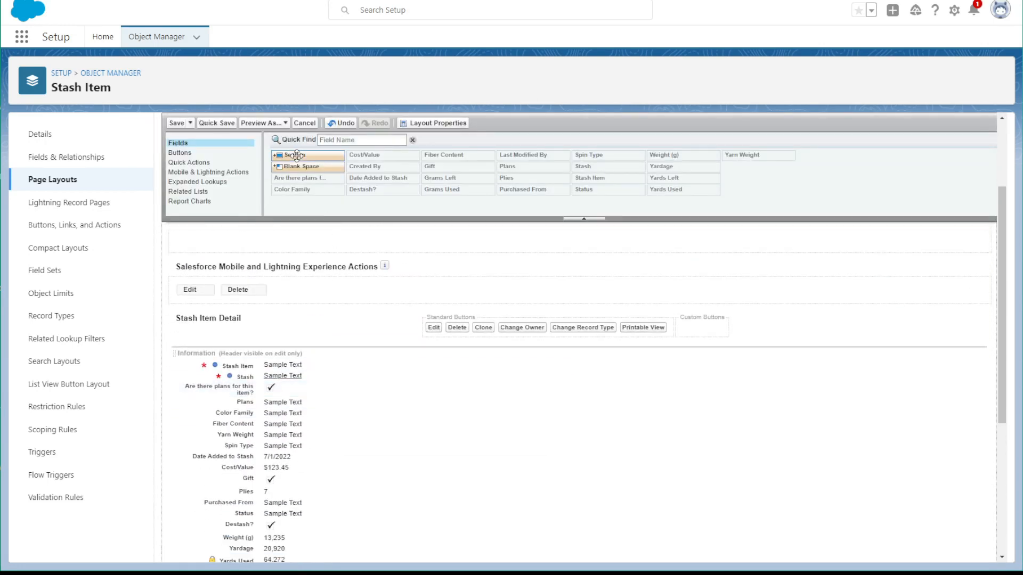
left_click_drag(291, 153, 291, 154)
left_click_drag(291, 153, 283, 359)
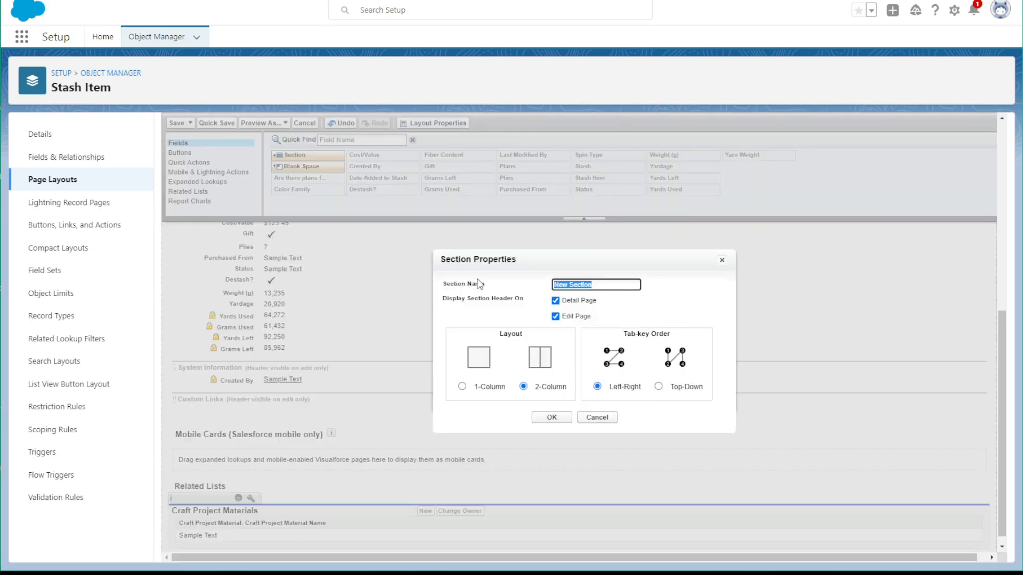
type("Plans")
left_click(551, 418)
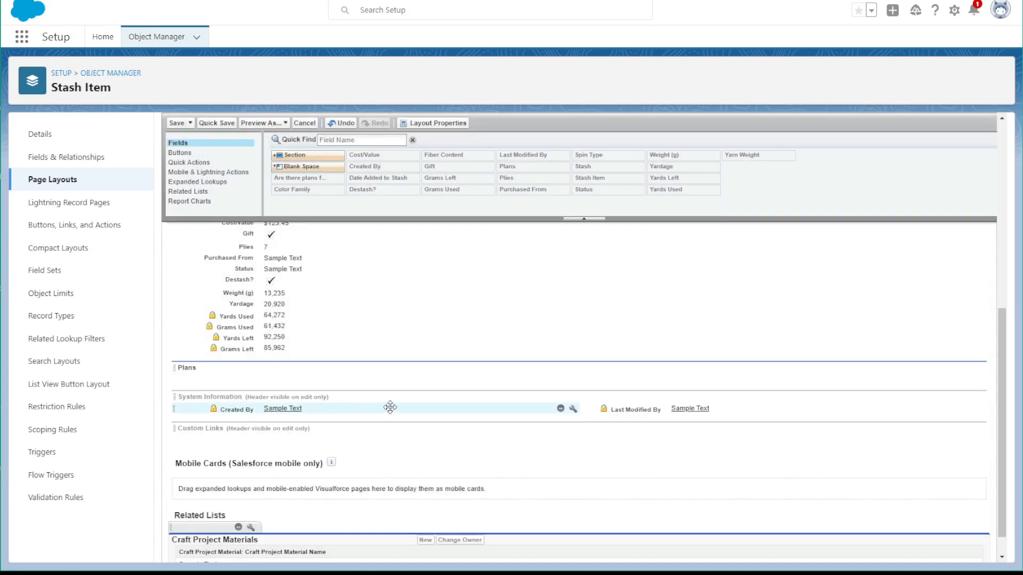
Remove Created By and Last Modified By from System Information, and every Stash Item Detail standard button except Edit and Delete
left_click(560, 411)
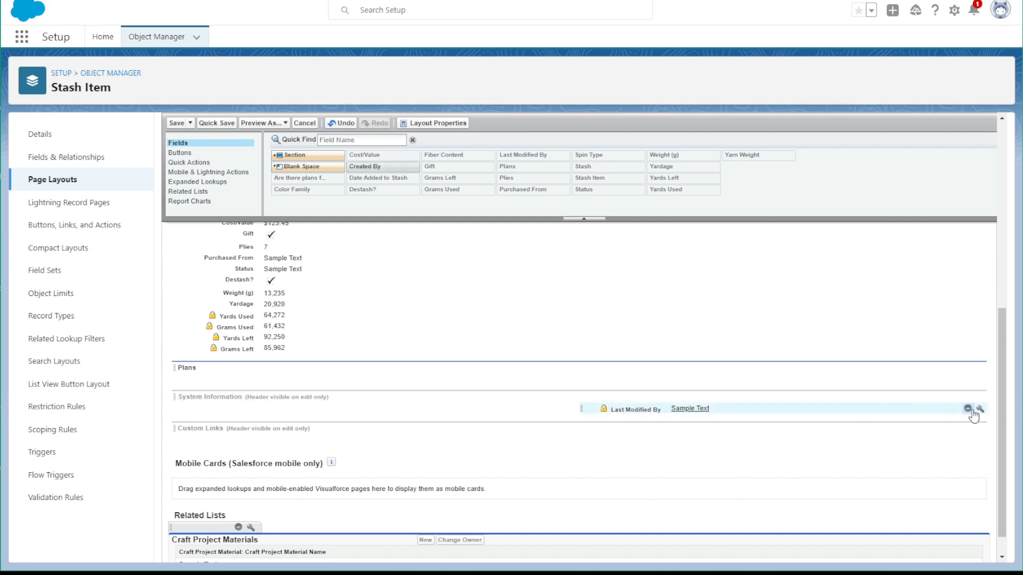
left_click(970, 410)
scroll(354, 381, "up", 5)
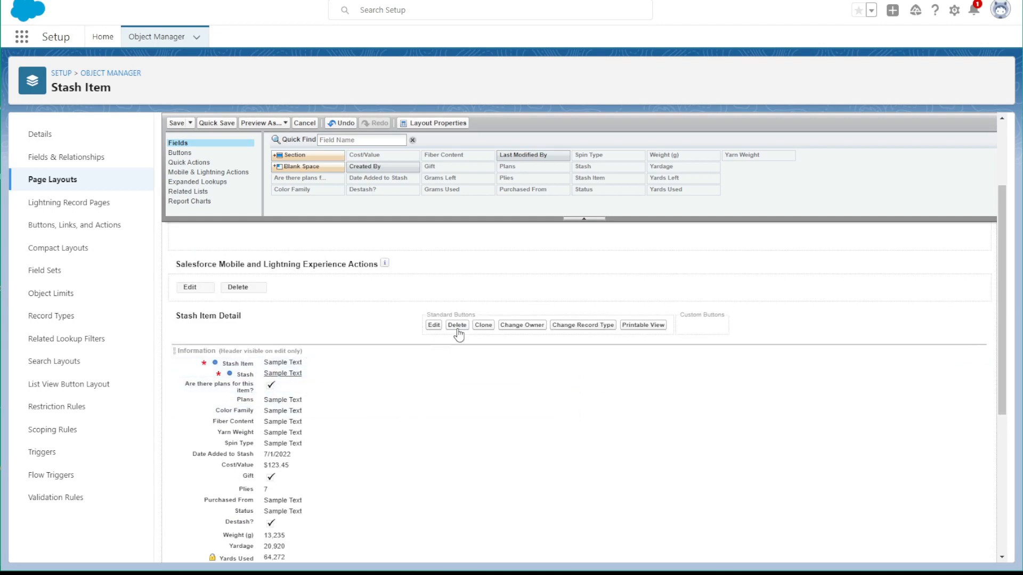
left_click_drag(483, 325, 469, 189)
left_click_drag(498, 325, 453, 159)
left_click_drag(506, 325, 454, 165)
left_click_drag(513, 329, 490, 201)
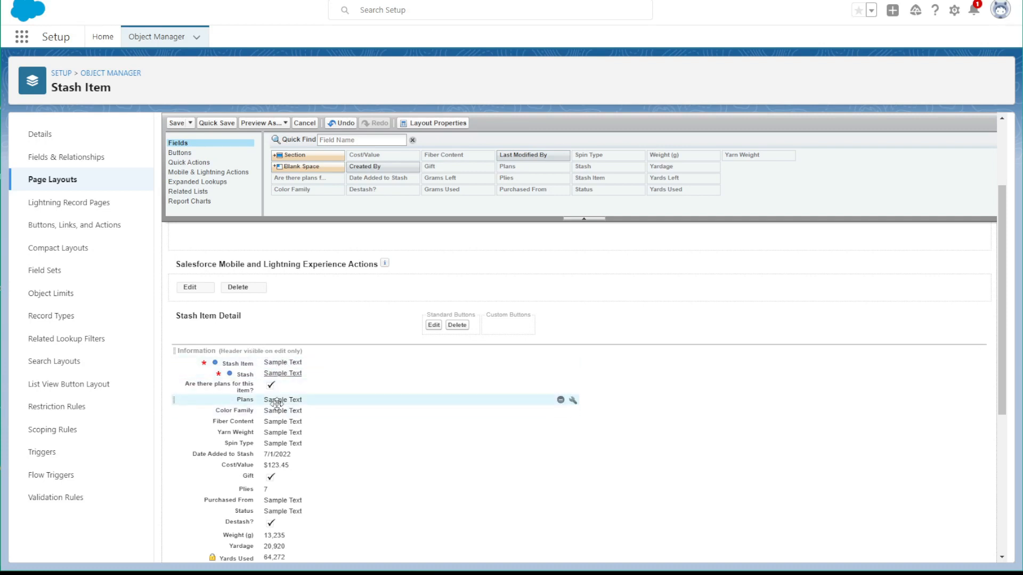
Move Plans into the Plans section, Date Added to Stash above Color Family, and Yards Used, Grams Used, Yards Left and Grams Left into Information's second column
left_click_drag(277, 403, 239, 357)
left_click_drag(235, 286, 622, 303)
left_click_drag(293, 470, 660, 312)
left_click_drag(560, 471, 666, 314)
left_click_drag(288, 472, 607, 320)
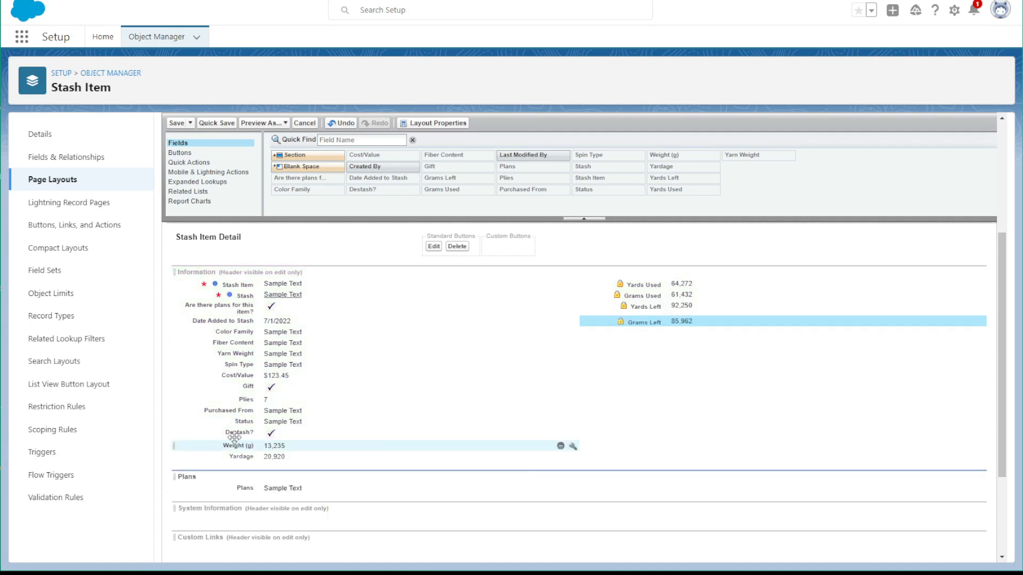
Move Cost/Value, Gift, Purchased From, Destash? and Status above Yards Used in the Information section's second column, and save the layout
left_click_drag(259, 421, 624, 276)
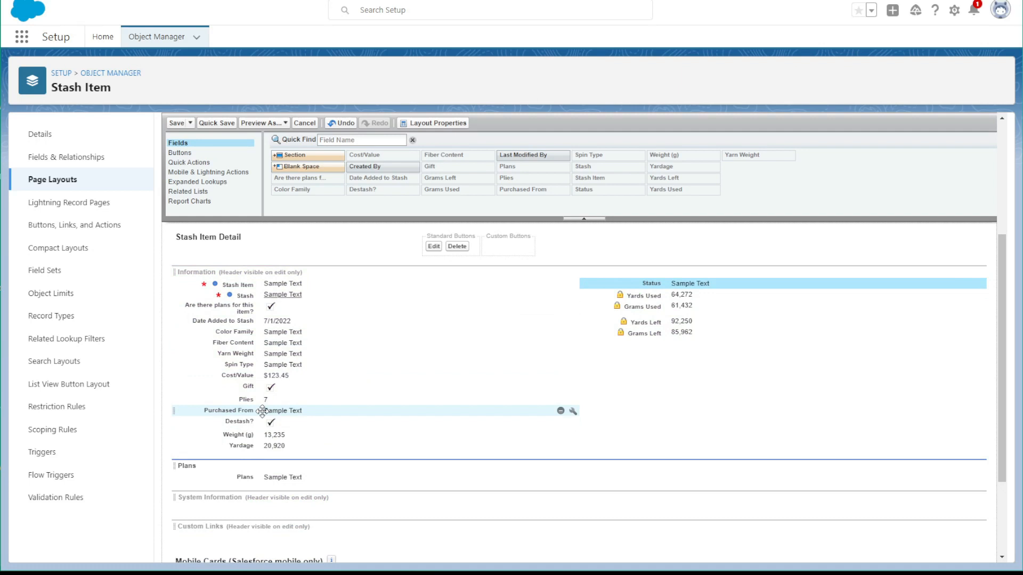
left_click_drag(233, 377, 646, 280)
left_click_drag(413, 414, 650, 294)
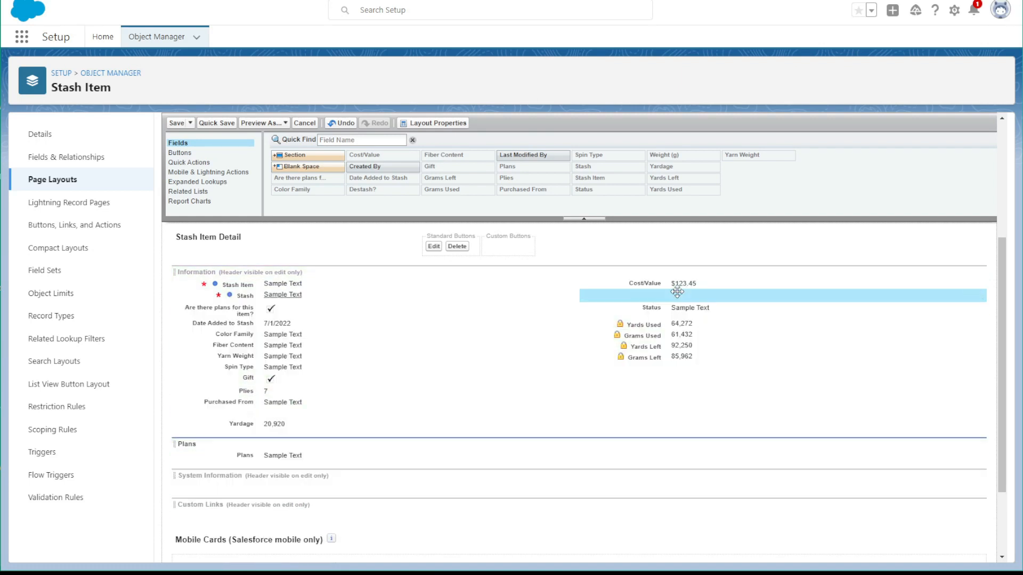
left_click_drag(271, 377, 650, 288)
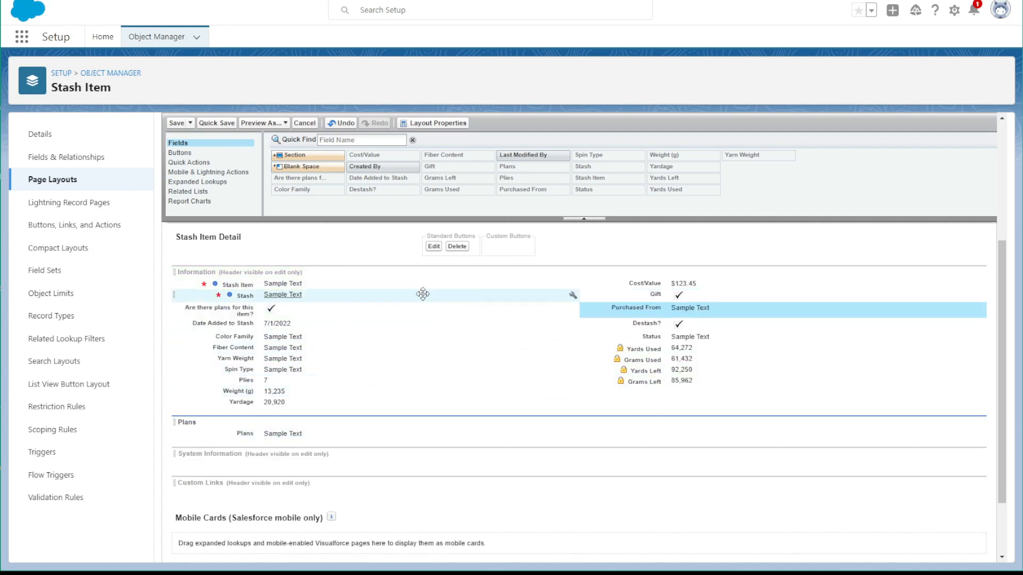
left_click(177, 123)
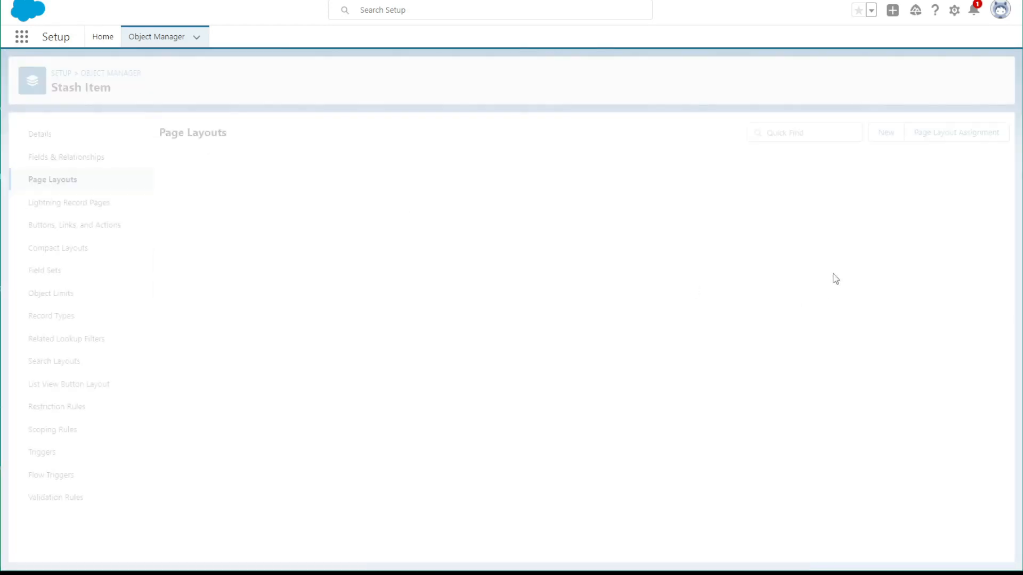
Create a Stash Item page layout named Fiber, cloned from Yarn Layout, and save it
left_click(886, 132)
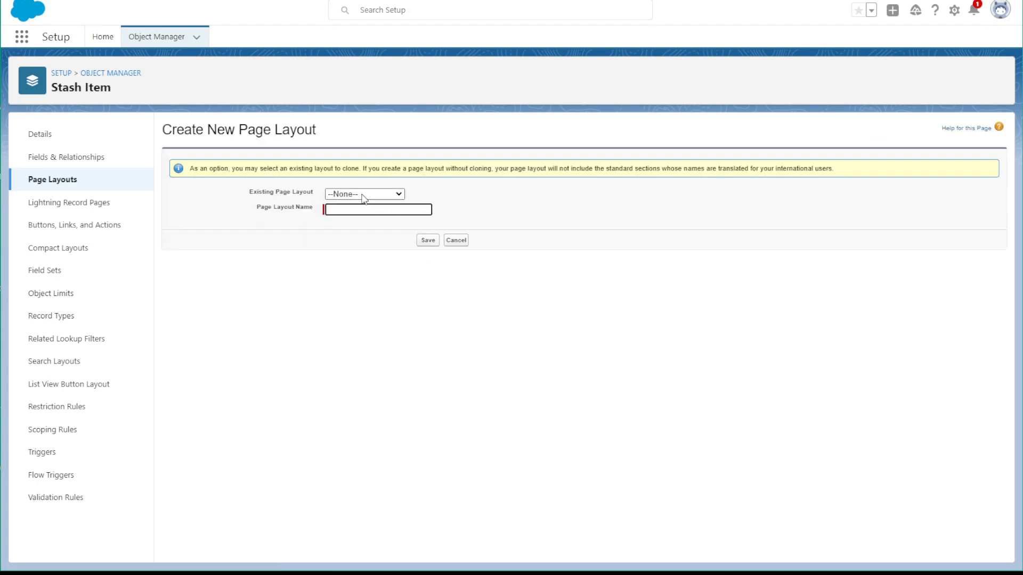
left_click(364, 198)
left_click(343, 223)
left_click(357, 212)
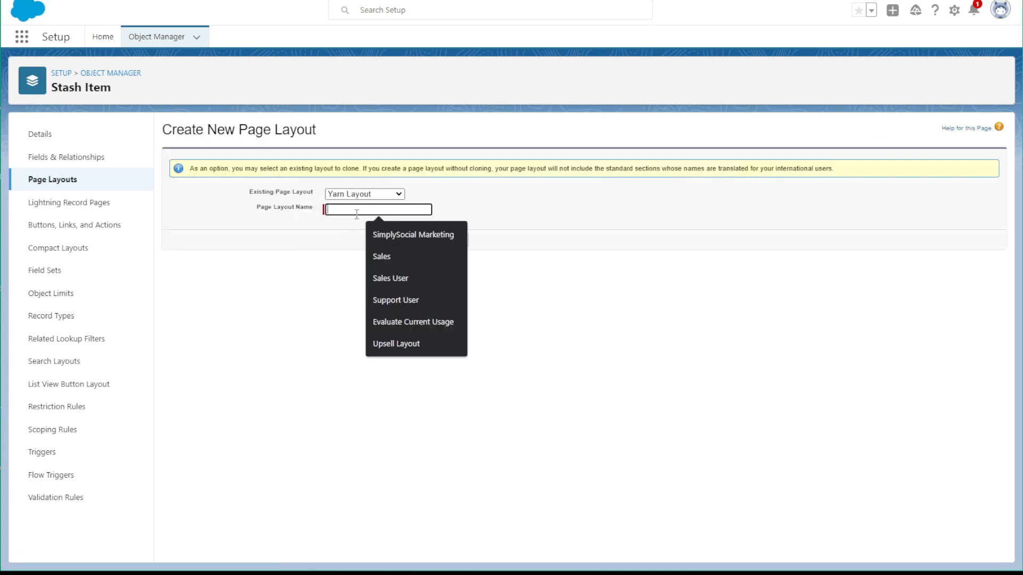
type("Fiber")
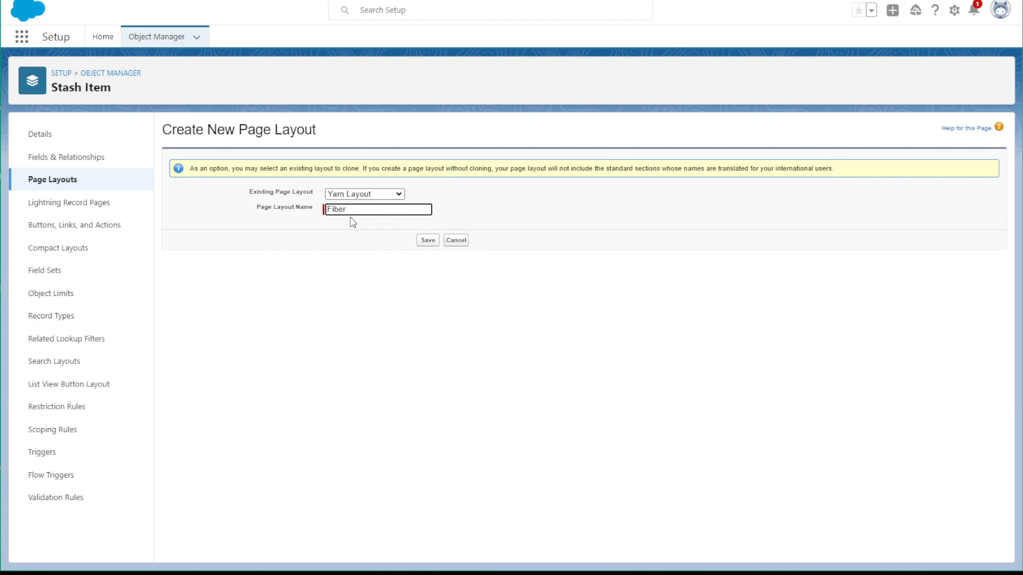
left_click(421, 242)
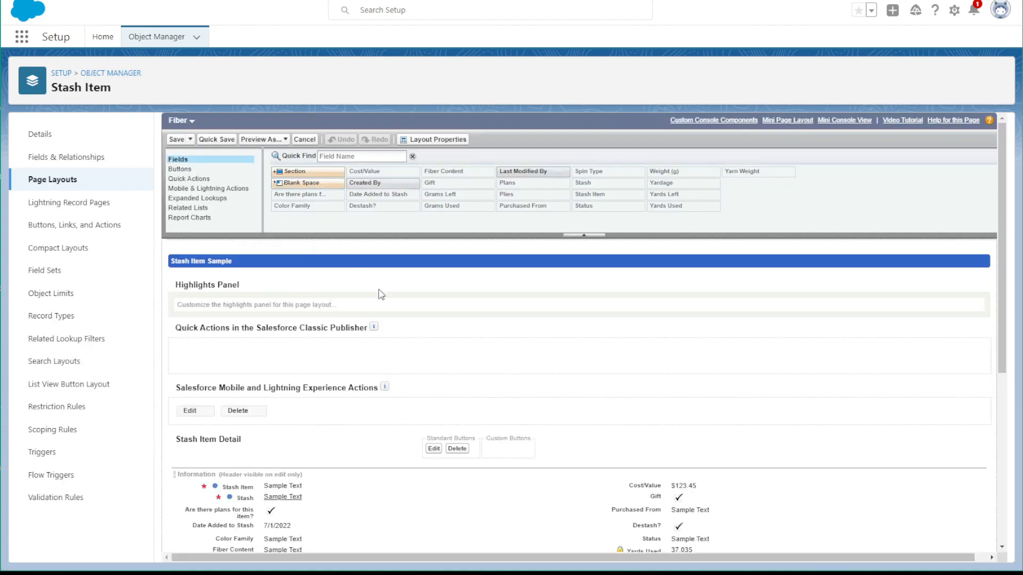
Remove Yarn Weight, Spin Type, Plies, Yardage, Yards Used and Yards Left from the Fiber layout and save it
scroll(379, 293, "down", 4)
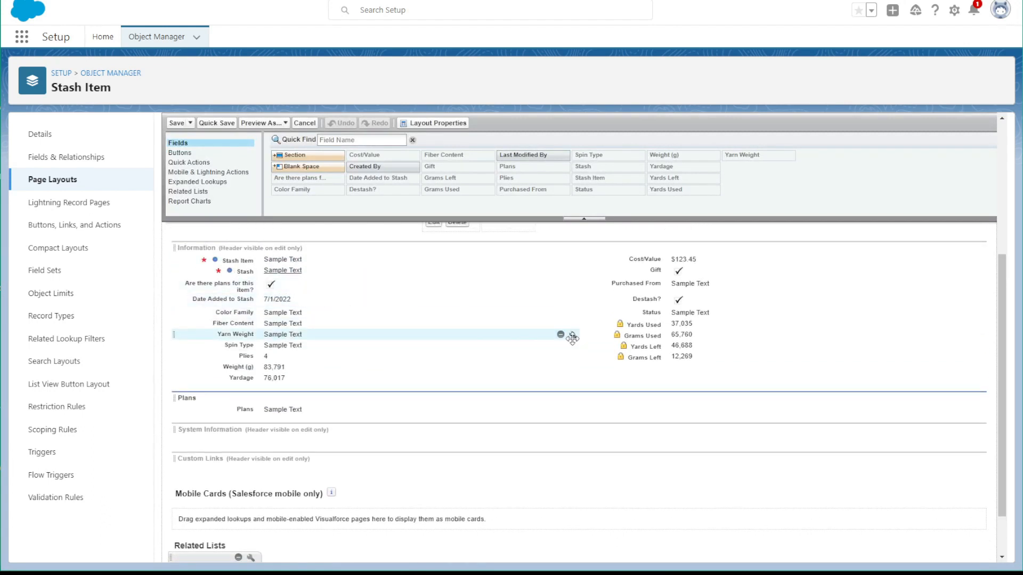
left_click(561, 334)
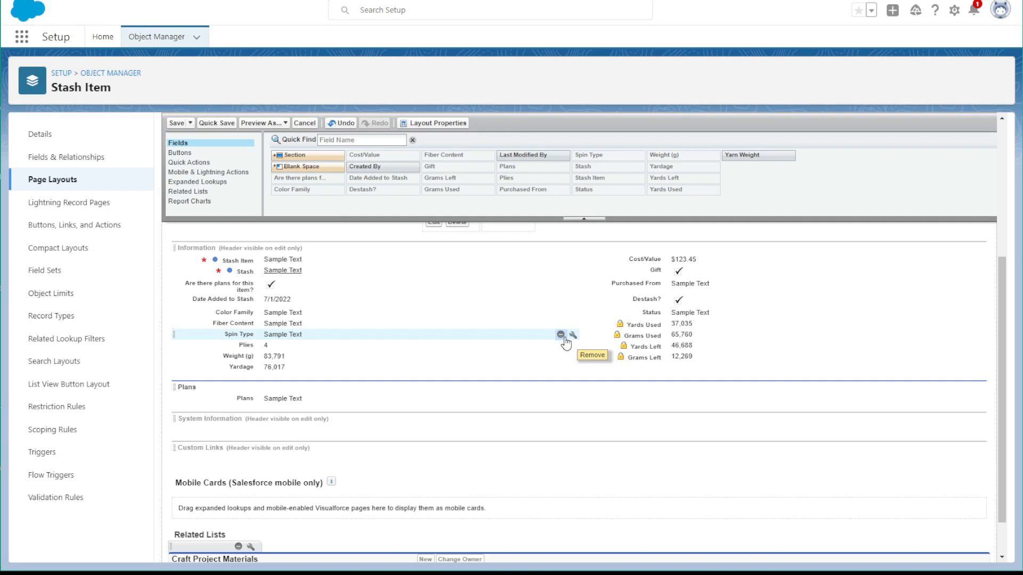
left_click(562, 337)
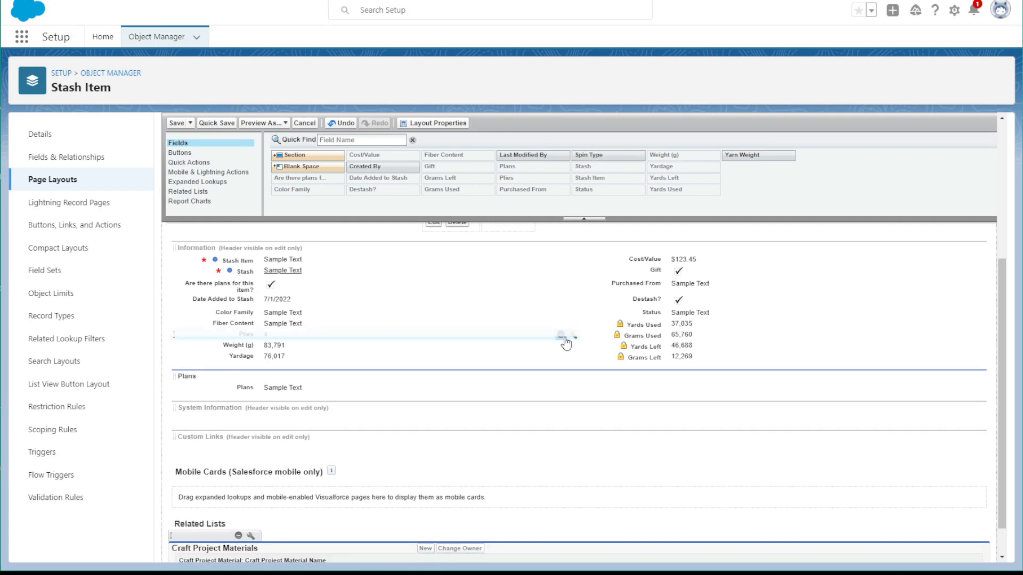
left_click(562, 335)
left_click(561, 346)
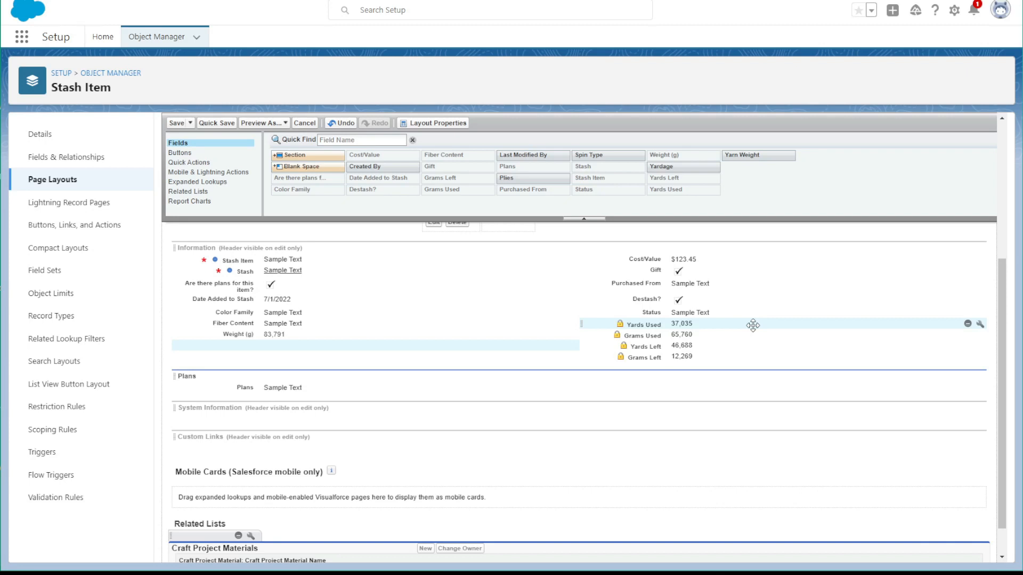
left_click(968, 324)
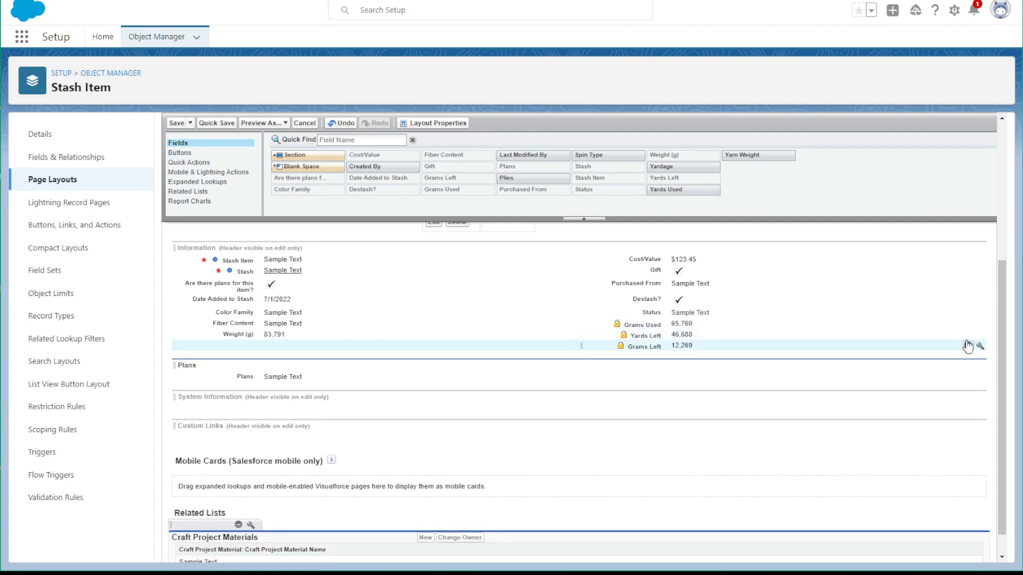
left_click(967, 335)
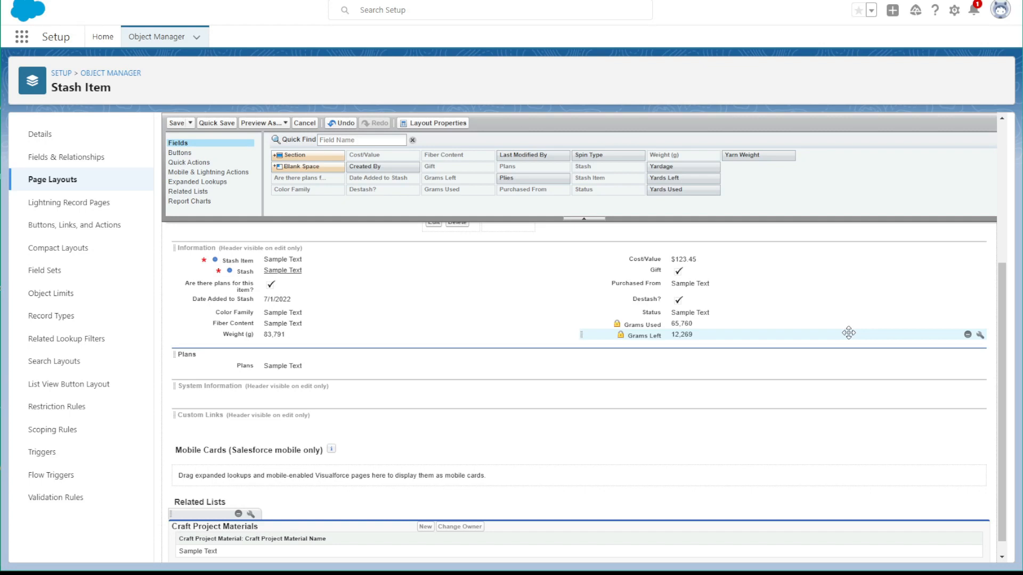
left_click(184, 123)
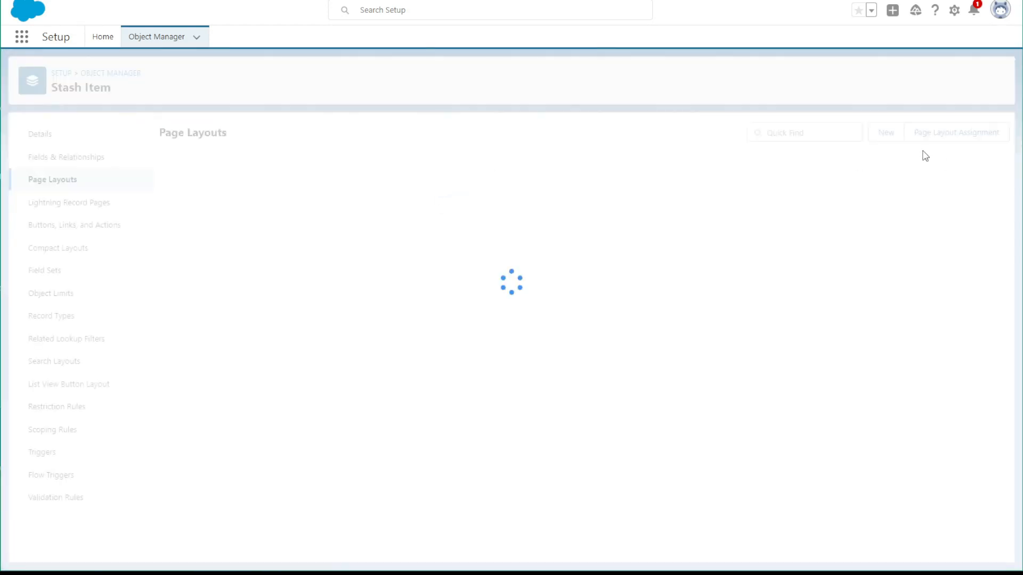
Create a Stash Item page layout named Fabric, cloned from the Fiber layout, and save it
left_click(884, 134)
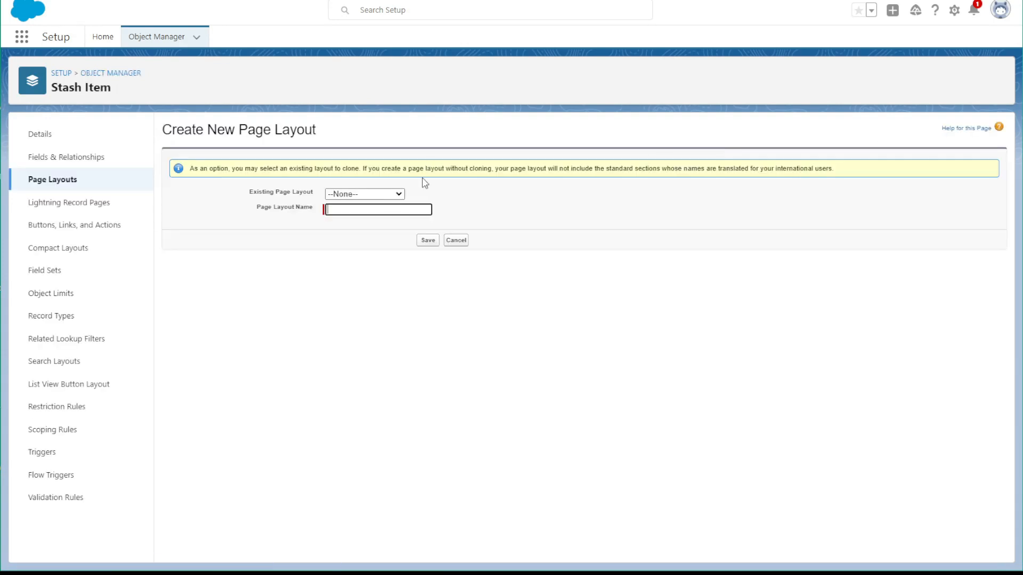
left_click(381, 195)
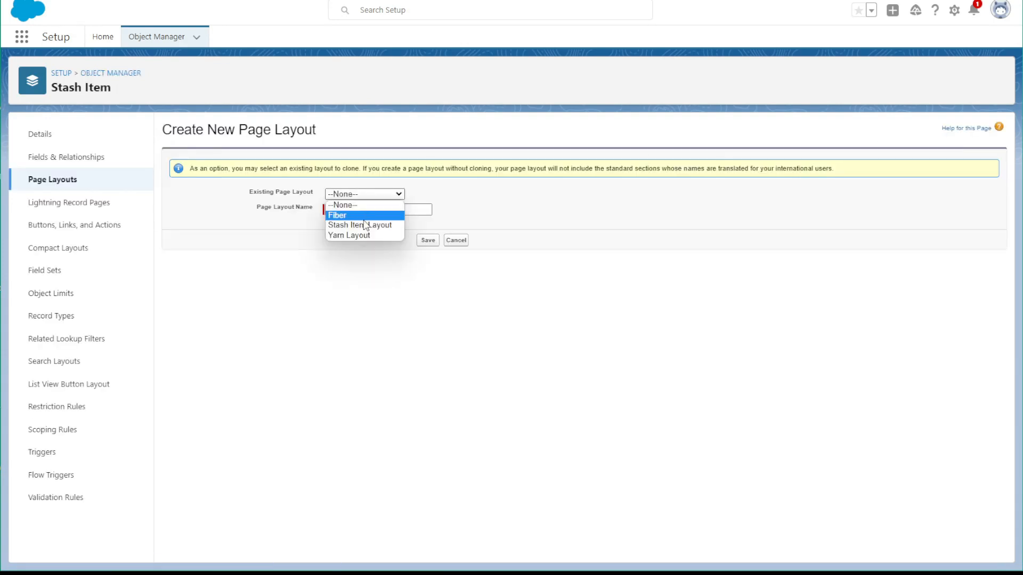
left_click(384, 215)
left_click(381, 212)
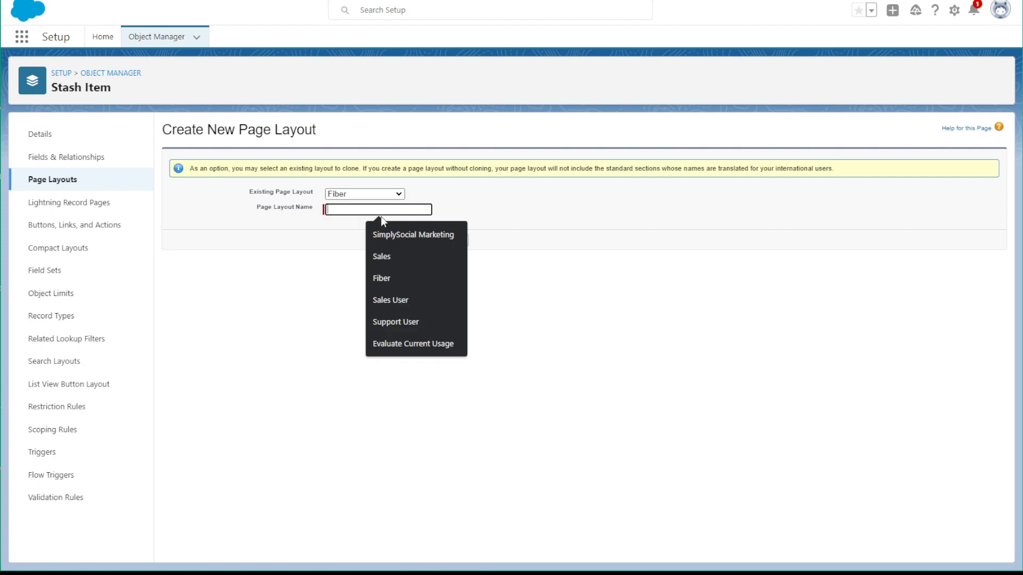
type("Fabric")
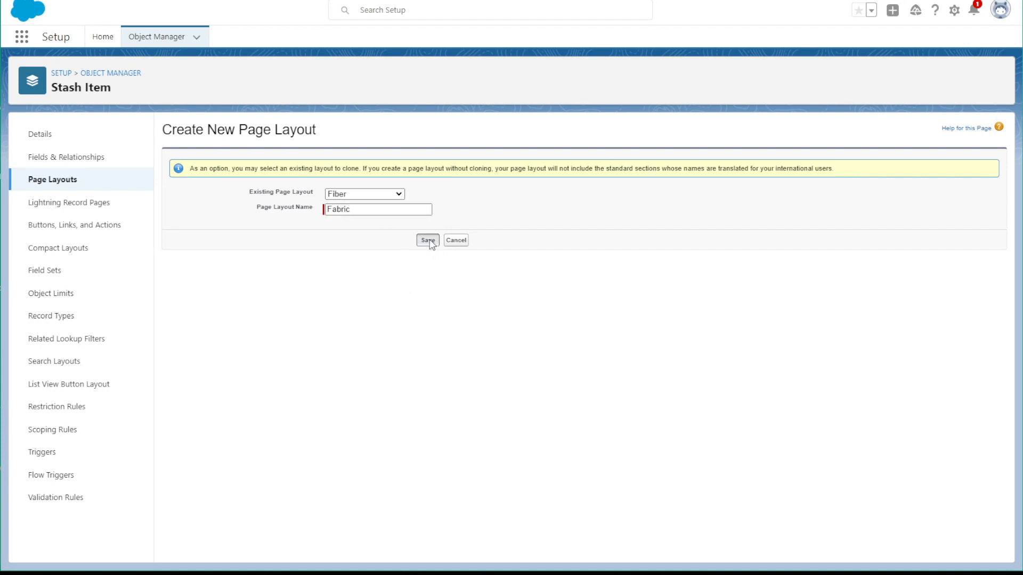
left_click(430, 245)
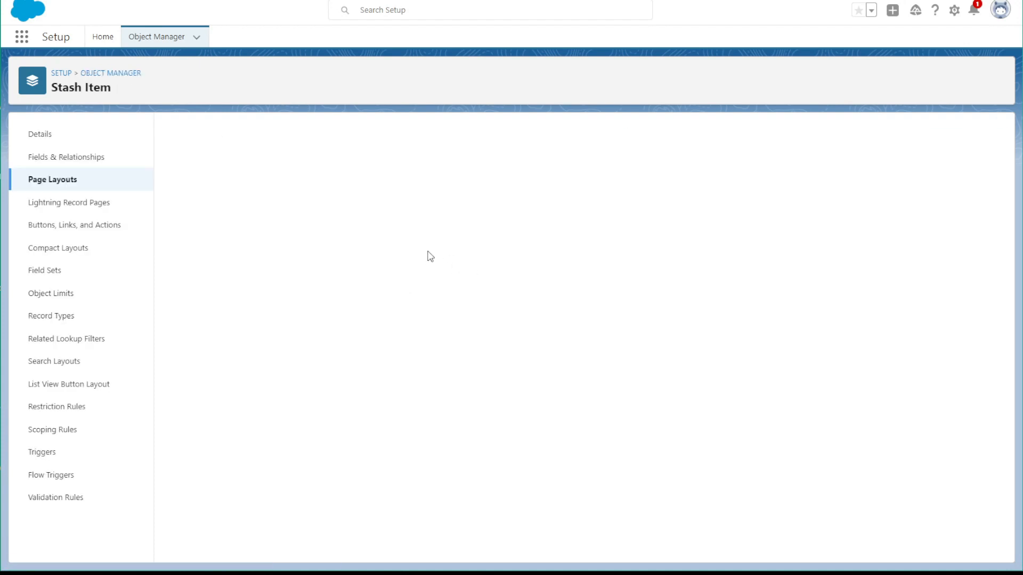
Remove Weight (g), Grams Left and Grams Used from the Fabric layout's Information section
scroll(532, 421, "down", 3)
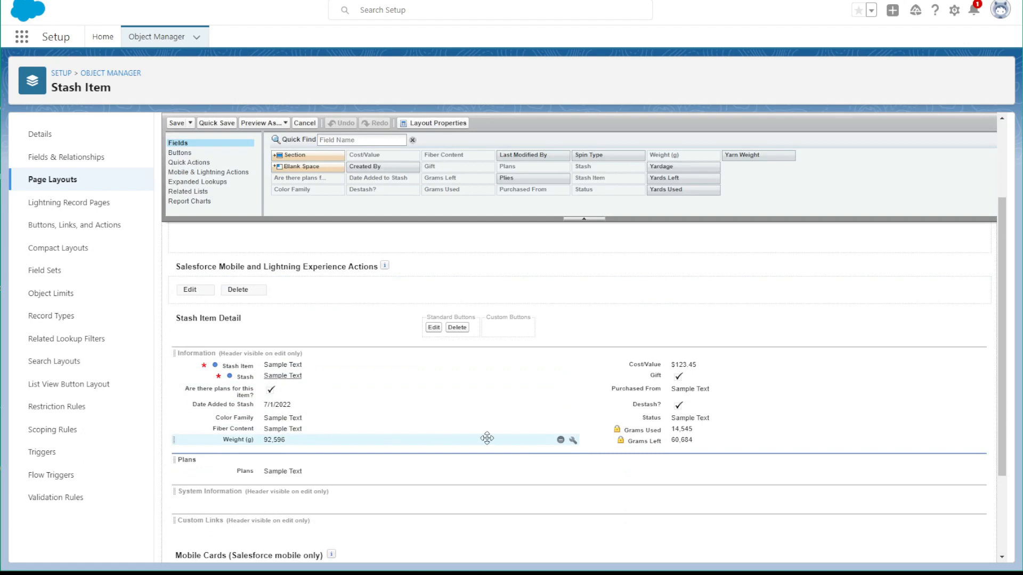
left_click(560, 440)
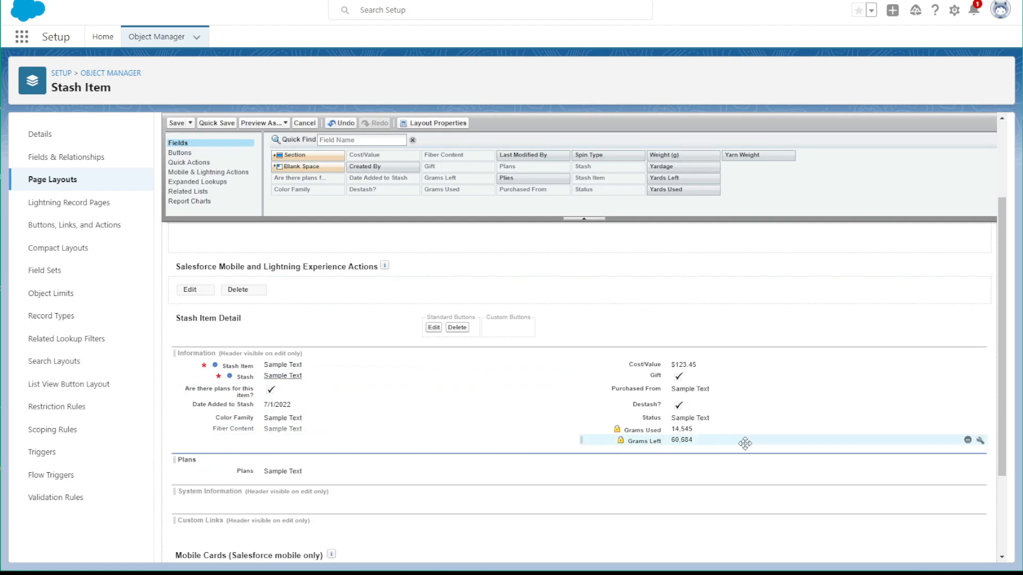
left_click(967, 440)
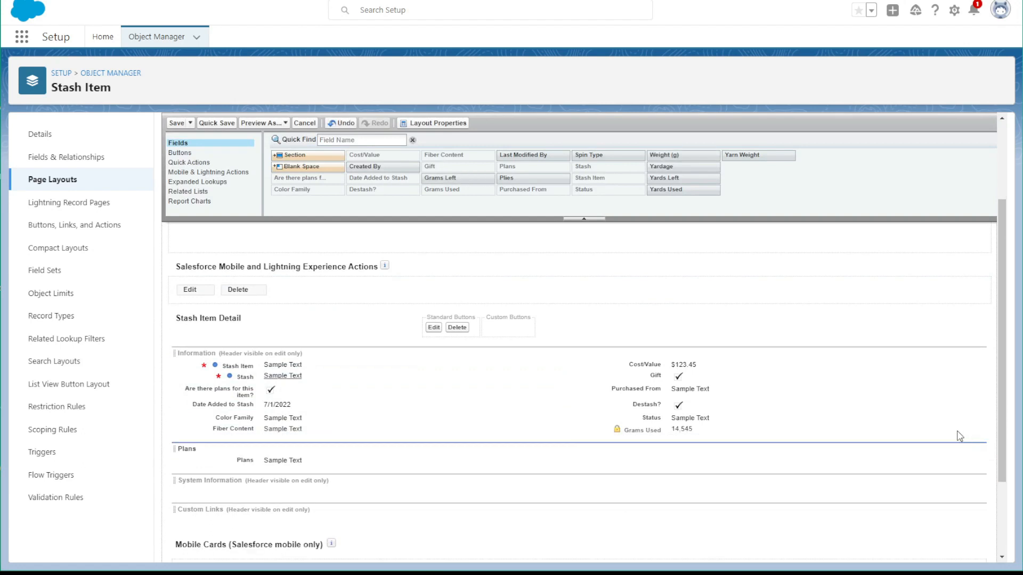
left_click(967, 430)
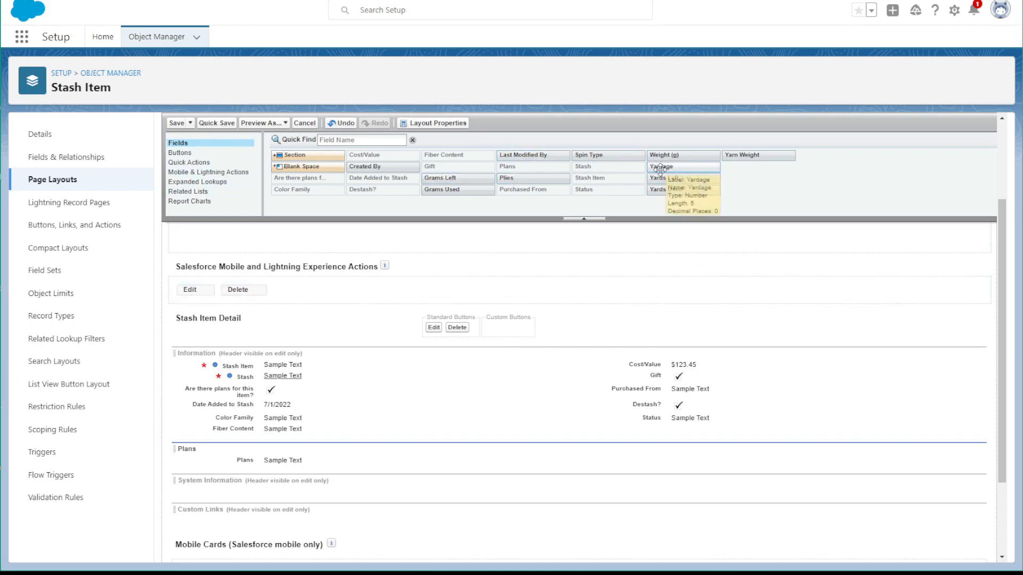
Add Yardage below Fiber Content and Yards Used and Yards Left below Status, and save the Fabric layout
left_click_drag(659, 170, 228, 434)
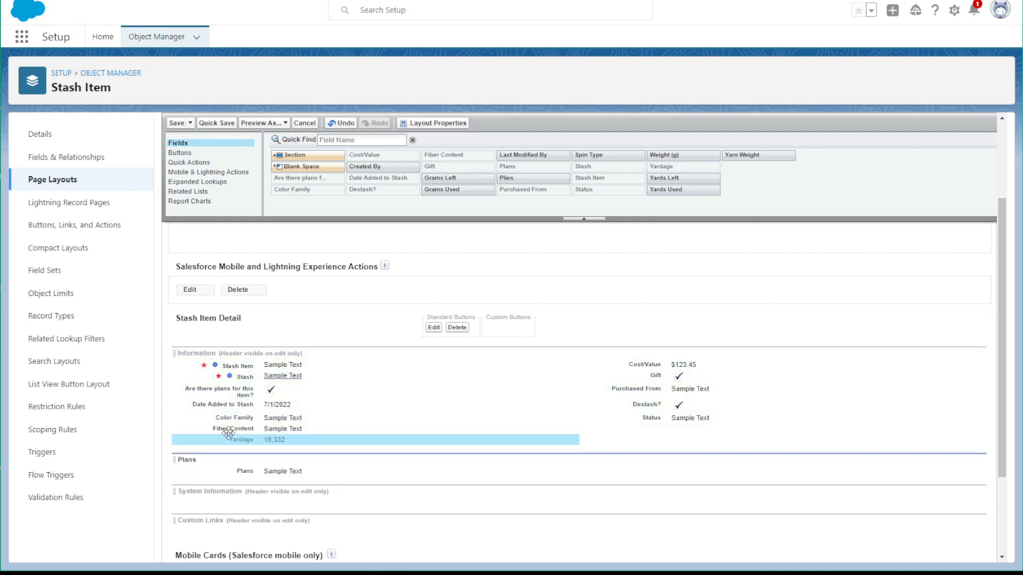
left_click_drag(668, 179, 661, 429)
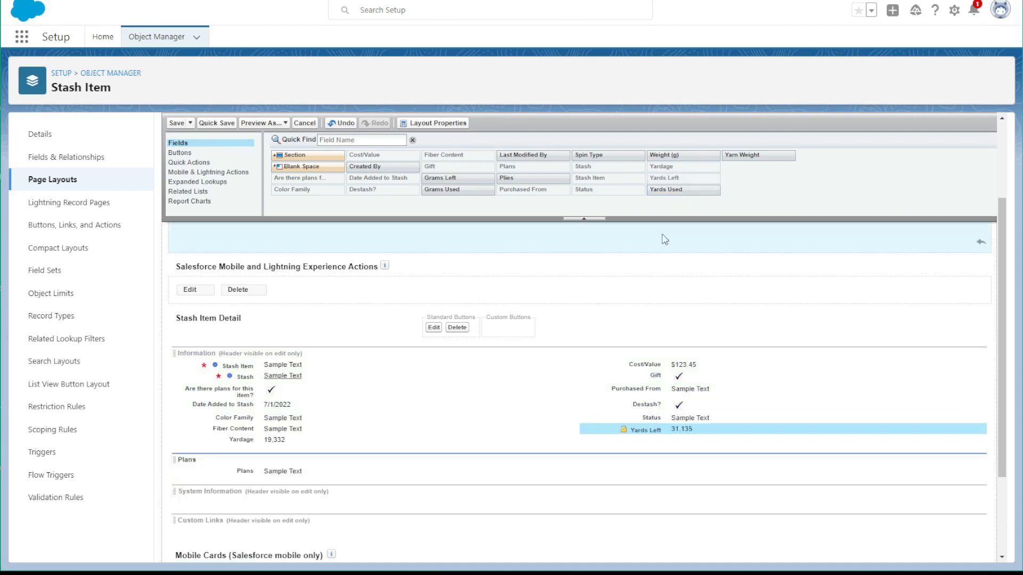
left_click_drag(658, 190, 625, 429)
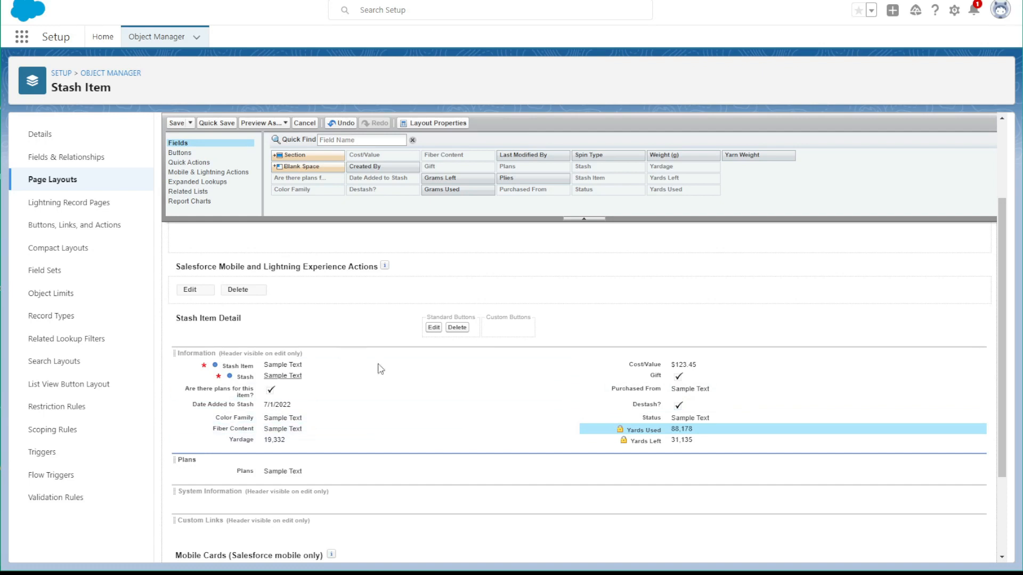
left_click(176, 123)
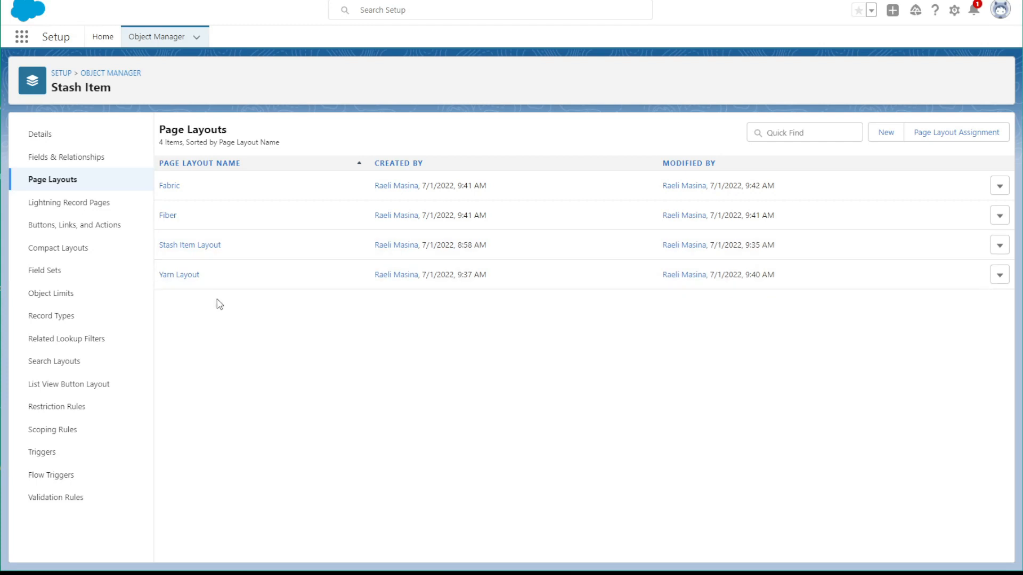
Define a new active Stash Item record type with label and name Yarn, based on Master and available to all profiles
left_click(25, 315)
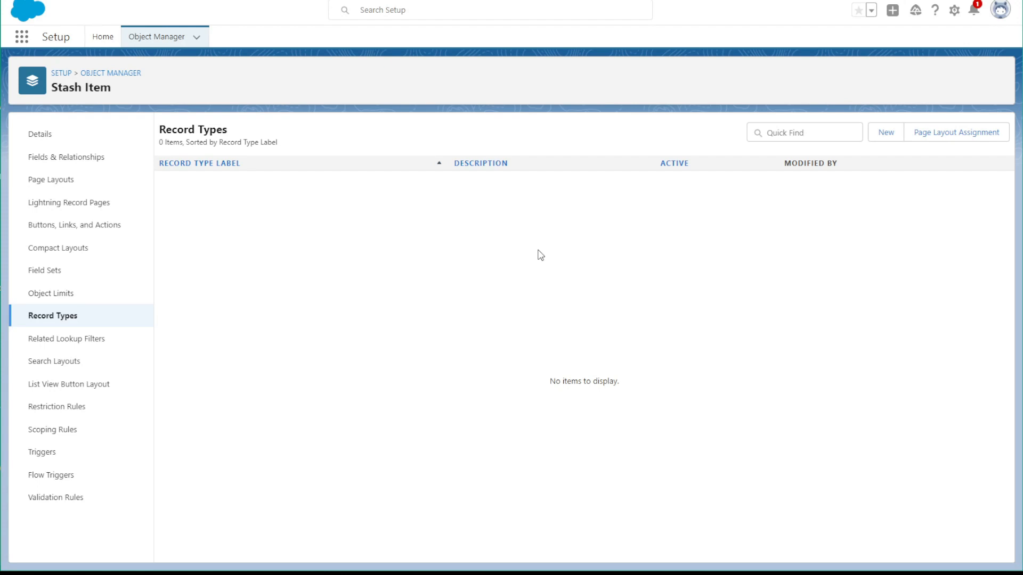
left_click(887, 133)
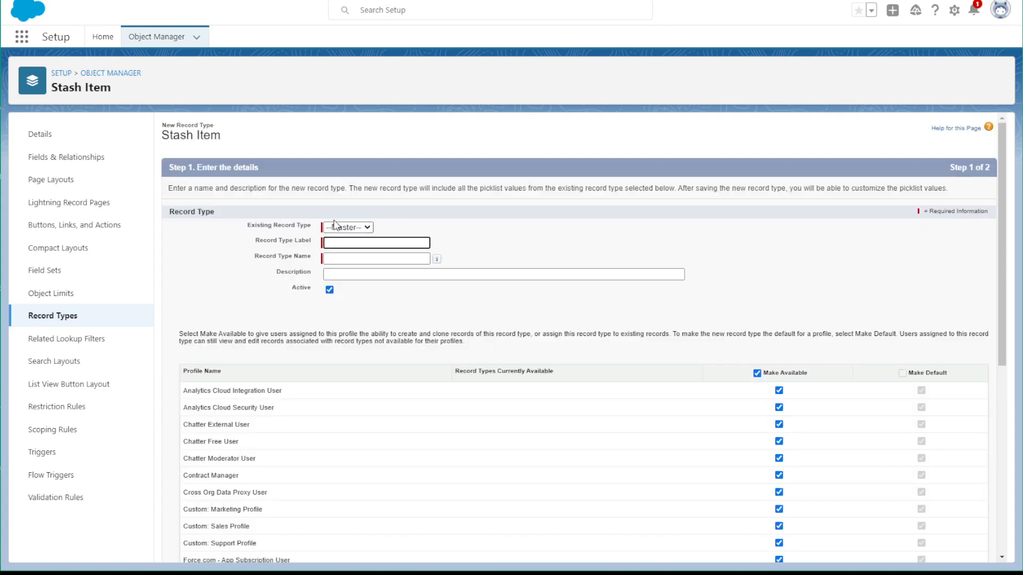
type("Yarn")
left_click(351, 259)
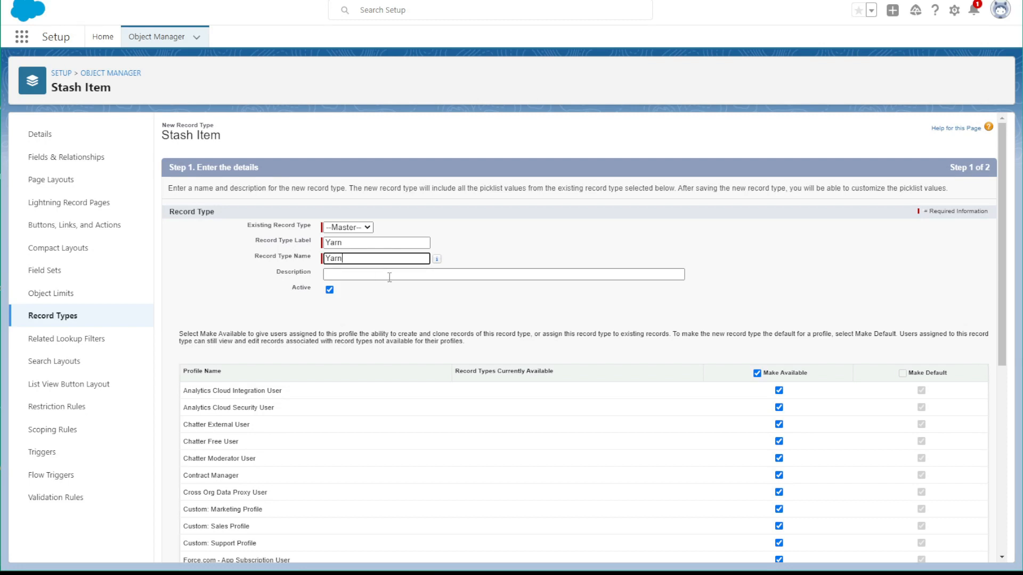
scroll(730, 314, "down", 6)
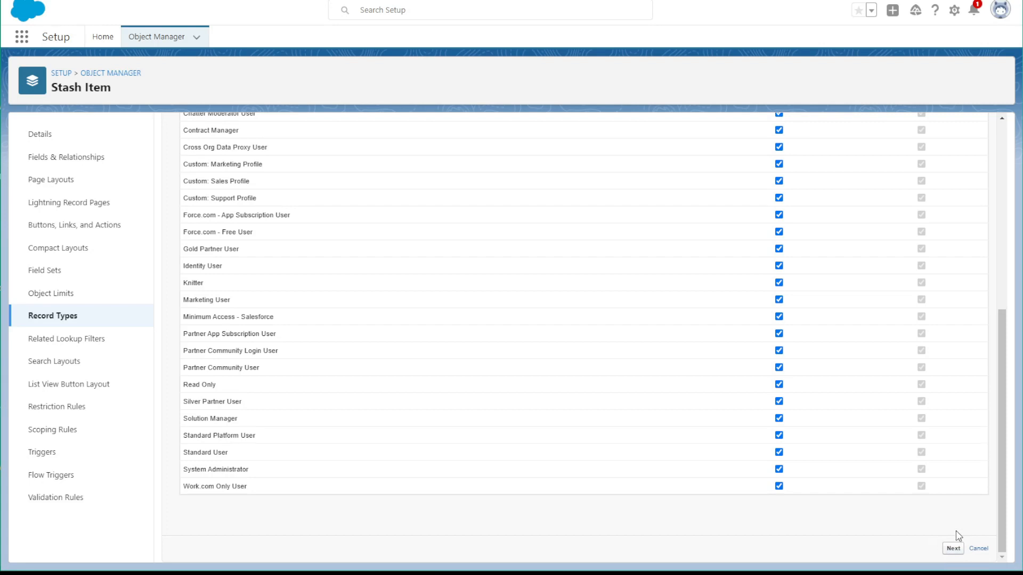
left_click(949, 552)
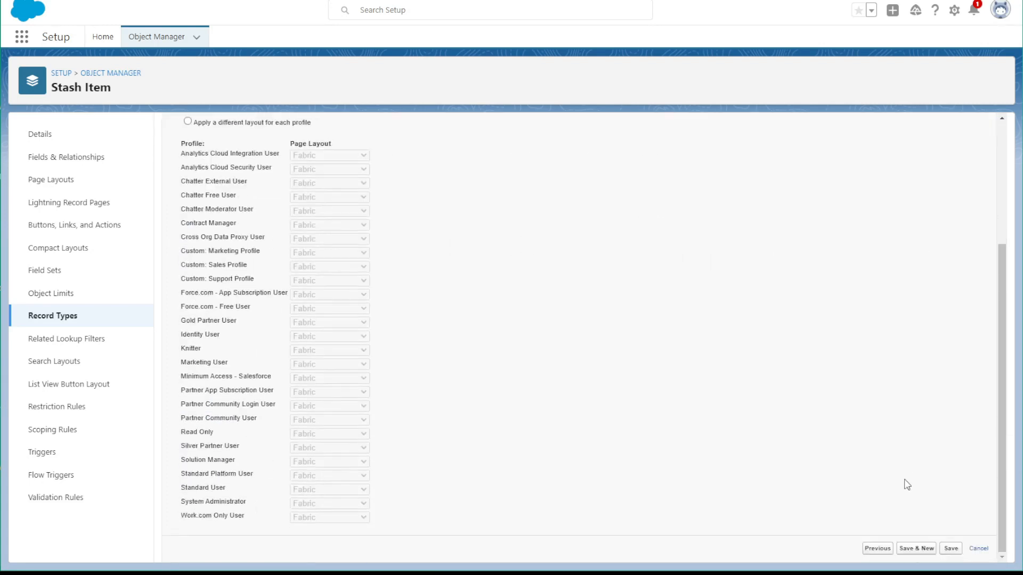
Apply Yarn Layout to all profiles for the Yarn record type, and save it to start another record type
scroll(500, 397, "up", 3)
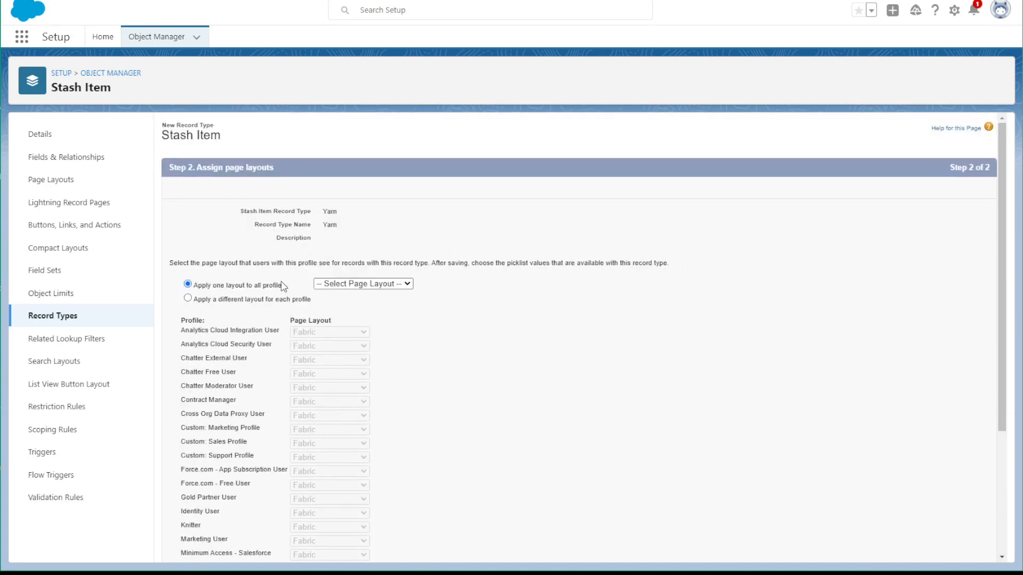
left_click(334, 285)
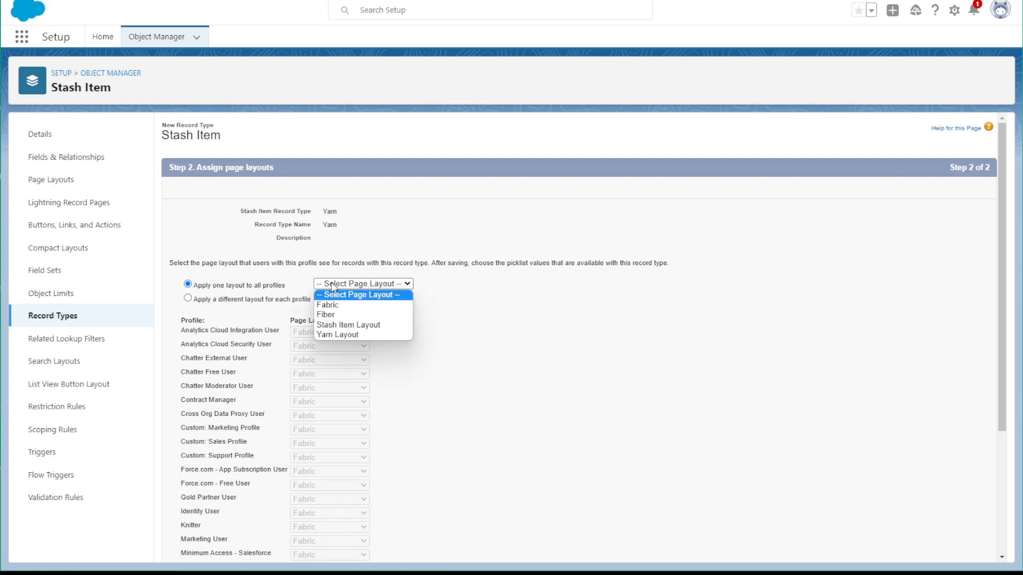
left_click(337, 335)
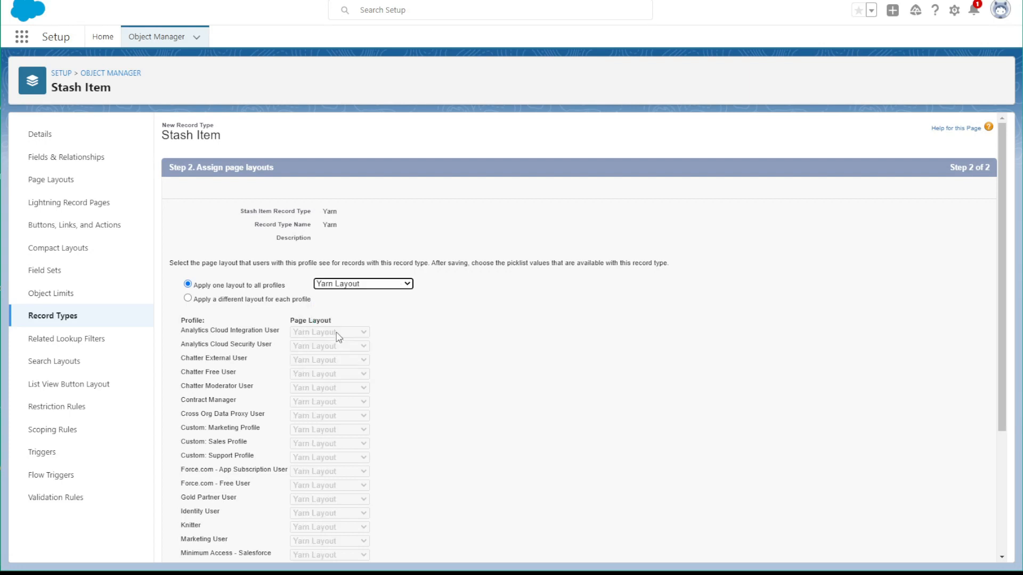
scroll(617, 440, "down", 3)
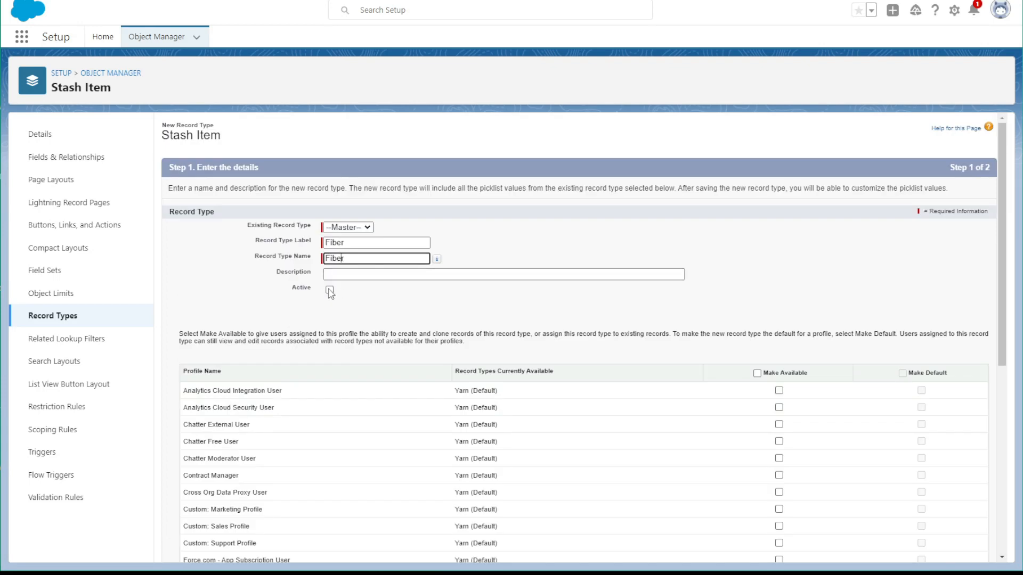
Define an active Stash Item record type named Fiber, based on Master, and make it available to all profiles
left_click(330, 290)
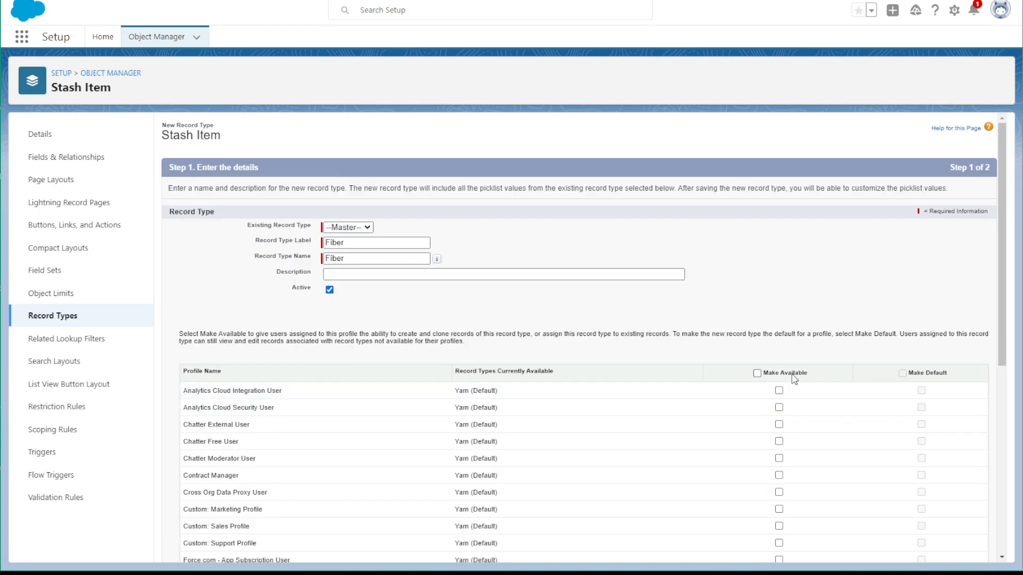
left_click(757, 373)
scroll(902, 343, "down", 6)
left_click(954, 554)
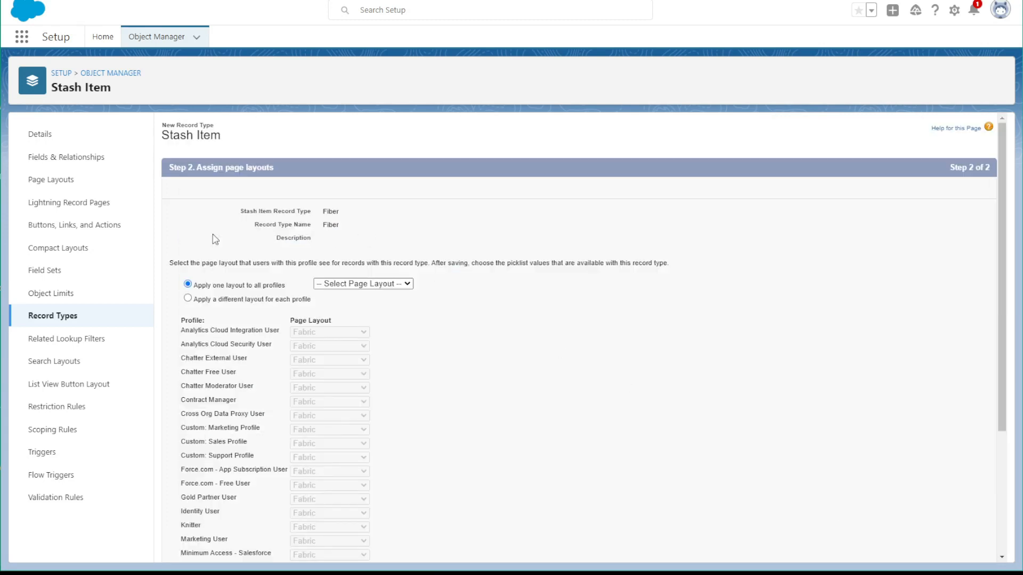
Apply the Fiber layout to all profiles, save the Fiber record type, and create an active Fabric record type
left_click(370, 288)
left_click(344, 315)
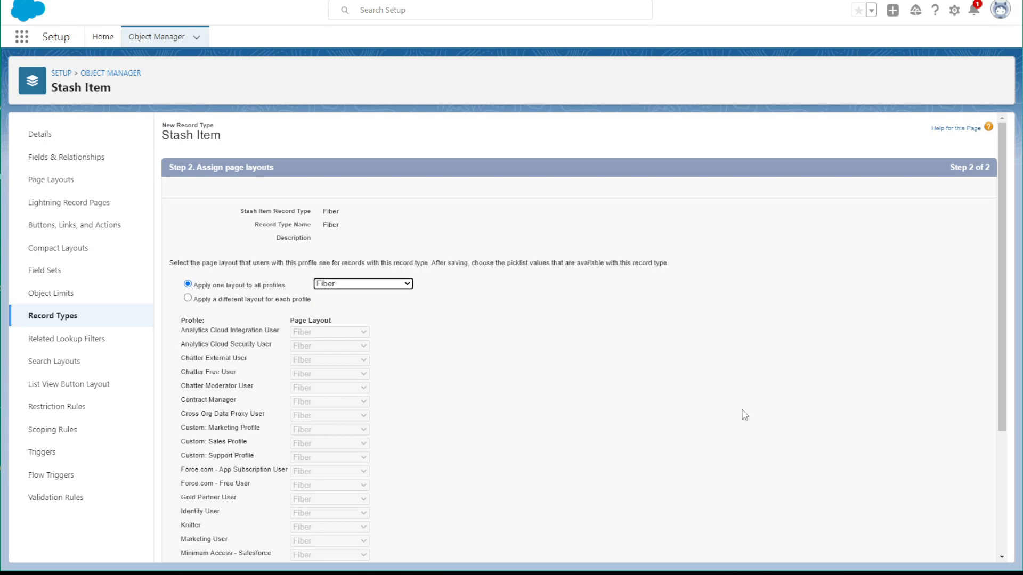
scroll(967, 462, "down", 3)
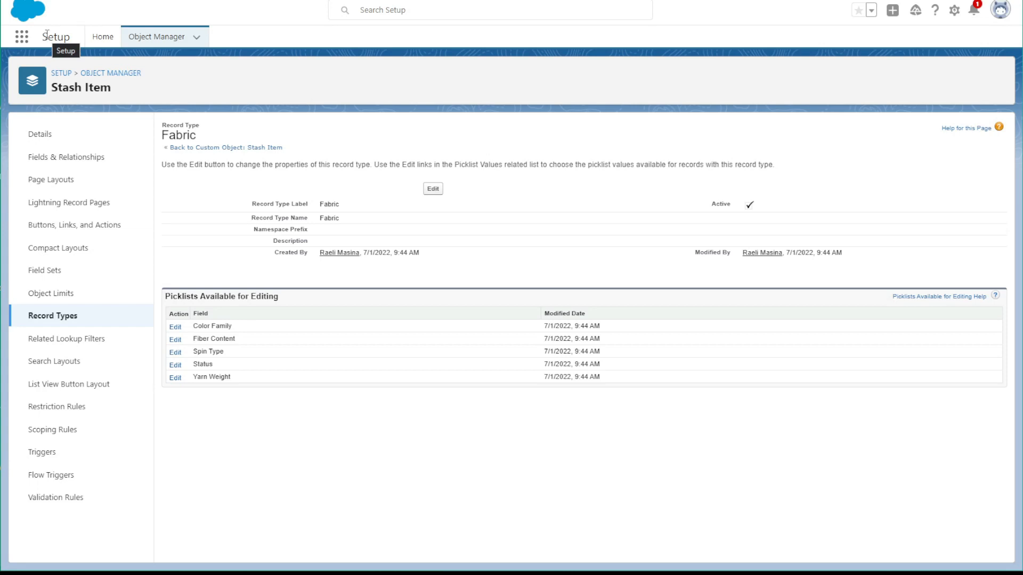
Move Stash and Project App to the first place among all apps and open it
left_click(21, 38)
left_click(25, 250)
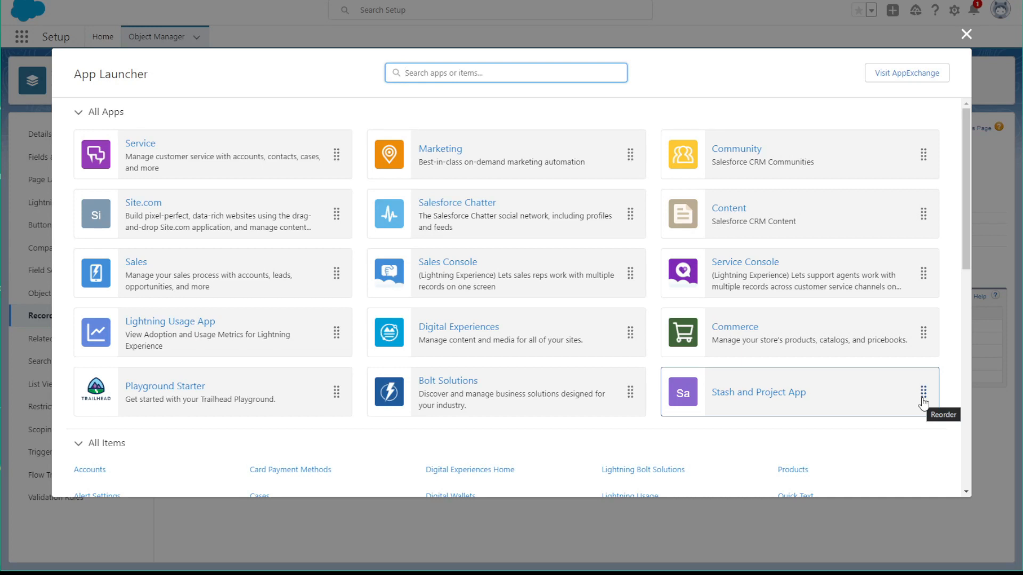
left_click_drag(923, 401, 267, 137)
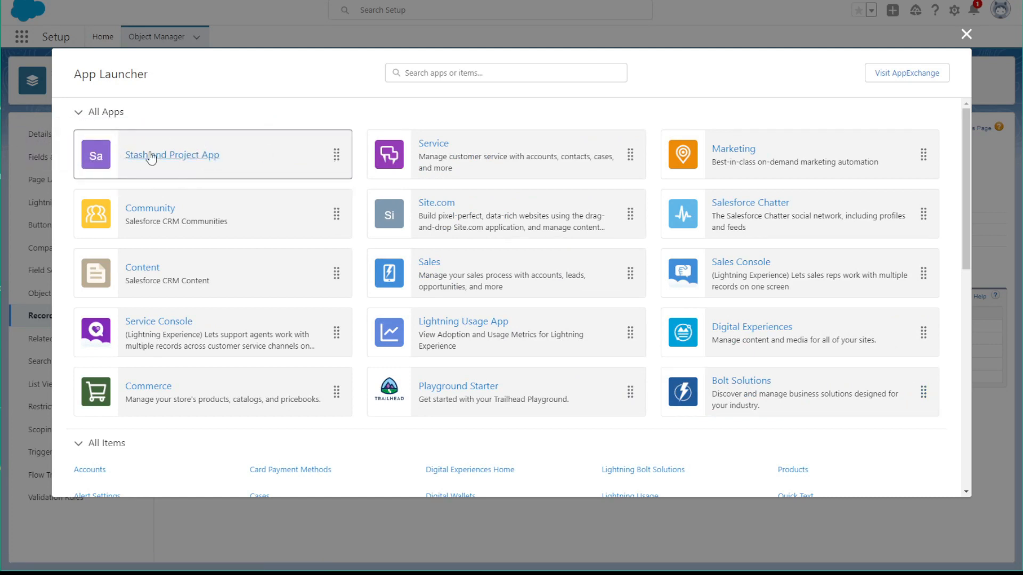
left_click(130, 167)
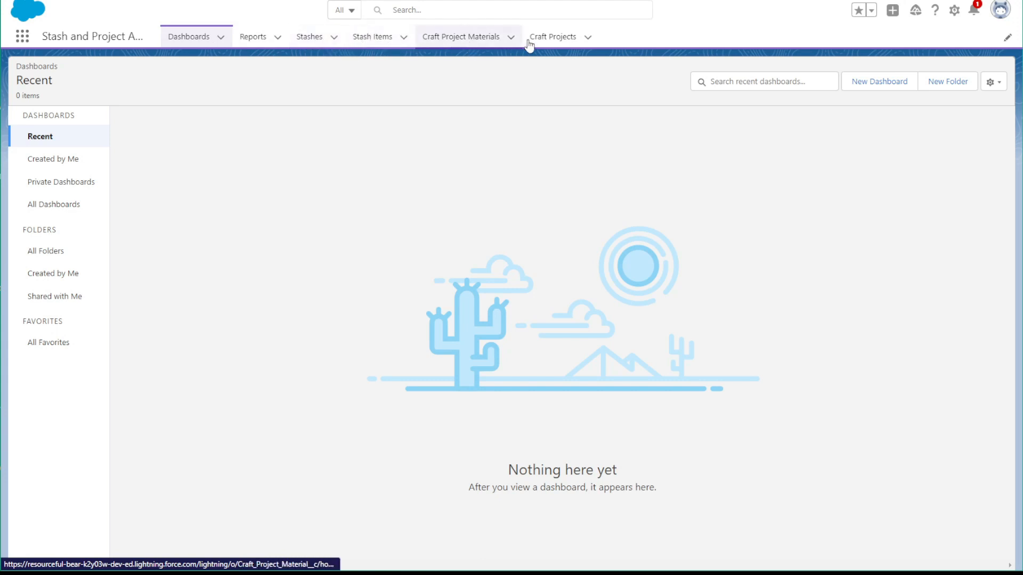
Start a new stash item of record type Yarn, named Yellow Yarn, with a Cost/Value of $21.00
left_click(375, 46)
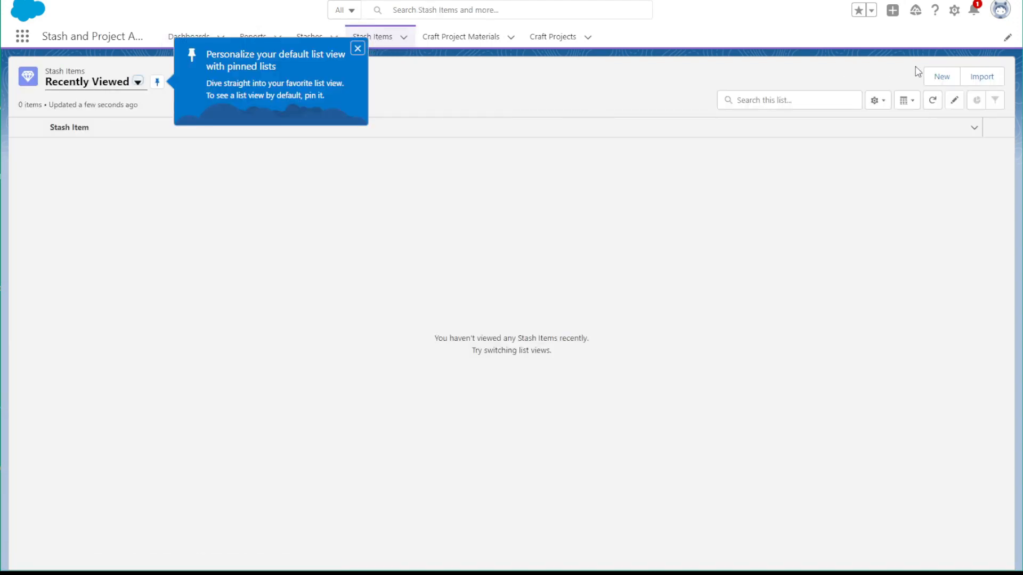
left_click(935, 77)
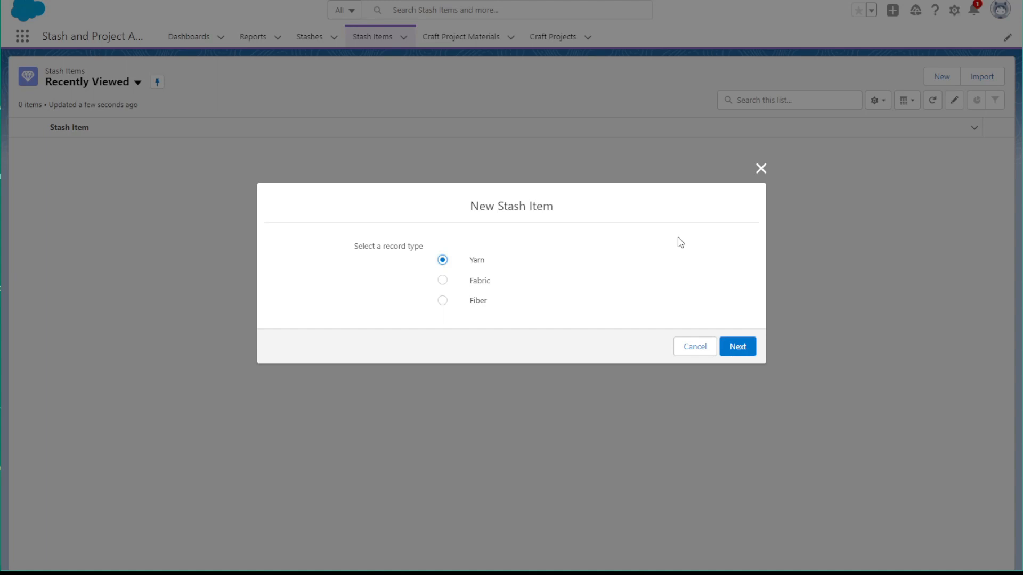
left_click(746, 346)
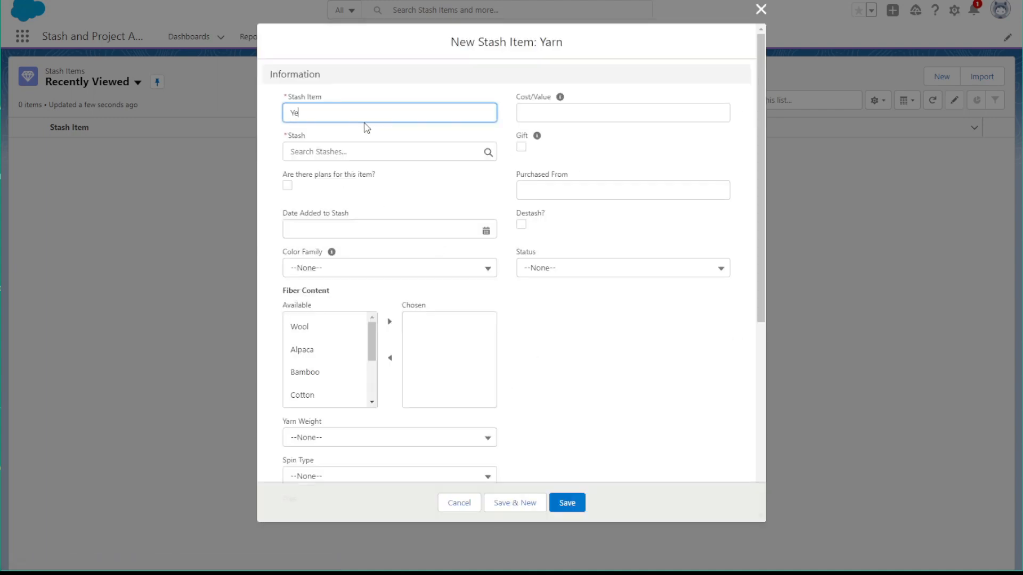
type("Yellow Yarn")
key("Tab")
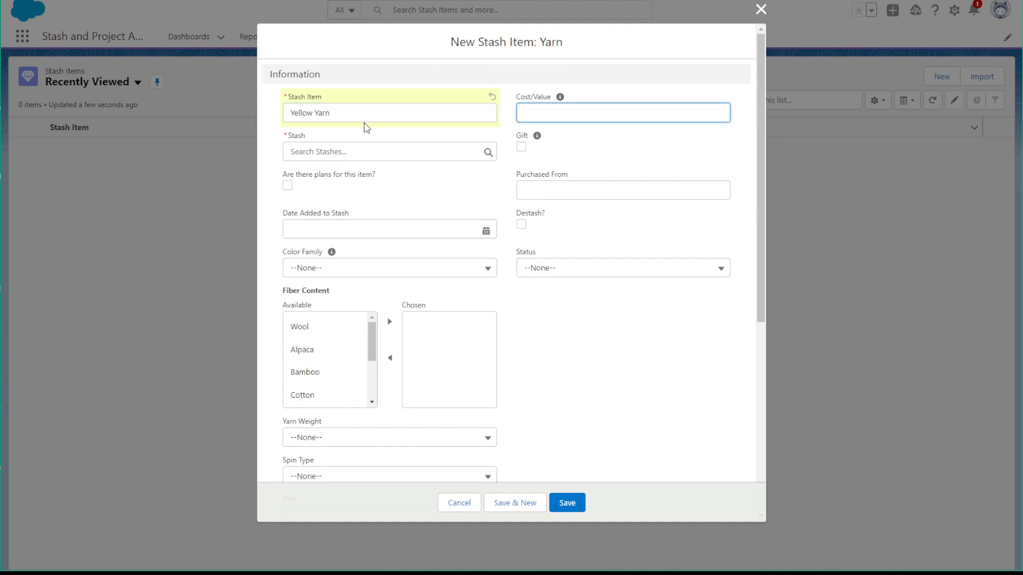
key("Tab")
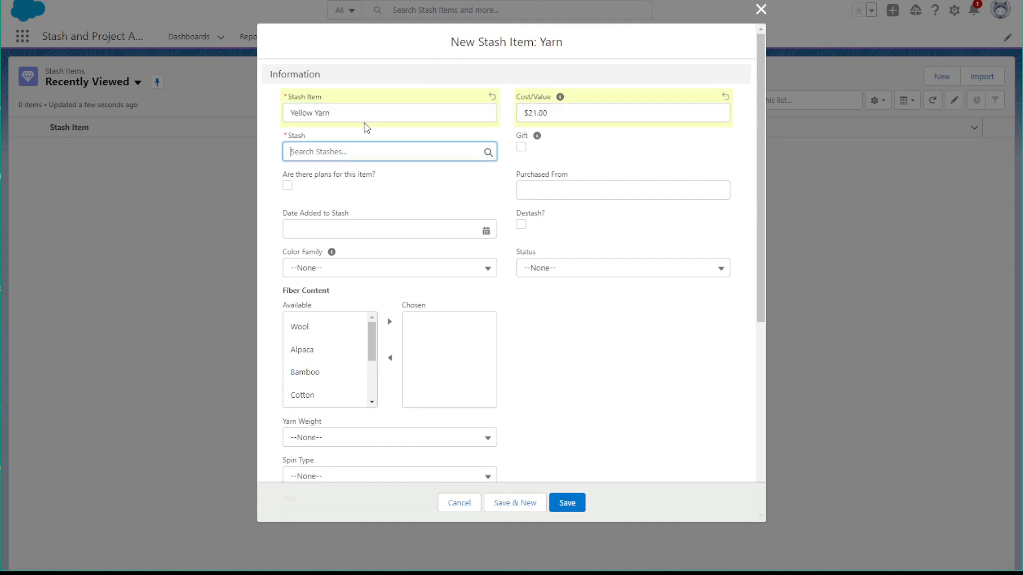
Create a new stash named Yarn Stash from the item's Stash lookup and assign it to the item
type("y")
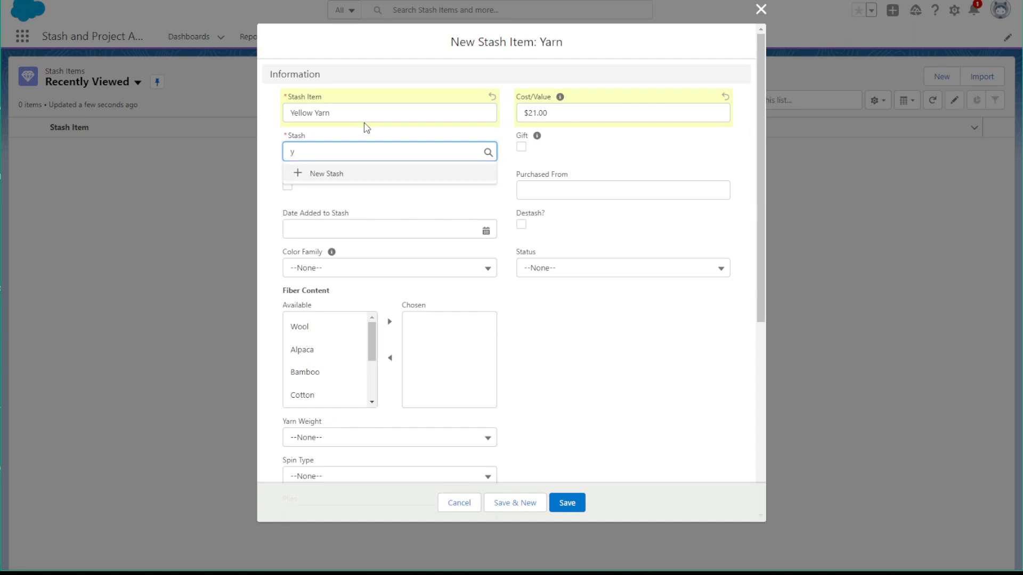
left_click(326, 174)
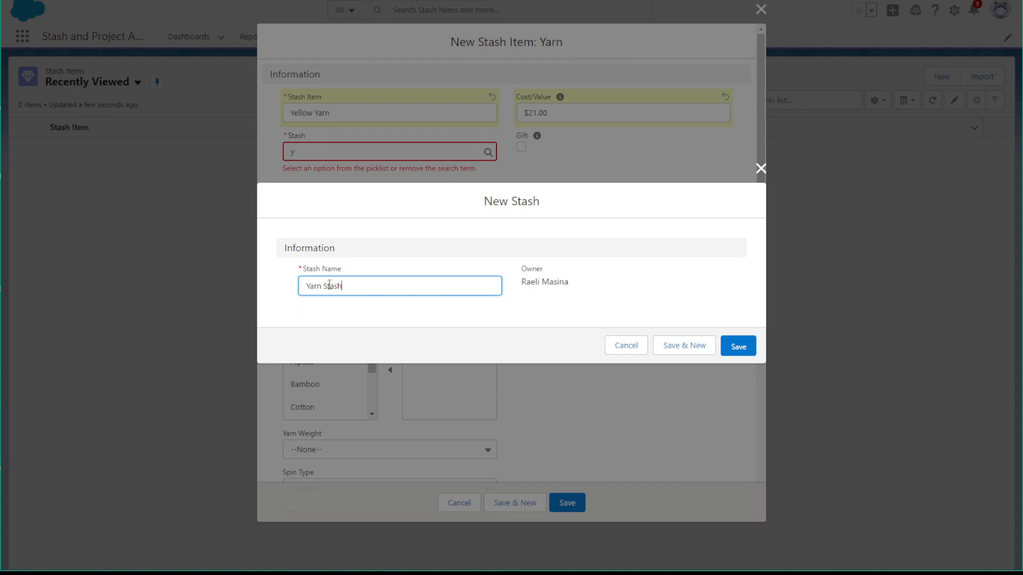
left_click(740, 347)
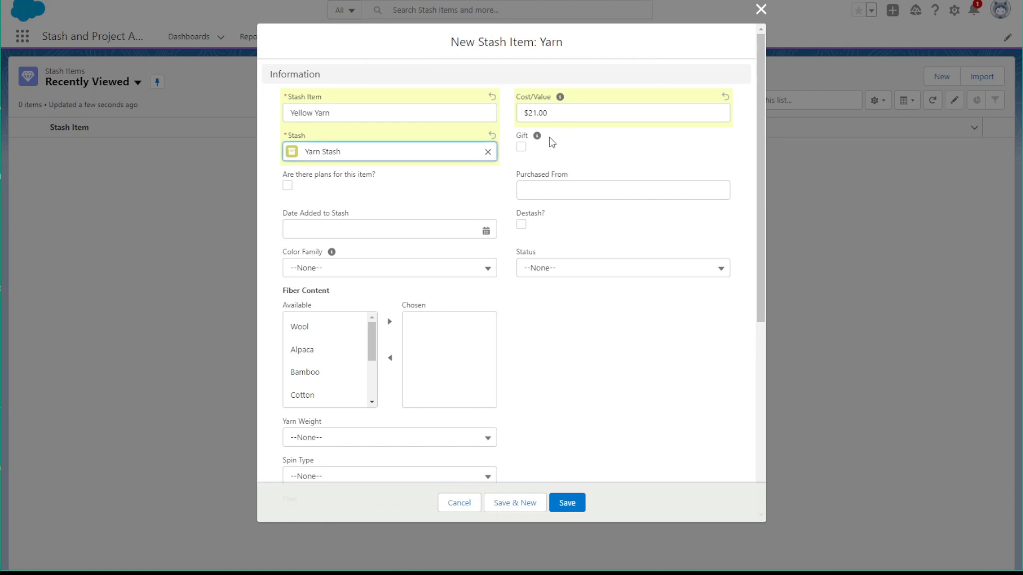
Fill in the yarn item with Purchased From Blue Store, Date Added to Stash 6/29/2022 and Color Family Yellow
left_click(573, 192)
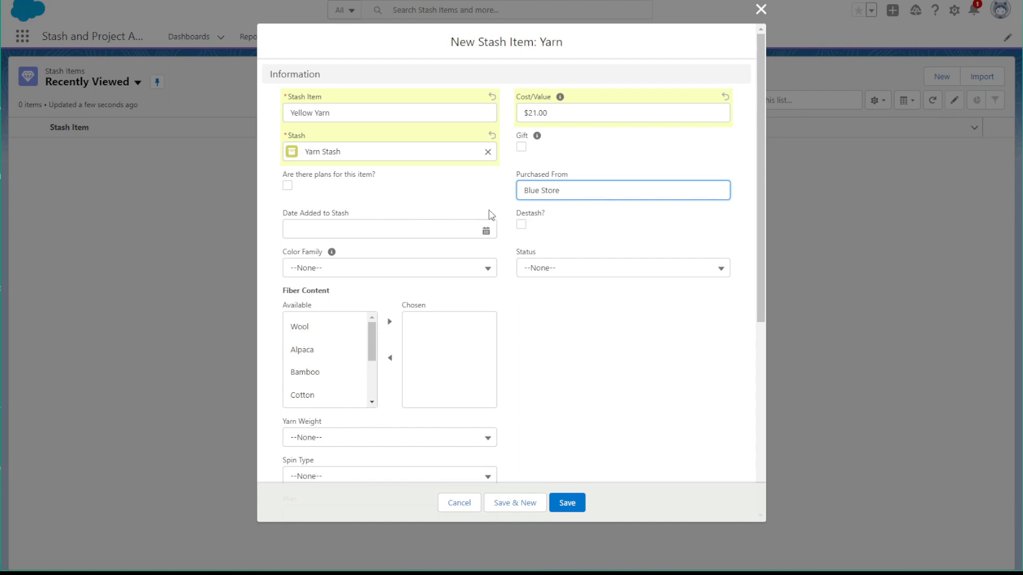
left_click(451, 228)
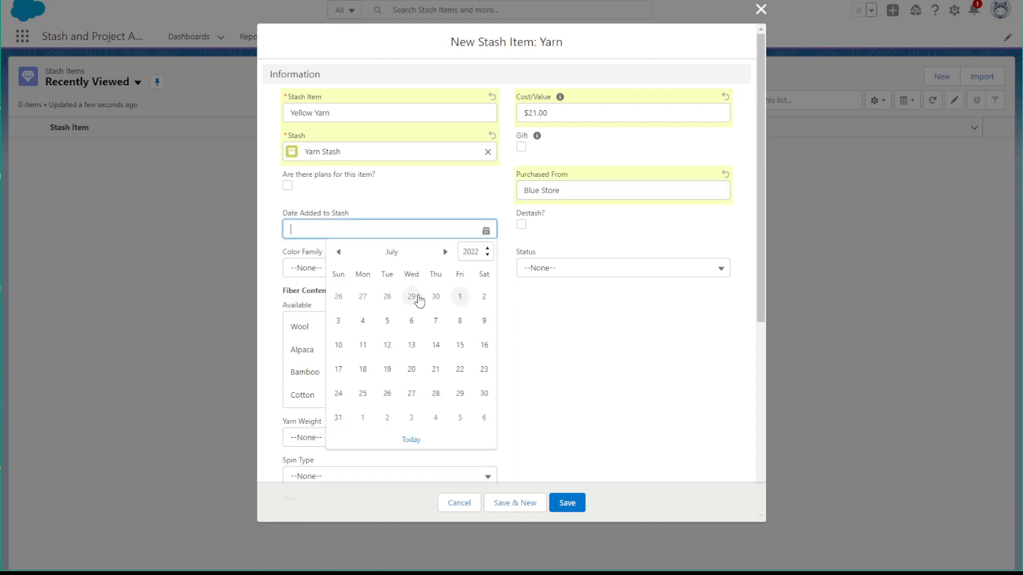
left_click(411, 297)
left_click(407, 274)
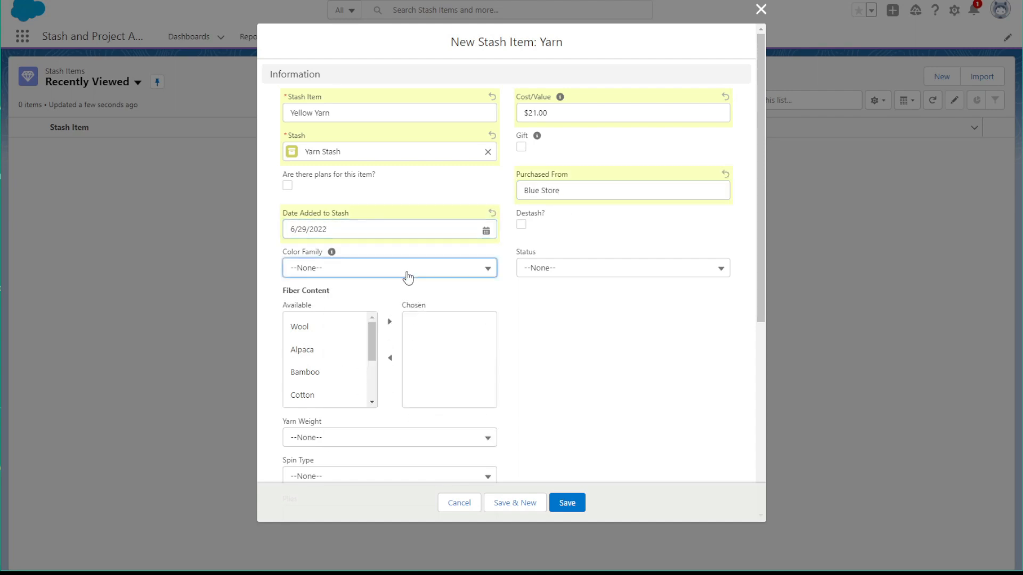
left_click(375, 359)
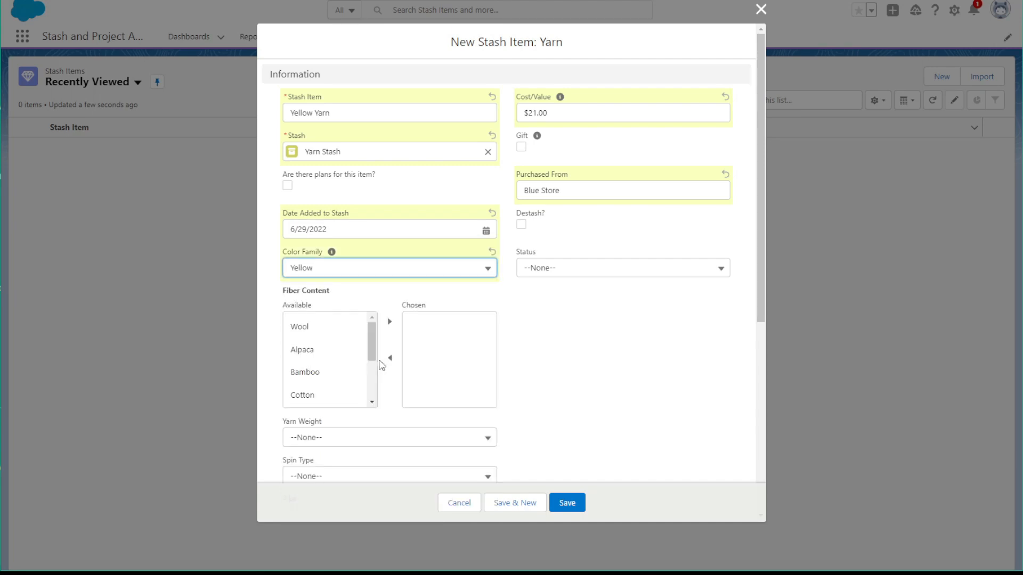
Add Cotton to the item's chosen Fiber Content and set its Status to Sitting
left_click(335, 395)
left_click(389, 322)
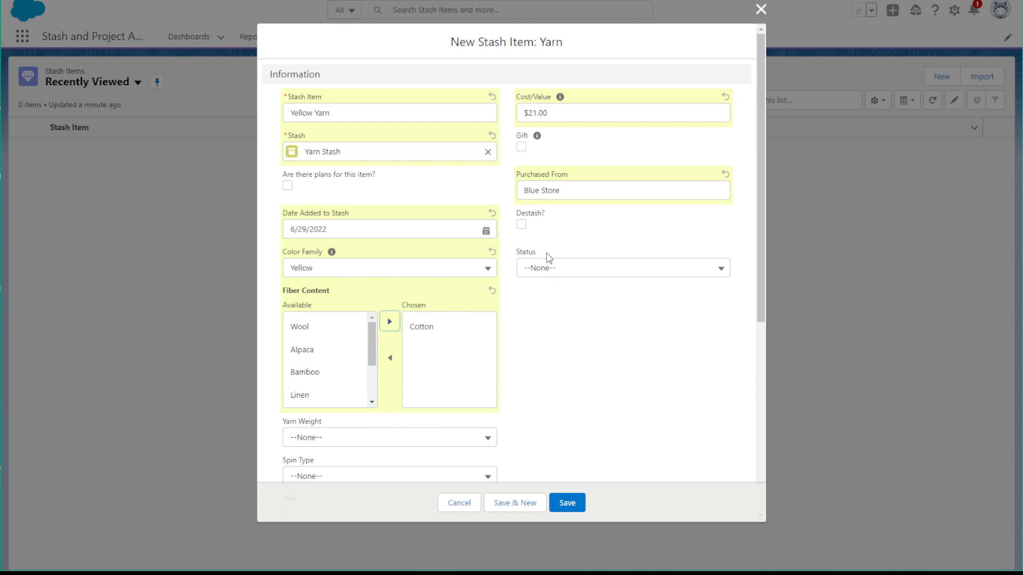
left_click(548, 269)
left_click(543, 314)
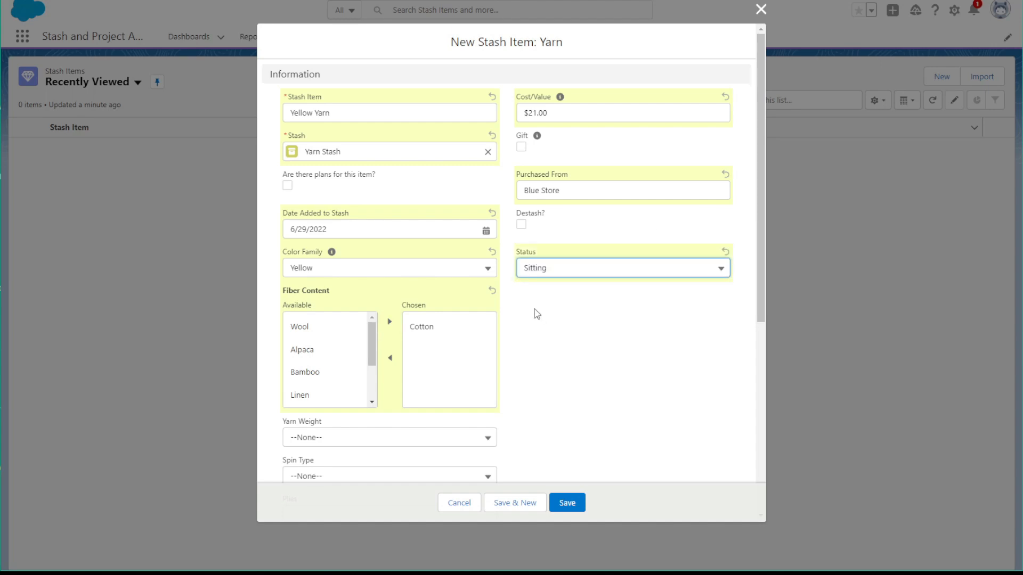
Set both the Yarn Weight and the Spin Type of the yarn item to Worsted
scroll(533, 317, "down", 5)
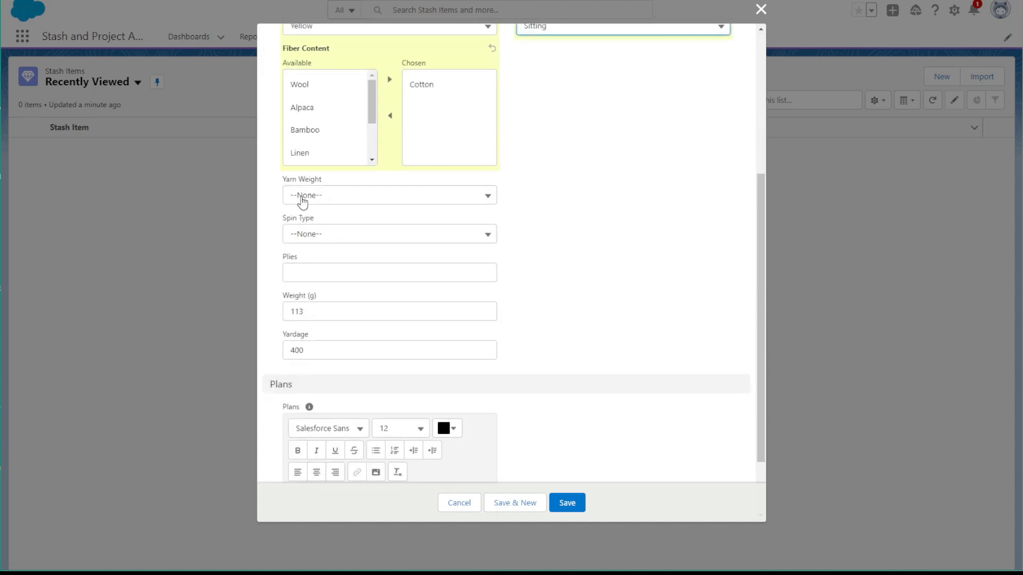
left_click(302, 202)
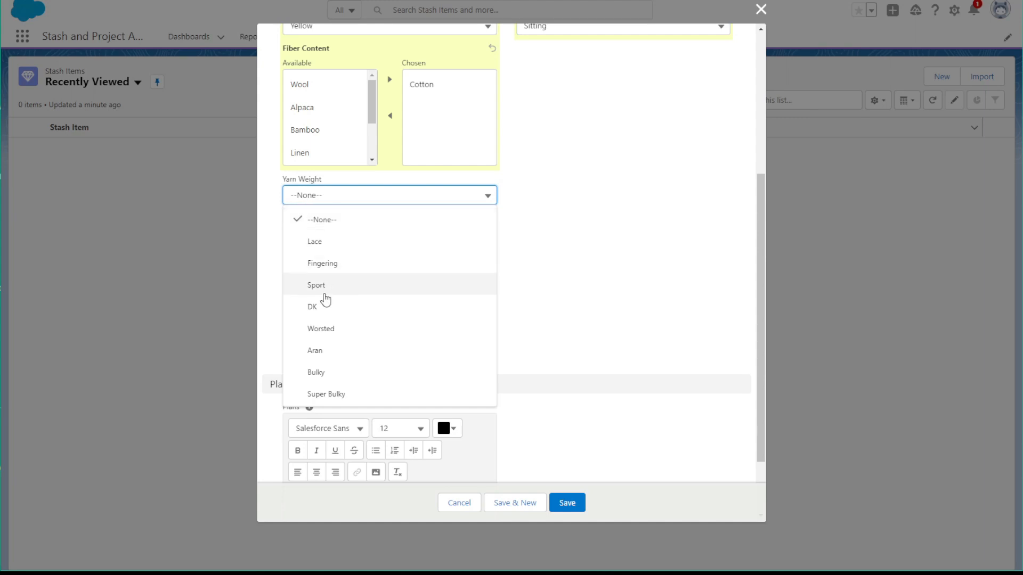
left_click(322, 329)
left_click(318, 238)
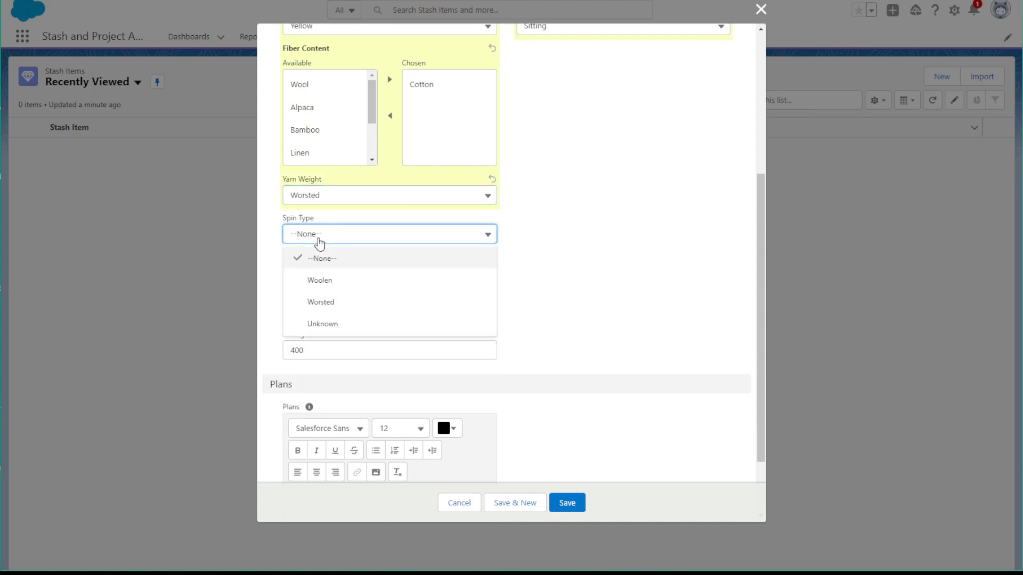
left_click(312, 301)
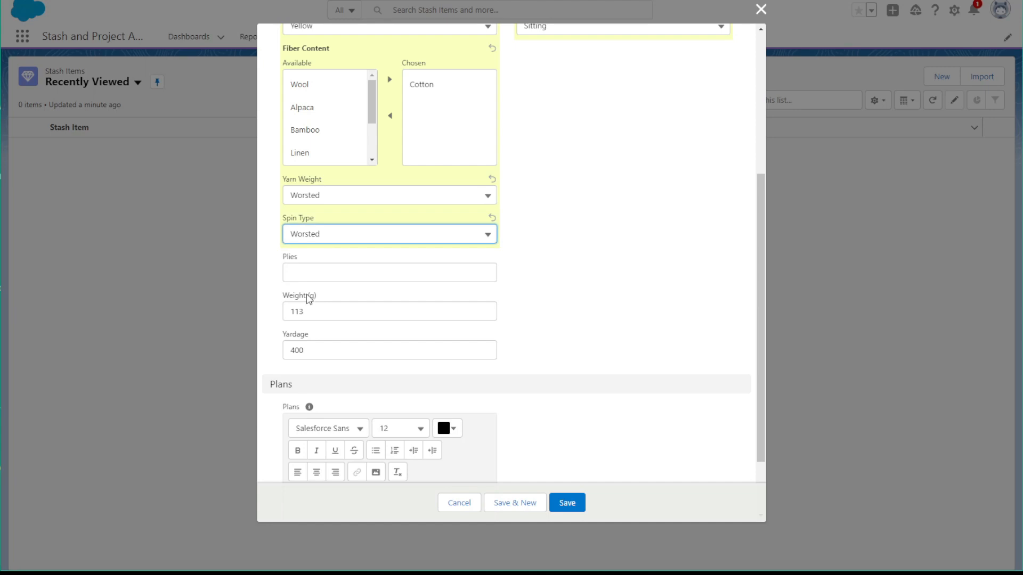
Set the yarn item's Plies to 3, Weight (g) to 100 and Yardage to 200
left_click(310, 270)
type("3")
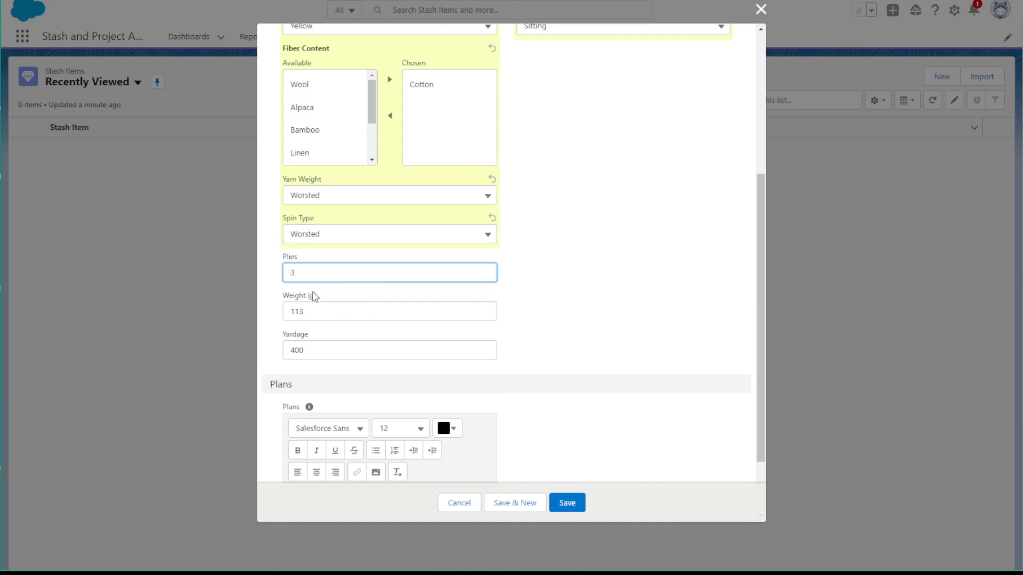
key("Tab")
type("1")
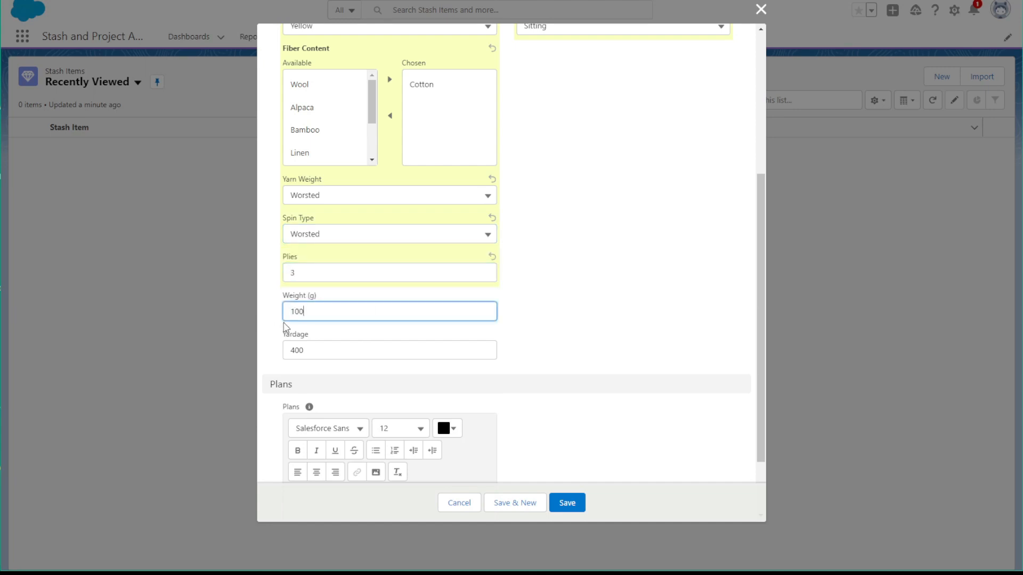
type("00")
key("Tab")
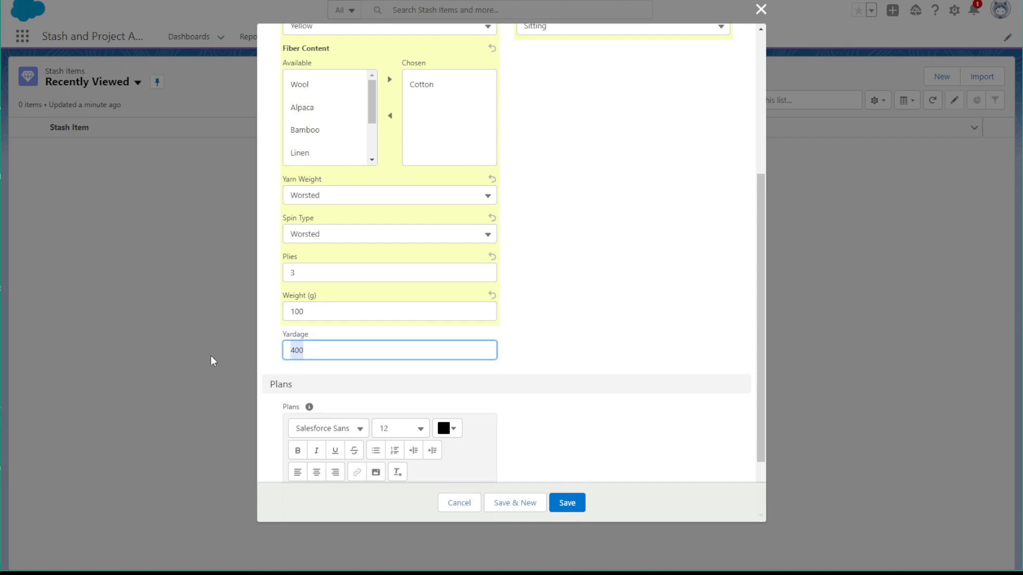
type("200")
left_click(633, 370)
Review the completed Yellow Yarn entry, save it and start another new stash item
scroll(498, 410, "down", 2)
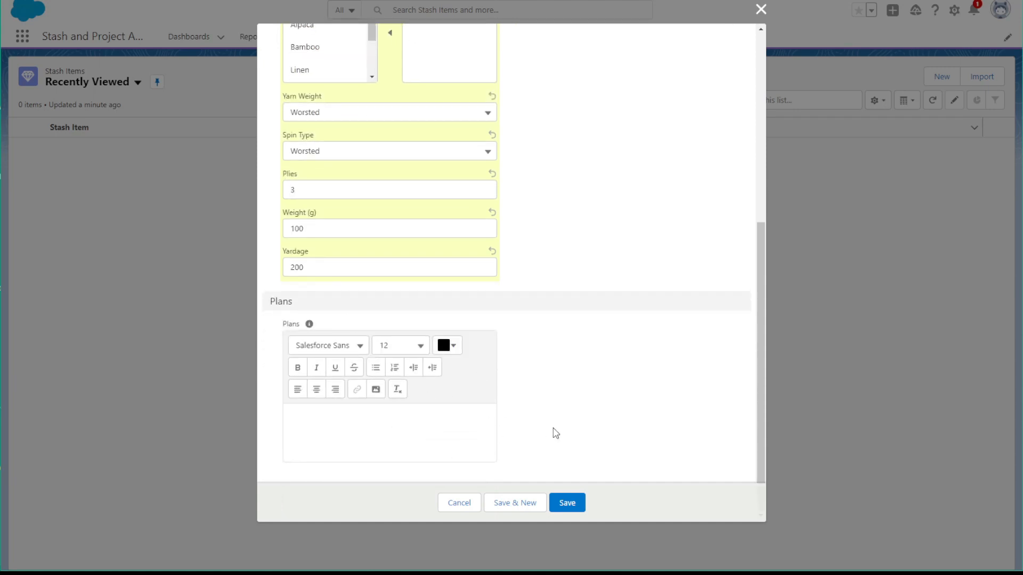
scroll(554, 431, "up", 8)
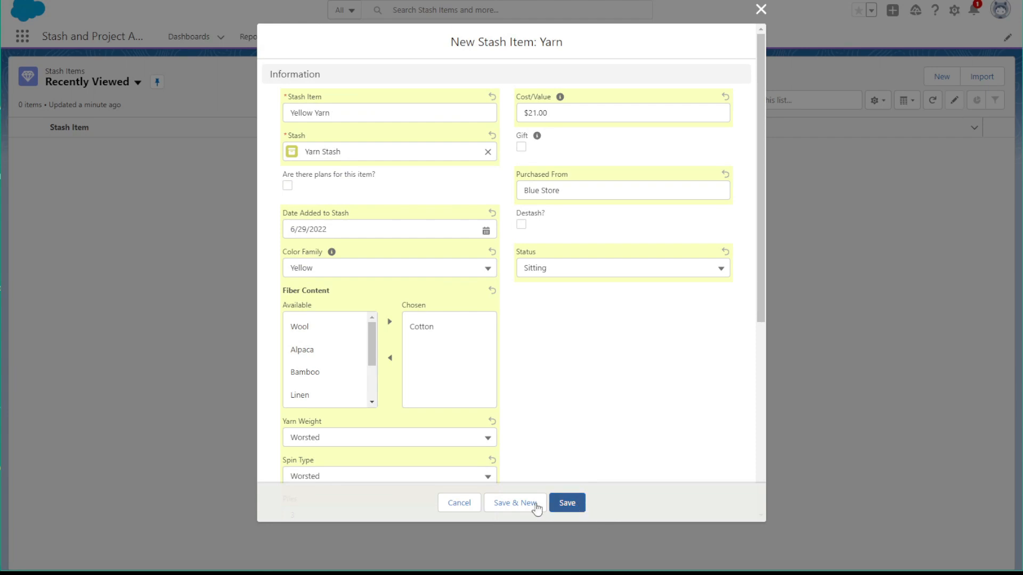
left_click(515, 513)
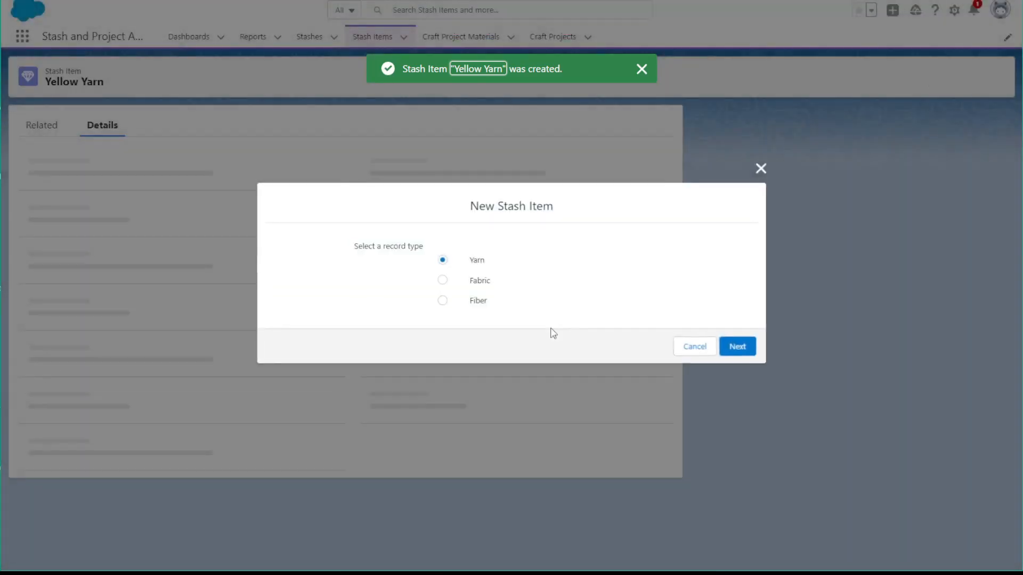
Choose the Fiber record type for the new stash item, examine which fields its form offers, and cancel the entry
left_click(442, 300)
left_click(728, 347)
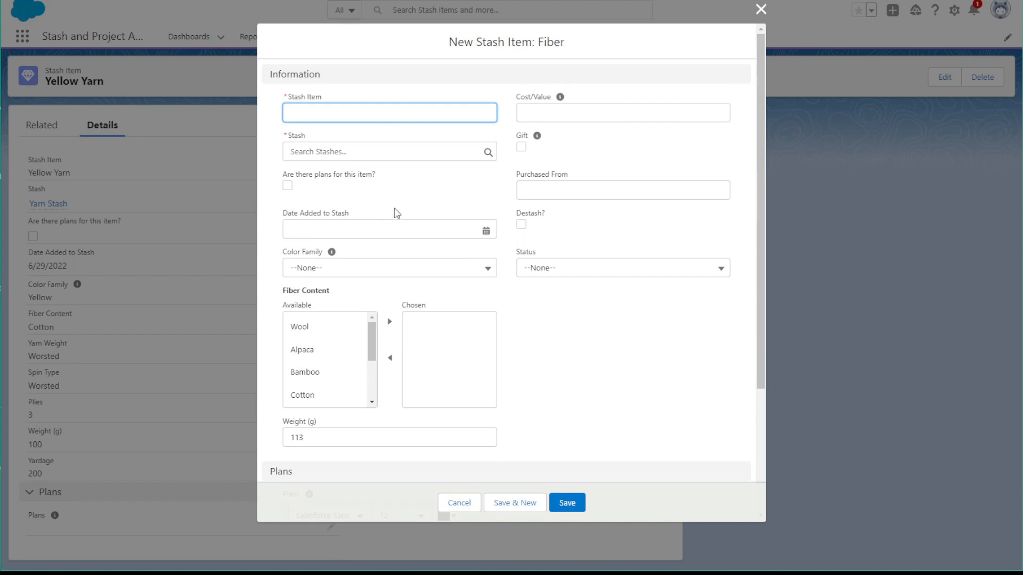
scroll(397, 216, "down", 1)
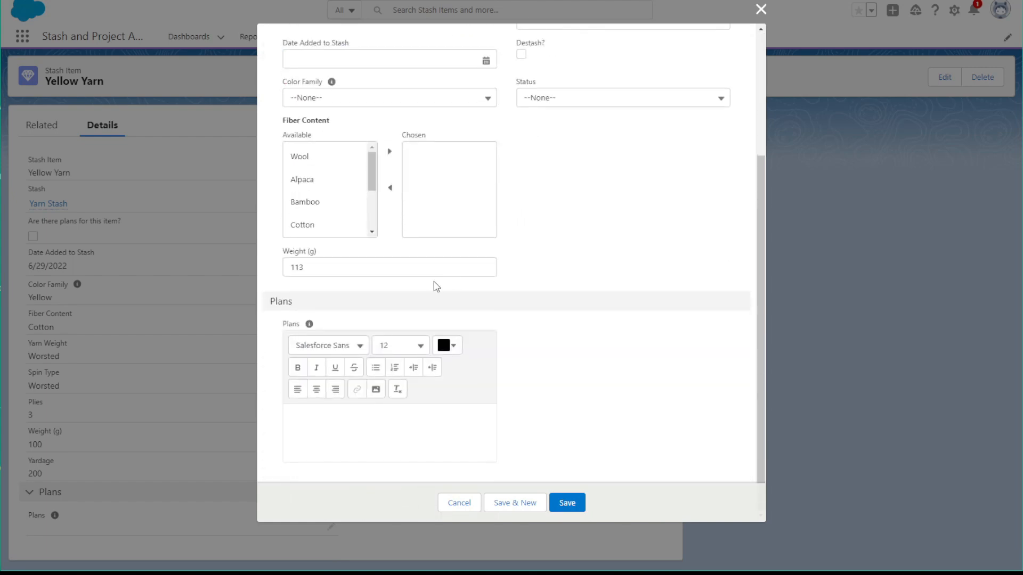
scroll(429, 282, "up", 3)
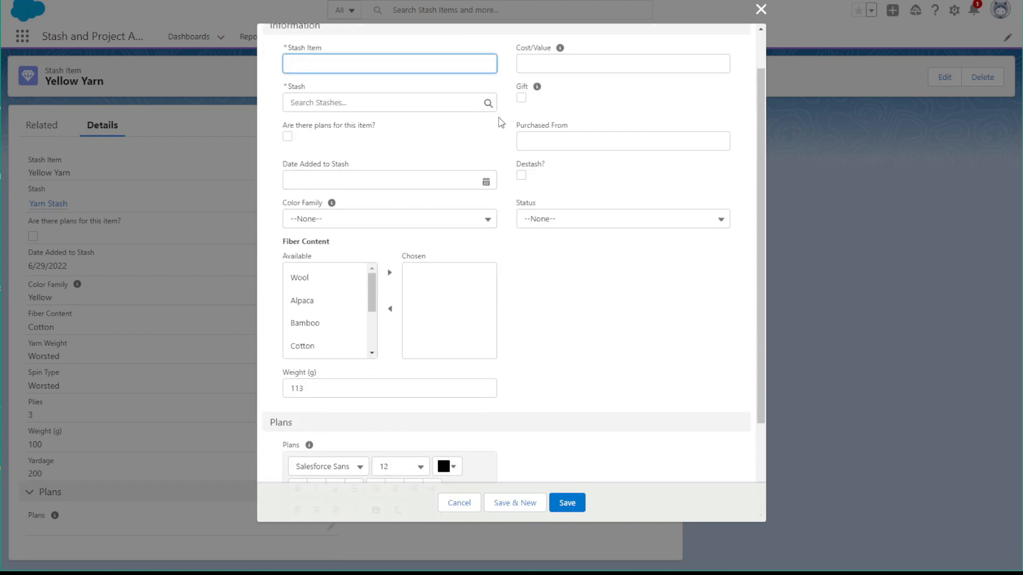
scroll(522, 192, "up", 1)
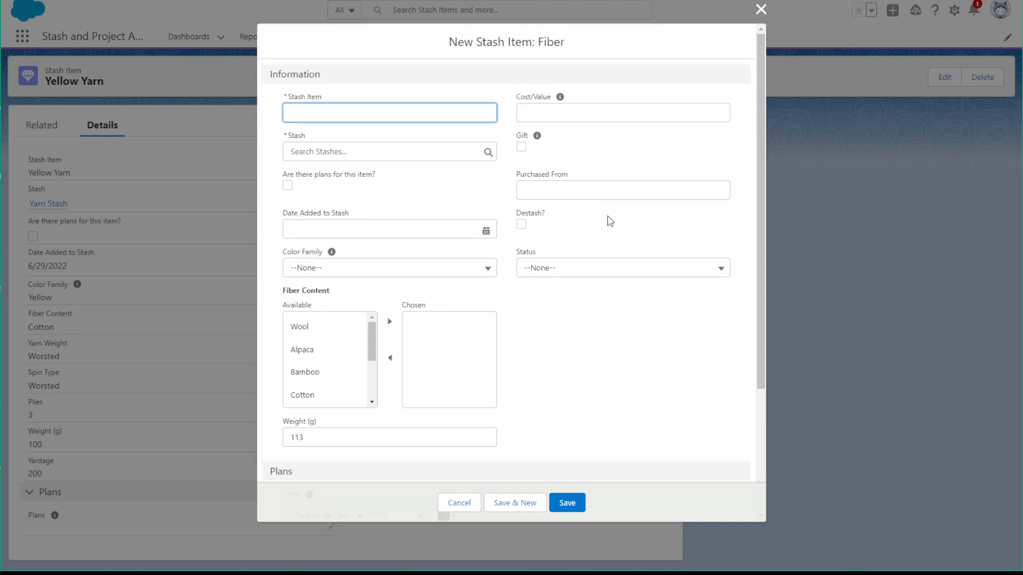
scroll(605, 226, "down", 3)
left_click(459, 504)
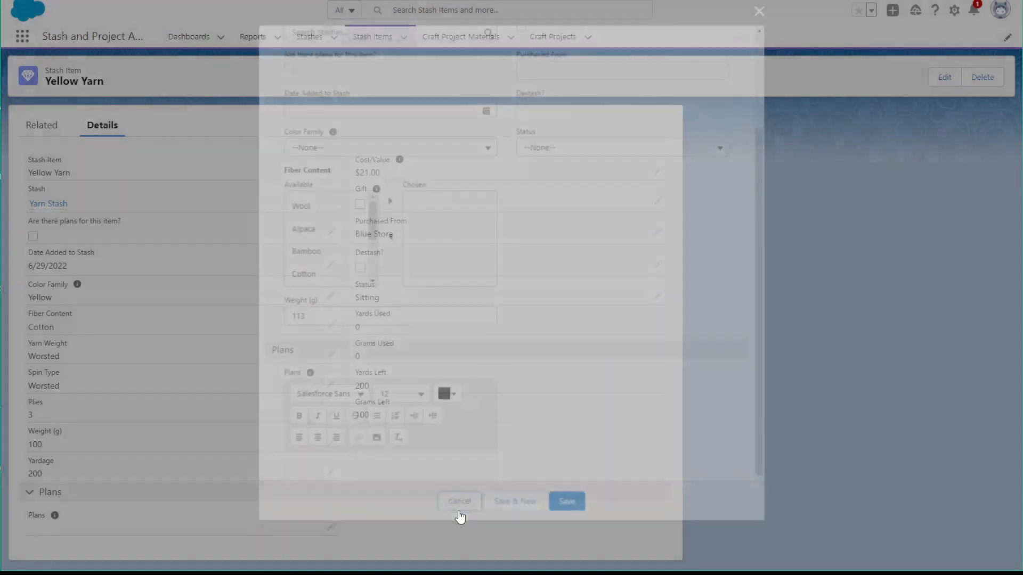
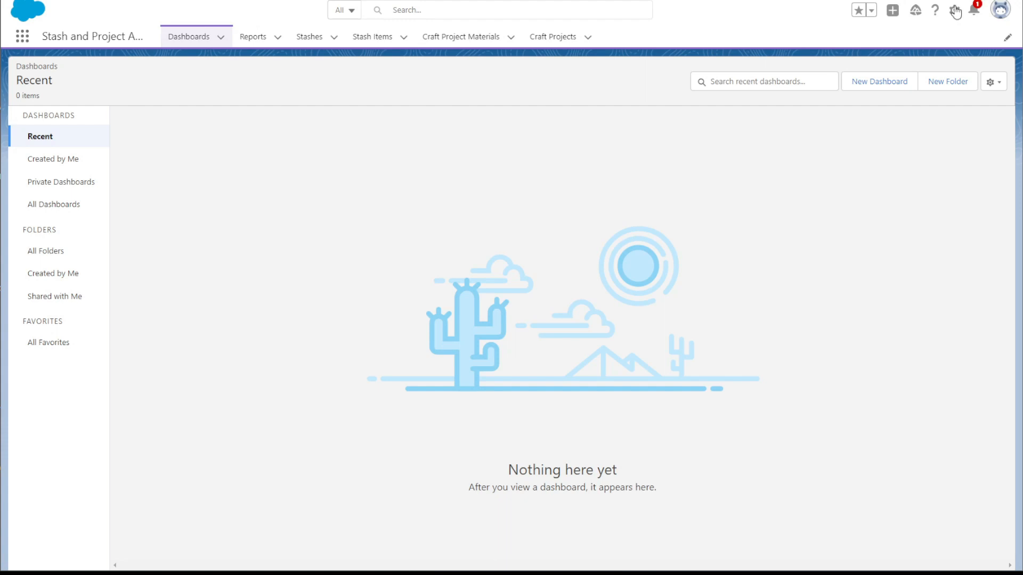
Go to Setup and find the Data Import Wizard by searching for import
left_click(954, 11)
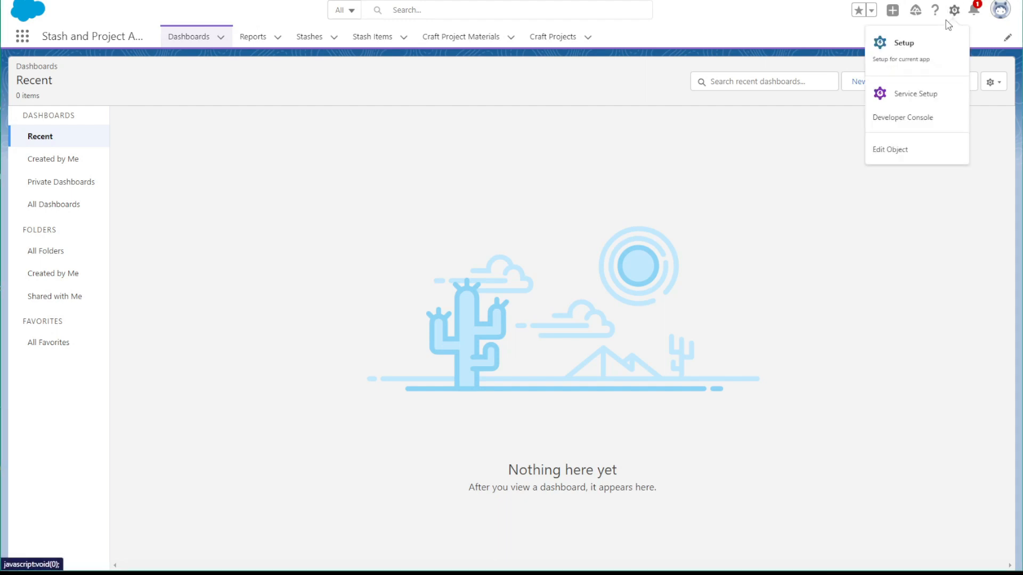
left_click(914, 49)
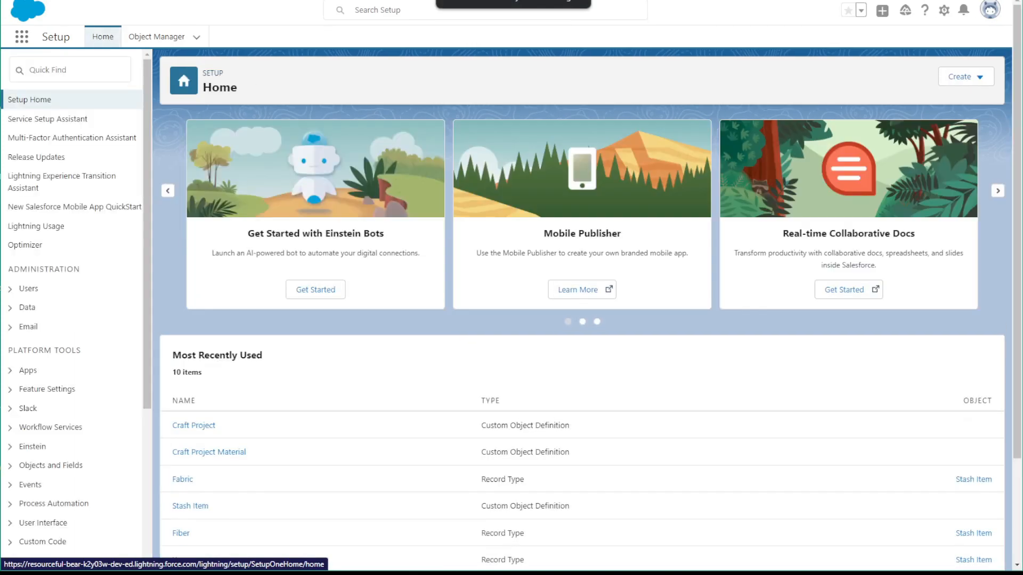
left_click(70, 69)
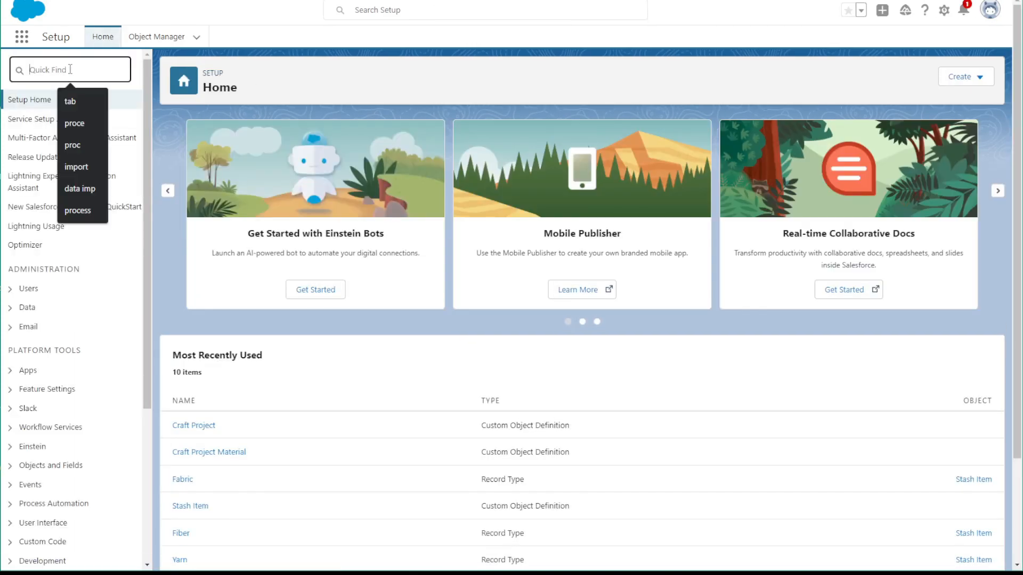
type("import")
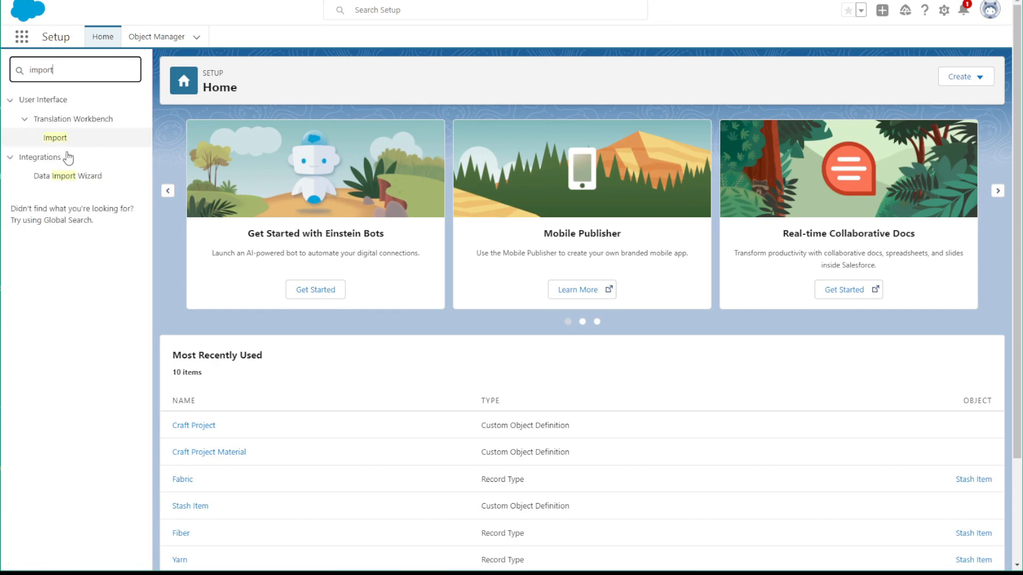
left_click(67, 176)
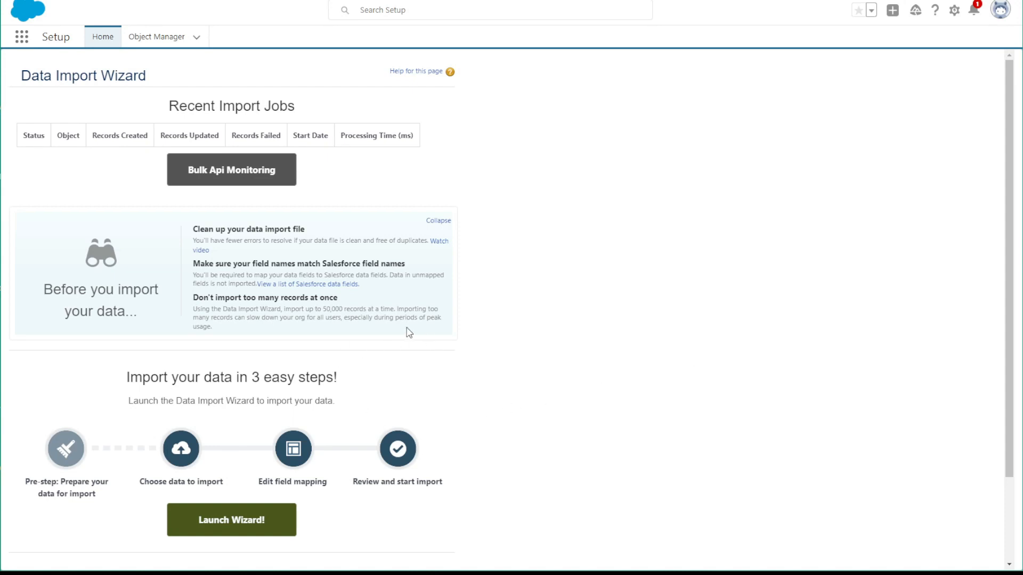
Launch the import wizard and check the column headers of the YarnStash file in Excel
left_click(249, 521)
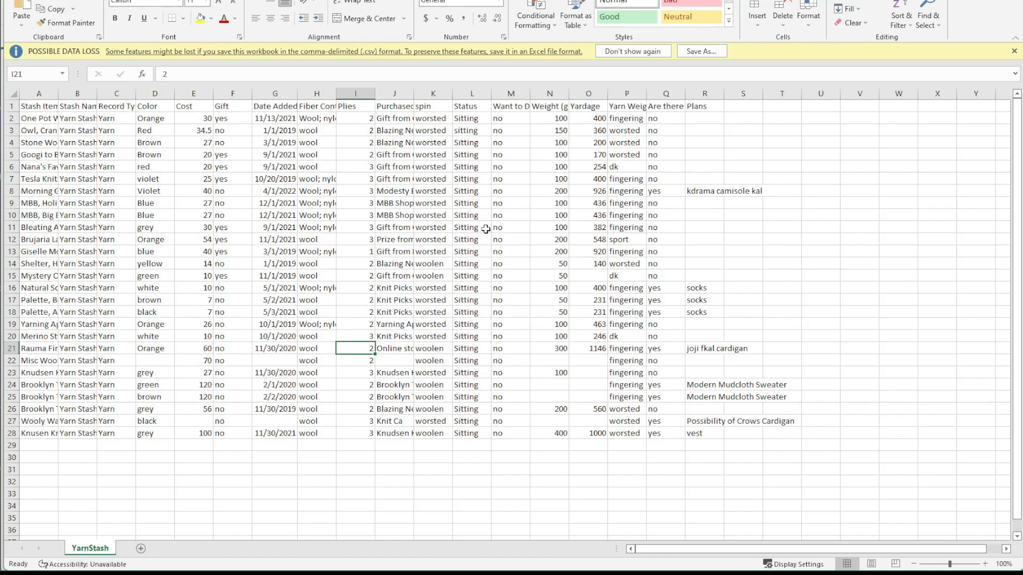
left_click(13, 105)
left_click(40, 105)
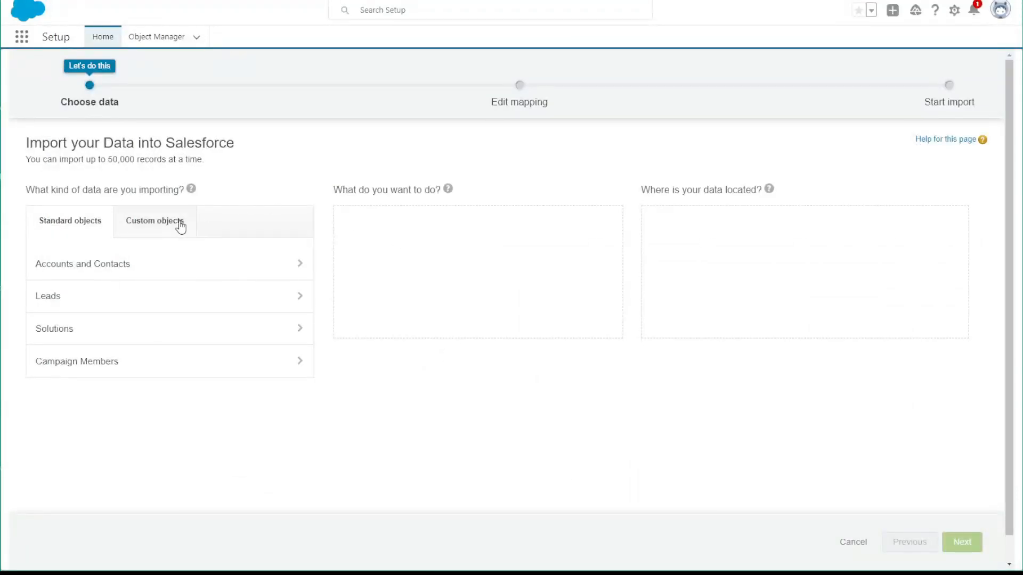
Back in the Salesforce import wizard, choose the custom object Stash Items and the option to add new records
left_click(173, 227)
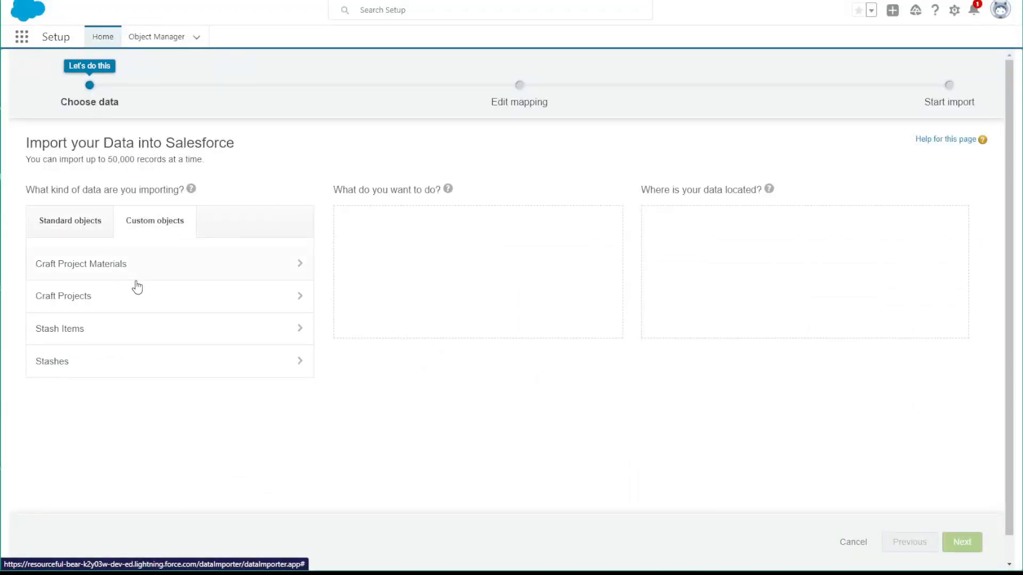
left_click(91, 341)
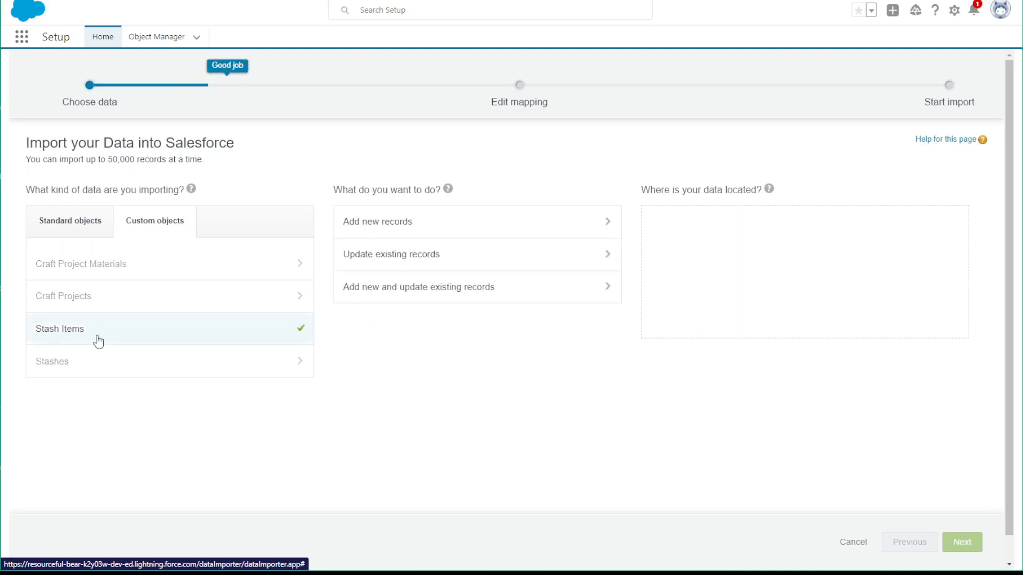
left_click(424, 229)
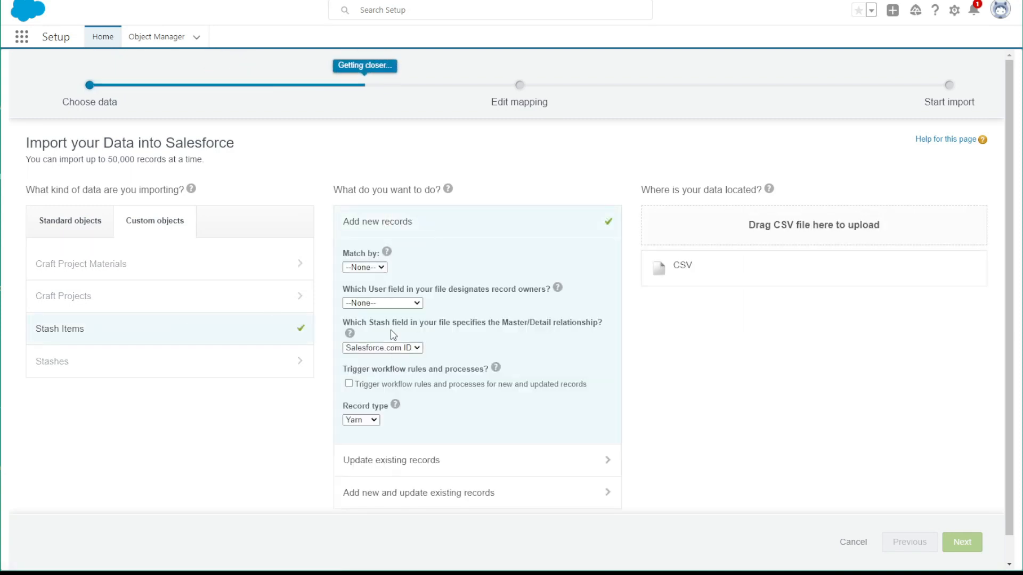
Use Stash Name to identify the master/detail relationship and set the record type of the imported items to Yarn
left_click(391, 349)
left_click(368, 358)
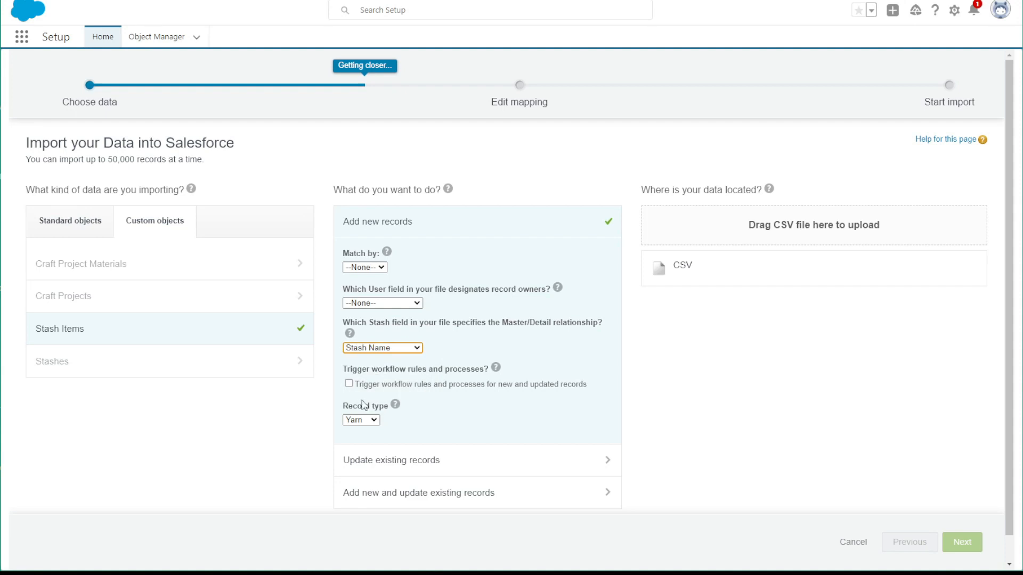
left_click(359, 421)
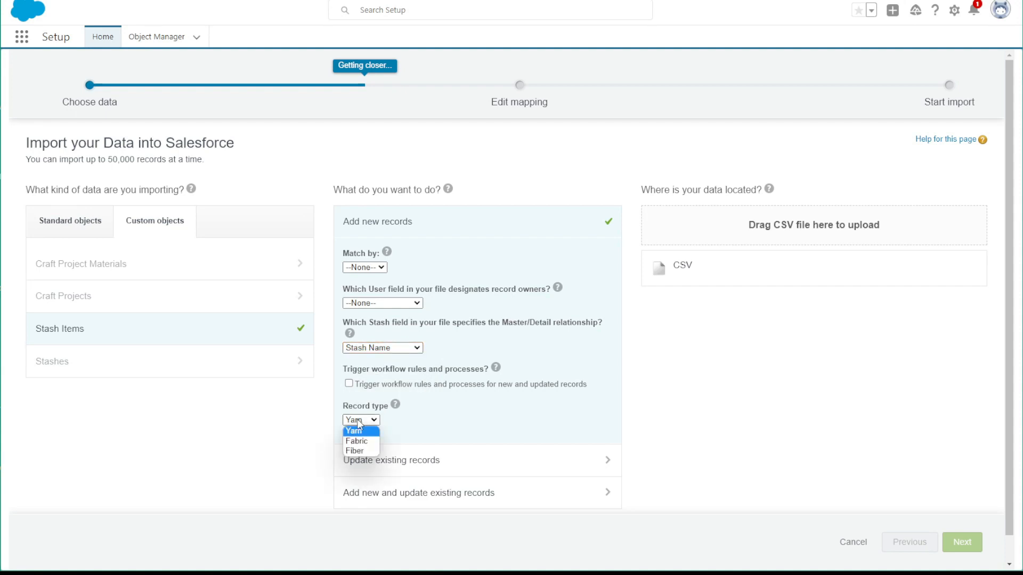
left_click(356, 430)
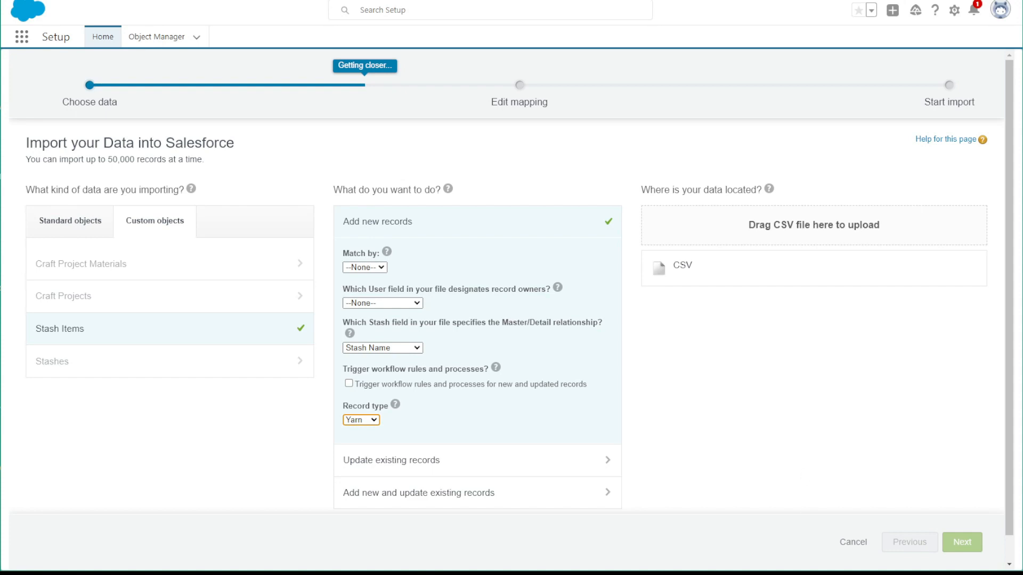
Provide YarnStash.csv as the import's data file and proceed to the field mapping
key("alt+Tab")
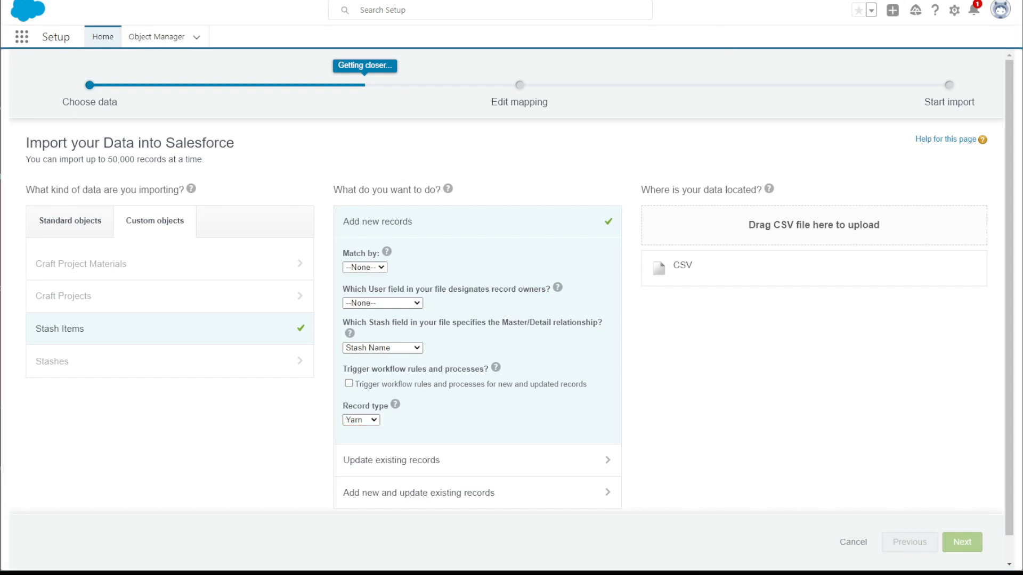
left_click_drag(863, 573, 799, 246)
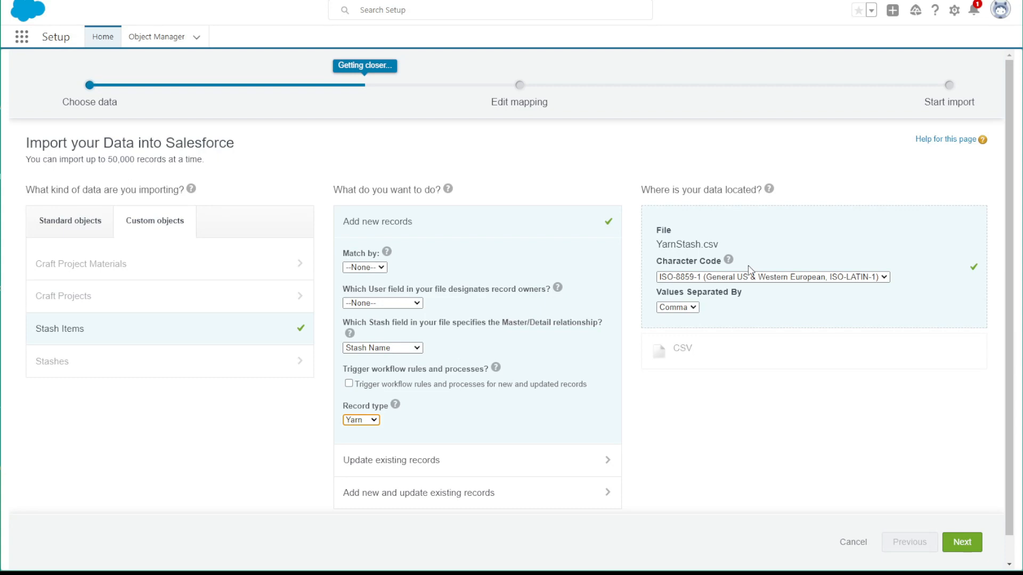
left_click(967, 545)
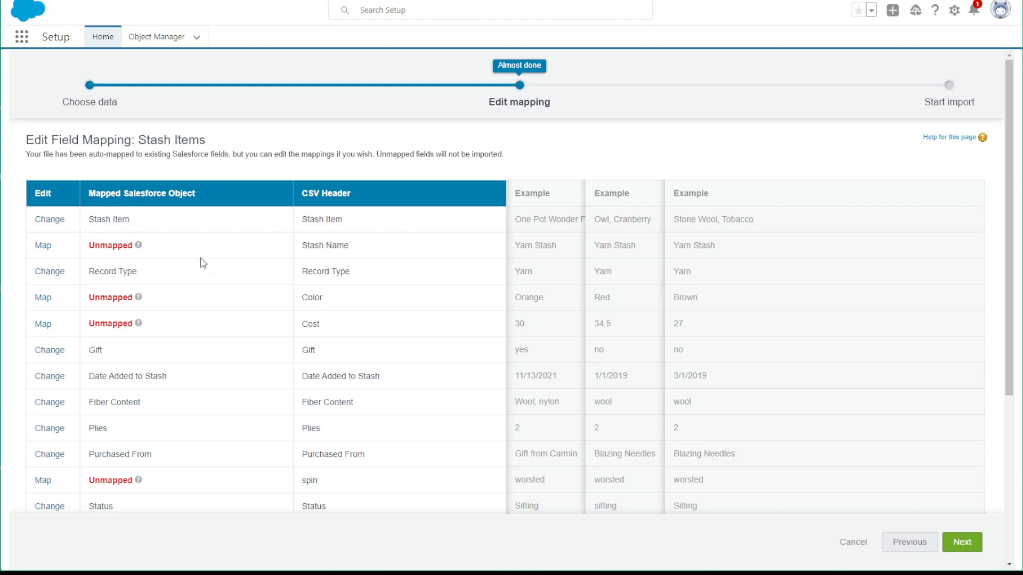
Map the CSV header Stash Name to the Stash field and Color to Color Family
left_click(43, 247)
left_click(379, 259)
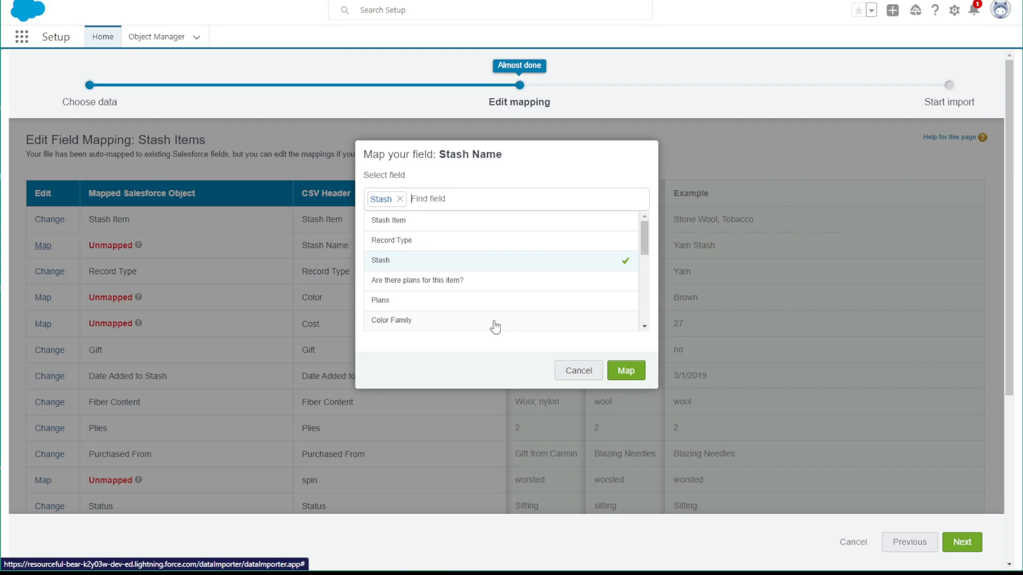
left_click(624, 371)
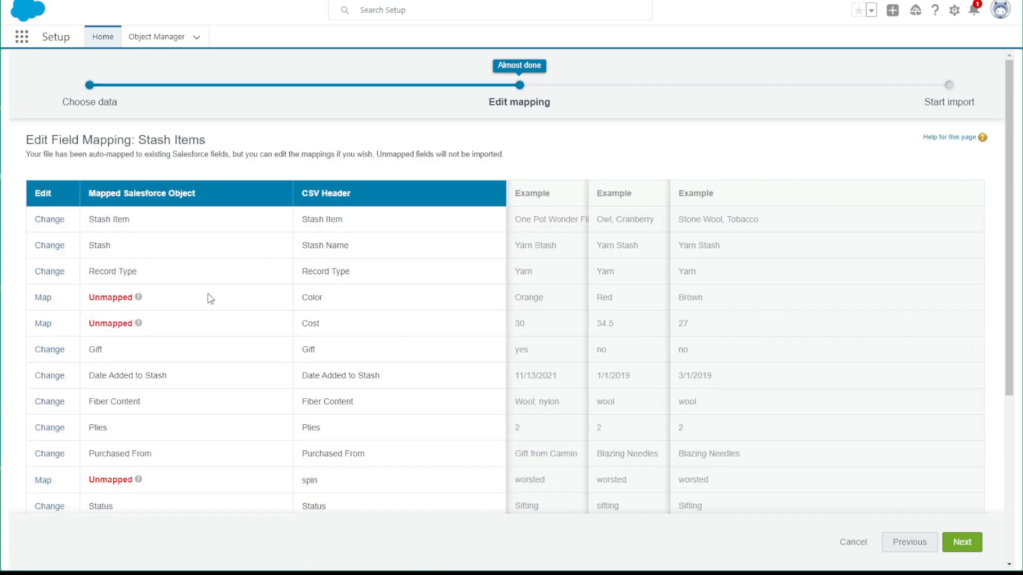
left_click(43, 297)
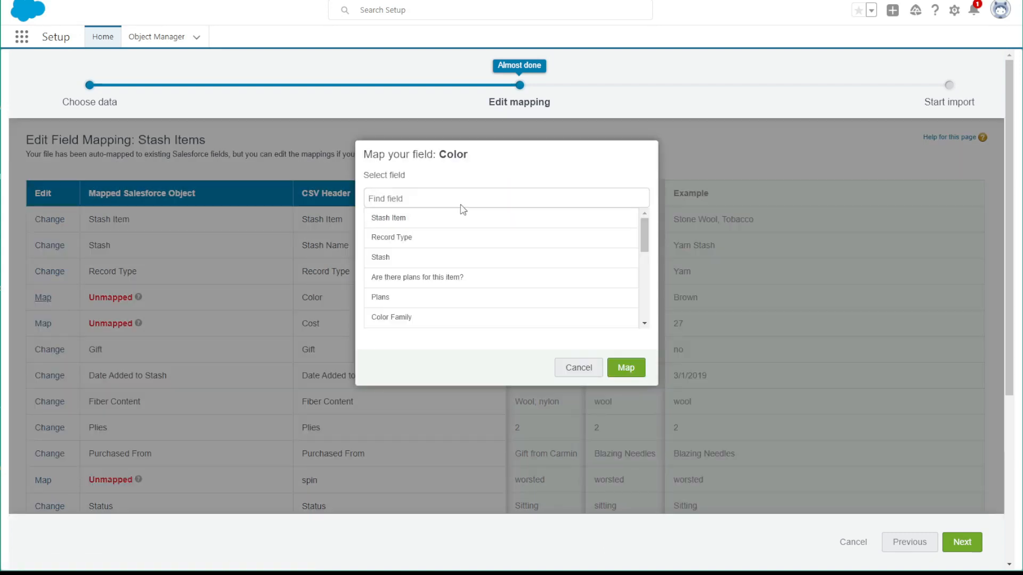
left_click(400, 318)
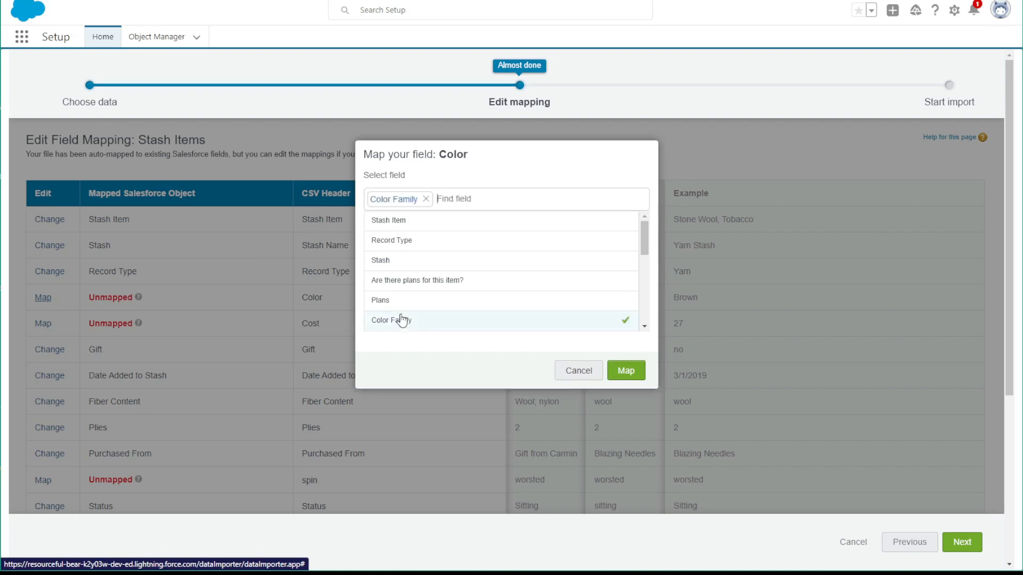
left_click(622, 370)
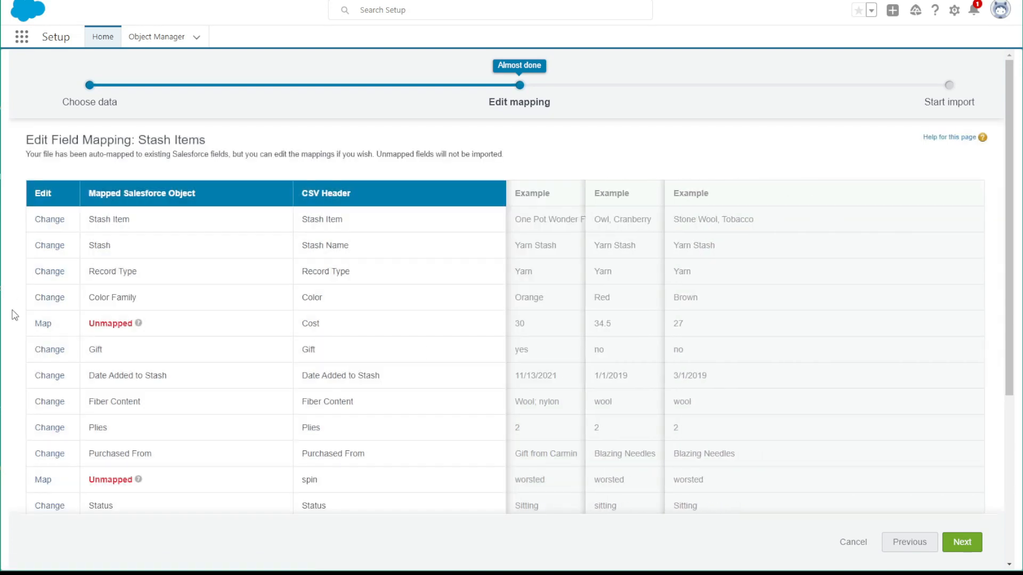
Map the CSV header Cost to the Cost/Value field
left_click(43, 323)
scroll(452, 242, "down", 5)
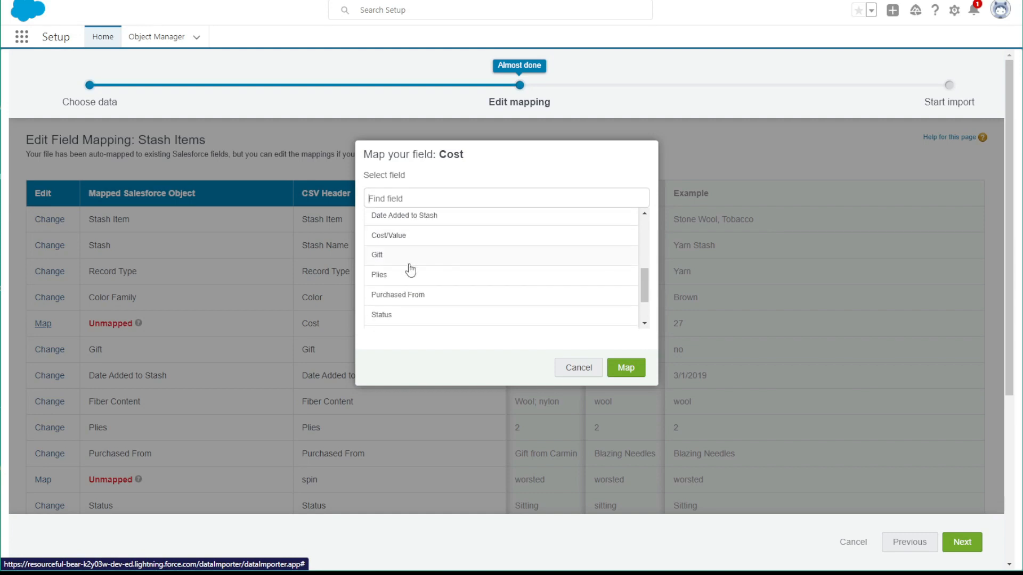
left_click(379, 237)
left_click(623, 372)
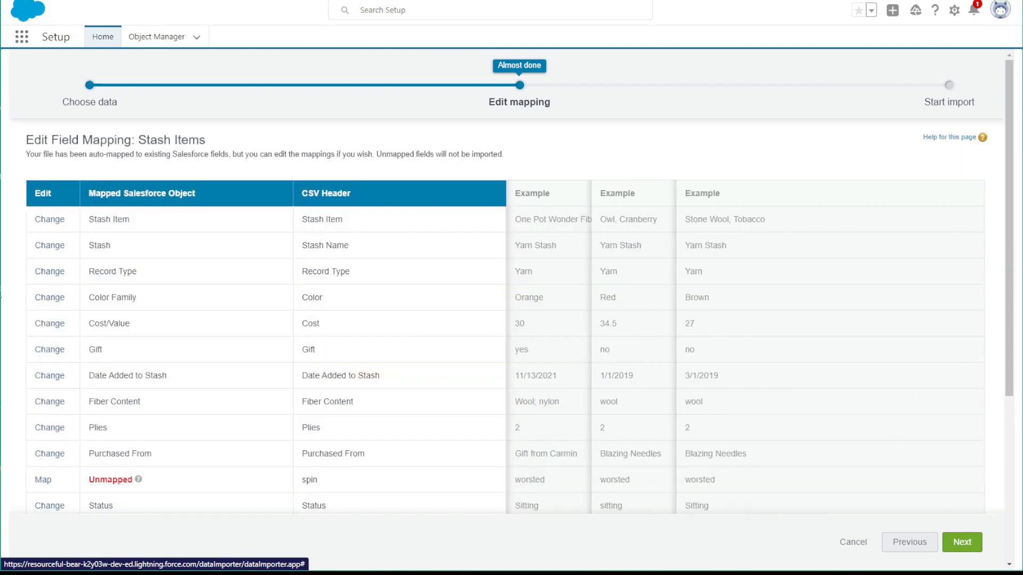
Map the CSV header spin to the Spin Type field
scroll(16, 366, "down", 2)
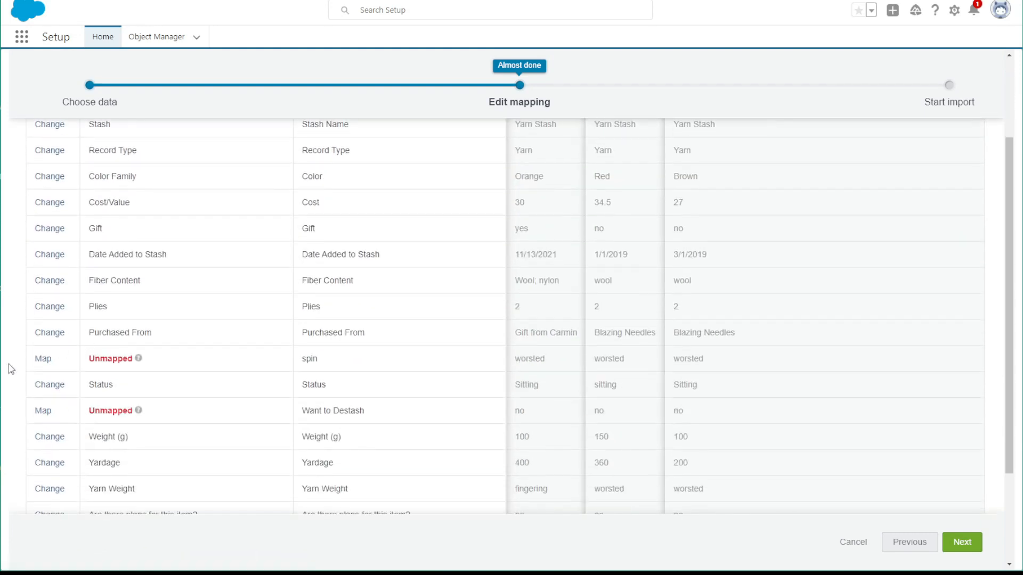
left_click(39, 361)
scroll(448, 291, "down", 1)
scroll(448, 291, "down", 3)
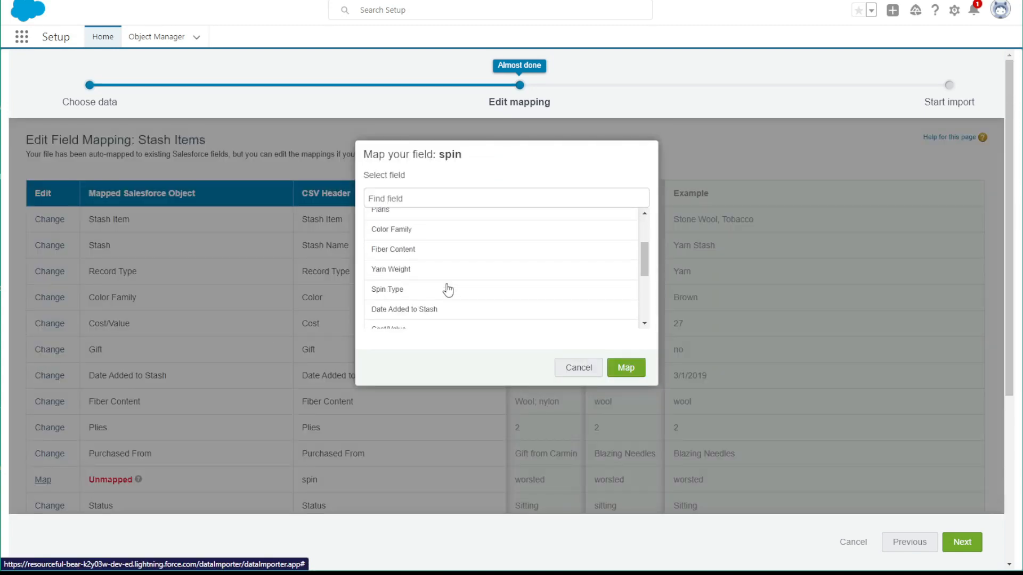
left_click(397, 259)
left_click(621, 373)
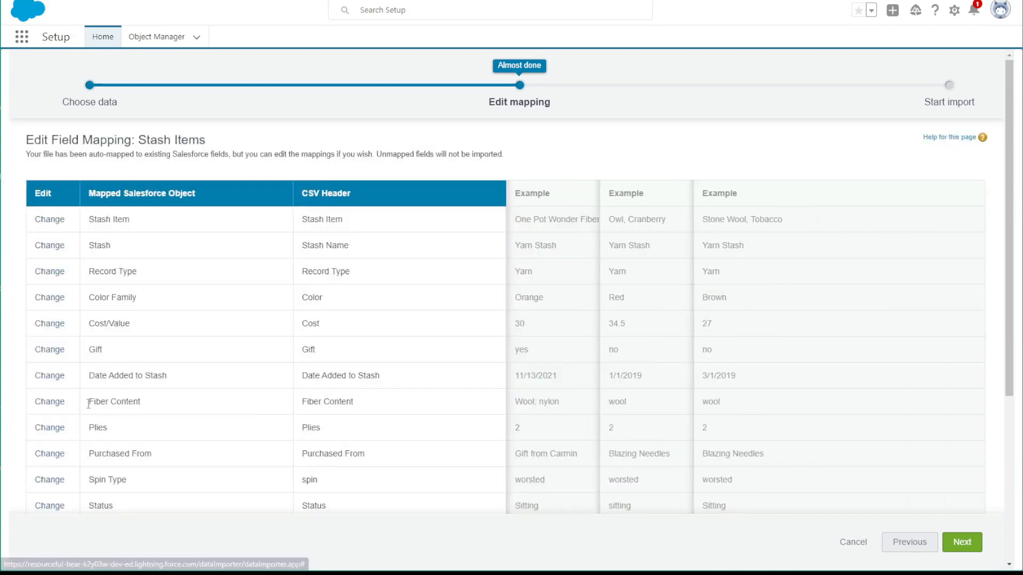
Map the CSV header Want to Destash to the Destash? field
scroll(69, 394, "down", 3)
left_click(46, 352)
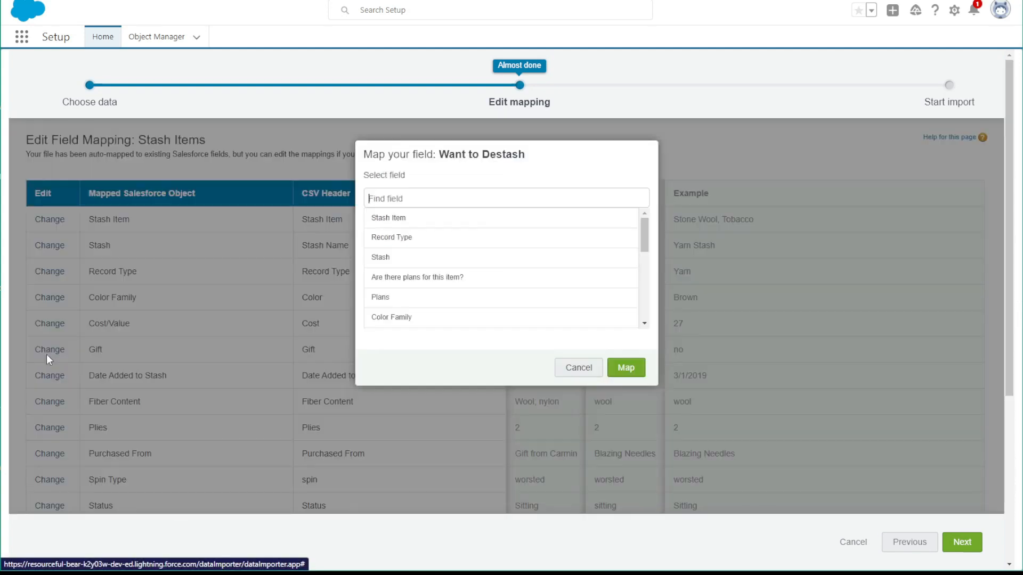
scroll(472, 251, "down", 2)
scroll(472, 251, "down", 3)
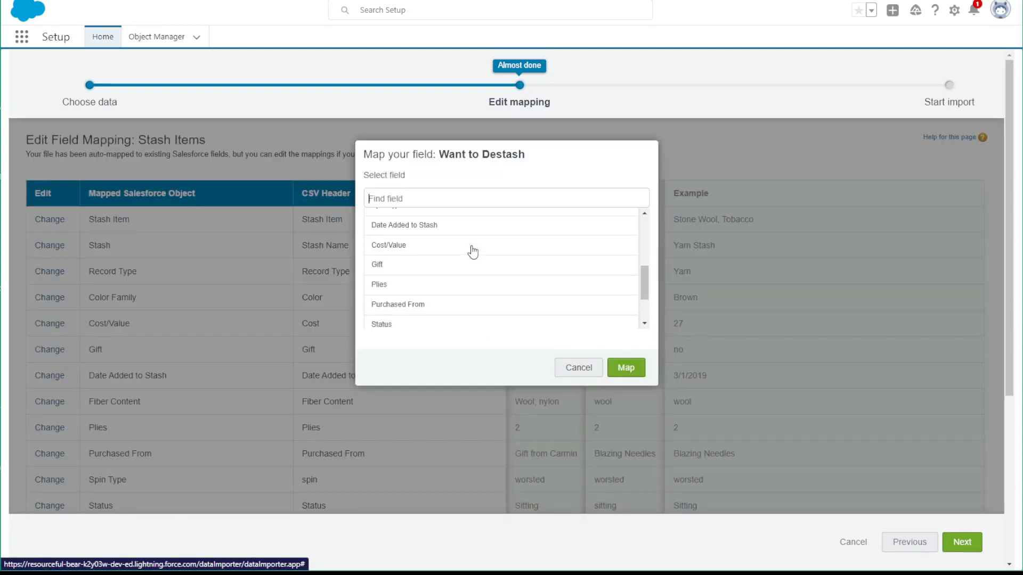
scroll(445, 273, "down", 2)
left_click(413, 287)
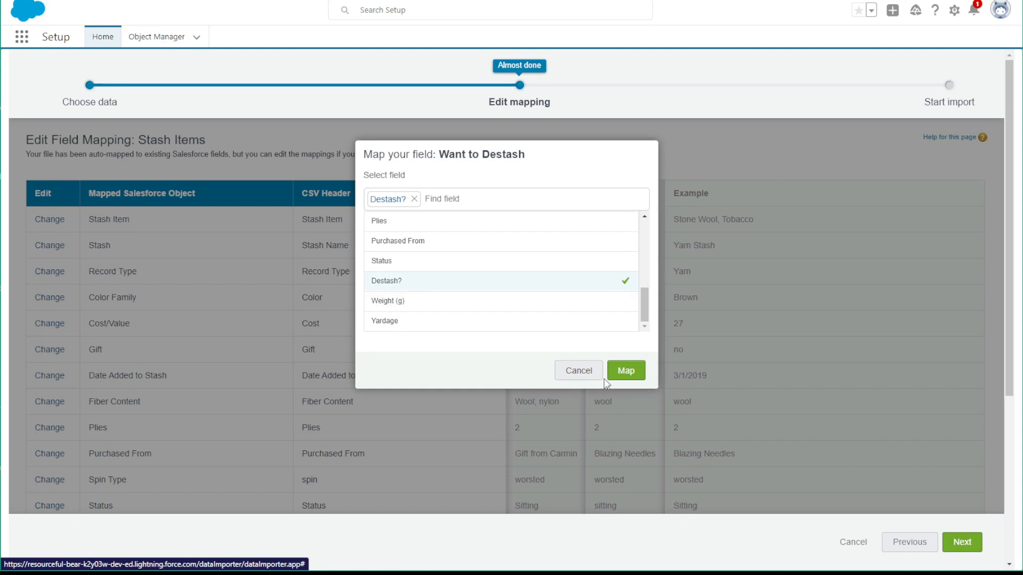
left_click(621, 374)
Check the remaining field mappings, start the Stash Items import and view its bulk data load job
scroll(232, 377, "down", 5)
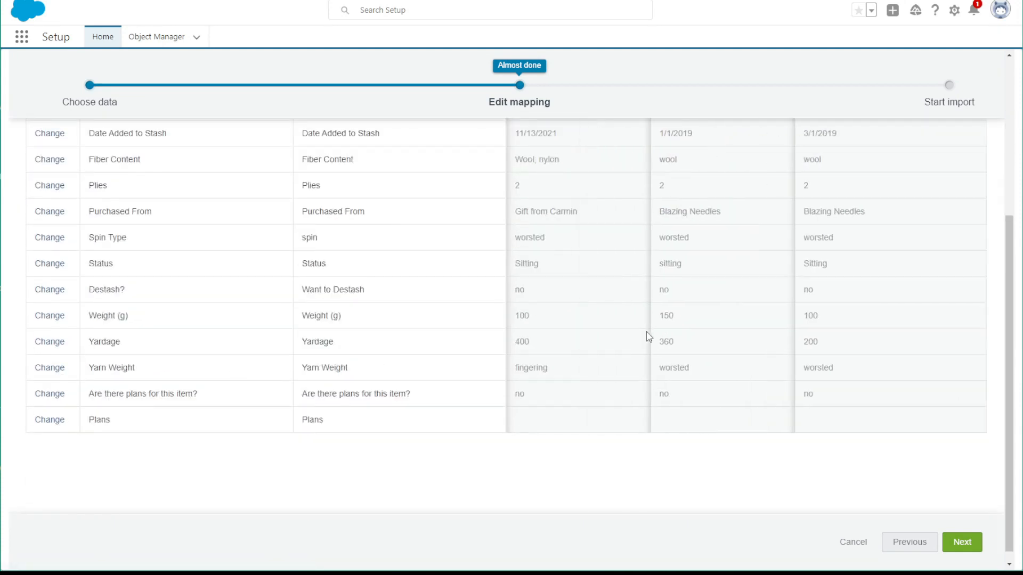
left_click(957, 543)
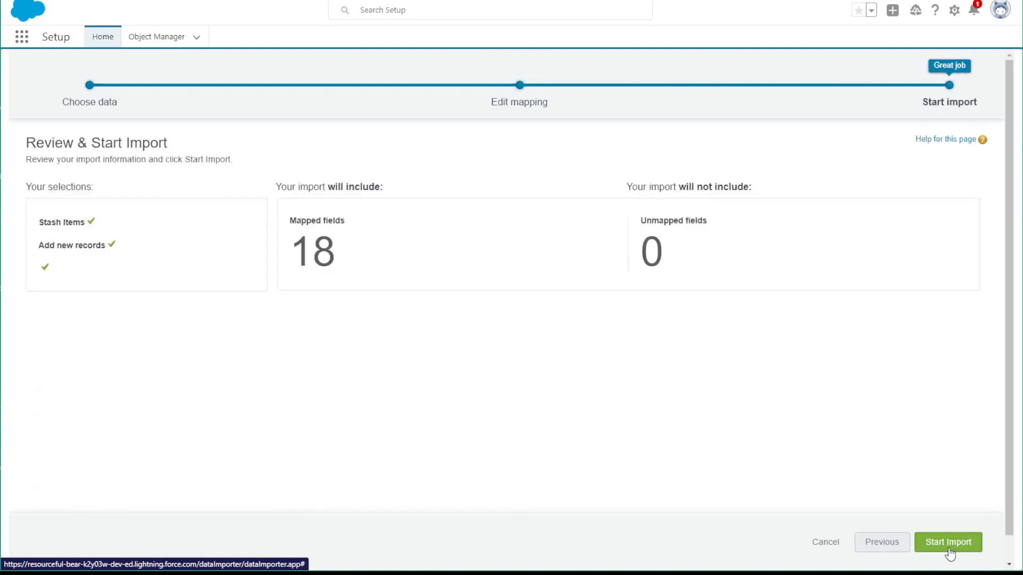
left_click(948, 550)
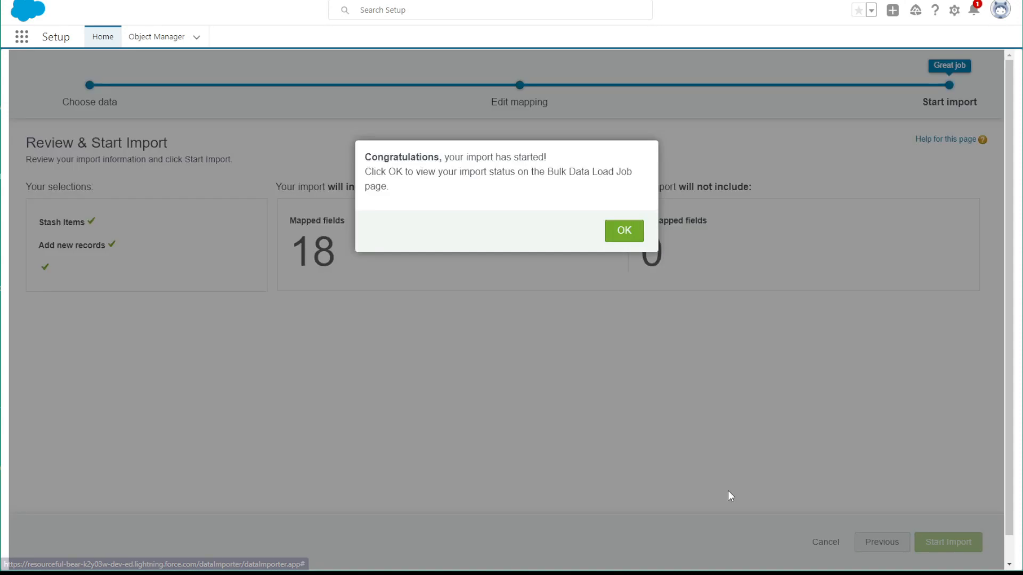
left_click(630, 234)
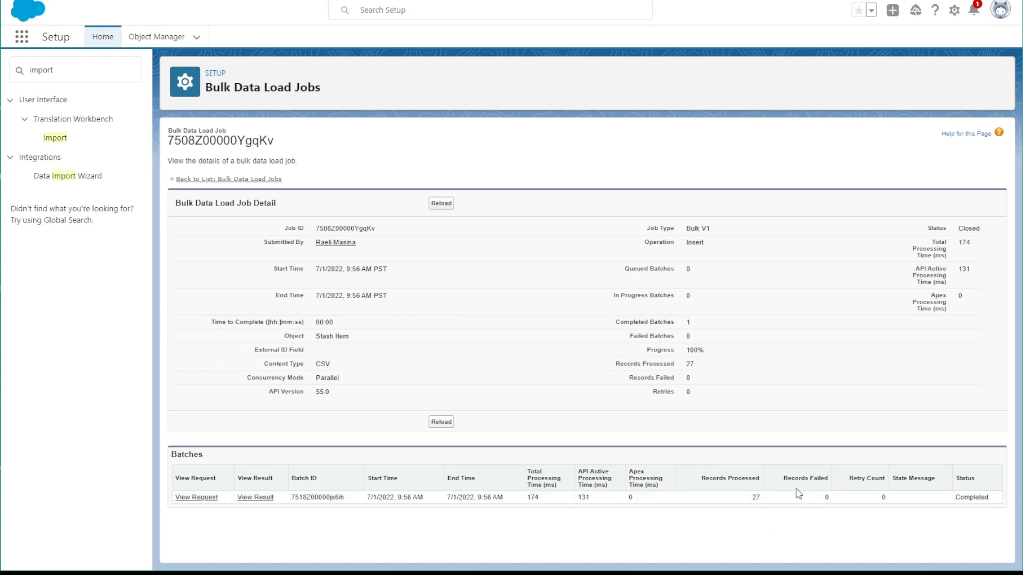
Launch a new data import for the custom object Stash Items that adds new records
left_click(78, 176)
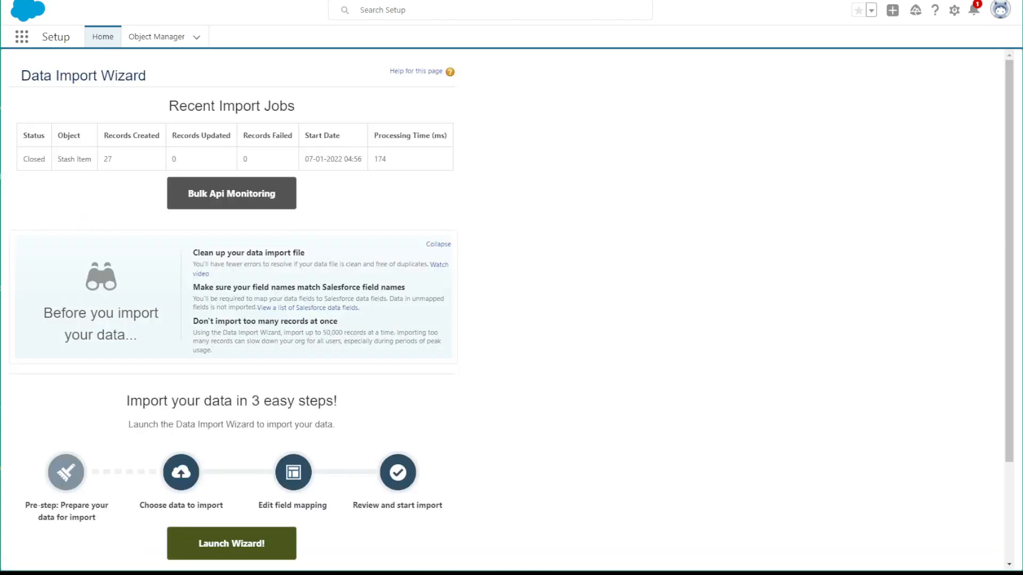
left_click(231, 549)
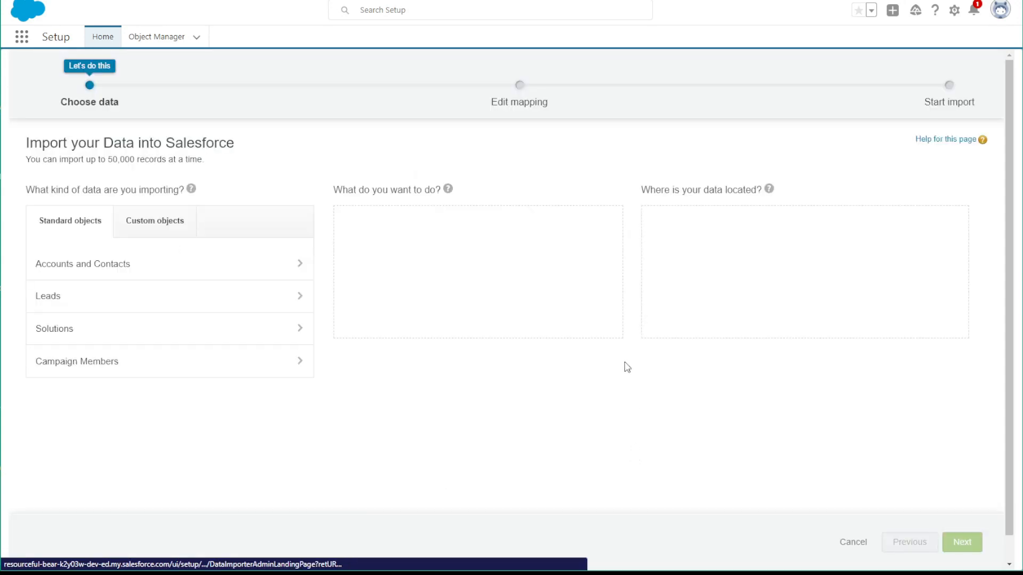
left_click(184, 228)
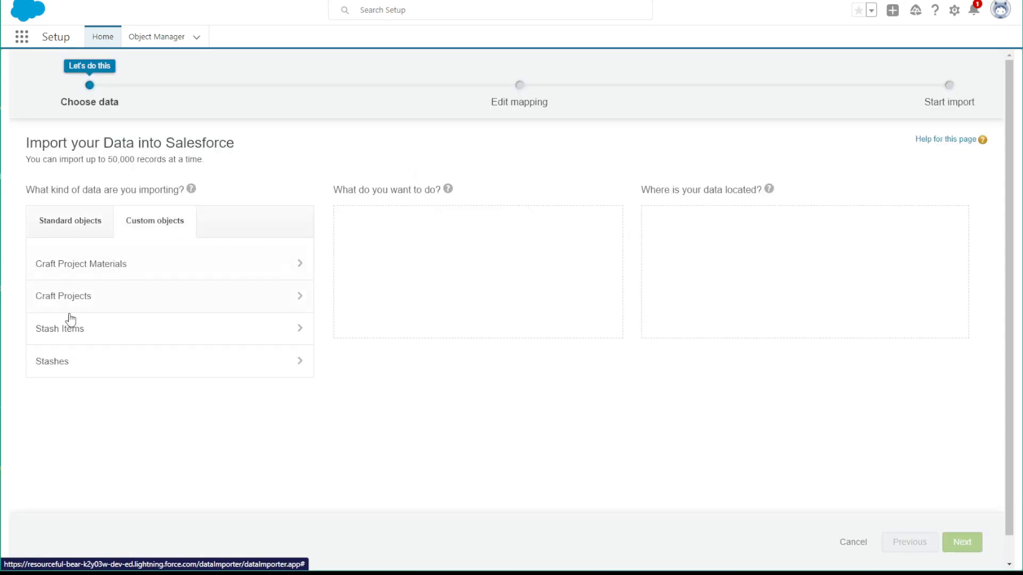
left_click(95, 341)
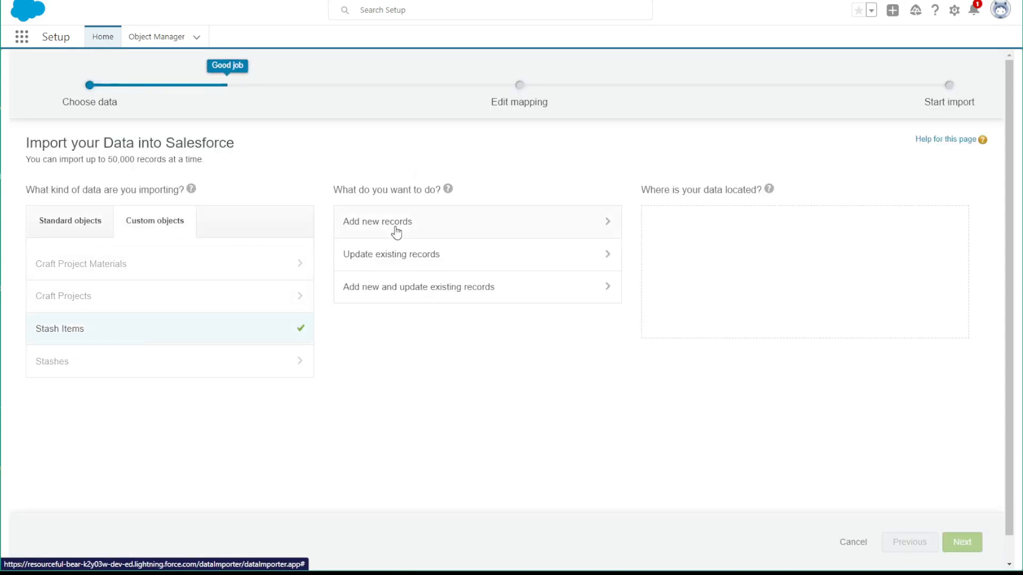
left_click(391, 227)
Match the master stash by Stash Name with record type Fiber, and load FiberStash.csv for field mapping
left_click(379, 348)
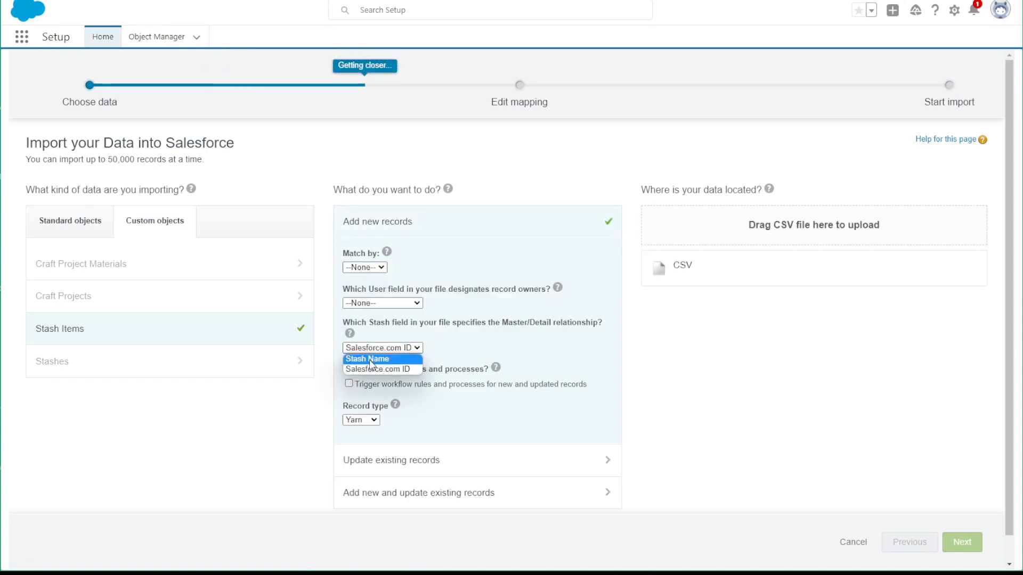
left_click(372, 360)
left_click(353, 421)
left_click(355, 443)
left_click(357, 421)
left_click(354, 451)
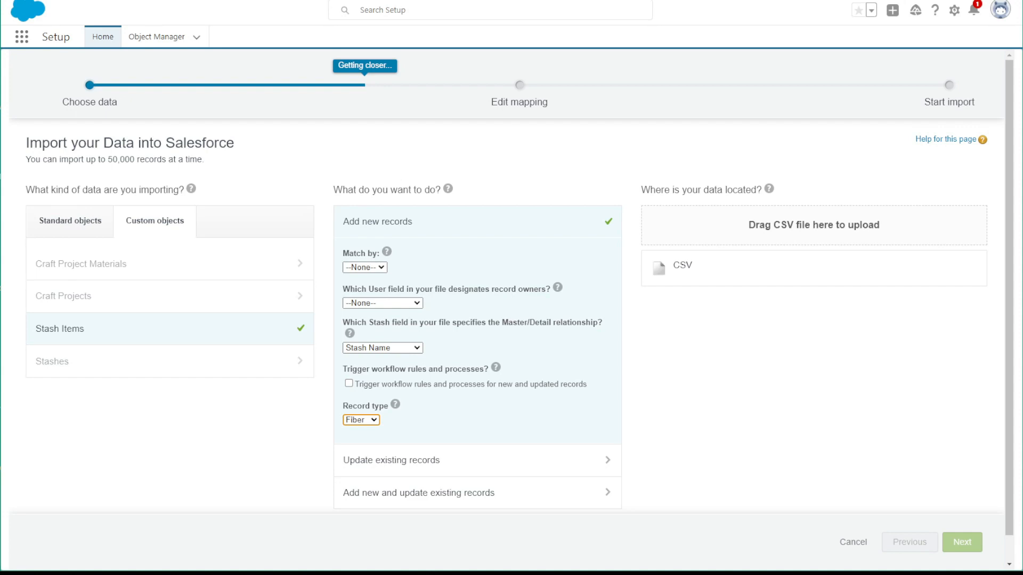
left_click_drag(920, 263, 810, 250)
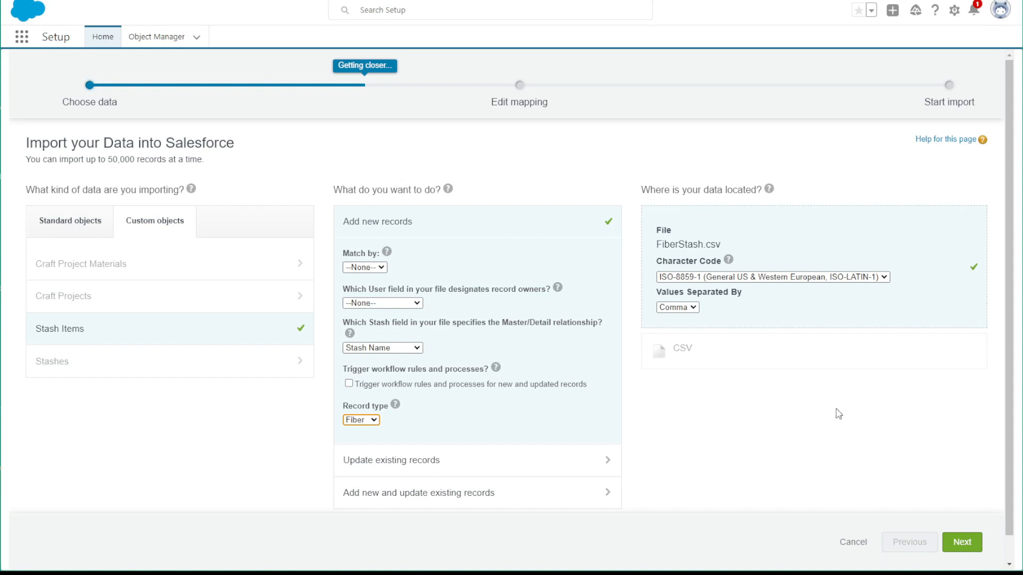
left_click(967, 551)
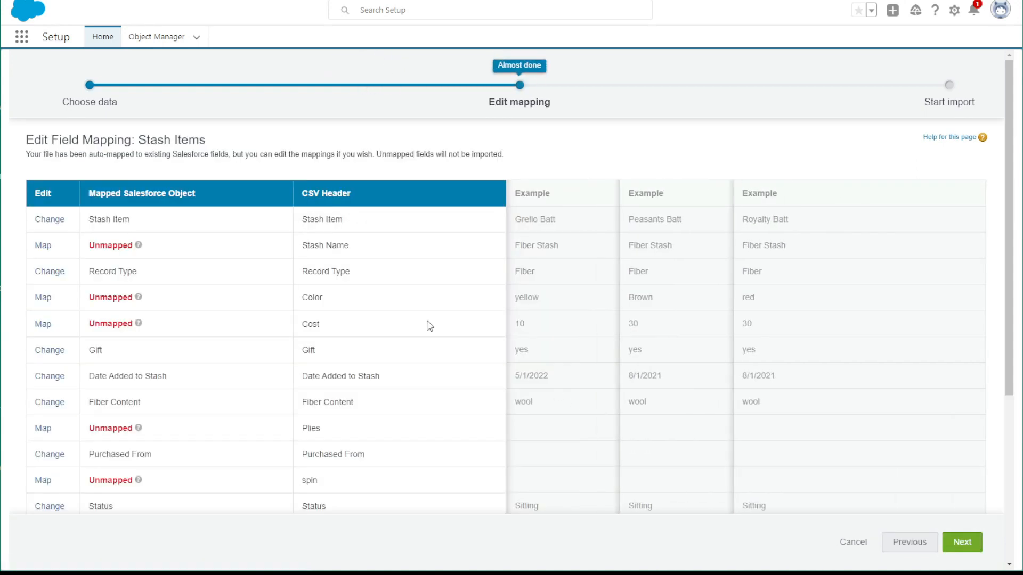
Map the CSV header Stash Name to the Stash field and Color to Color Family
left_click(43, 246)
left_click(456, 258)
left_click(623, 369)
left_click(43, 298)
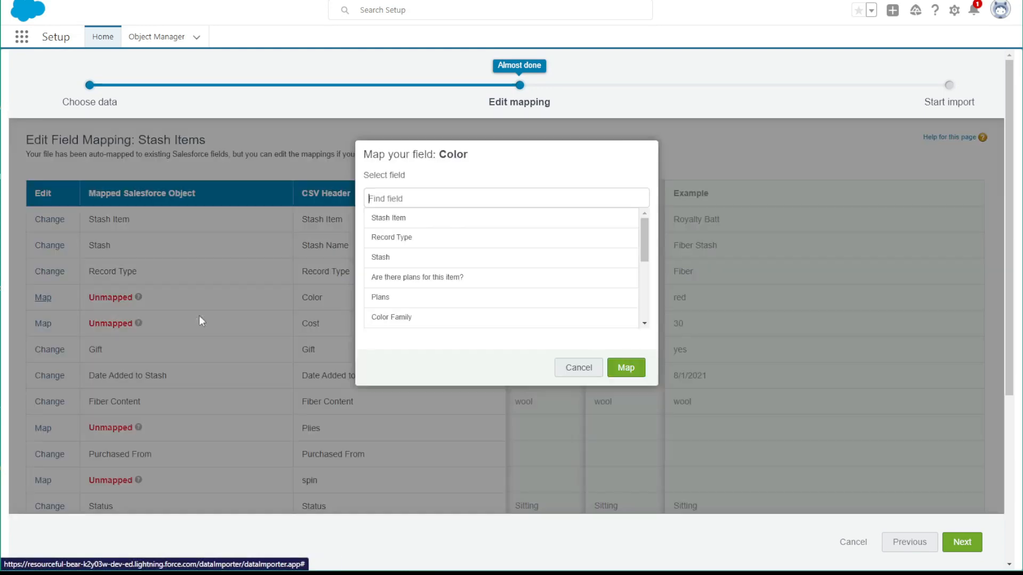
left_click(421, 320)
left_click(626, 370)
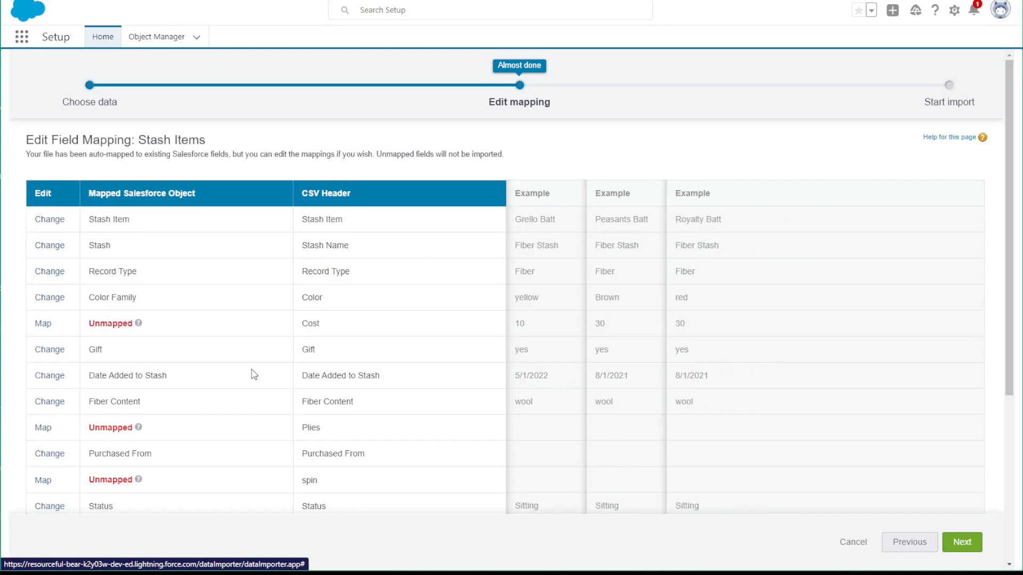
Map the CSV header Cost to the Cost/Value field for the fiber import
left_click(43, 324)
scroll(482, 297, "down", 5)
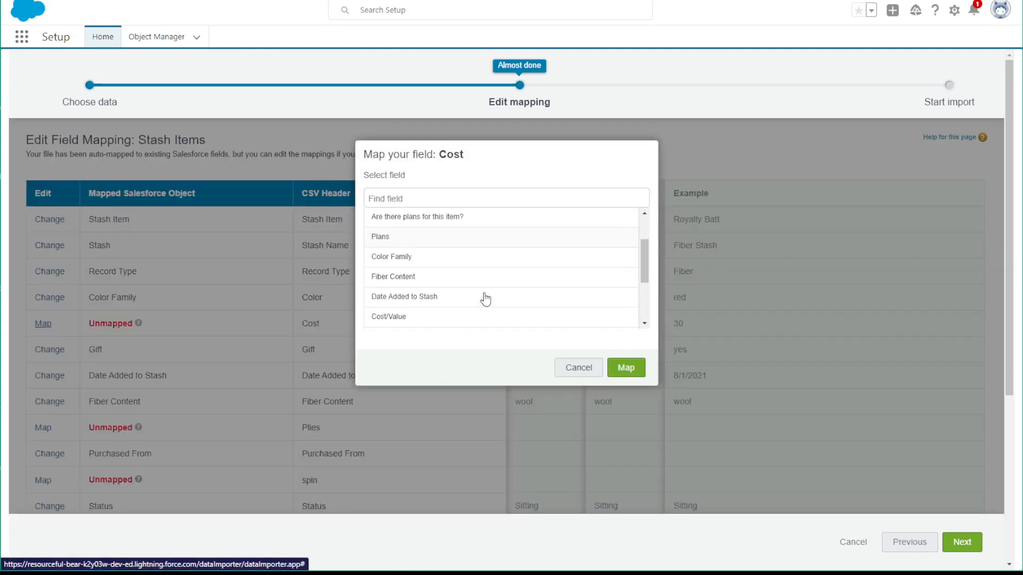
left_click(422, 256)
left_click(634, 369)
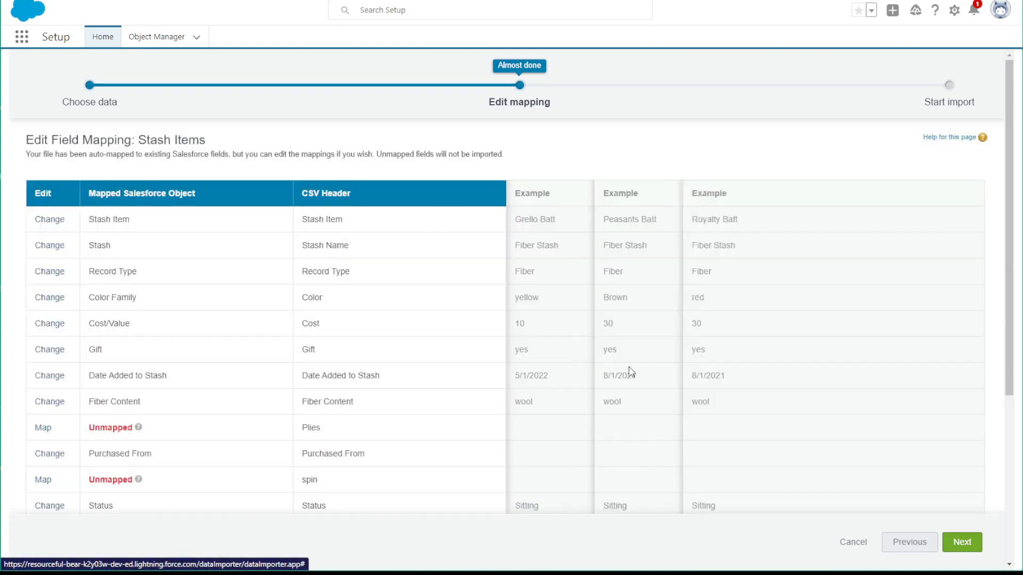
left_click(43, 427)
scroll(472, 288, "down", 2)
scroll(474, 288, "down", 2)
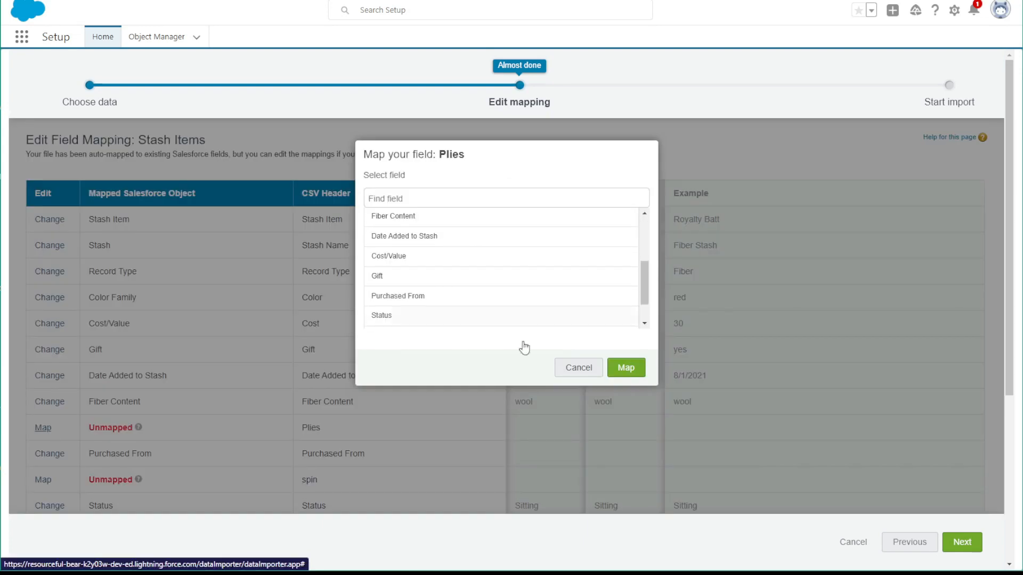
left_click(580, 371)
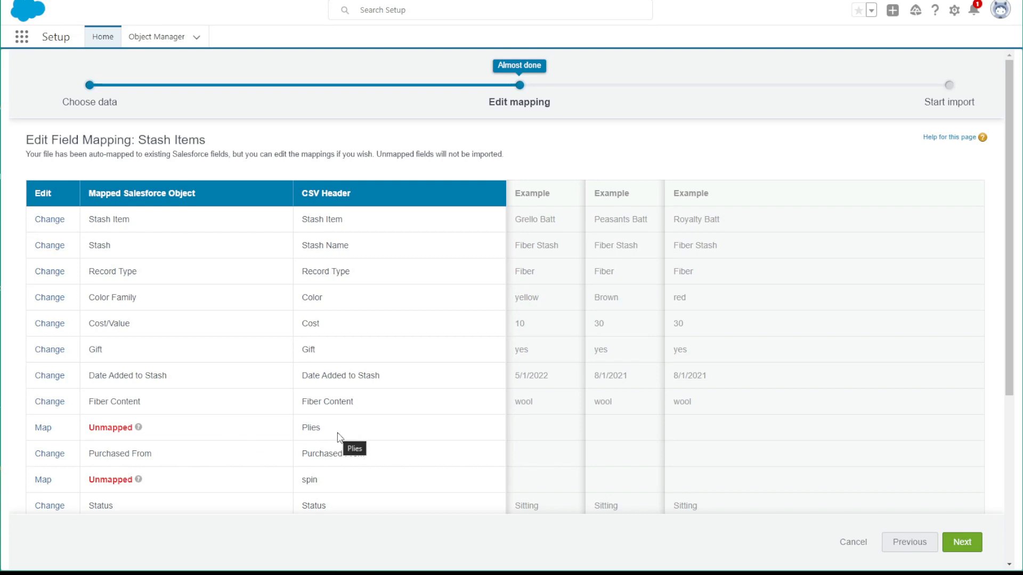
Map the CSV header Want to Destash to the Destash? field for the fiber import
scroll(338, 437, "down", 1)
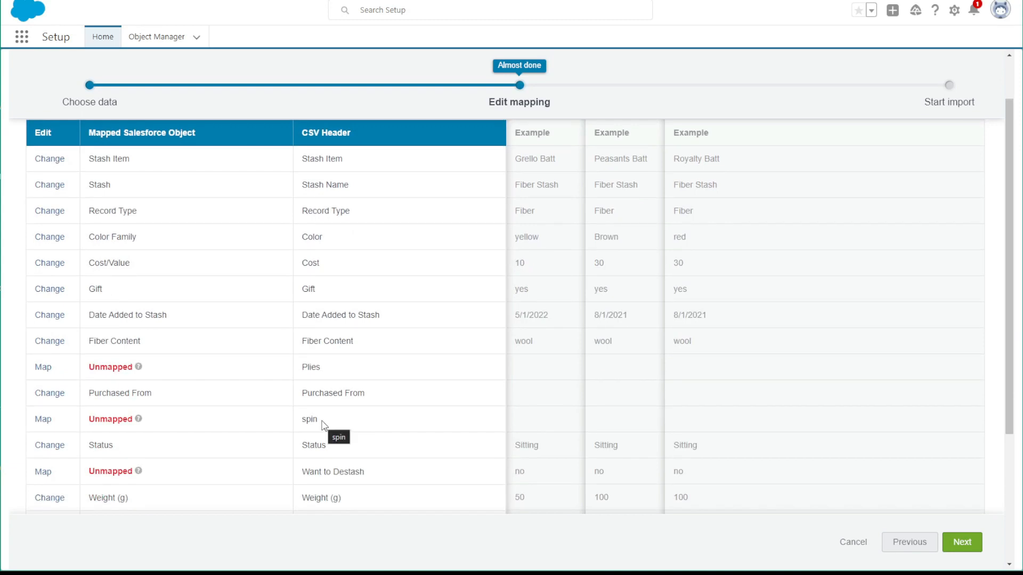
left_click(43, 472)
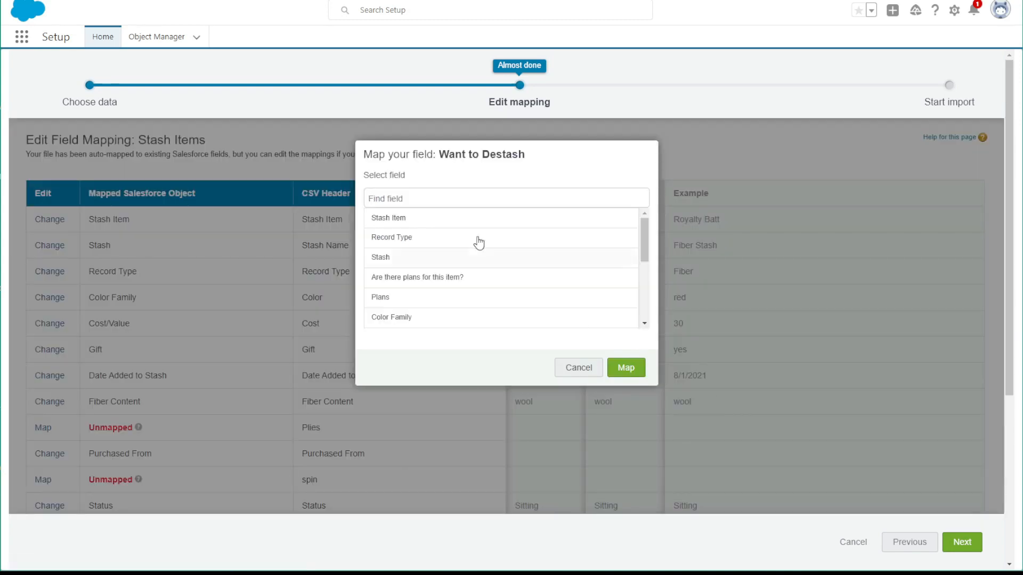
scroll(442, 241, "down", 3)
left_click(409, 300)
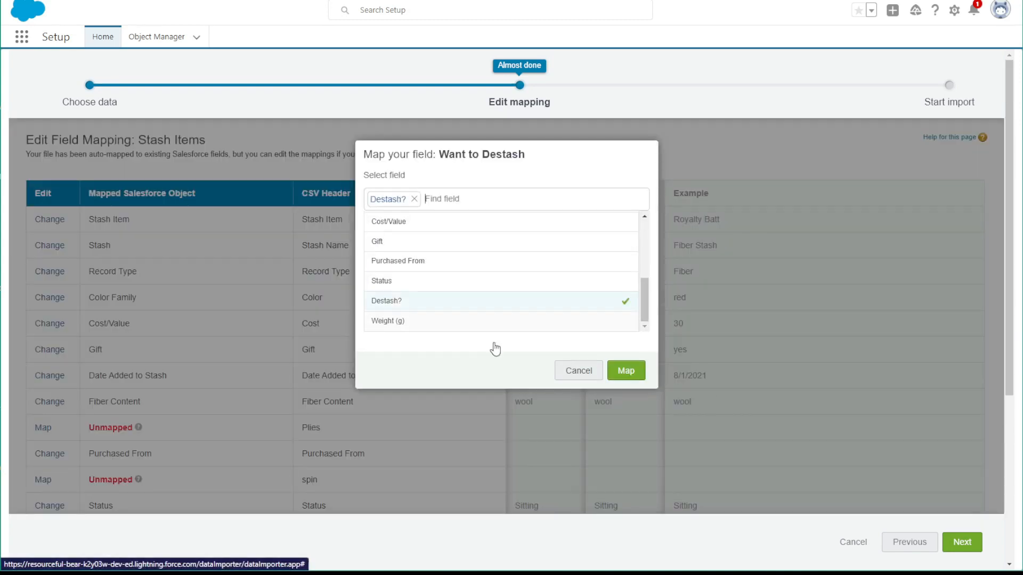
left_click(635, 369)
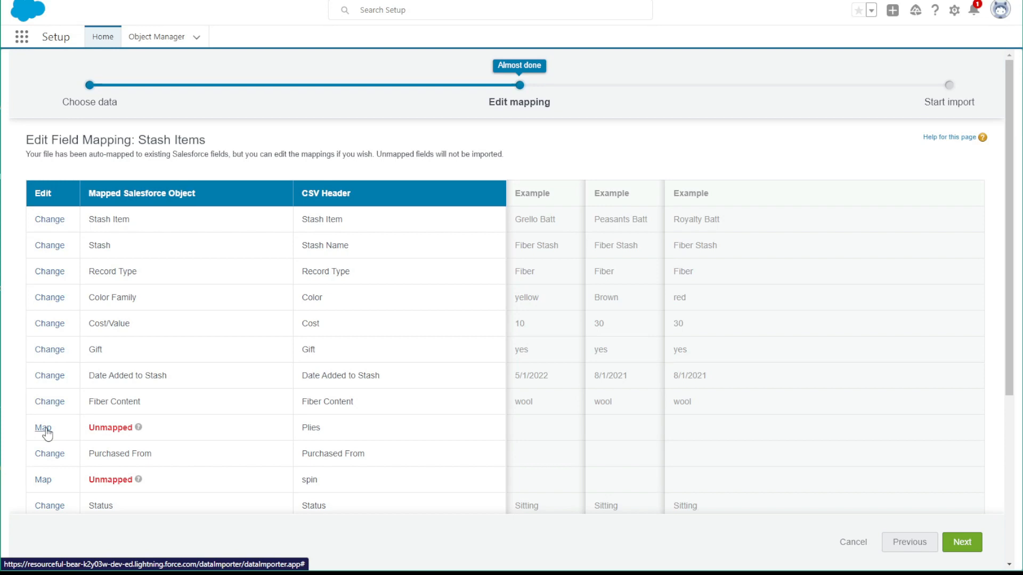
Start the fiber import with the remaining headers left unmapped, and open its bulk data load job
scroll(140, 426, "down", 3)
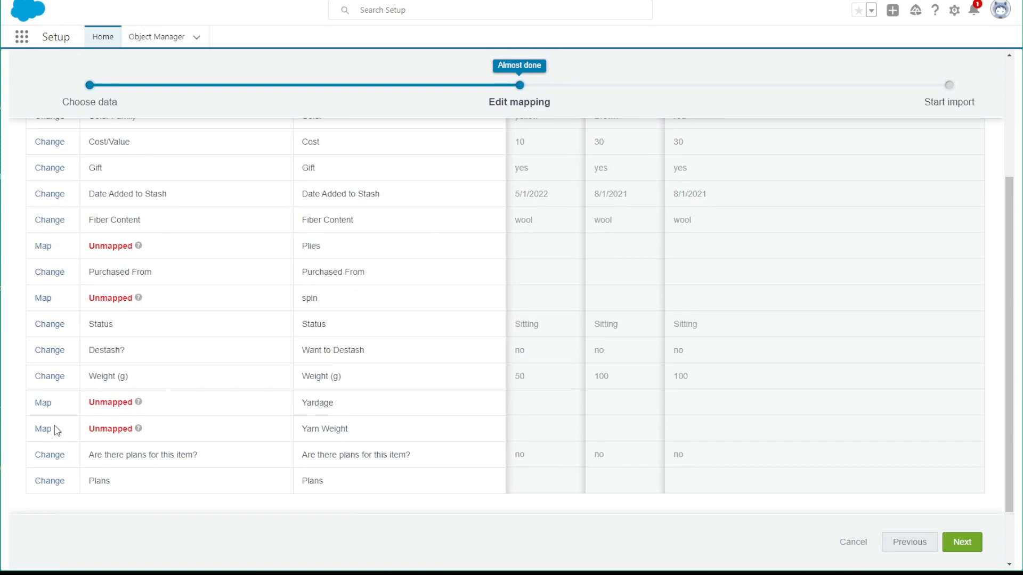
scroll(75, 430, "down", 2)
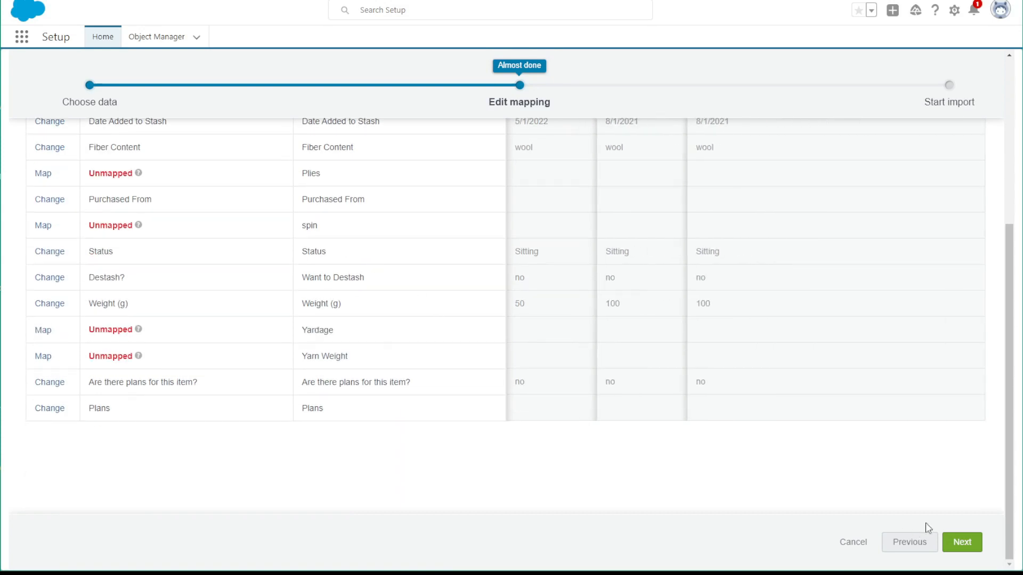
left_click(966, 551)
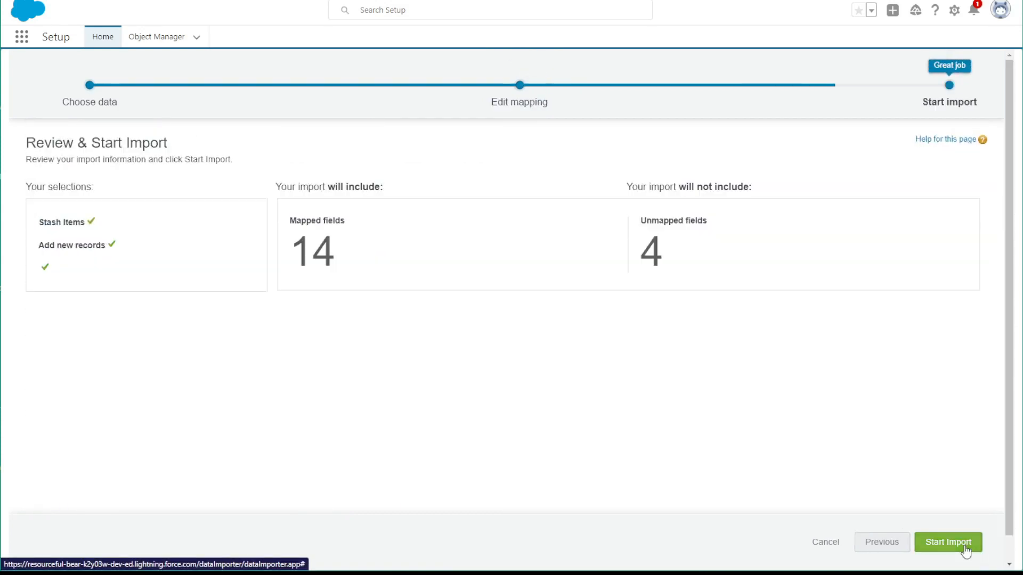
left_click(958, 548)
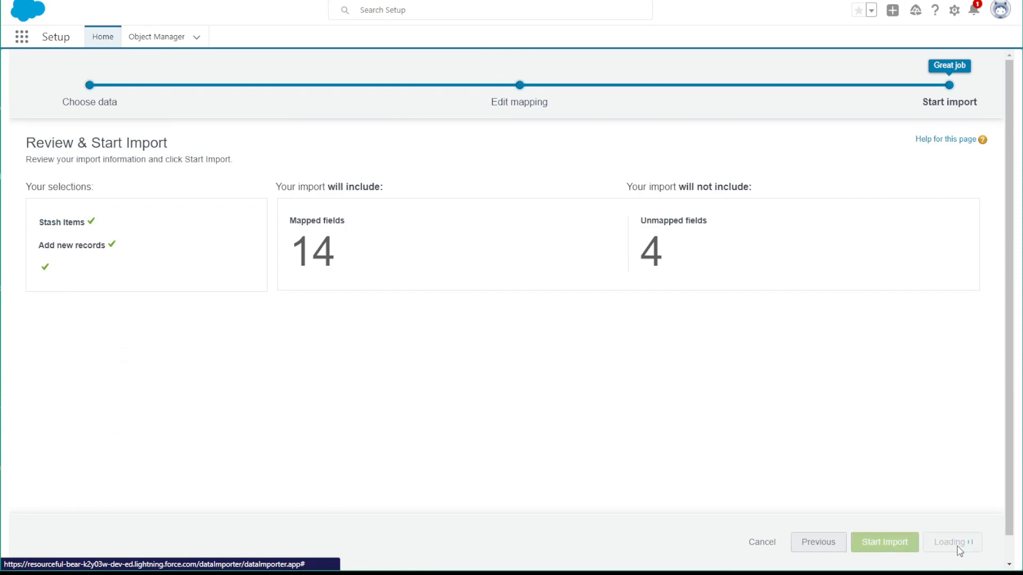
left_click(618, 241)
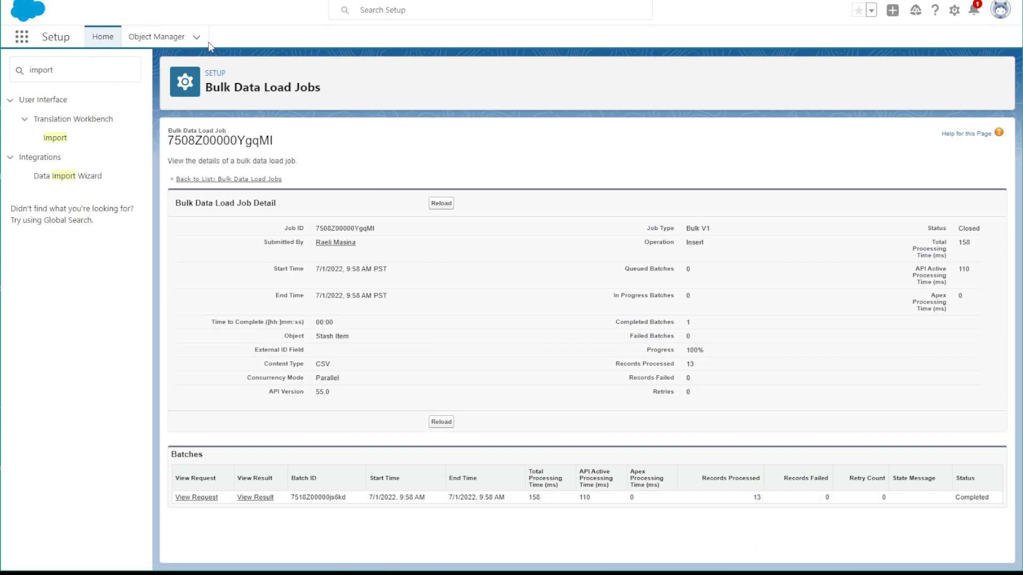
Switch to the stash and project app and look through the All list view of Stash Items
left_click(160, 1)
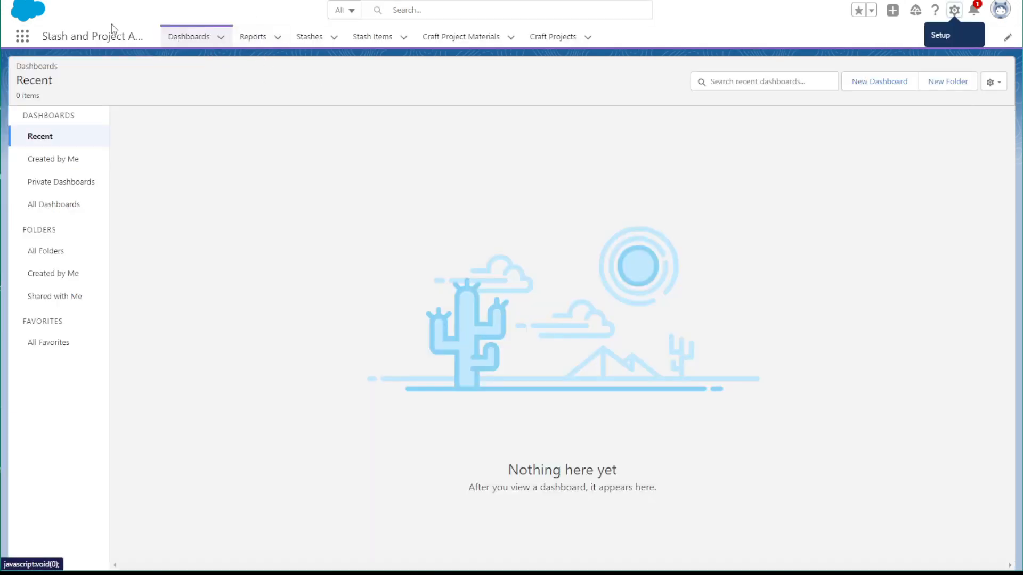
left_click(368, 38)
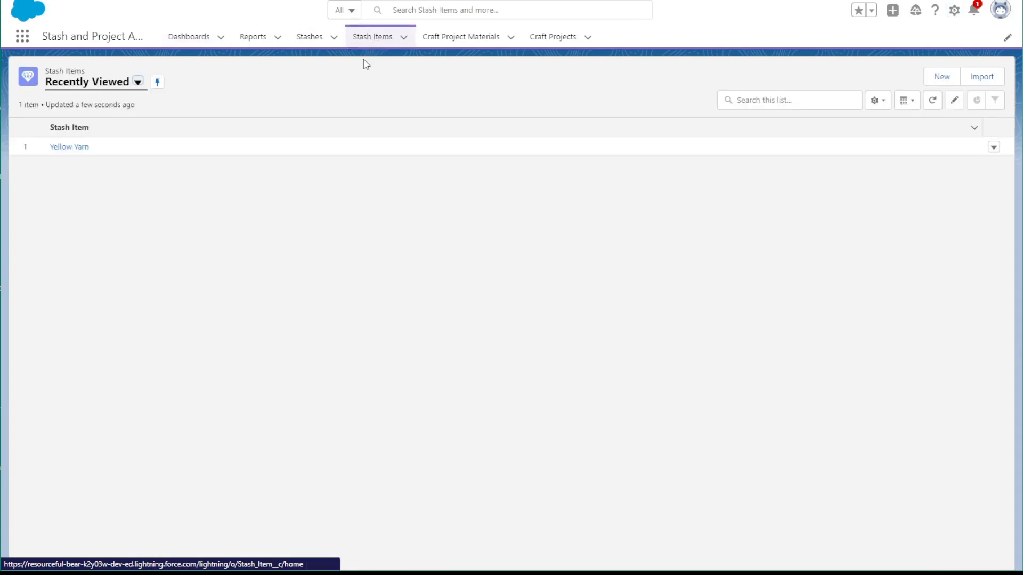
left_click(79, 84)
left_click(73, 124)
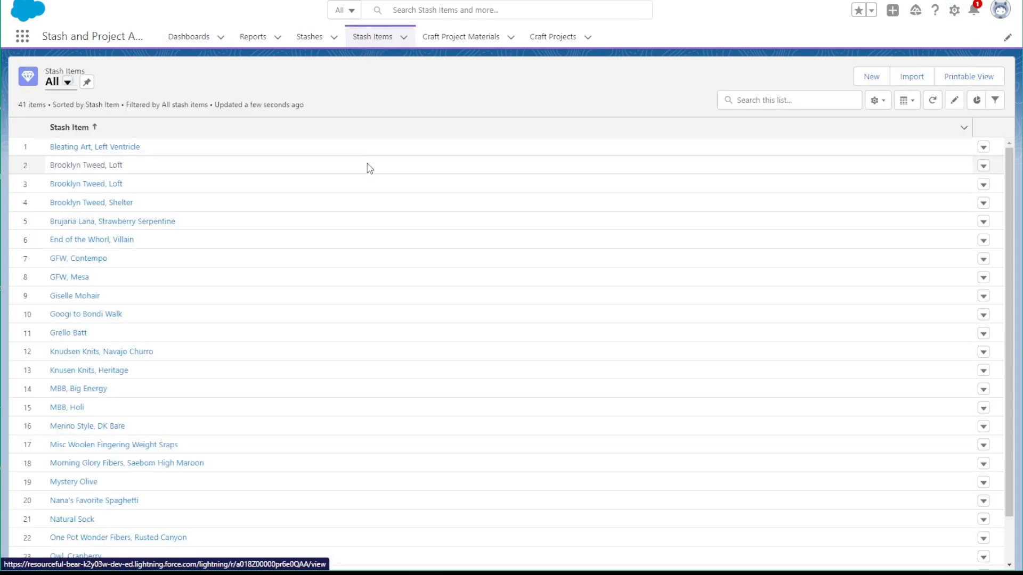
scroll(525, 241, "down", 6)
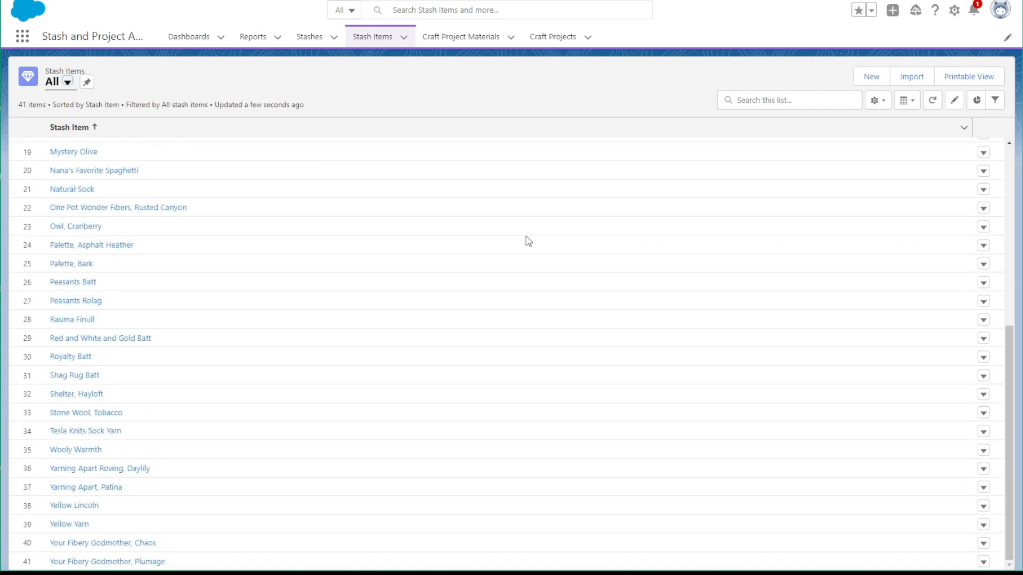
scroll(461, 331, "up", 6)
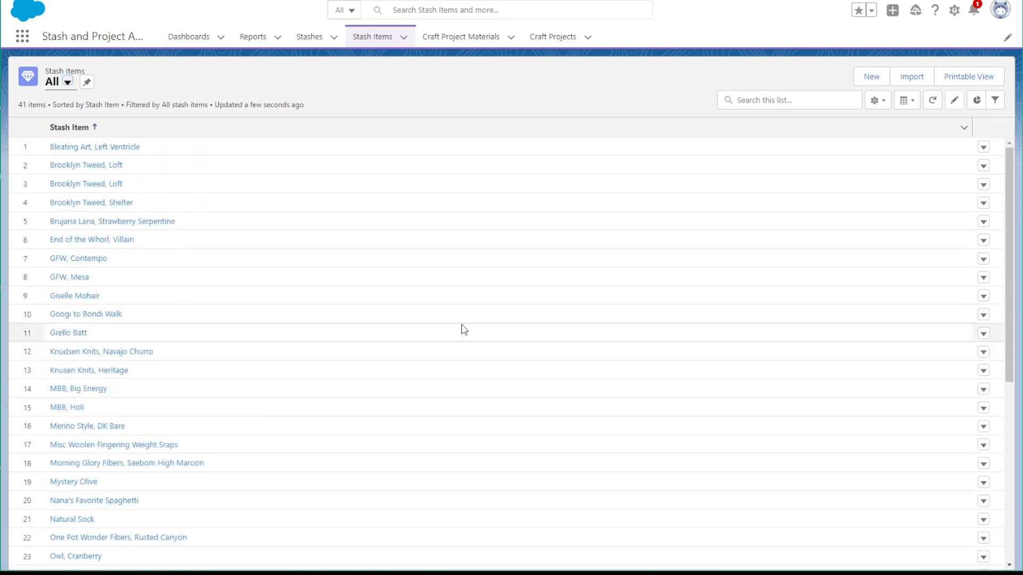
Open the Fiber Stash record and check its related stash items and its Number of Items in Stash
left_click(312, 37)
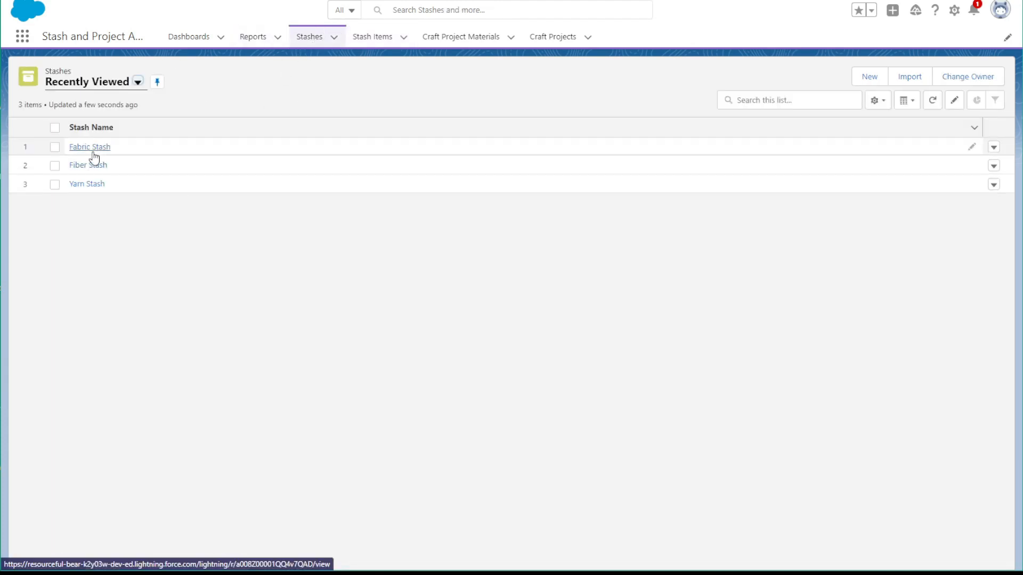
left_click(88, 167)
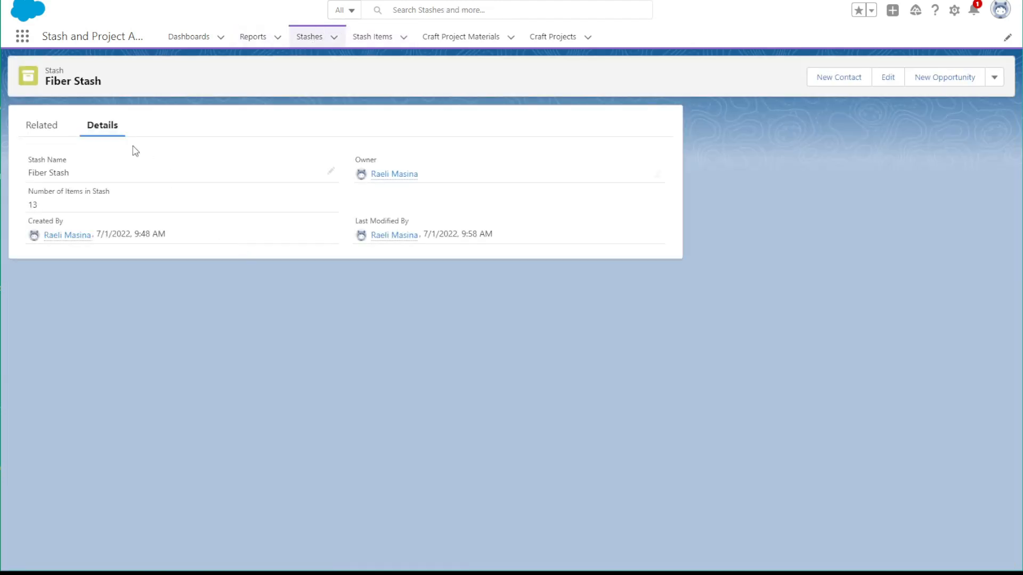
left_click(42, 132)
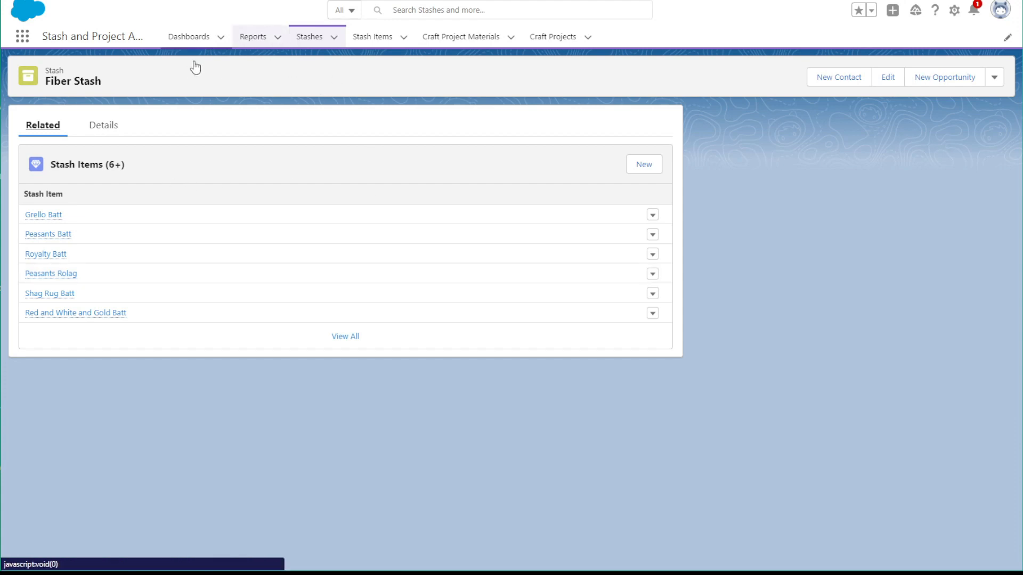
left_click(102, 126)
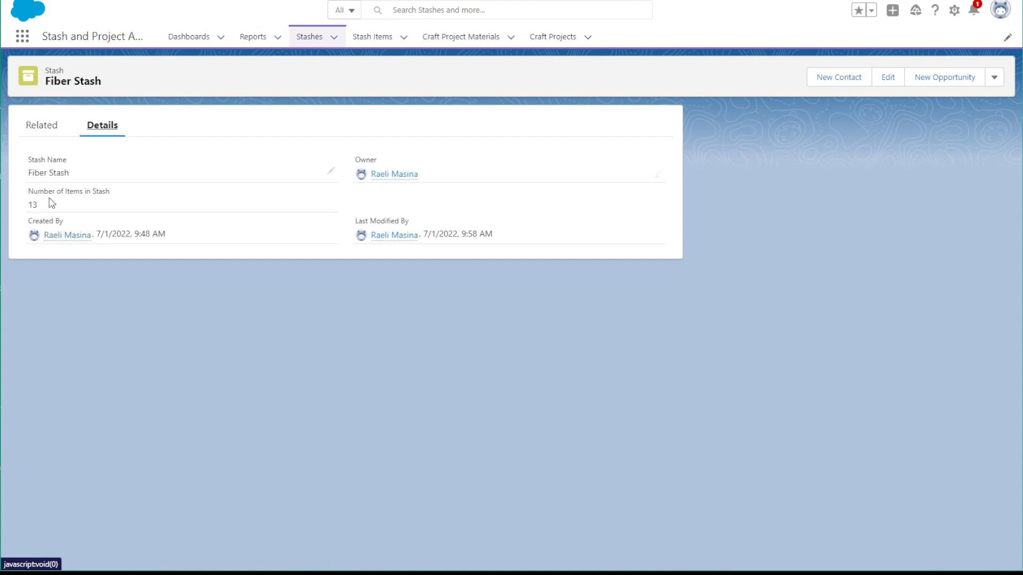
double_click(30, 207)
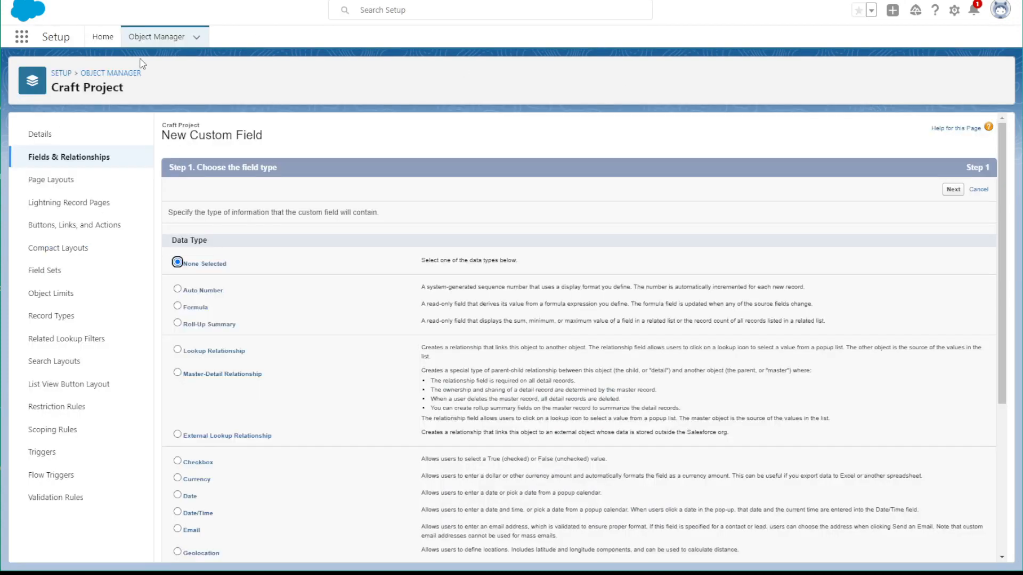
Return to Setup, search the Object Manager for "stash" and open the Stash object
left_click(134, 73)
left_click(826, 80)
type("stash")
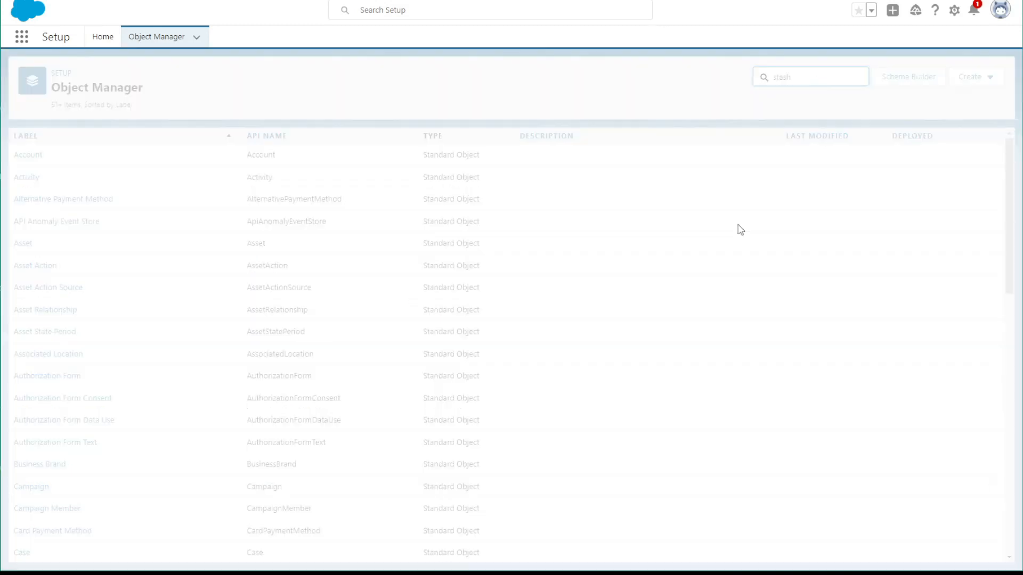
left_click(44, 169)
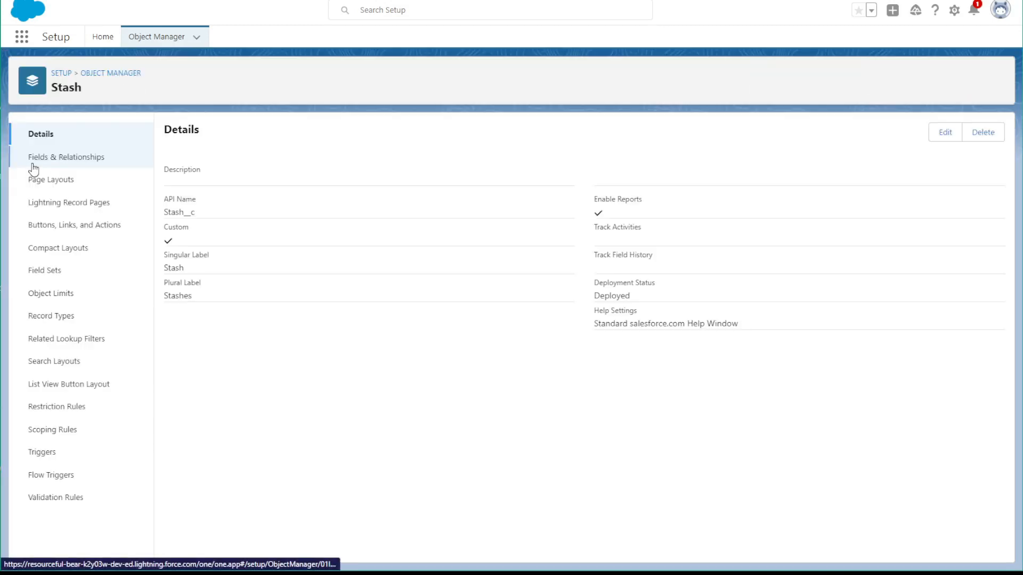
Edit the Stash object's Number of Items in Stash roll-up field so only records meeting certain criteria are included in the calculation
left_click(64, 160)
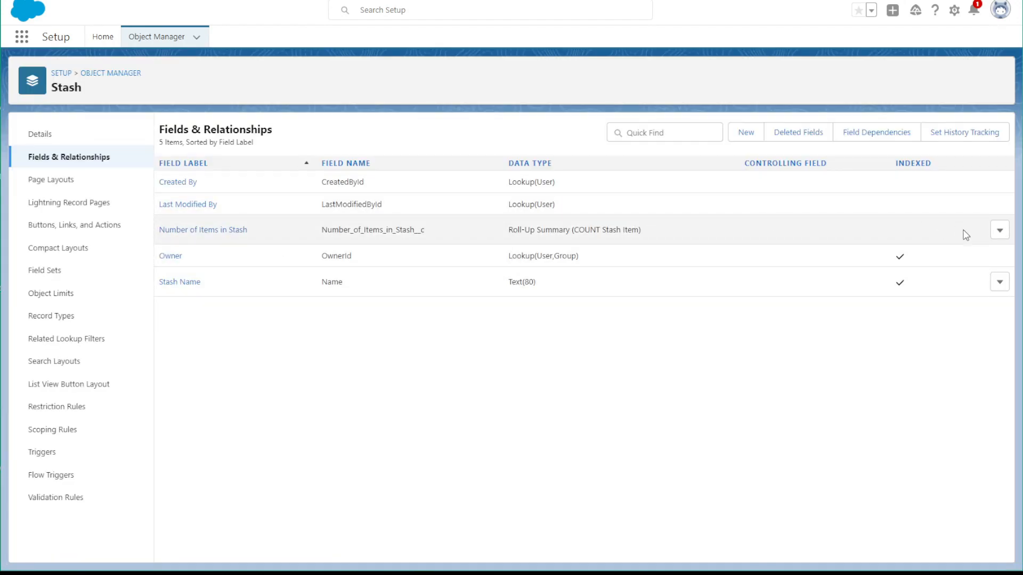
left_click(999, 230)
left_click(977, 260)
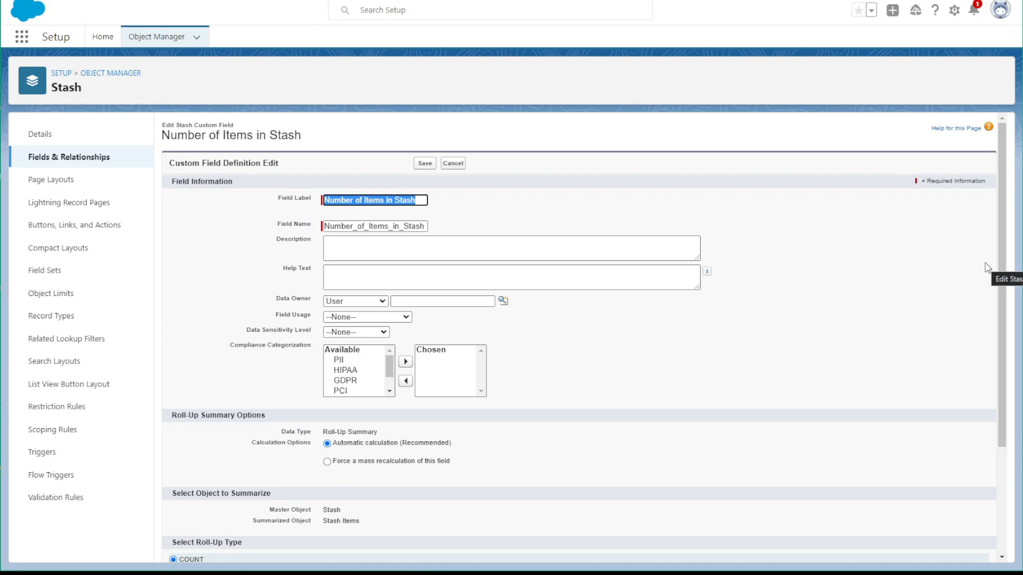
scroll(529, 374, "down", 3)
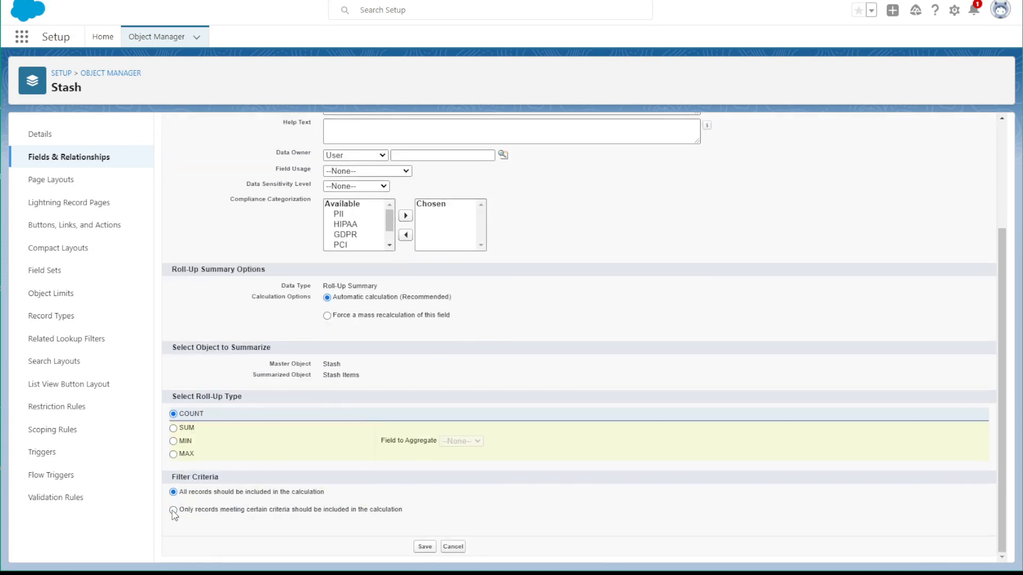
left_click(173, 510)
Add the roll-up filter criterion Status not equal to Used, and save the field
scroll(275, 501, "down", 2)
left_click(221, 461)
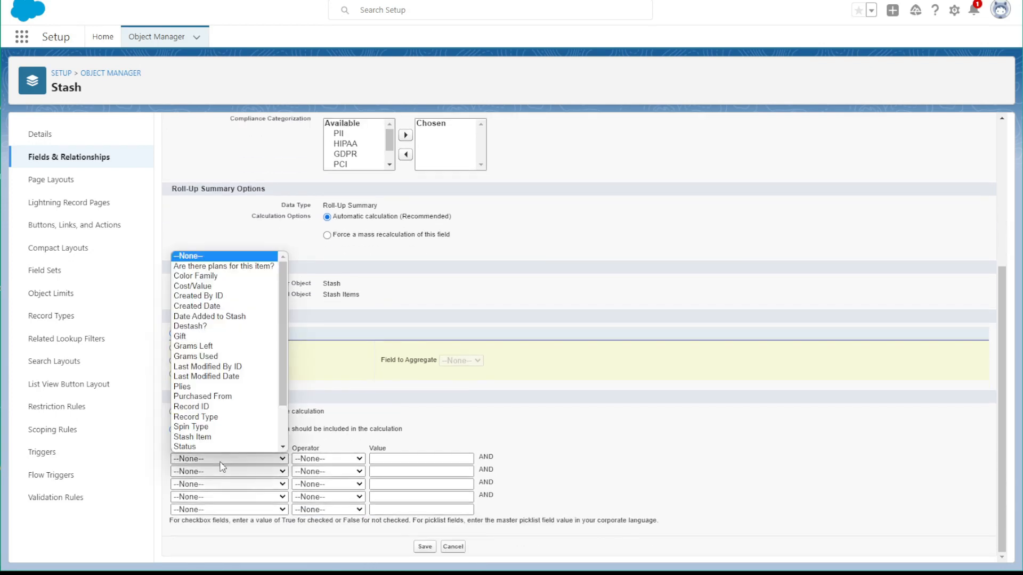
left_click(319, 460)
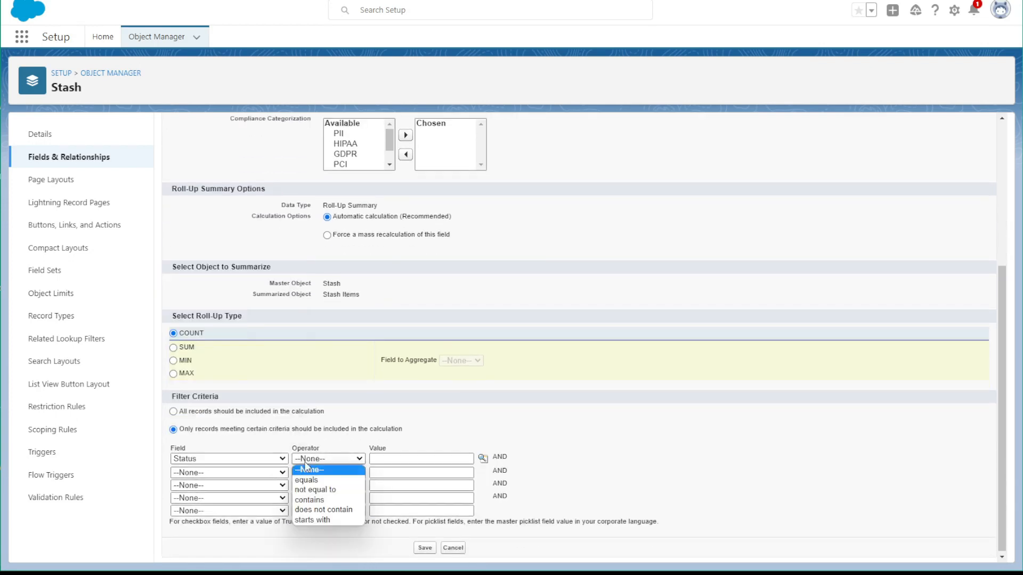
left_click(317, 486)
left_click(483, 461)
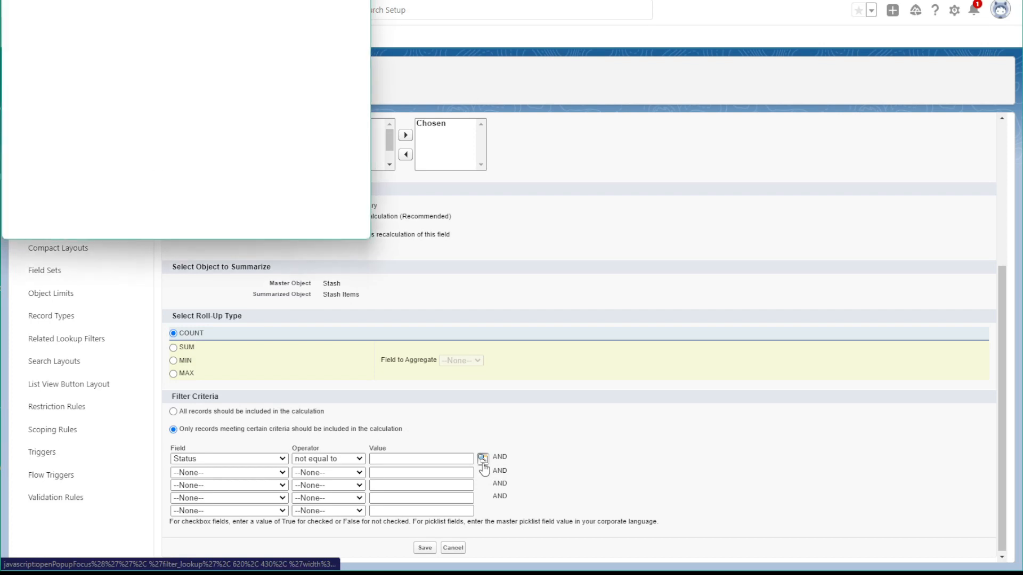
left_click(15, 91)
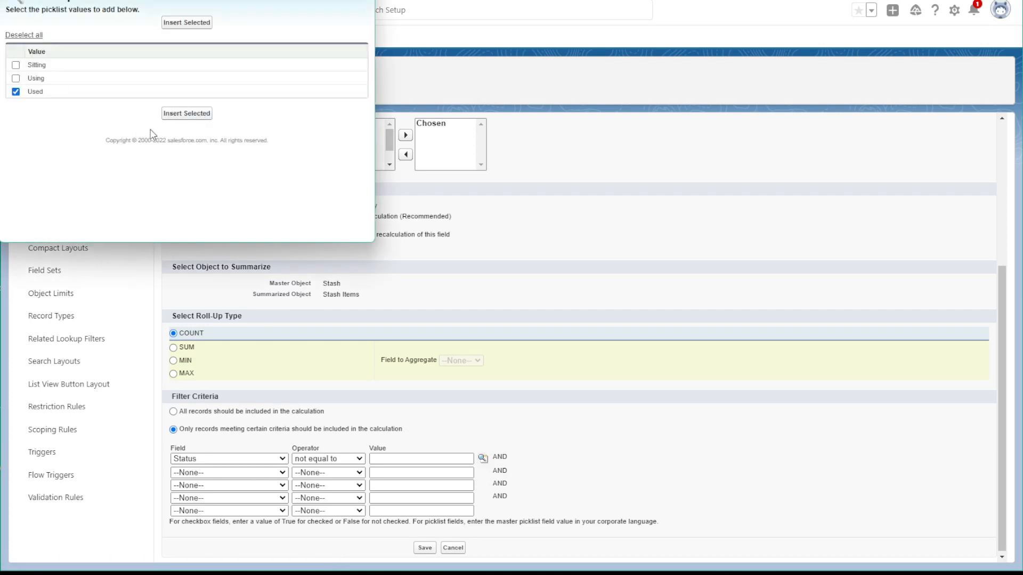
left_click(188, 114)
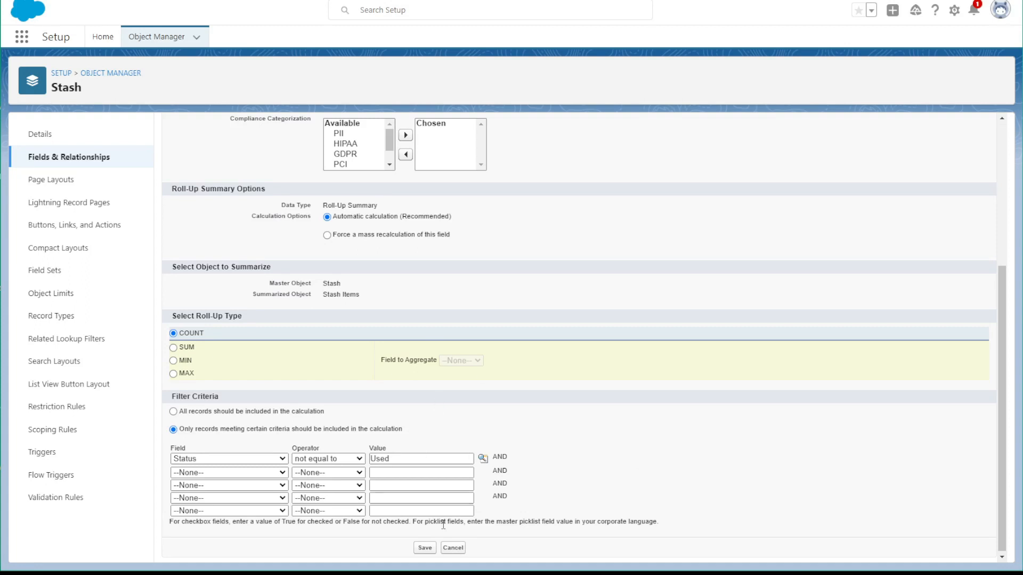
left_click(426, 549)
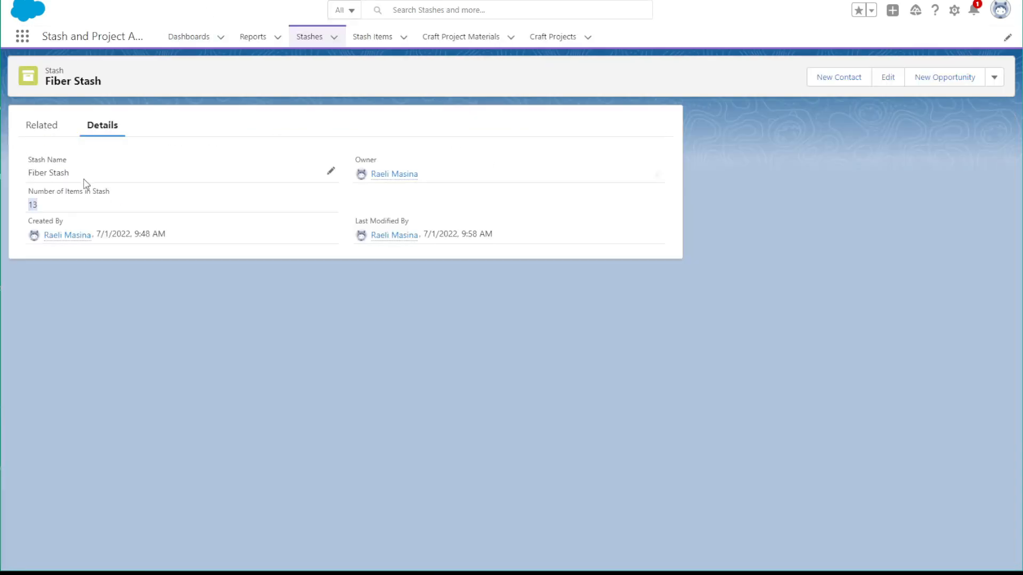
Switch to the stash and project app and open GFW, Contempo from the All list view of Stash Items
left_click_drag(31, 201, 56, 208)
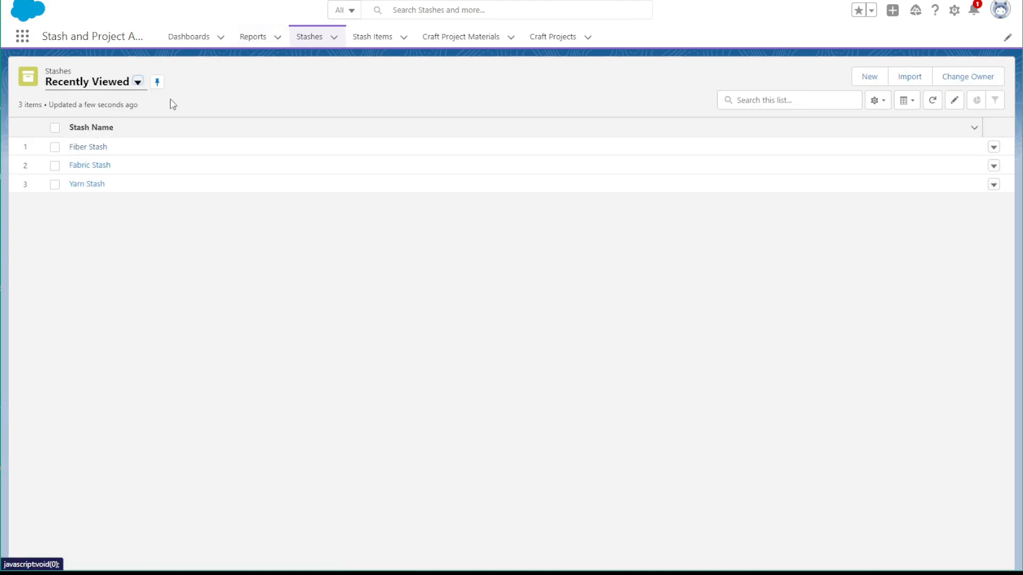
left_click(367, 36)
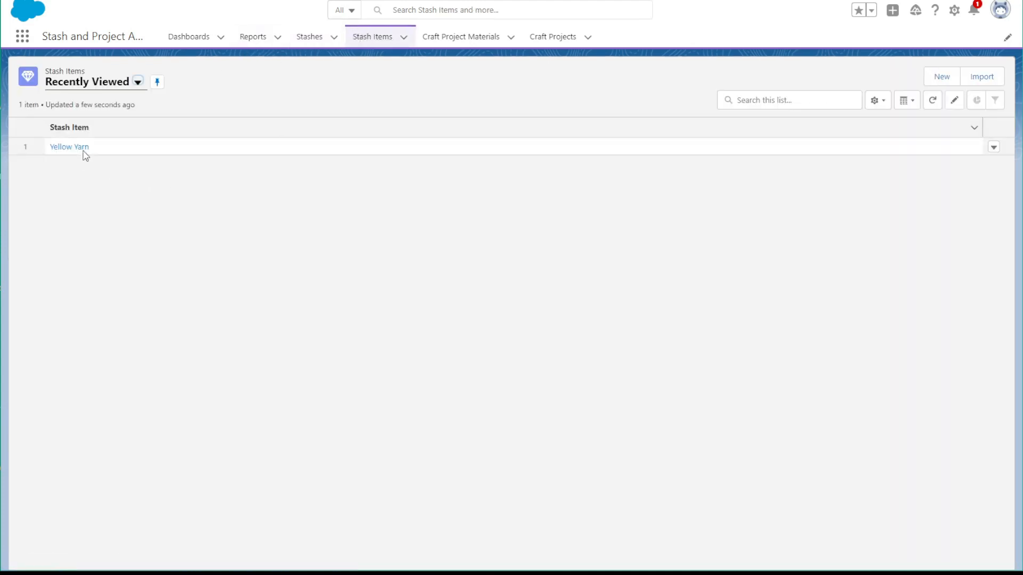
left_click(53, 83)
left_click(77, 126)
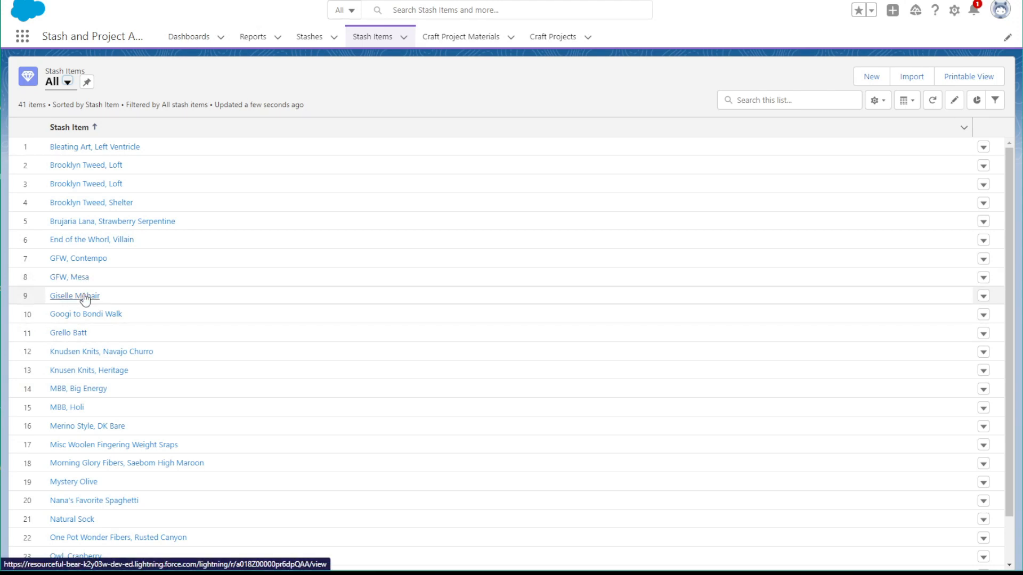
left_click(86, 260)
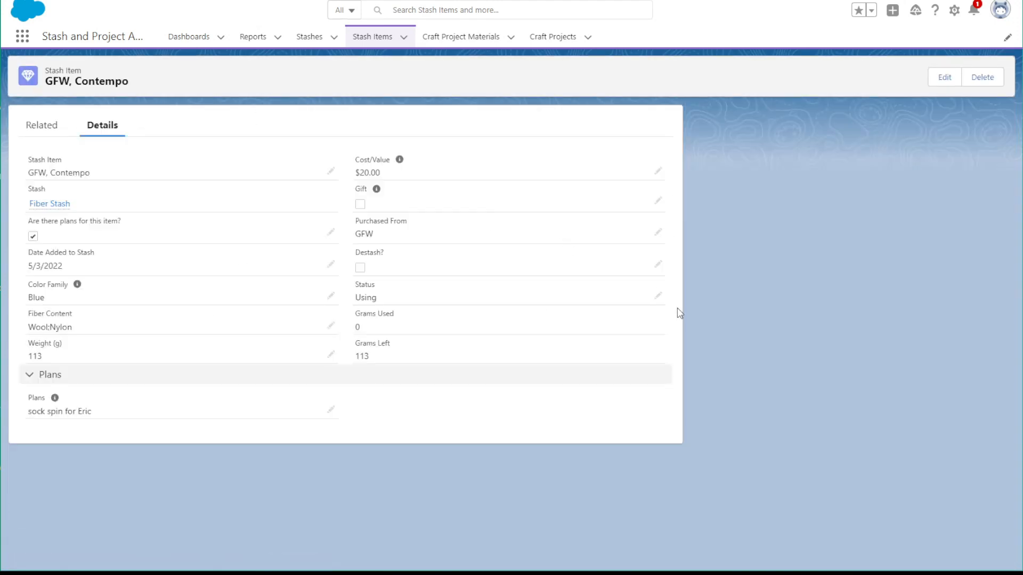
Set the item's Status to Used, save it, and open the Fiber Stash record to check its item count
left_click(659, 297)
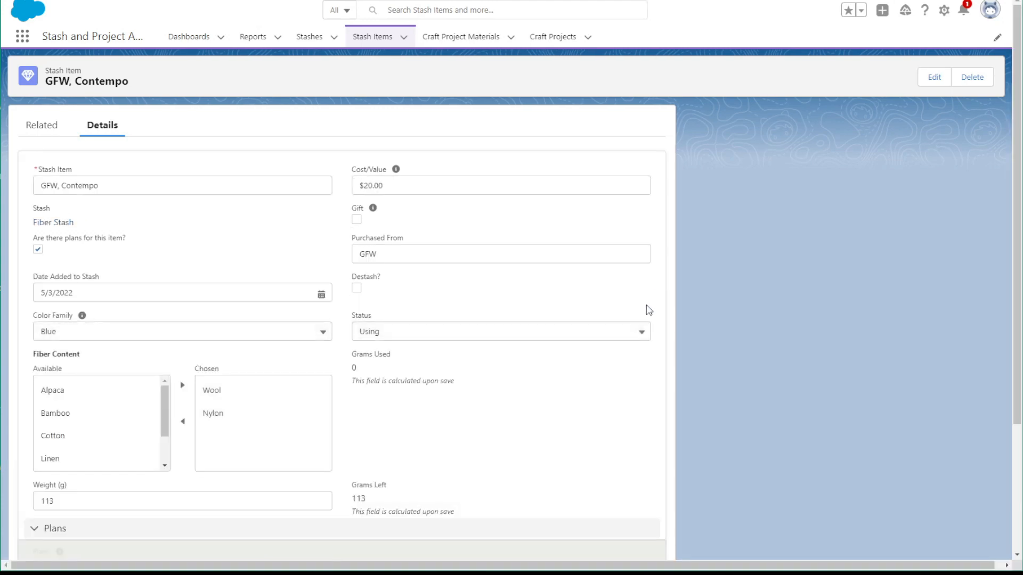
left_click(371, 326)
left_click(371, 423)
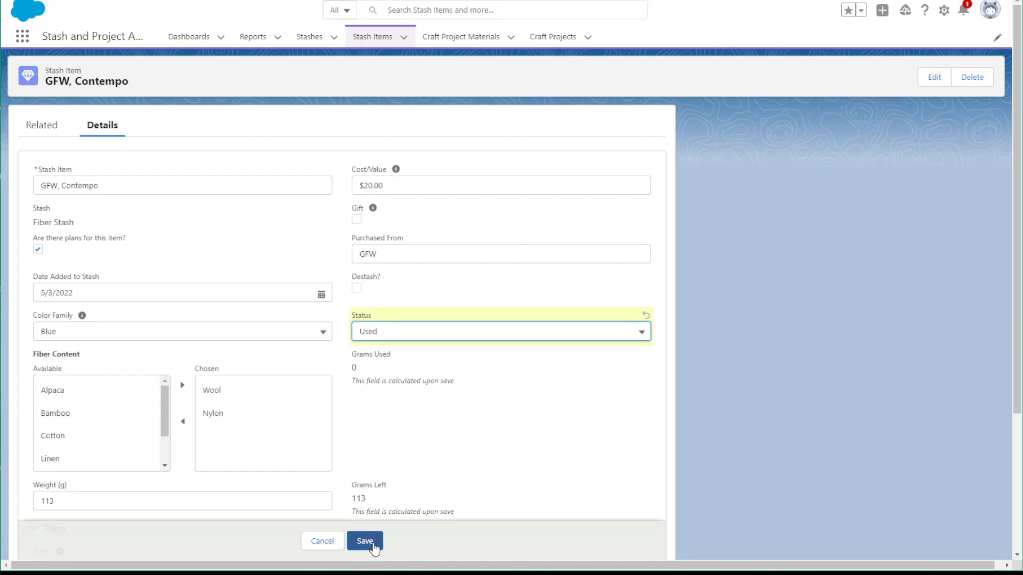
left_click(365, 541)
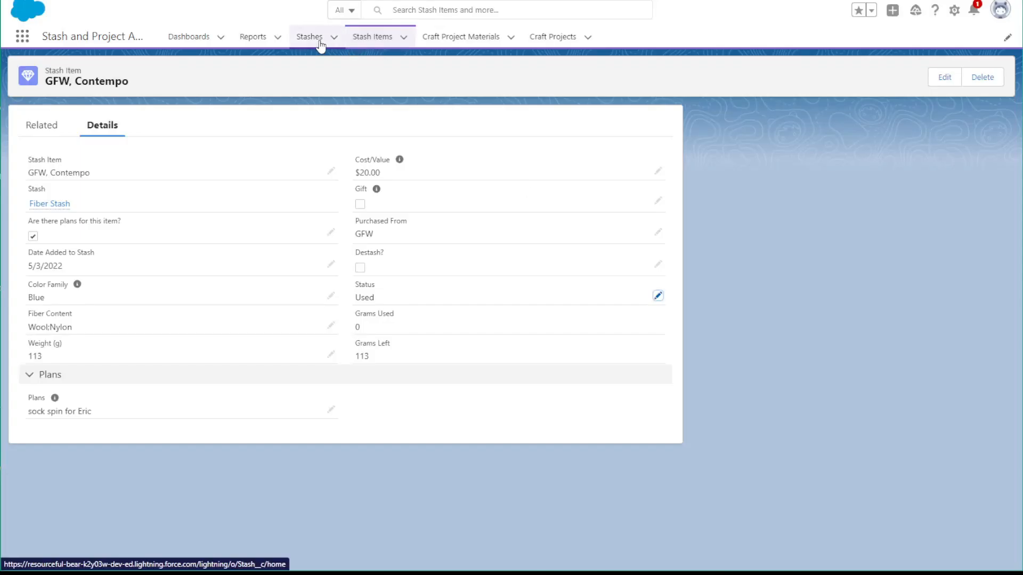
left_click(319, 42)
left_click(89, 149)
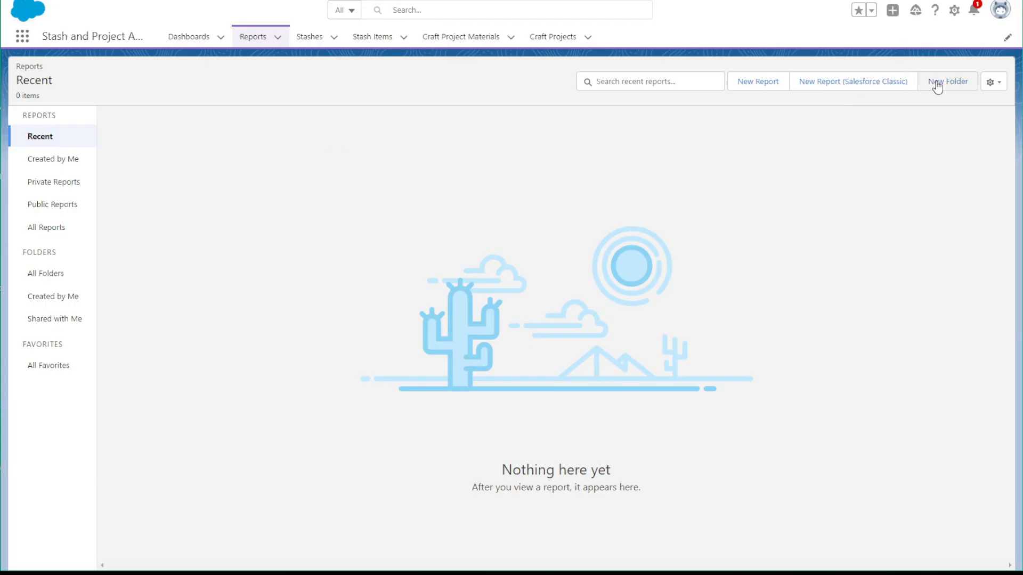
Create a report folder labelled Stash Reports
left_click(935, 84)
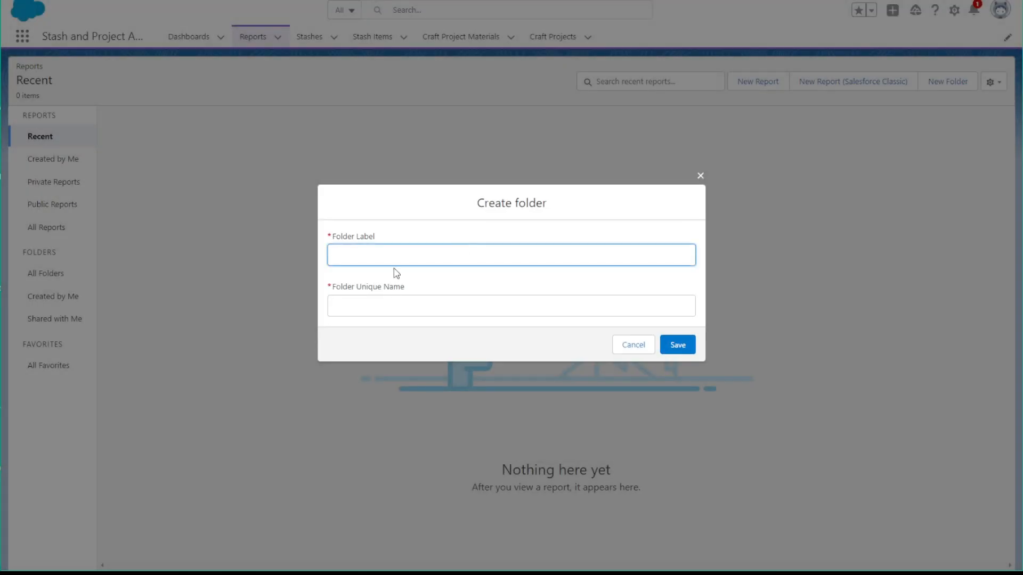
type("Stash Reports")
left_click(369, 314)
left_click(677, 344)
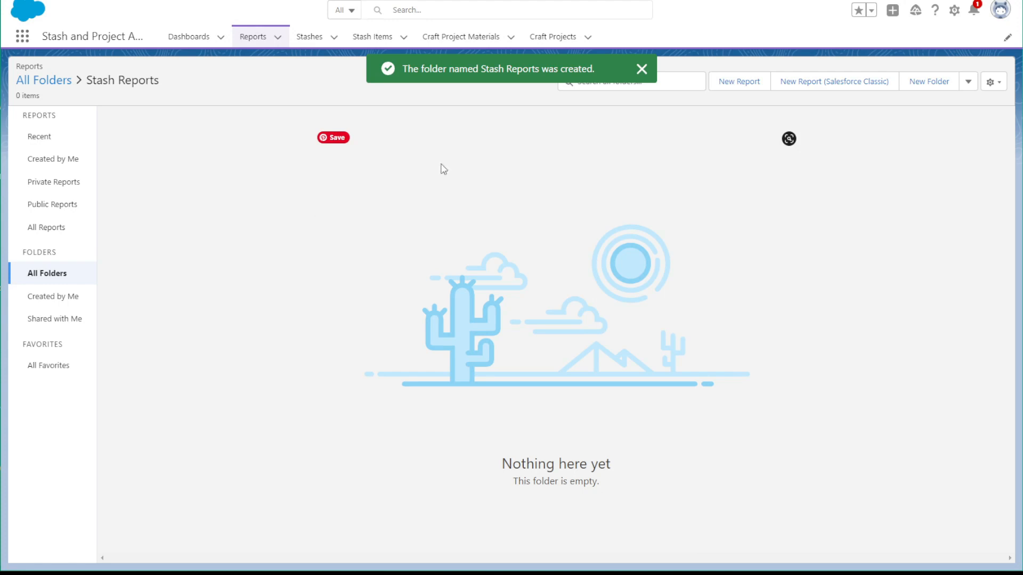
Start a new report using the Stashes with Stash Items report type from Other Reports
left_click(711, 85)
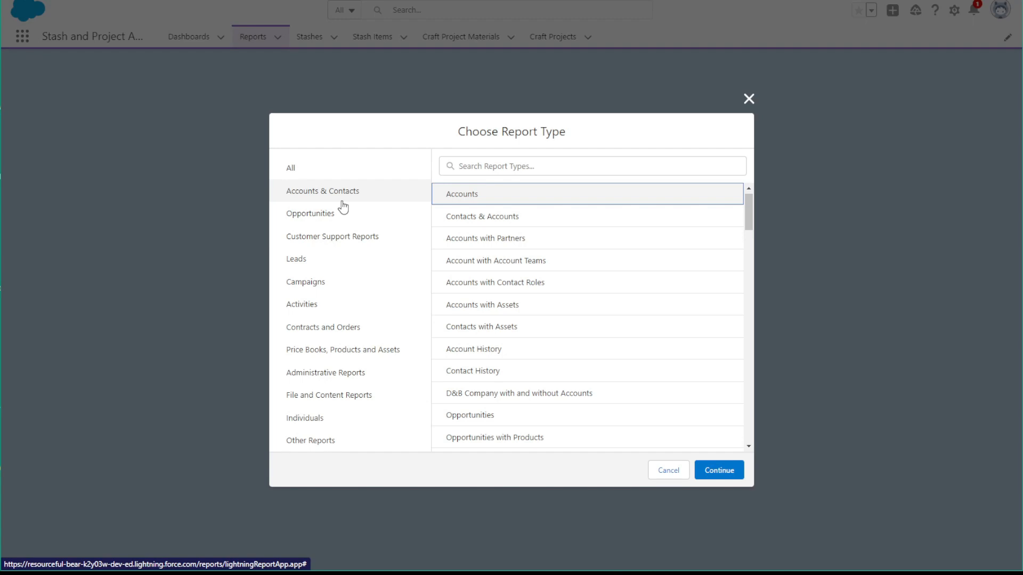
left_click(314, 442)
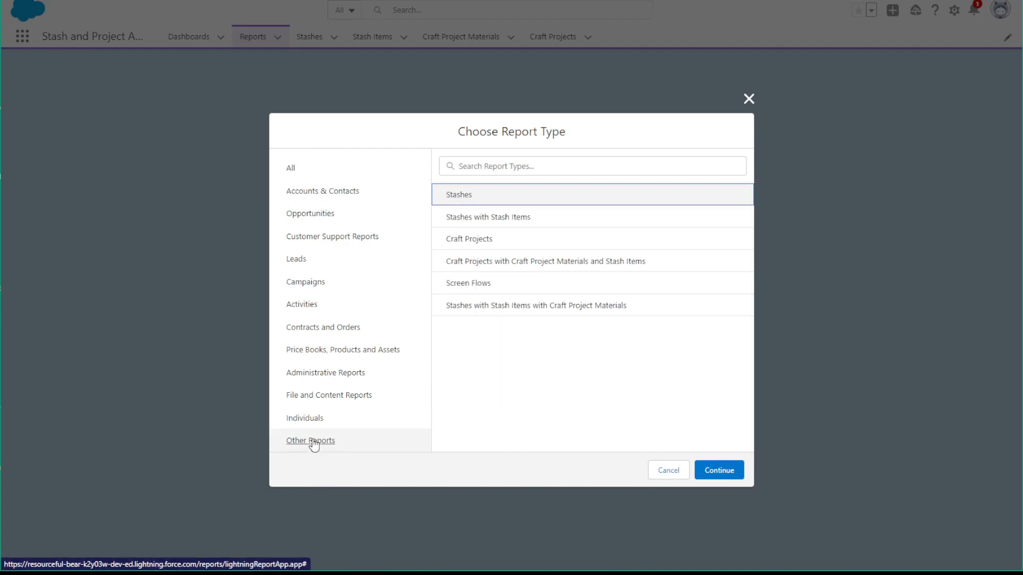
left_click(505, 223)
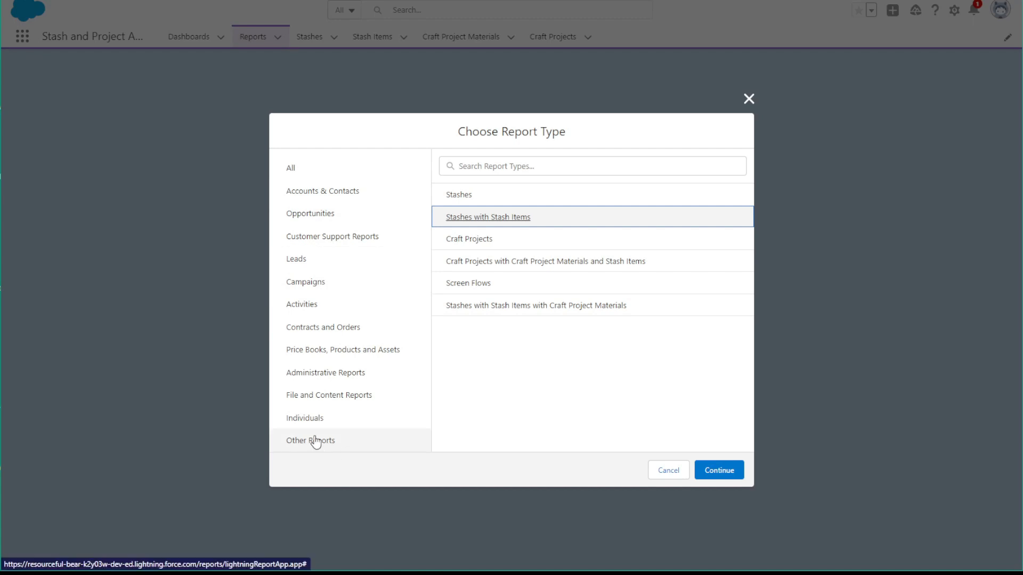
left_click(719, 472)
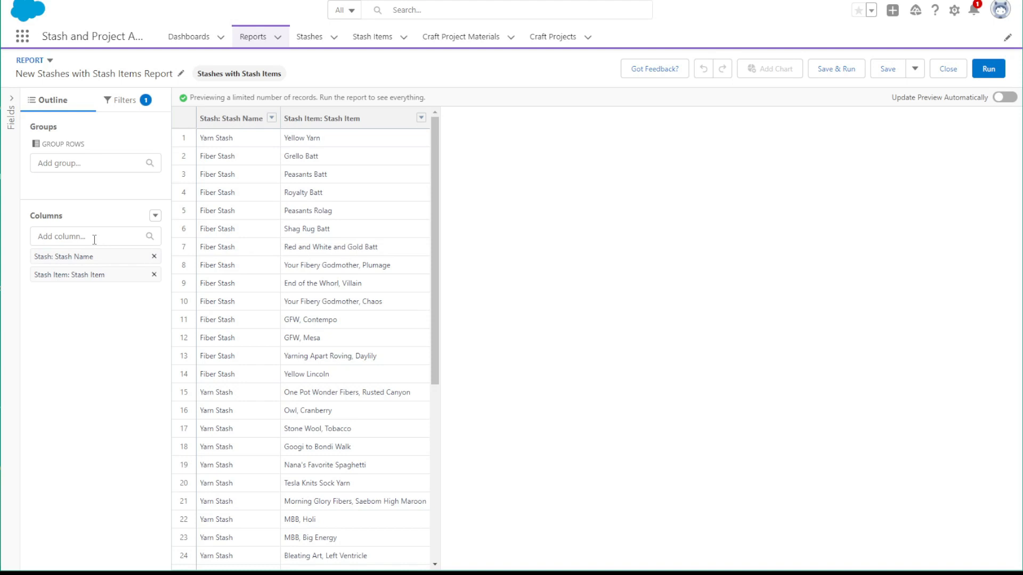
Group the report rows by Stash Name and enable automatic preview updates
left_click_drag(86, 258, 94, 184)
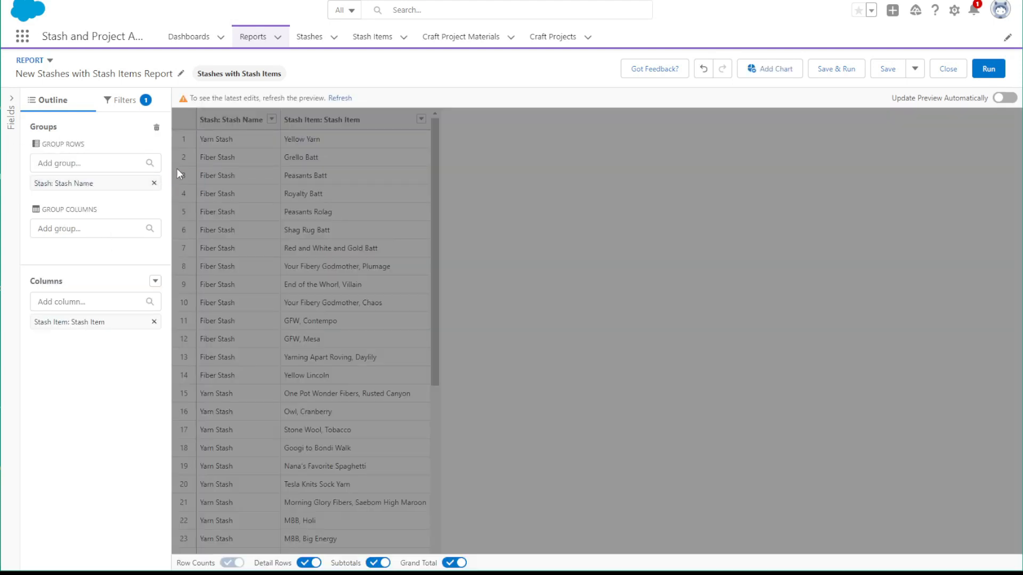
left_click(1003, 98)
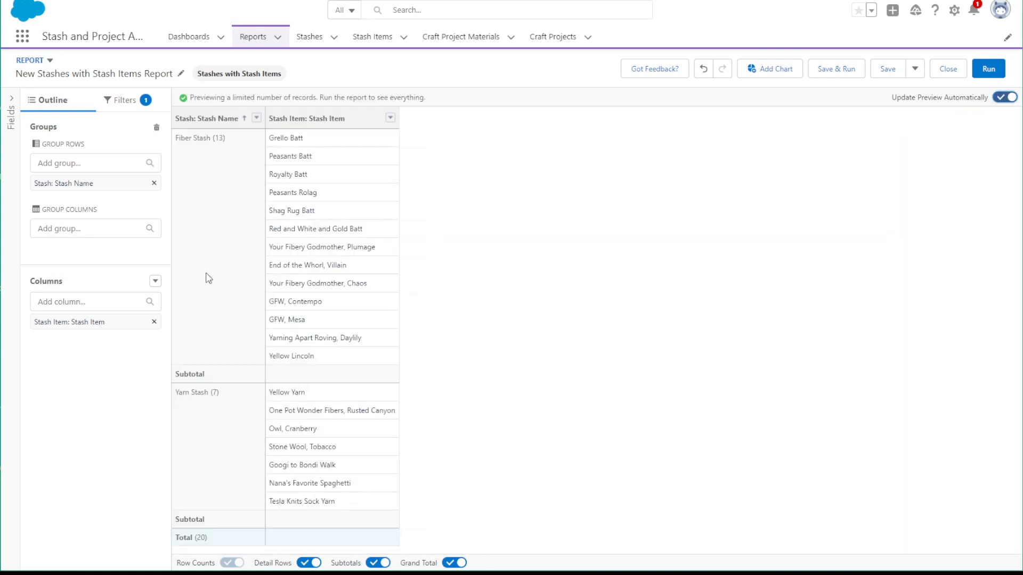
Add the columns Date Added to Stash and Are there plans for this item? to the report
left_click(83, 303)
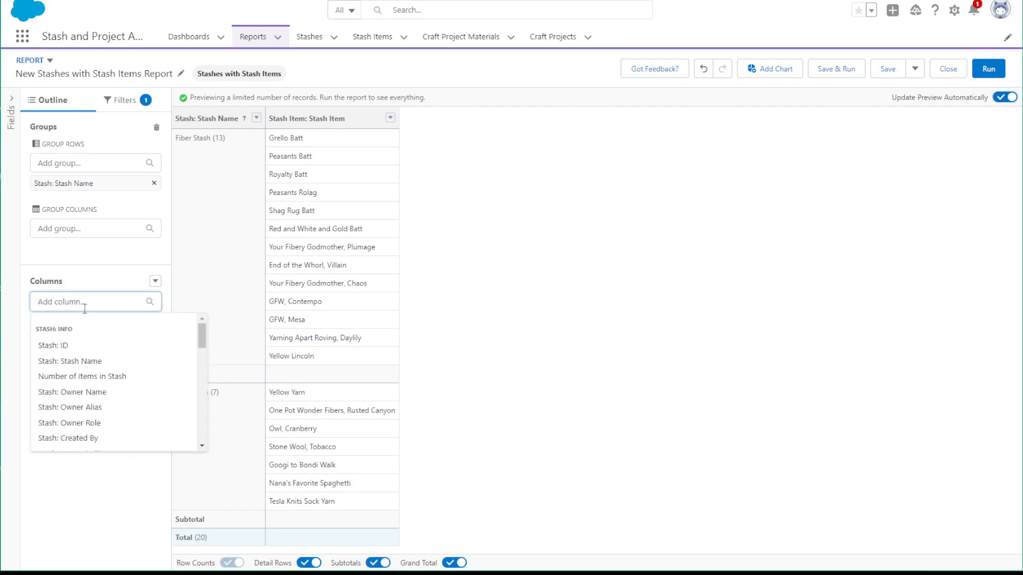
type("dates")
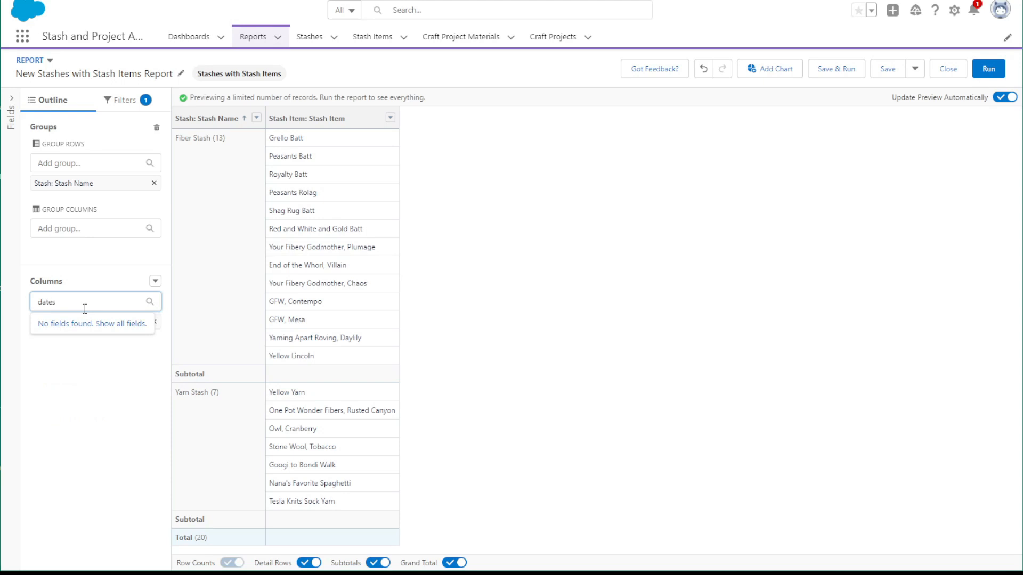
key("BackSpace")
left_click(63, 397)
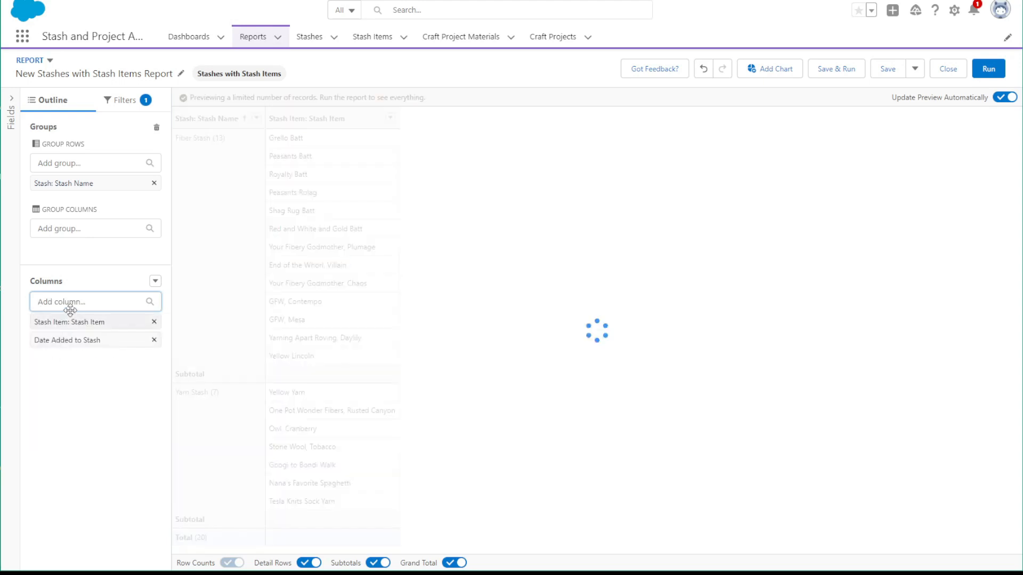
type("plan")
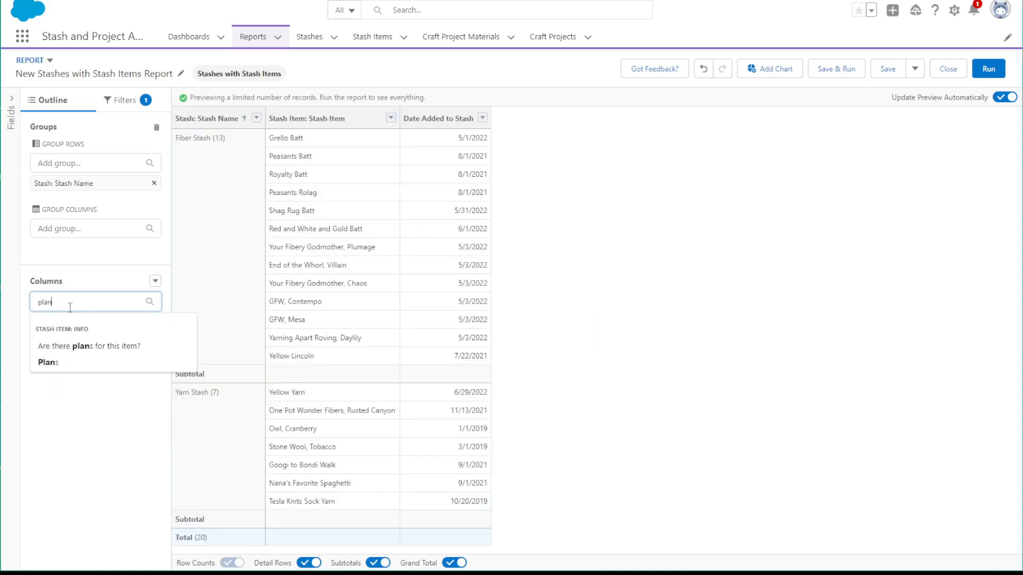
left_click(59, 346)
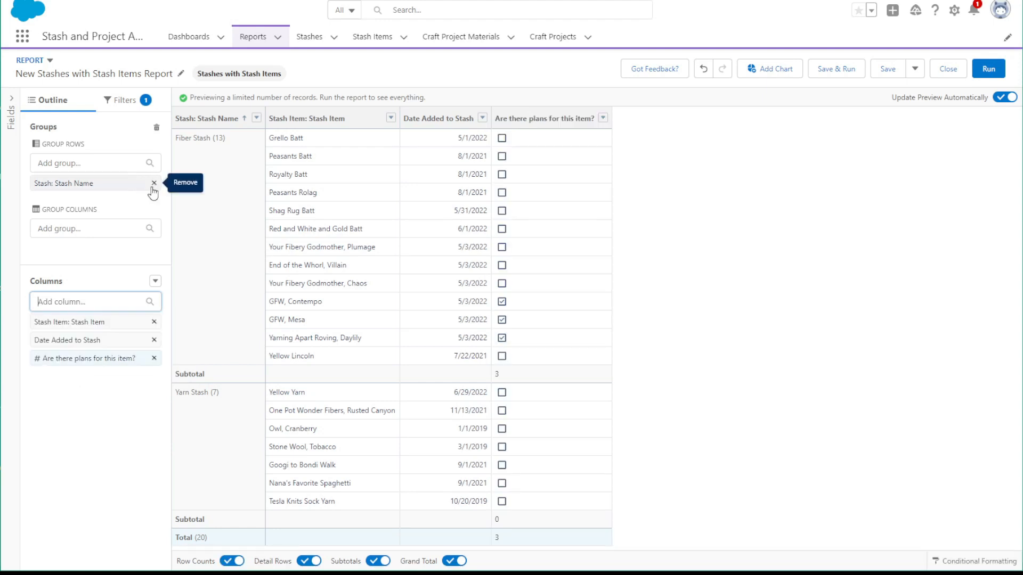
Remove the Stash Name row grouping and sort the report by Date Added to Stash in ascending order
left_click(154, 184)
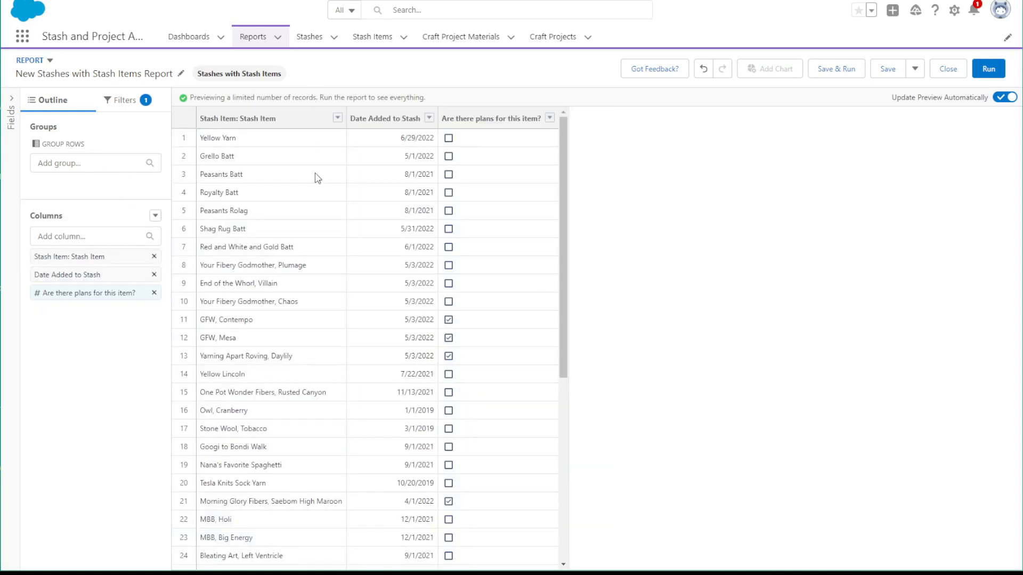
left_click(433, 118)
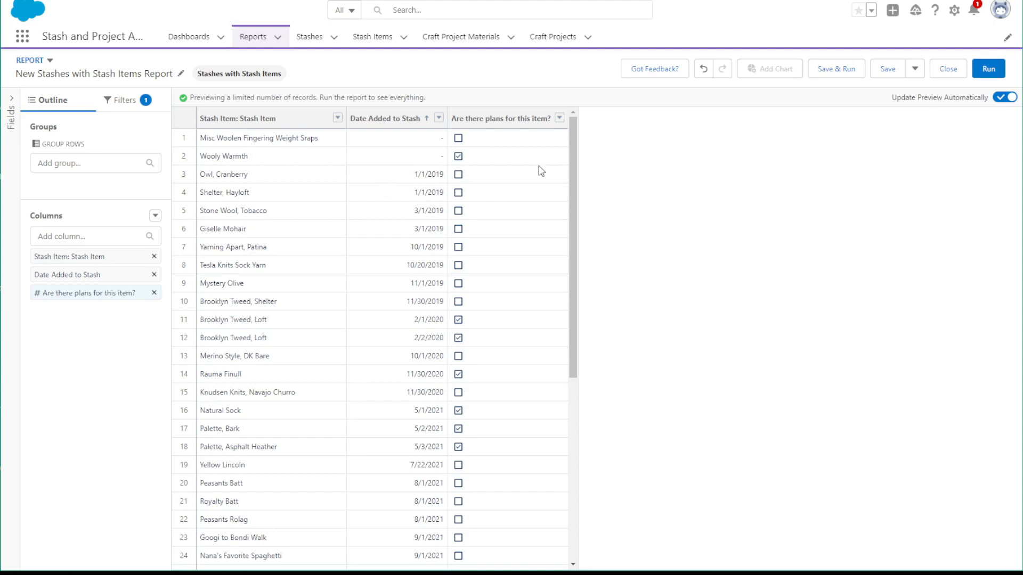
Save and run the report under the name Longest in Stash
left_click(835, 68)
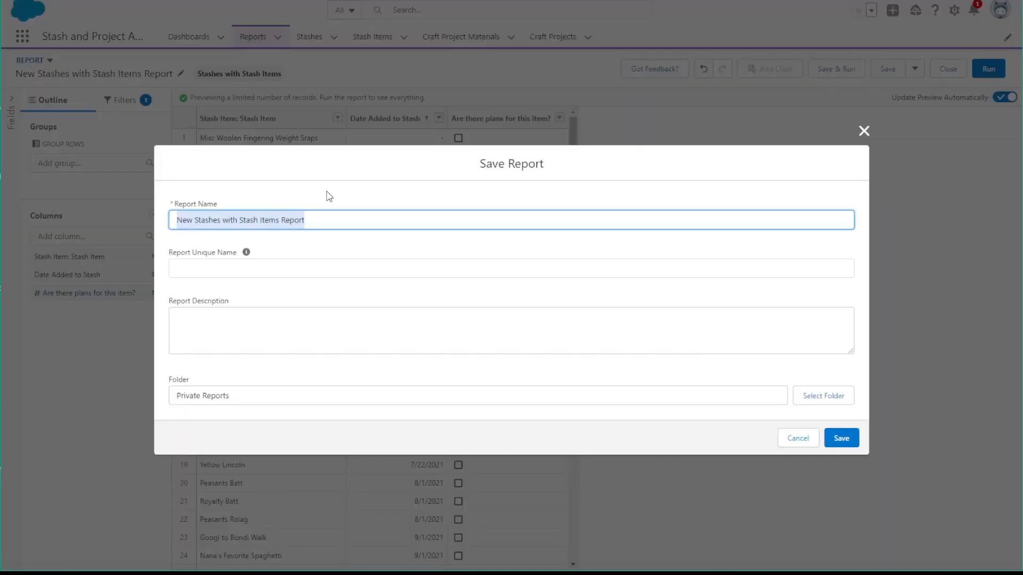
type("Longe")
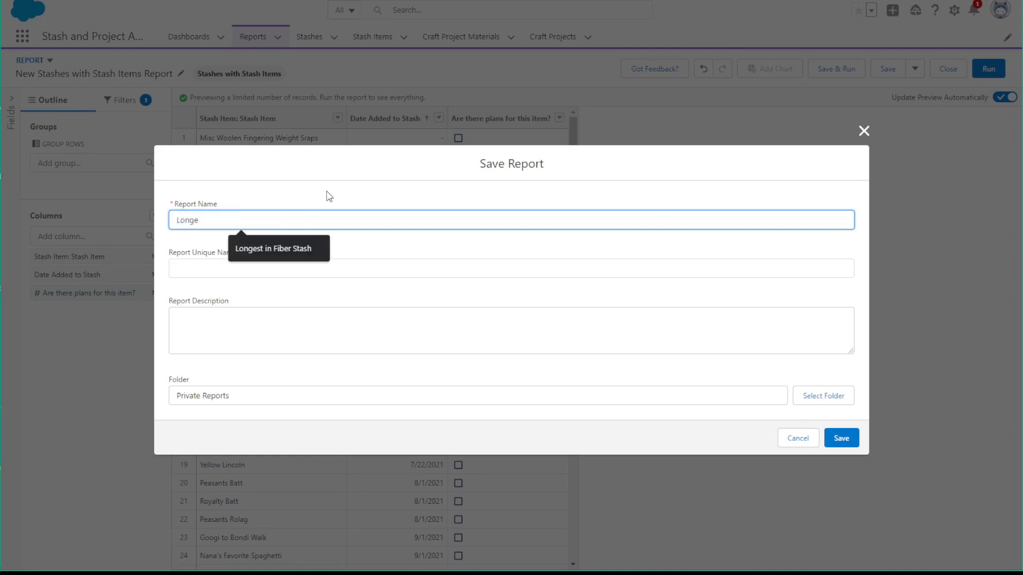
type("st in Stash")
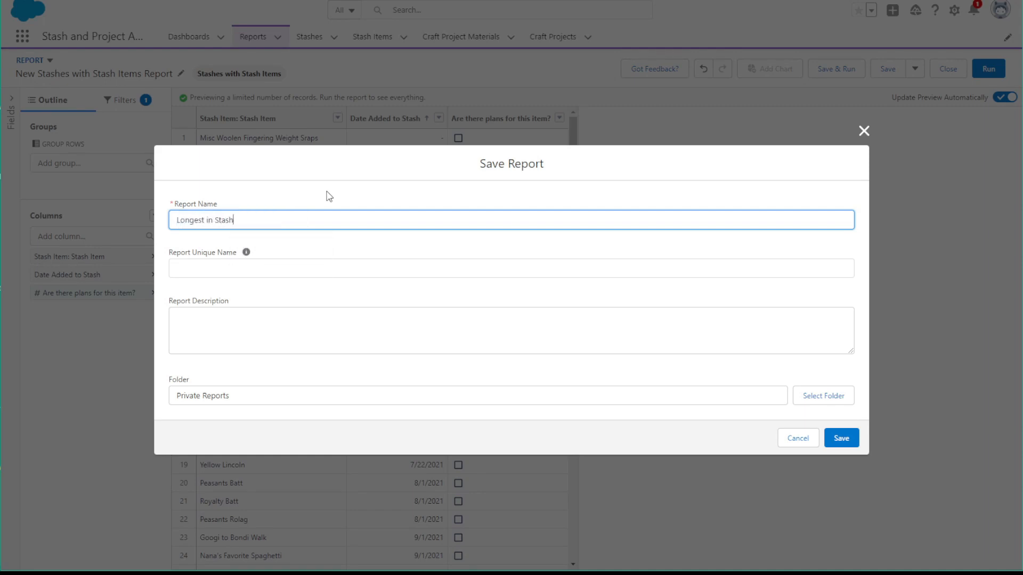
left_click(841, 443)
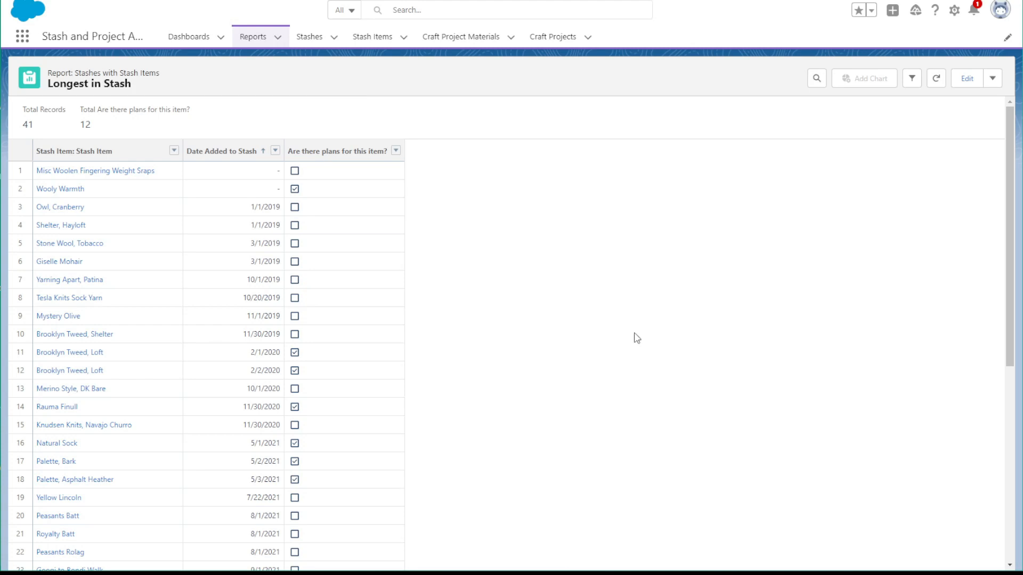
Edit the Longest in Stash report and add a filter where Stash Name equals Fiber Stash
left_click(967, 80)
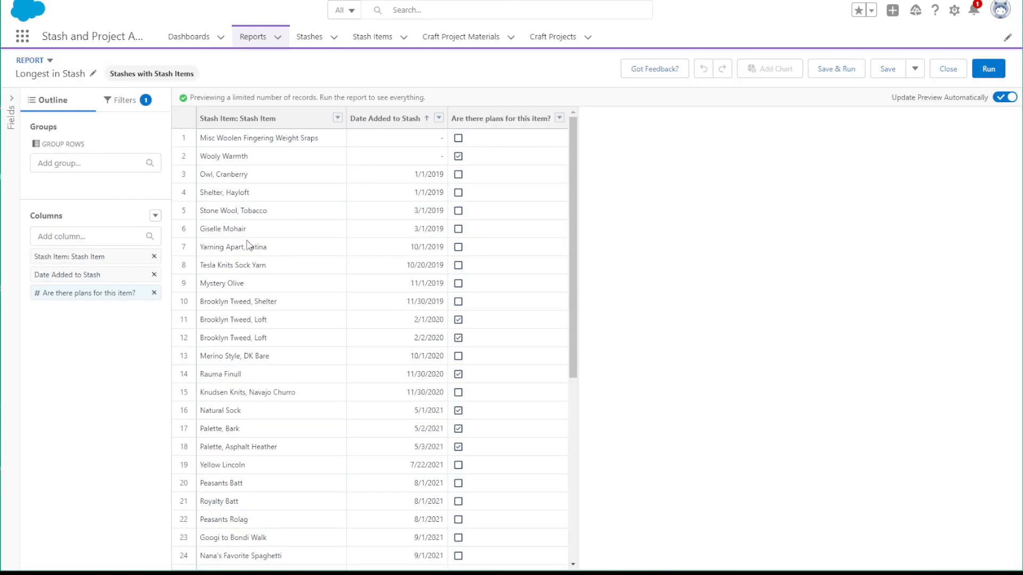
left_click(122, 102)
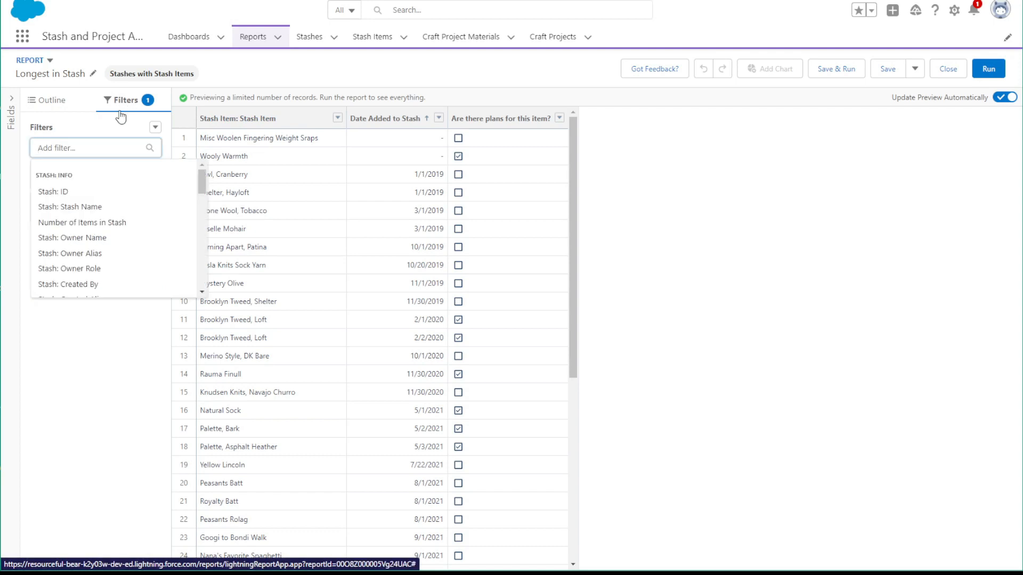
type("stash")
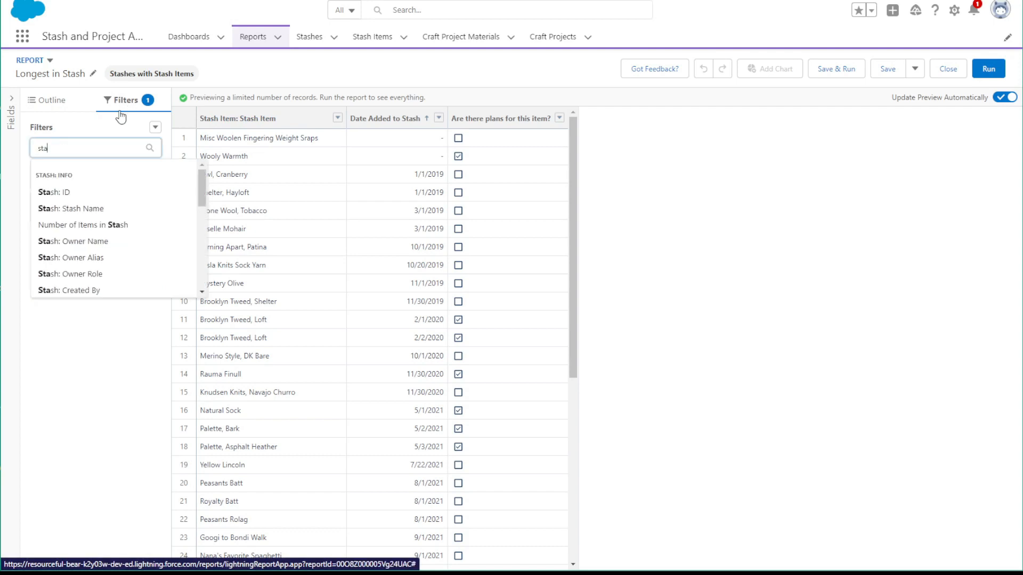
left_click(106, 208)
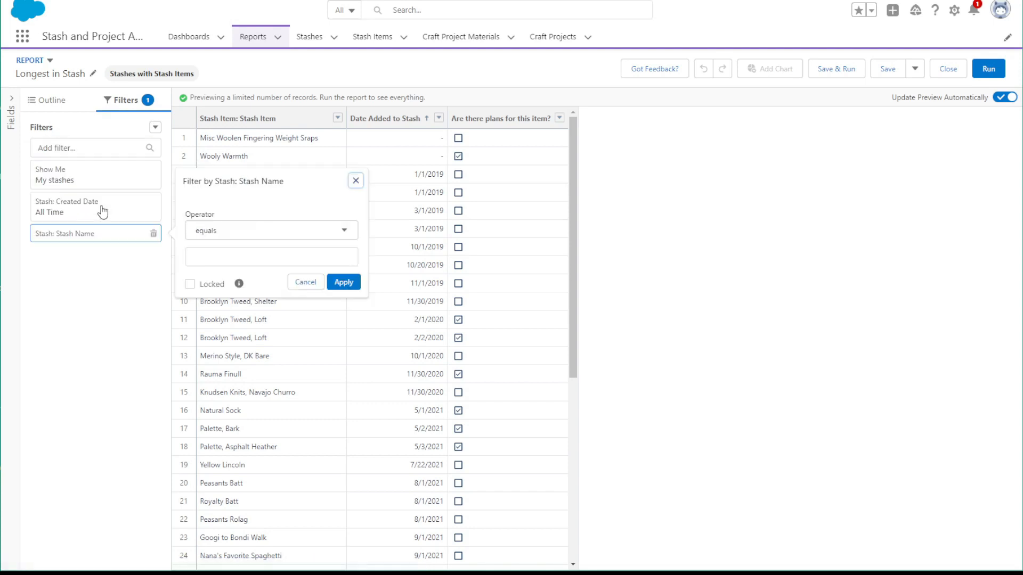
left_click(233, 260)
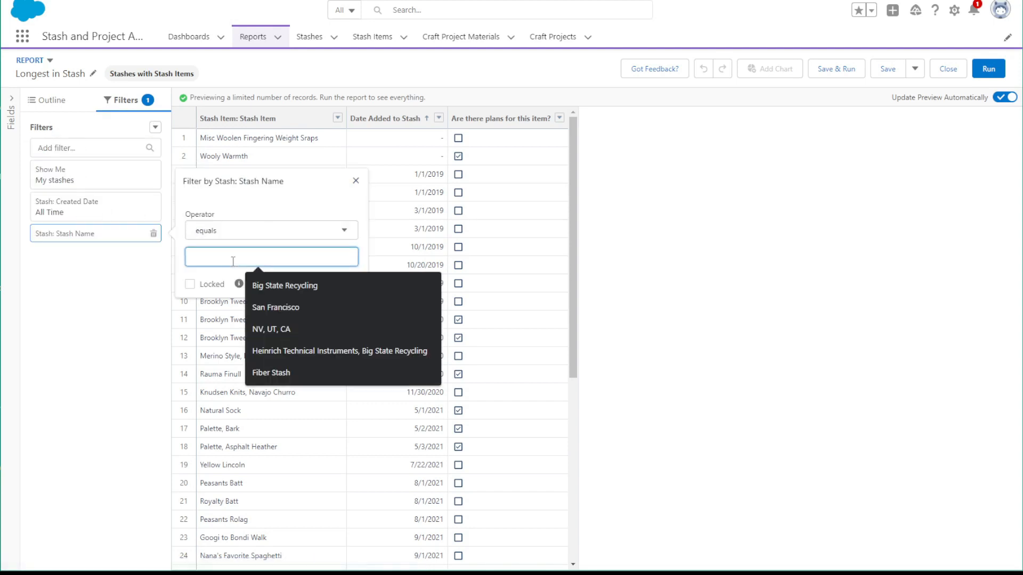
type("Fiber Stash")
left_click(350, 286)
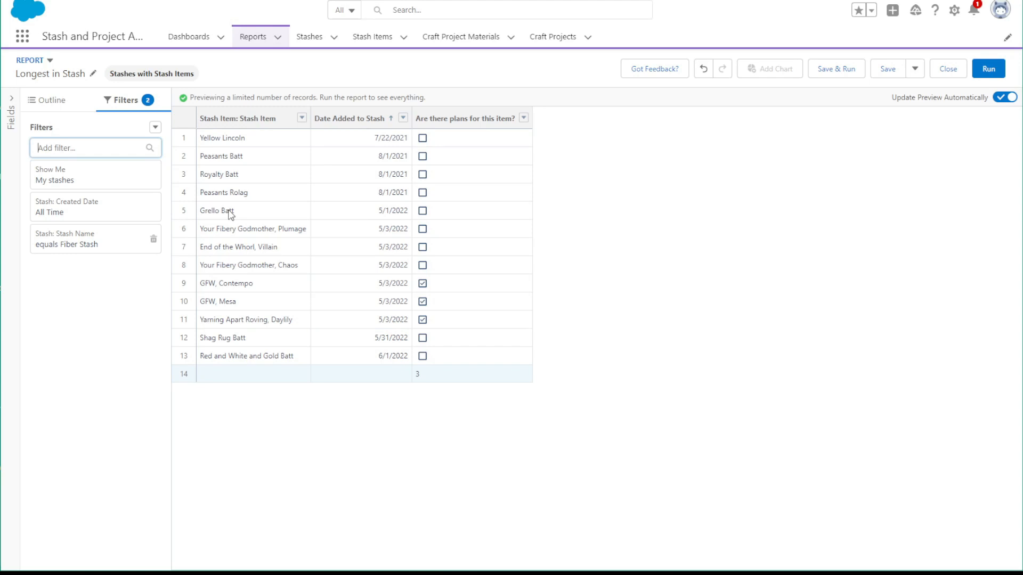
Save the filtered report as a copy named Longest in Fiber Stash in the Stash Reports folder
left_click(913, 68)
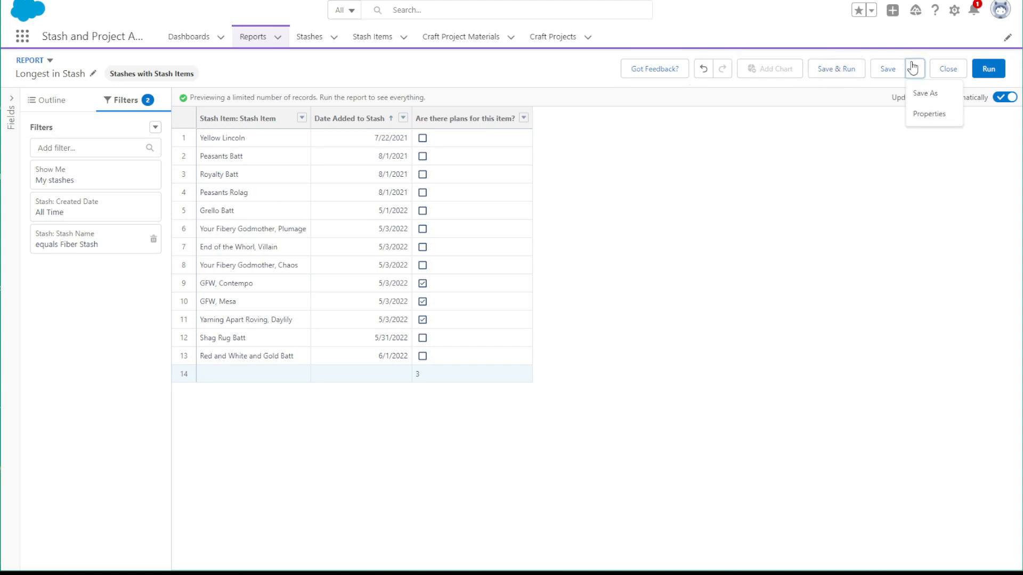
left_click(915, 93)
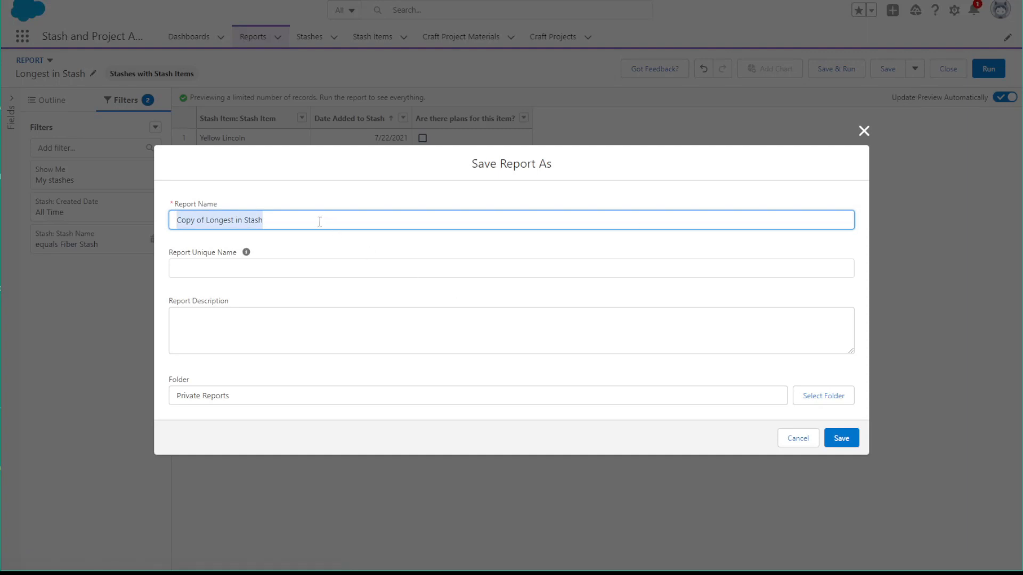
type("Lo")
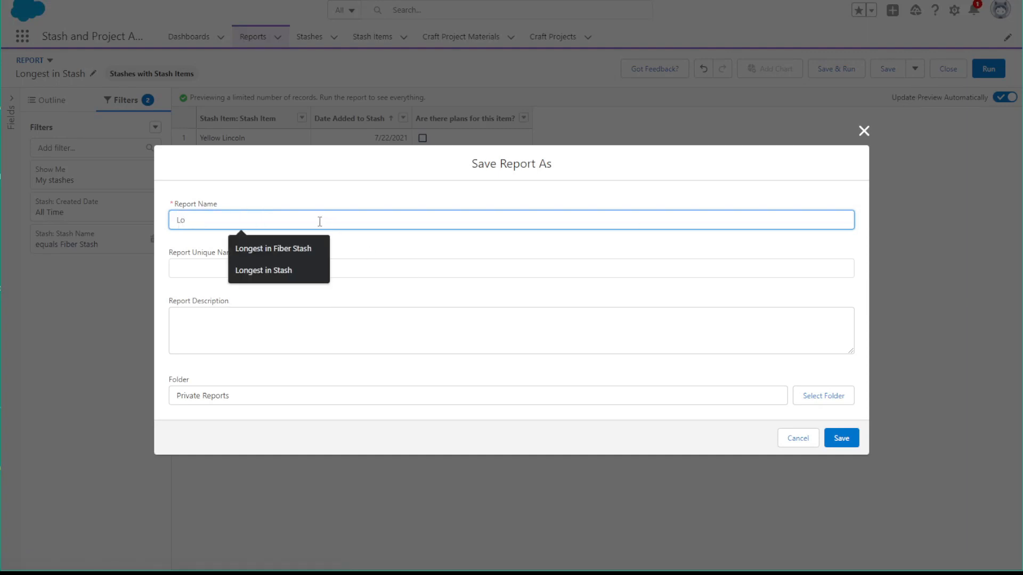
left_click(270, 248)
left_click(285, 266)
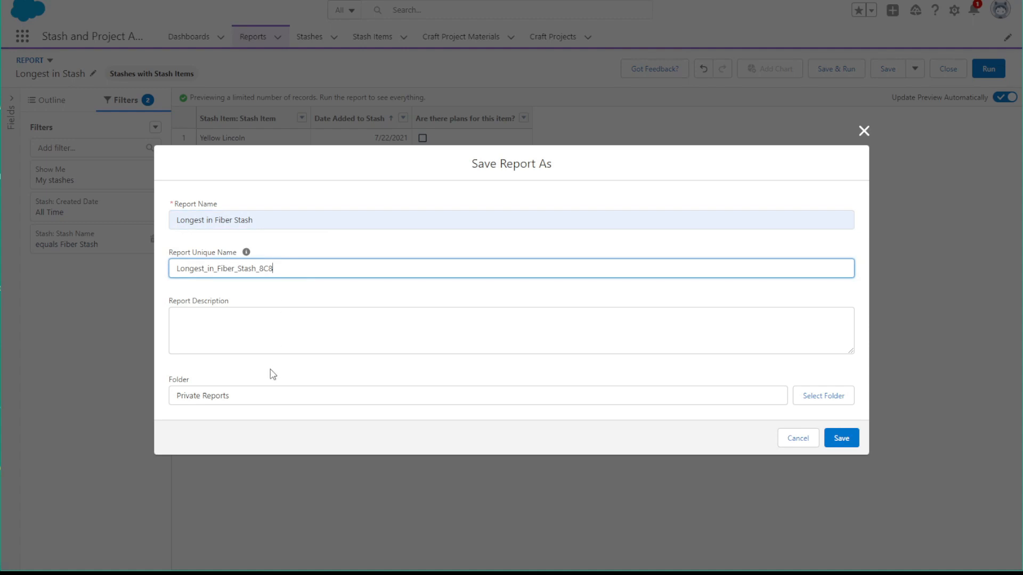
left_click(832, 396)
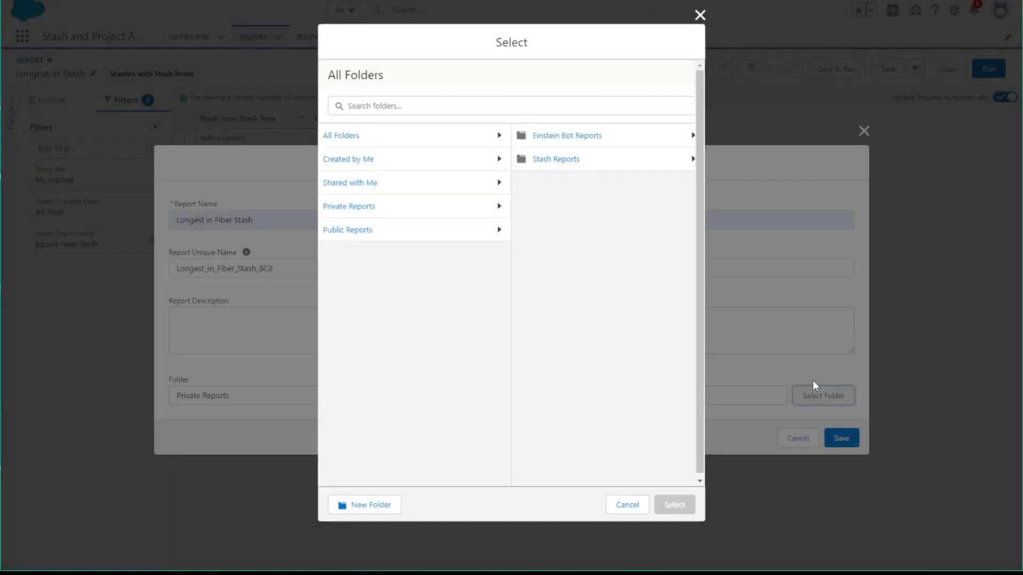
left_click(588, 161)
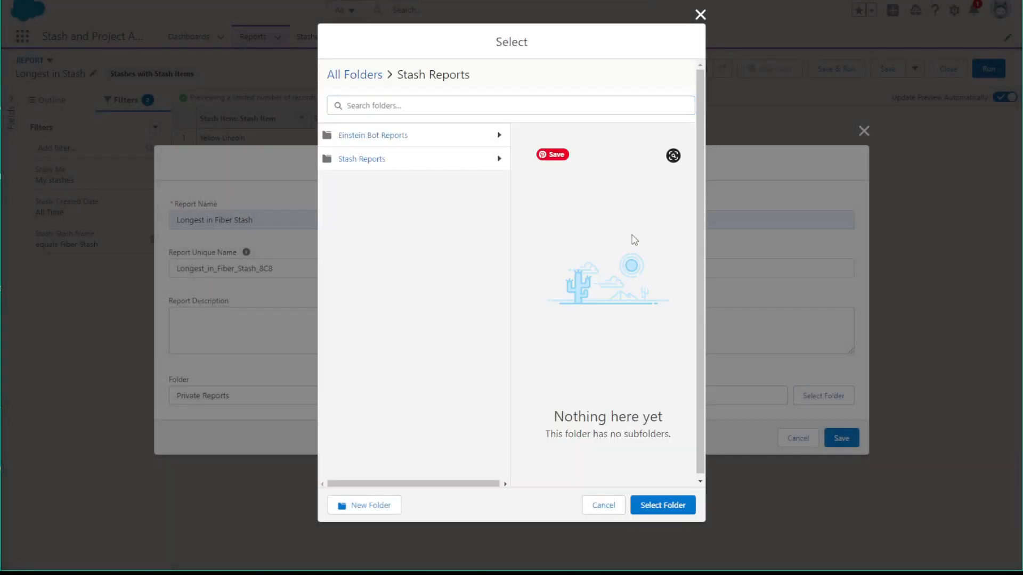
left_click(680, 510)
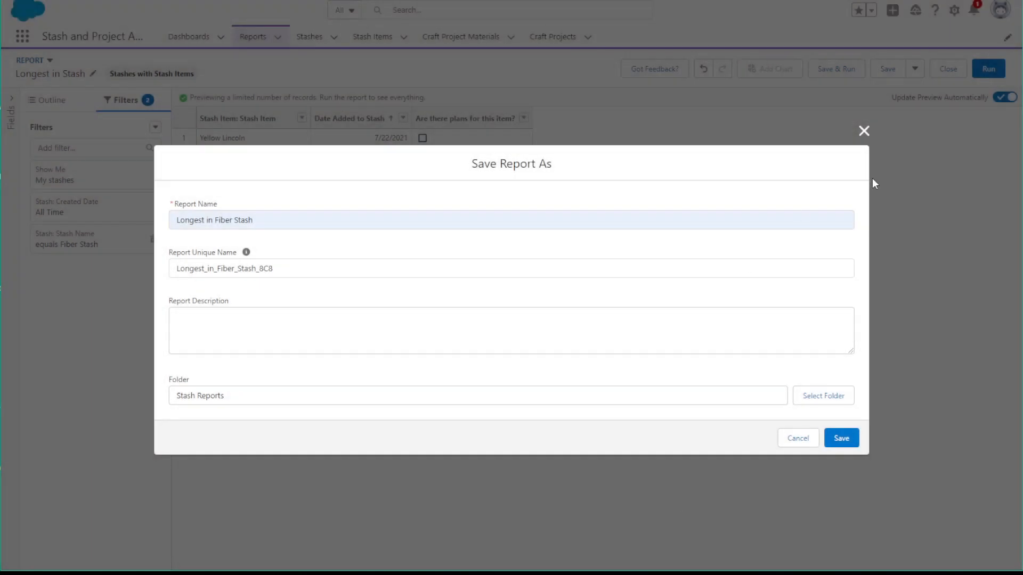
left_click(842, 438)
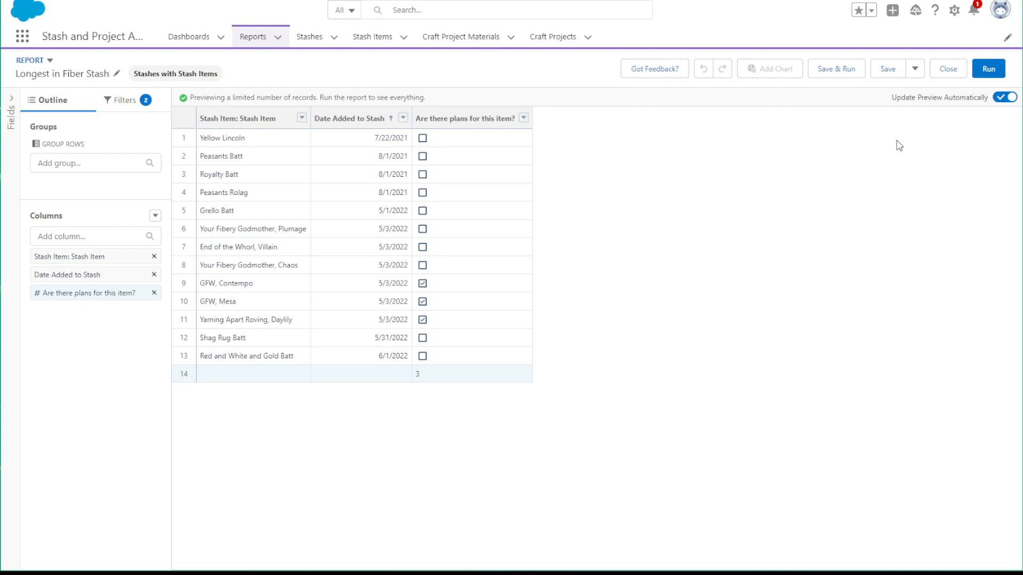
Create another report from the Stashes with Stash Items report type under Other Reports
left_click(252, 36)
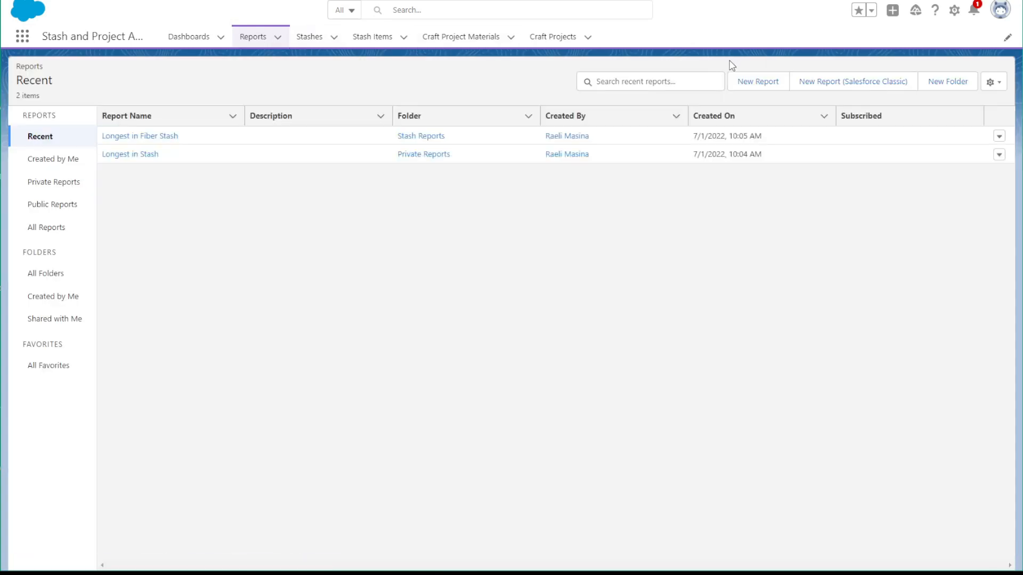
left_click(756, 84)
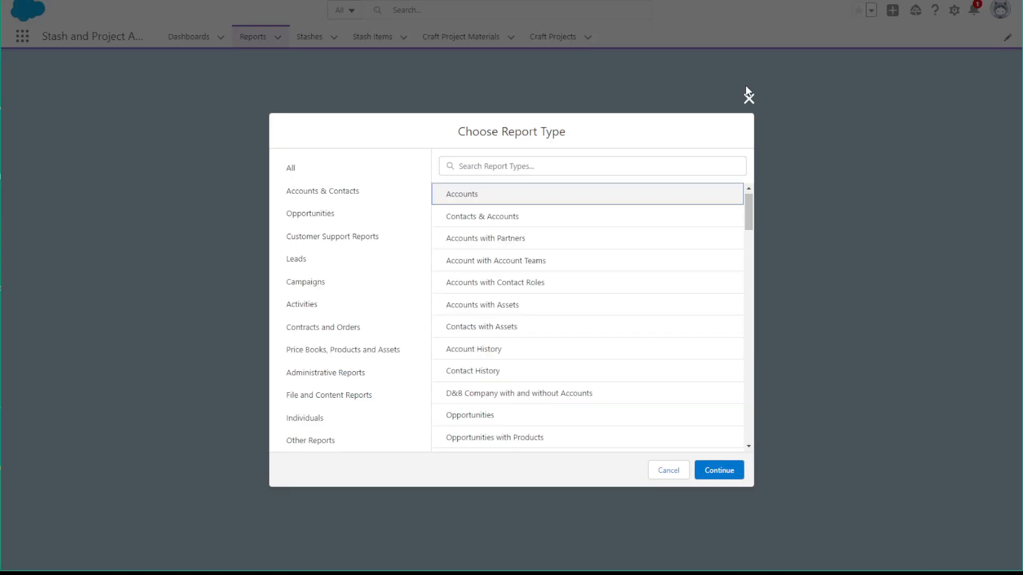
left_click(314, 441)
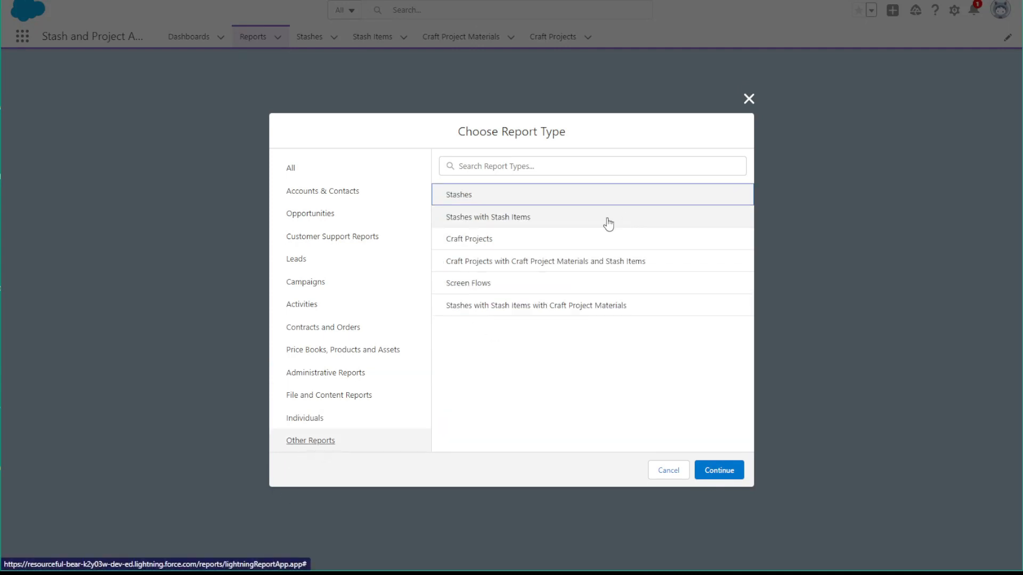
left_click(601, 224)
left_click(737, 474)
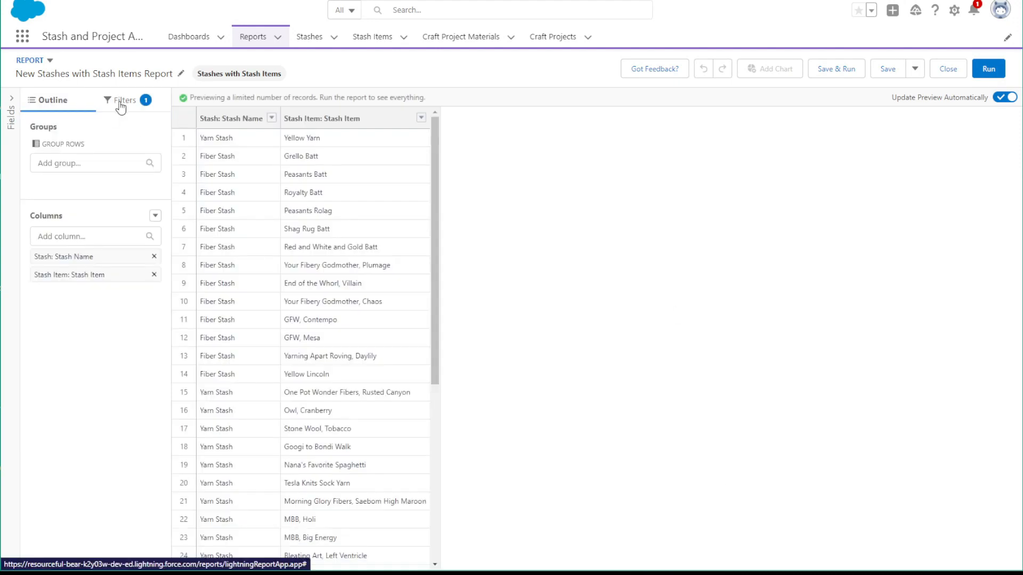
Add the Cost/Value and Gift columns to the new report
left_click(77, 241)
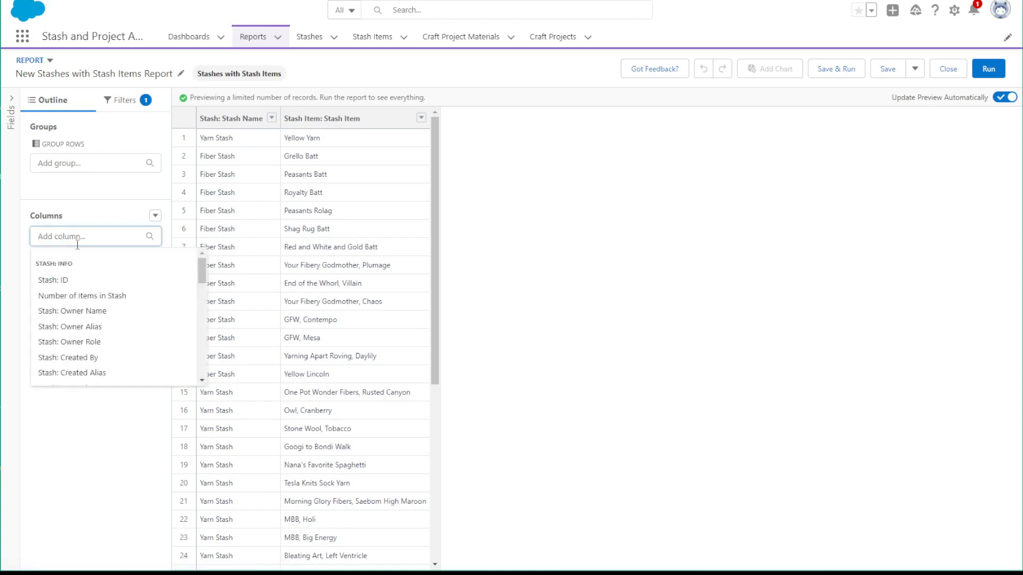
type("cost")
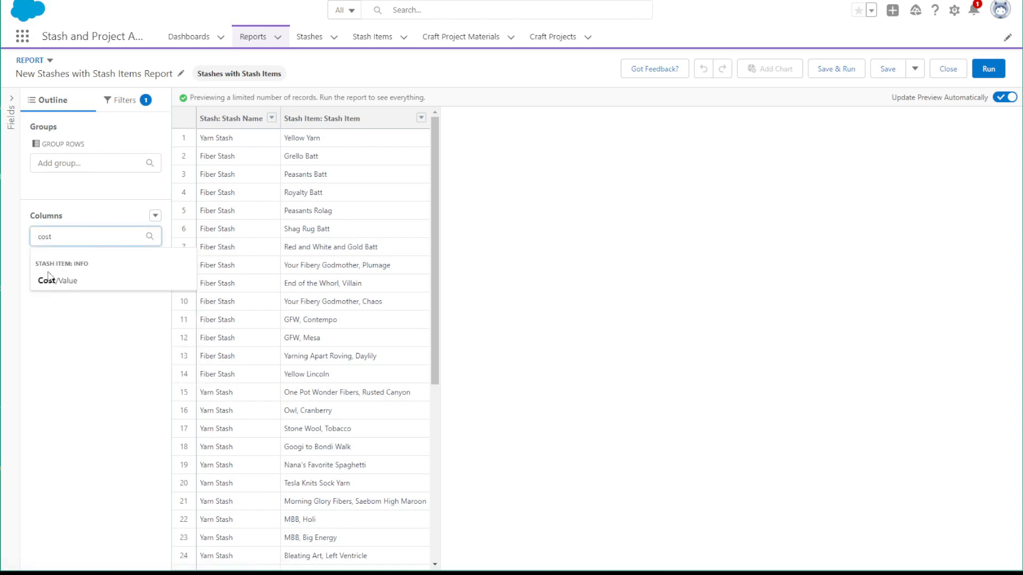
left_click(49, 279)
type("gif")
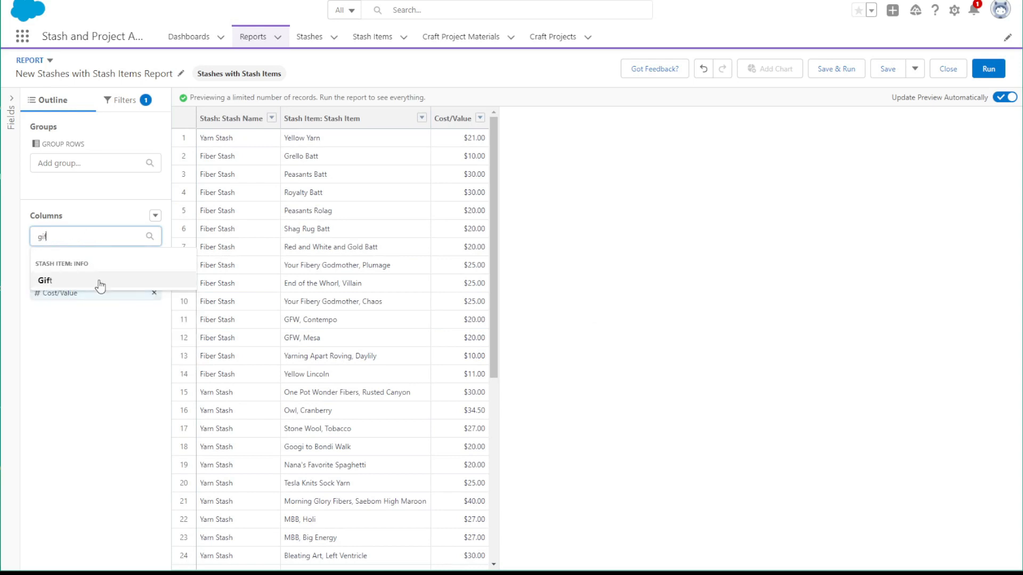
left_click(99, 282)
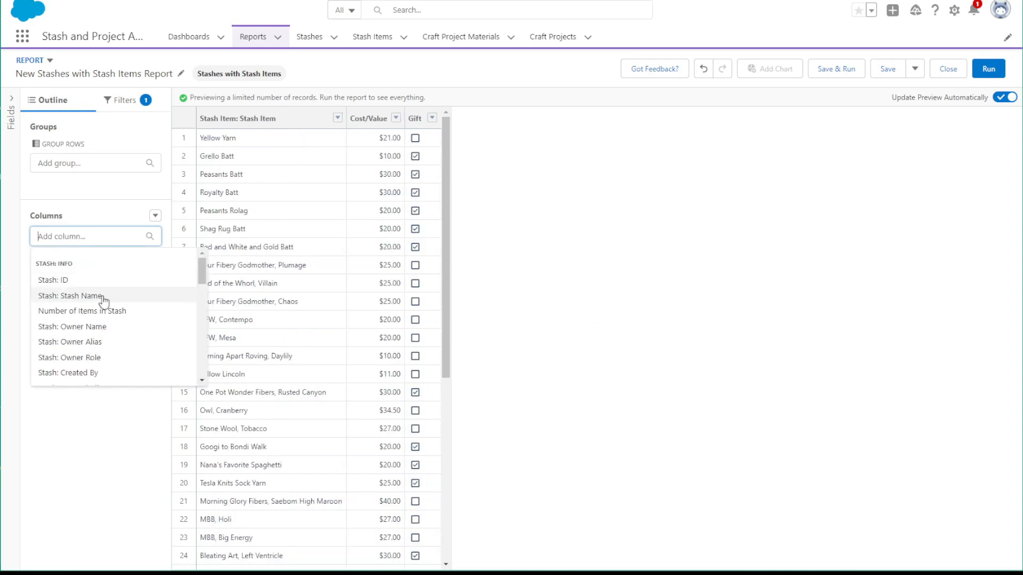
Add Stash Name back to the report, group the rows by it, and remove the Stash Item column
left_click(85, 283)
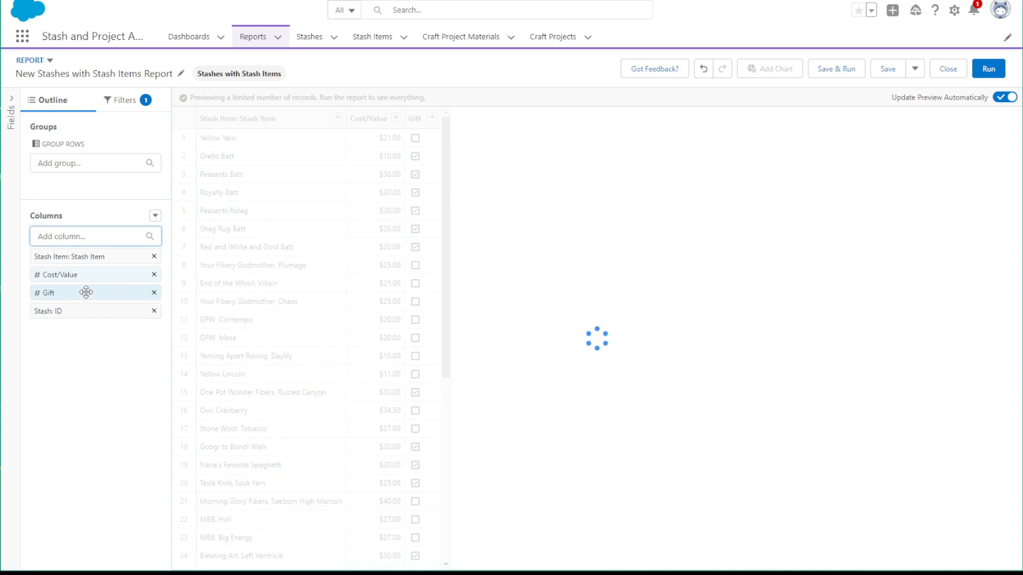
left_click(154, 311)
left_click(89, 238)
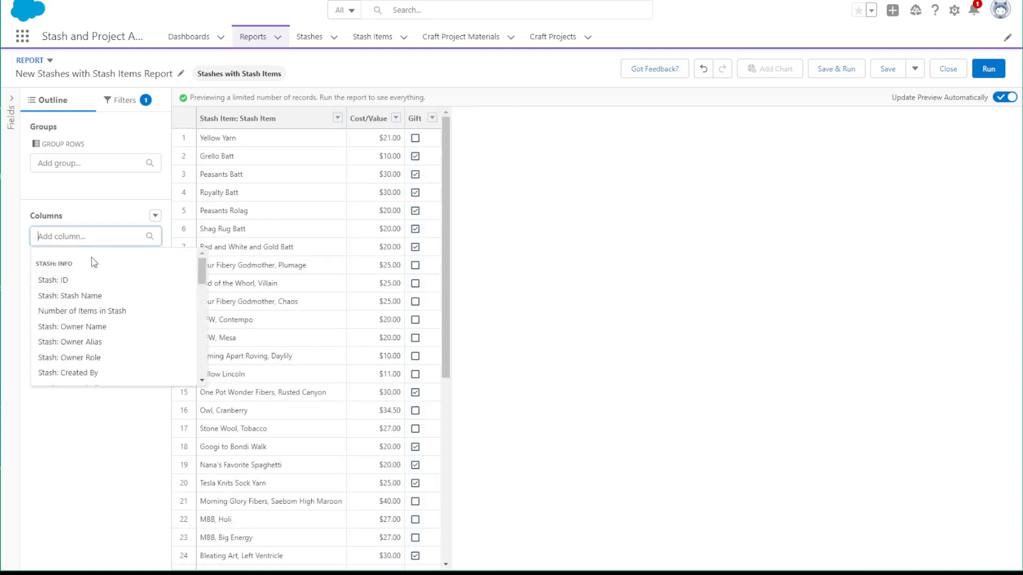
left_click(86, 294)
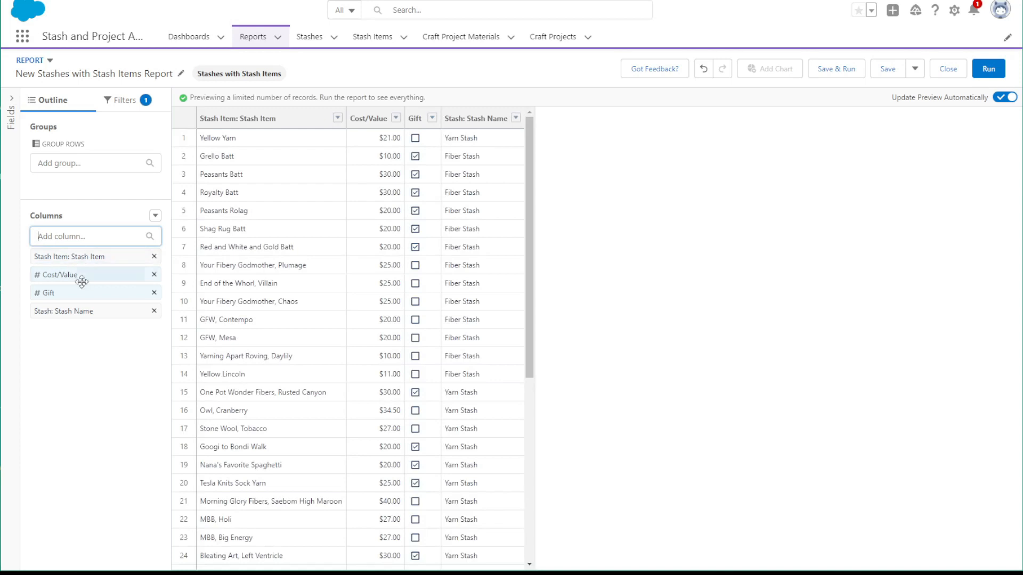
left_click_drag(89, 320, 81, 191)
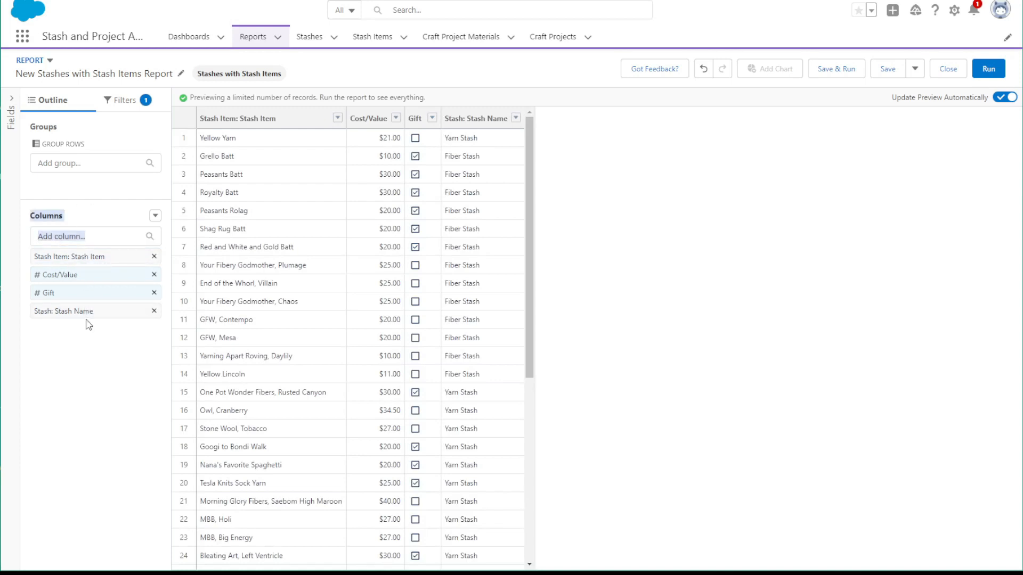
left_click_drag(91, 303, 88, 185)
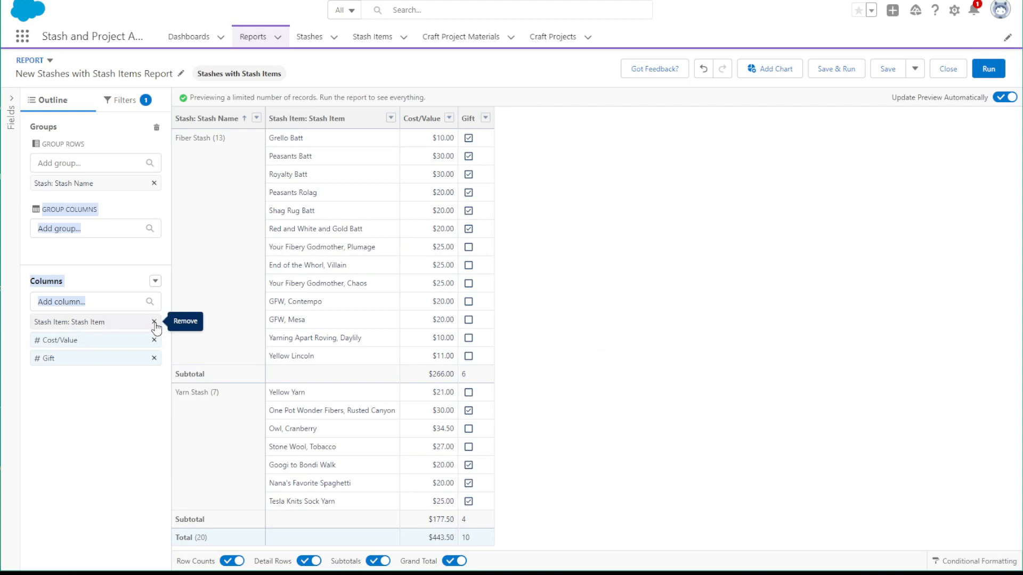
left_click(154, 323)
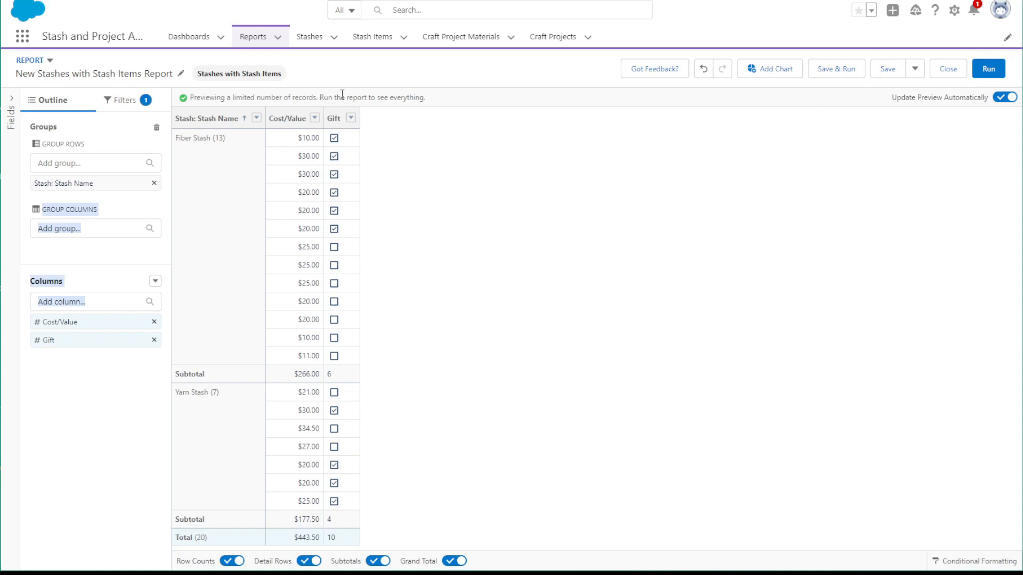
Add a filter to the new report so that Gift equals False
left_click(128, 102)
left_click(105, 151)
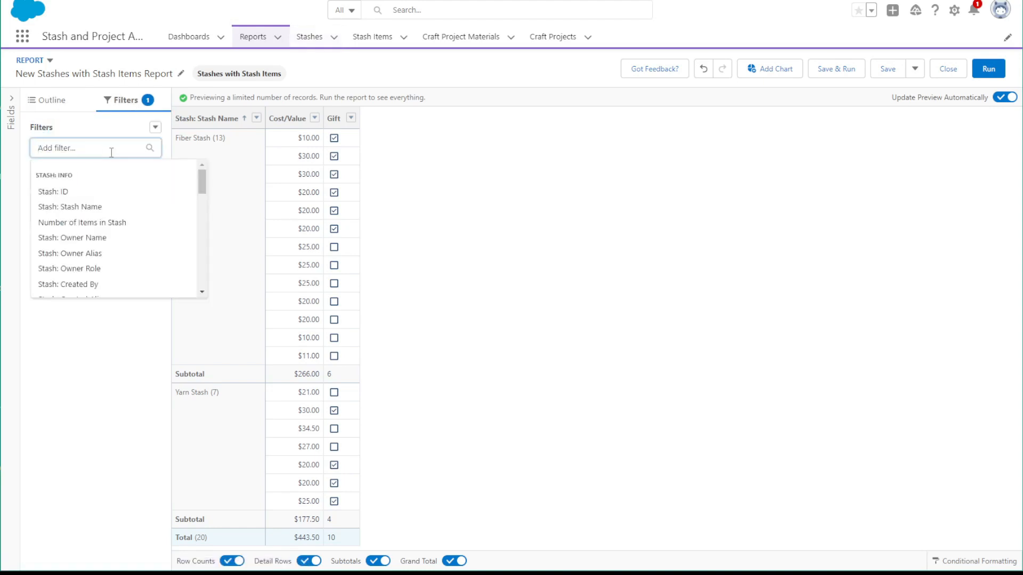
type("gi")
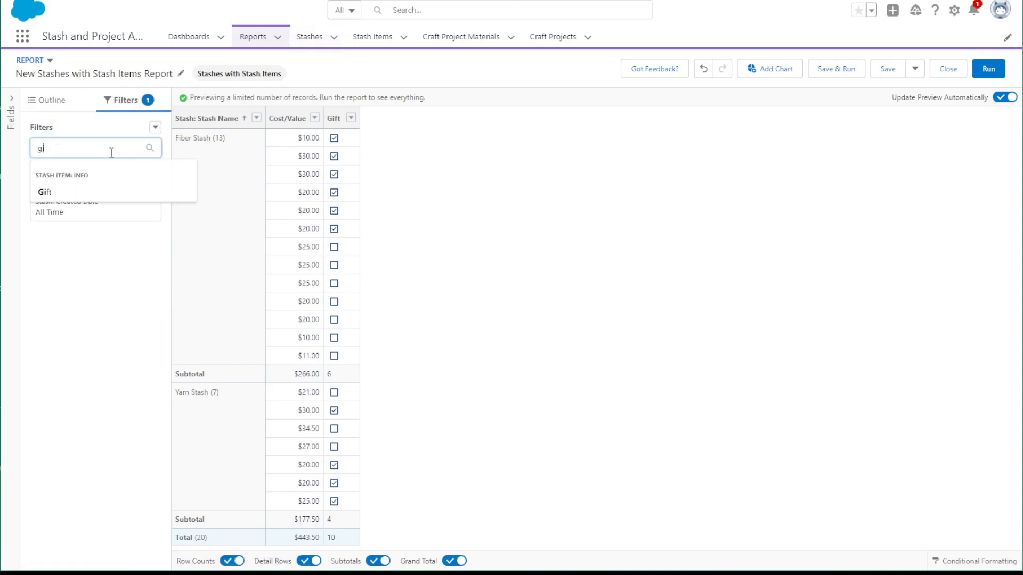
left_click(80, 193)
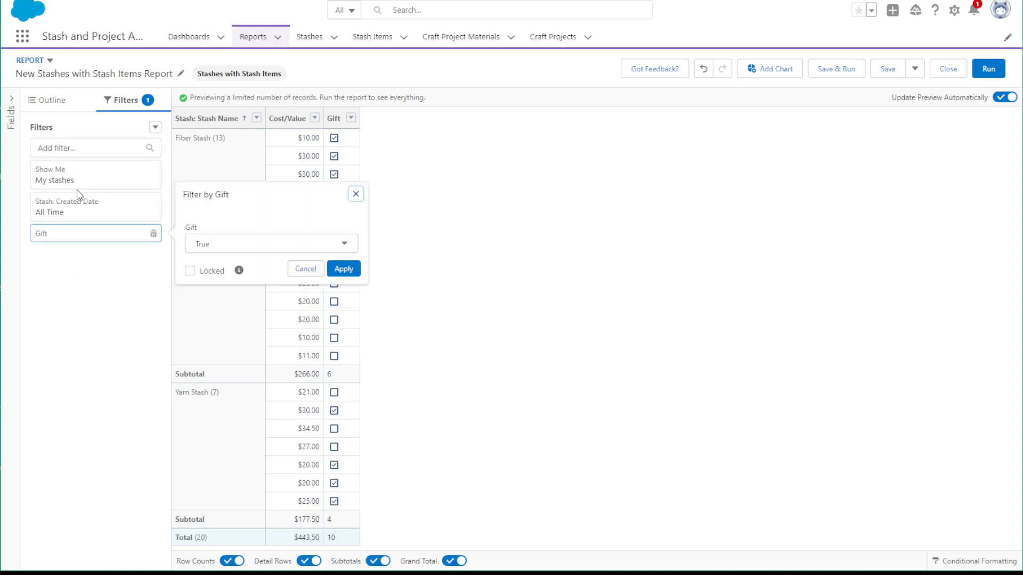
left_click(225, 248)
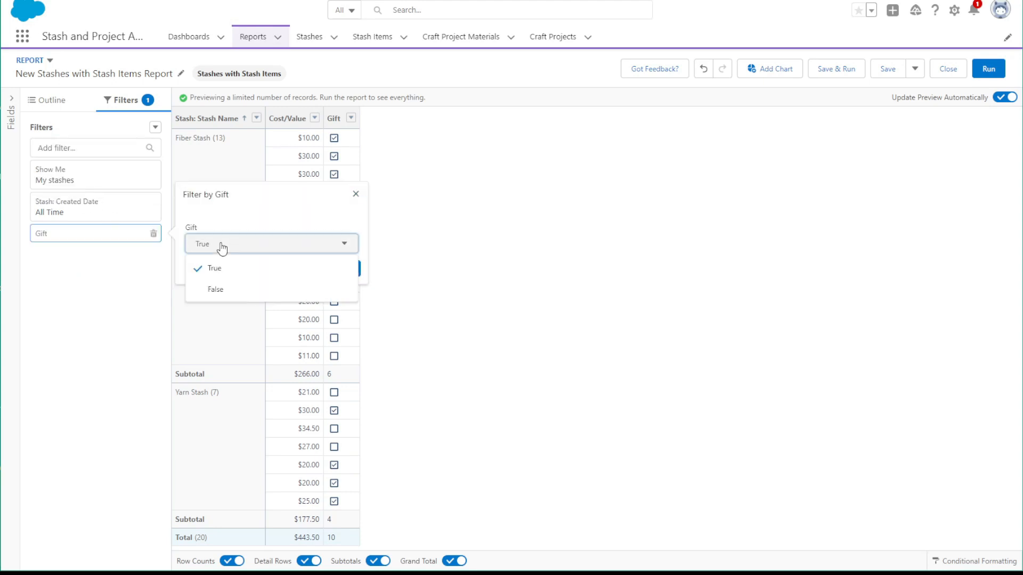
left_click(216, 291)
left_click(352, 269)
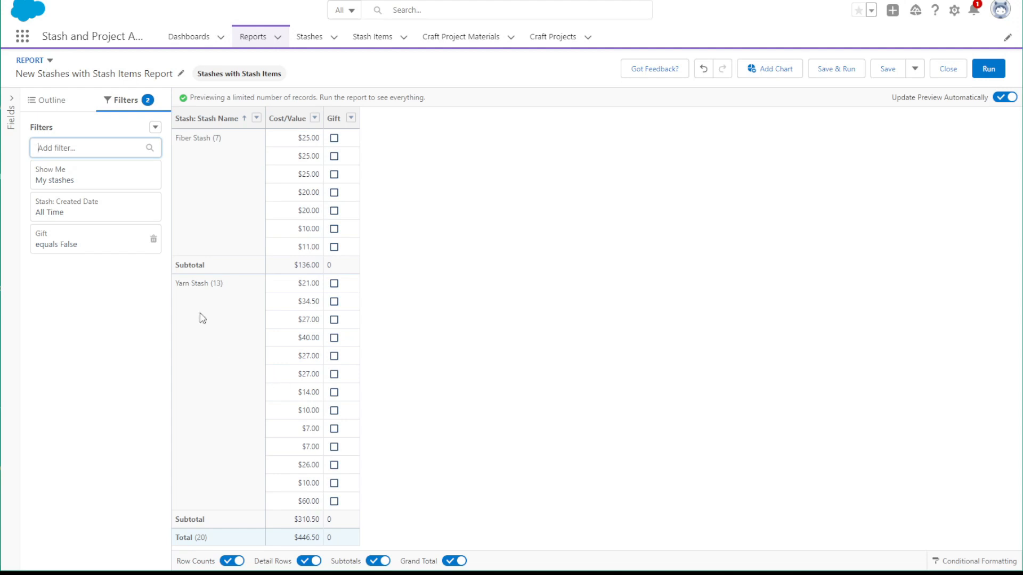
Change the Created Date filter to use Date Added to Stash with the Current CY range
left_click(95, 215)
left_click(207, 194)
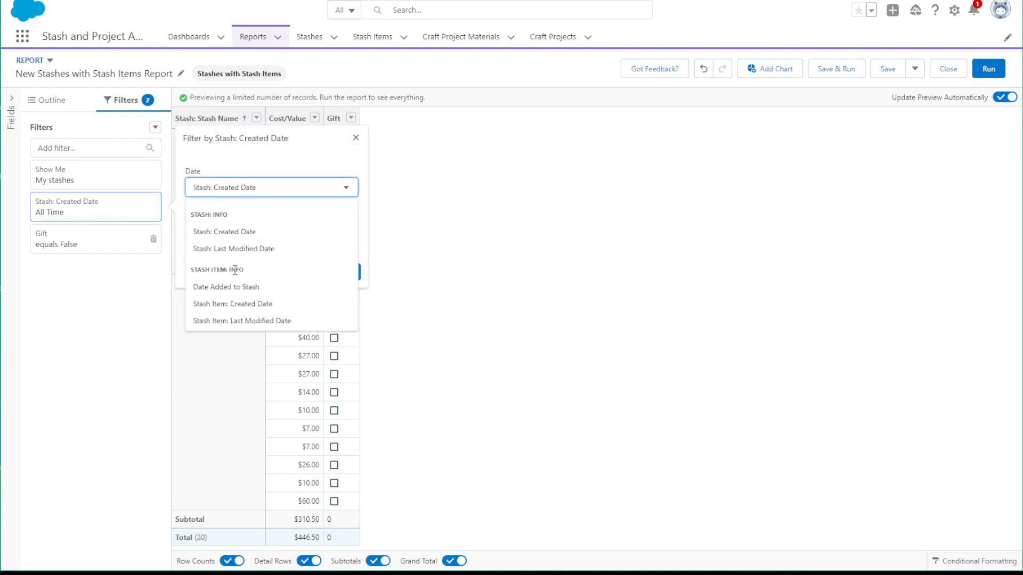
left_click(235, 287)
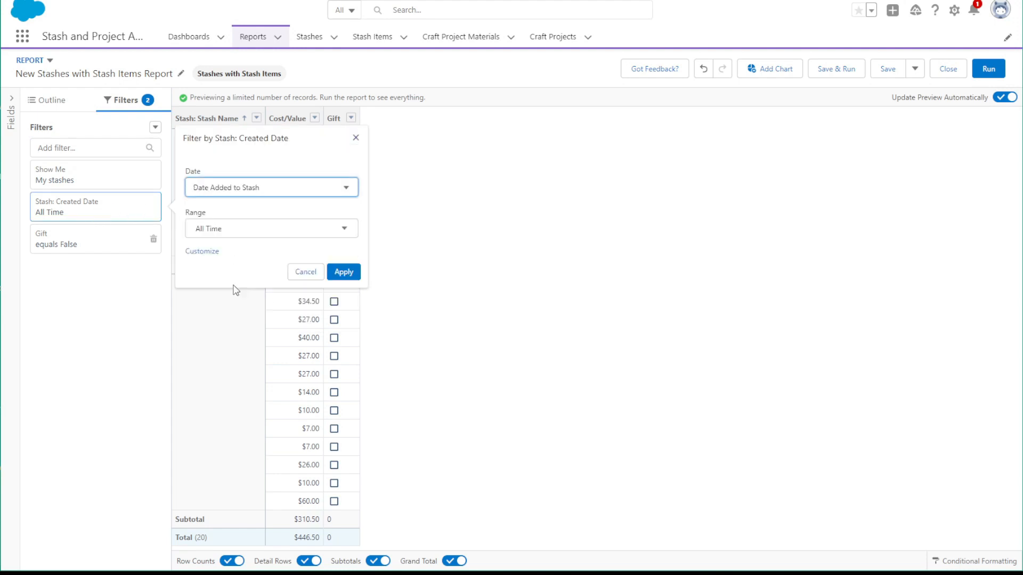
left_click(221, 233)
scroll(235, 315, "down", 8)
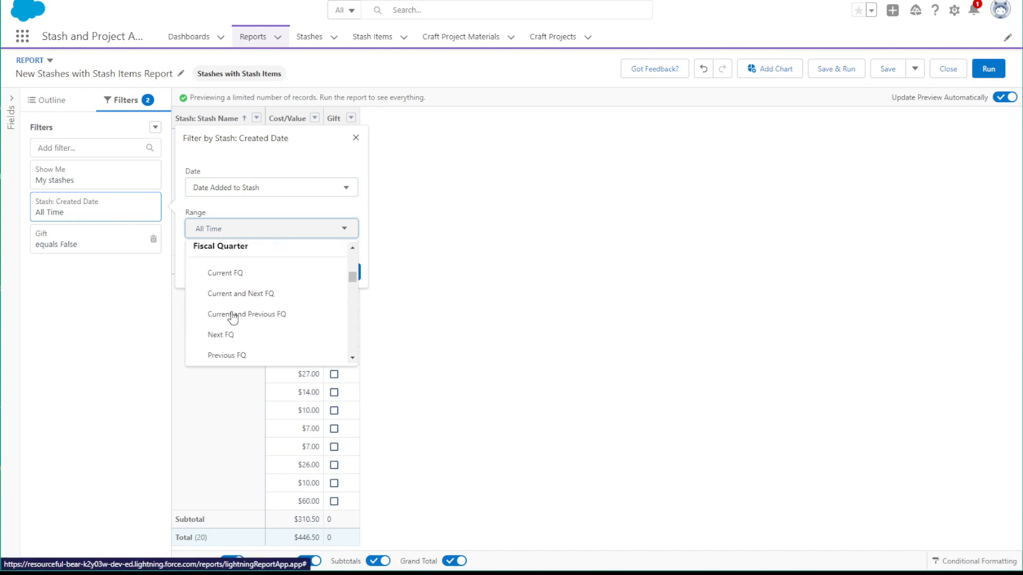
scroll(230, 301, "up", 1)
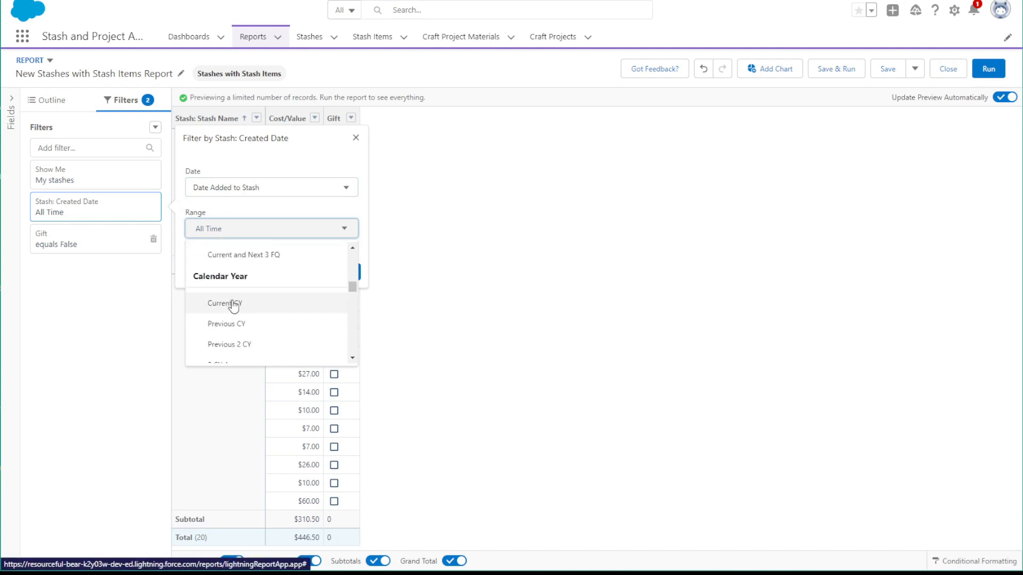
left_click(233, 304)
left_click(343, 271)
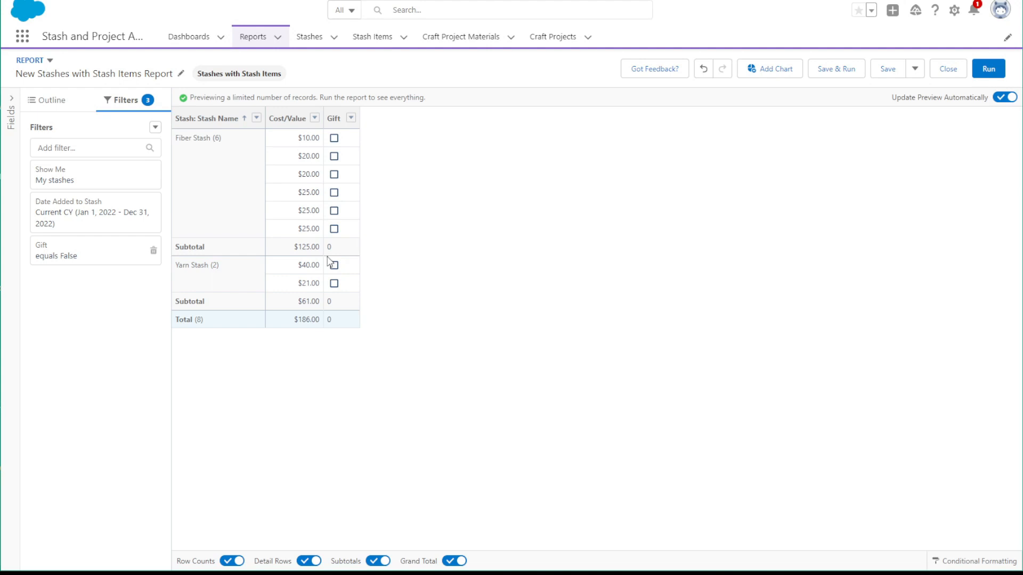
Add the Date Added to Stash column to the report
left_click(59, 101)
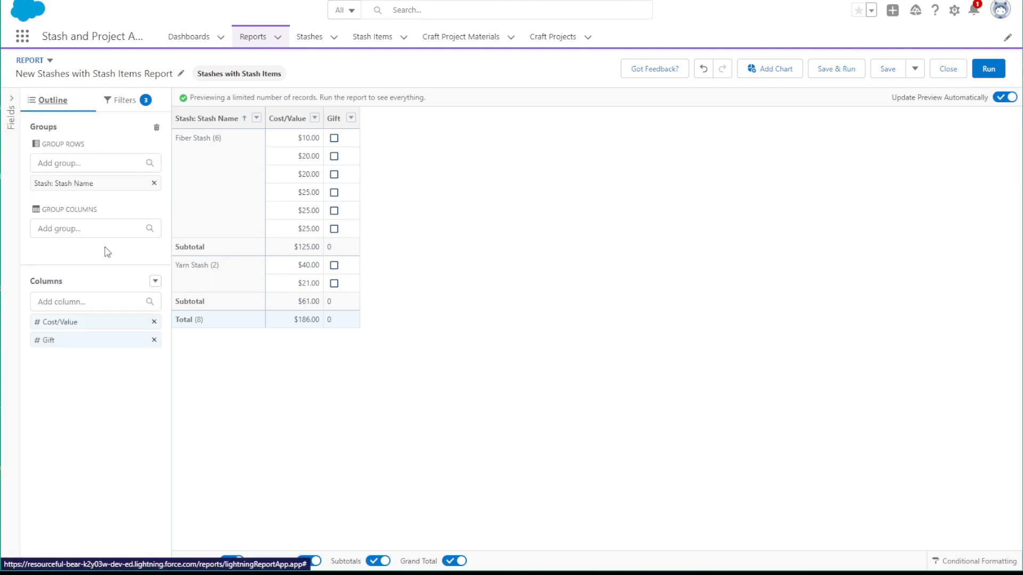
left_click(89, 301)
type("da")
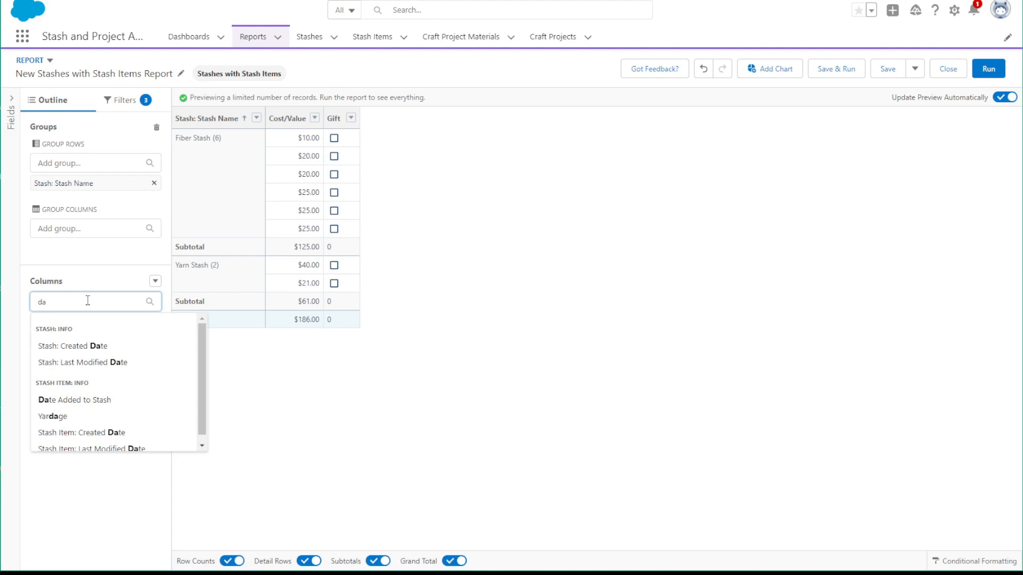
left_click(72, 401)
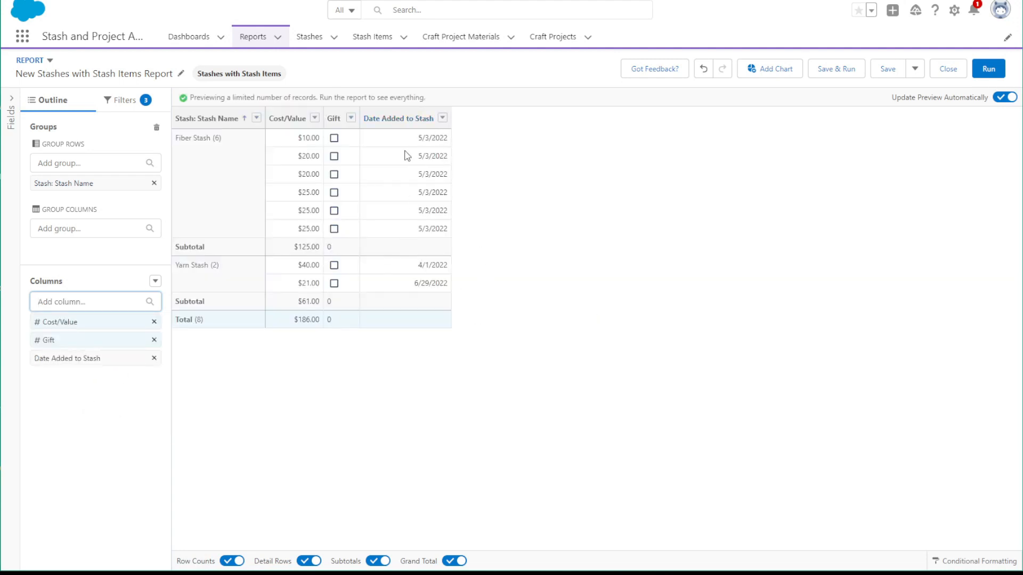
Set the Date Added to Stash filter range to All Time
left_click(126, 100)
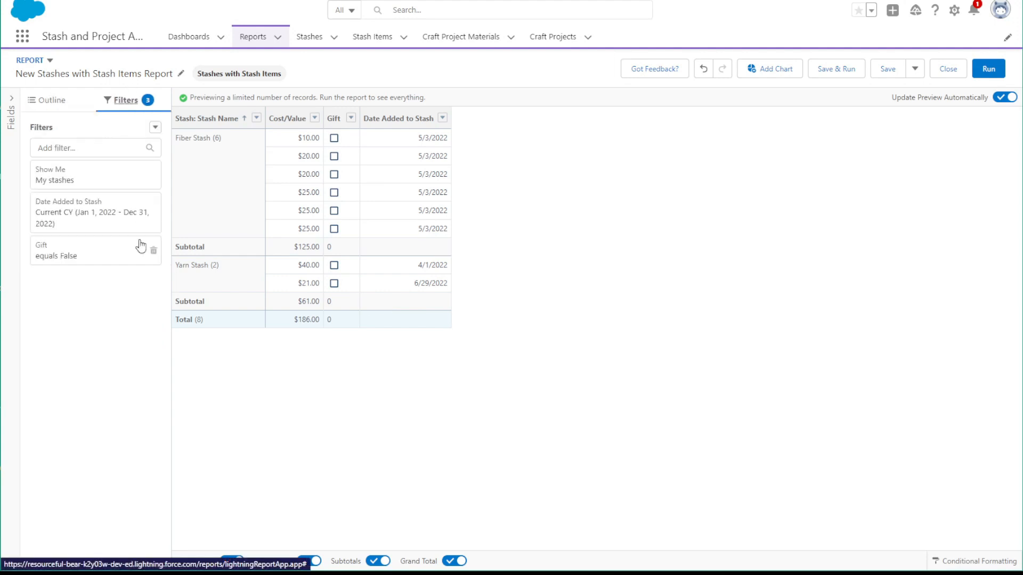
left_click(128, 223)
left_click(246, 240)
left_click(242, 260)
left_click(344, 278)
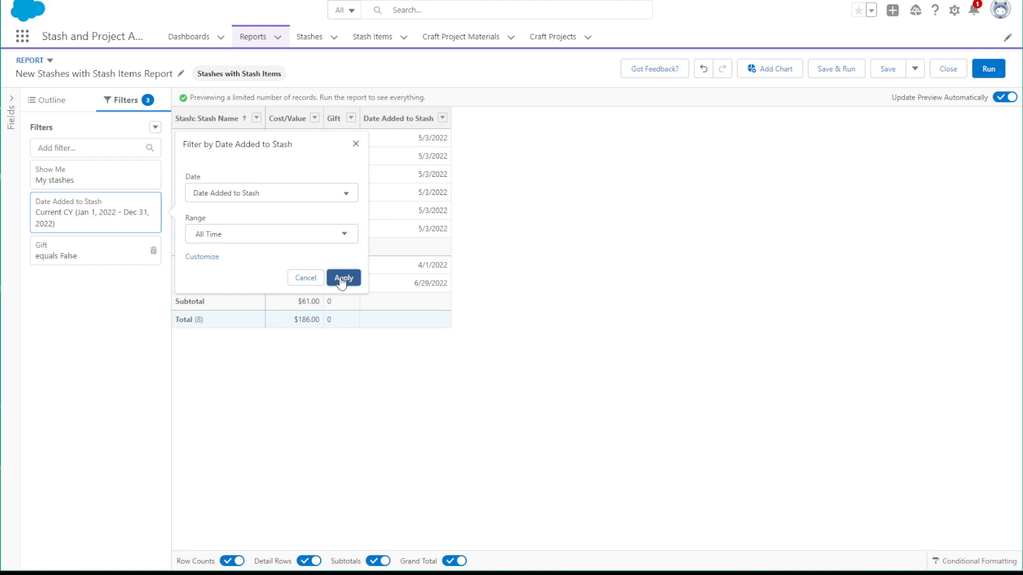
Restore the Date Added to Stash filter range to Current CY
left_click(108, 206)
left_click(263, 234)
scroll(251, 311, "down", 5)
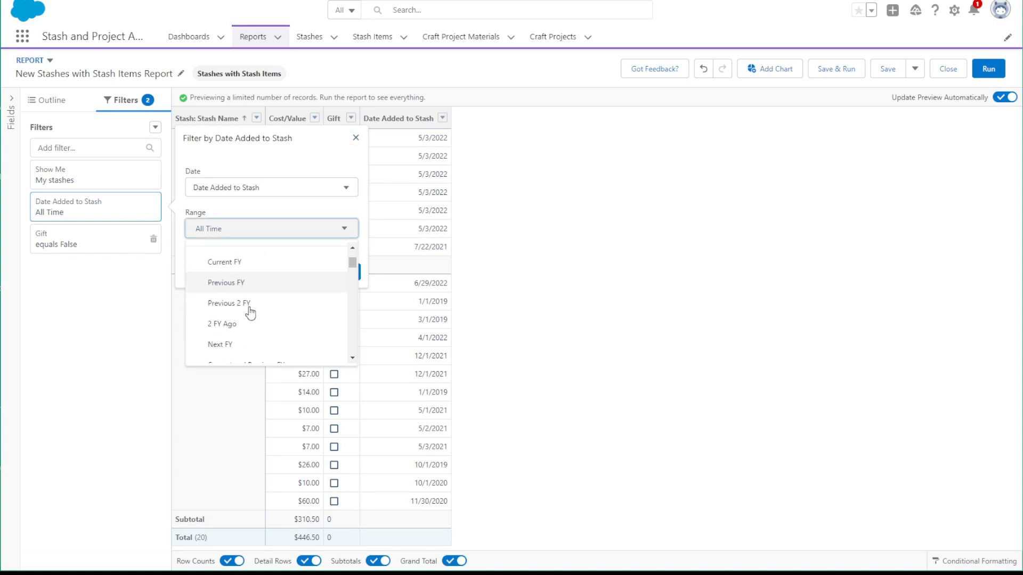
scroll(250, 309, "down", 2)
left_click(247, 315)
left_click(347, 273)
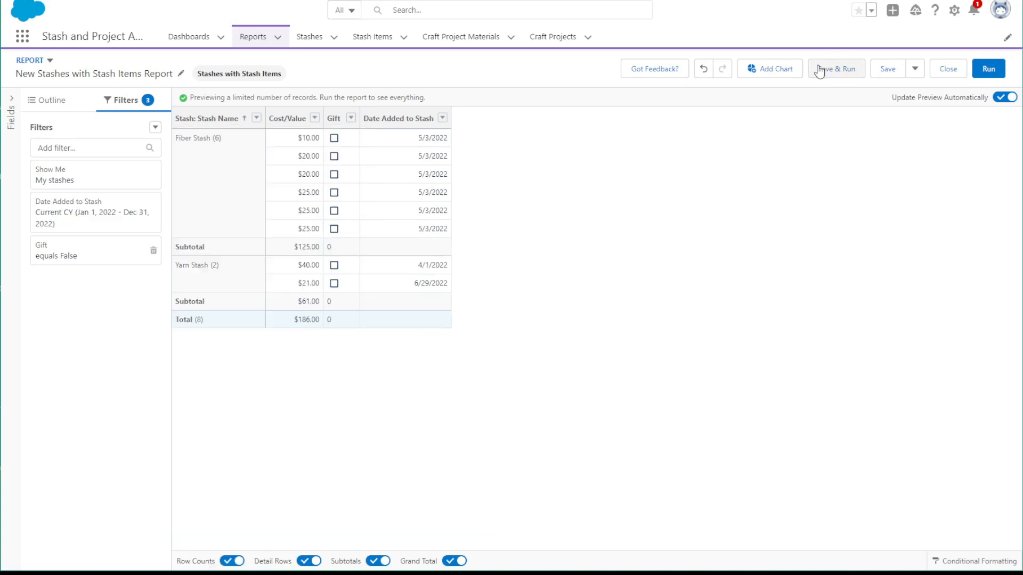
Save the report as Money Spent on Stash this Year in the Stash Reports folder and run it
left_click(832, 70)
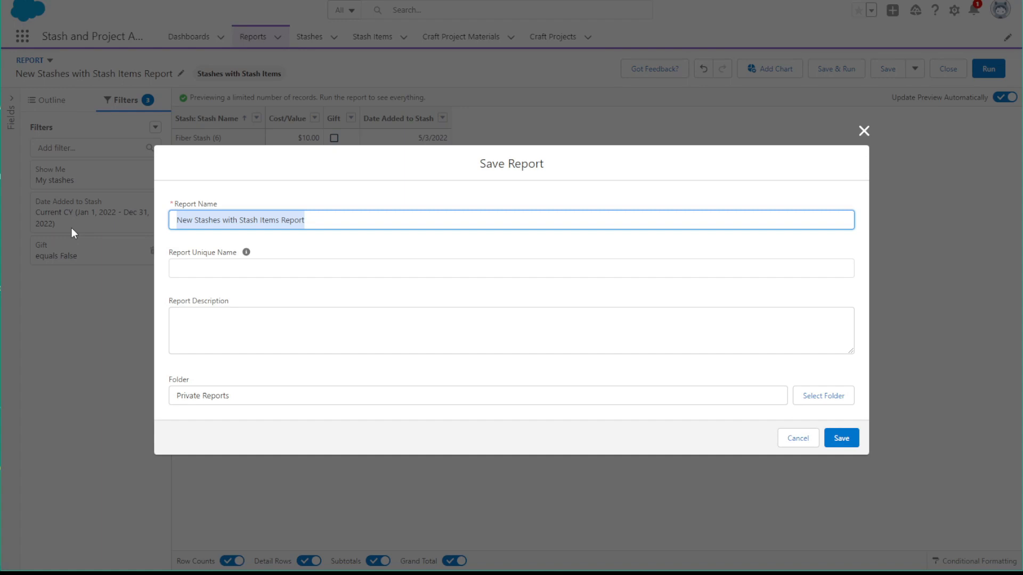
type("Money")
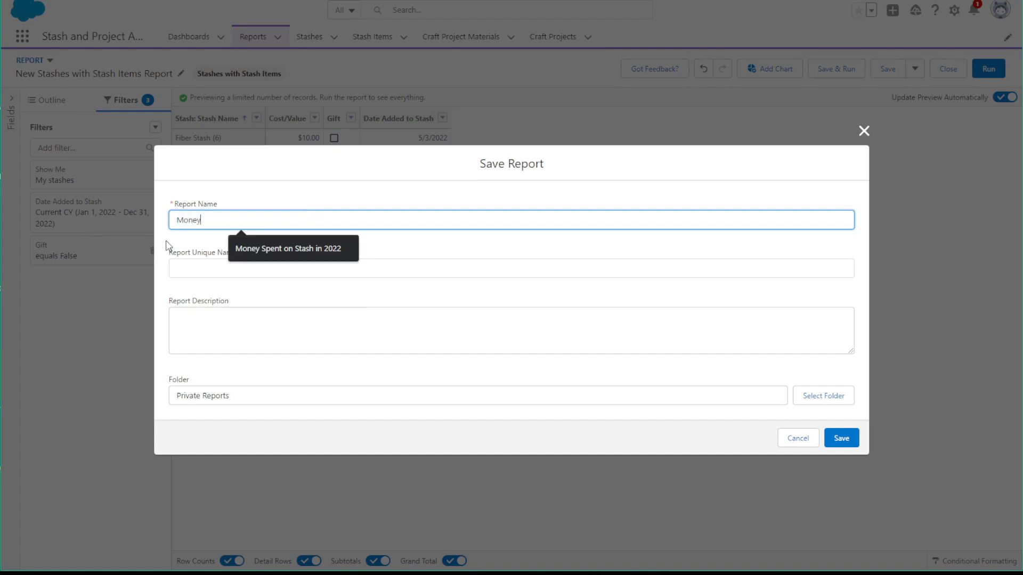
left_click(267, 247)
key("BackSpace")
key("BackSpace")
key("BackSpace")
key("BackSpace")
key("BackSpace")
key("BackSpace")
key("BackSpace")
type("this Year")
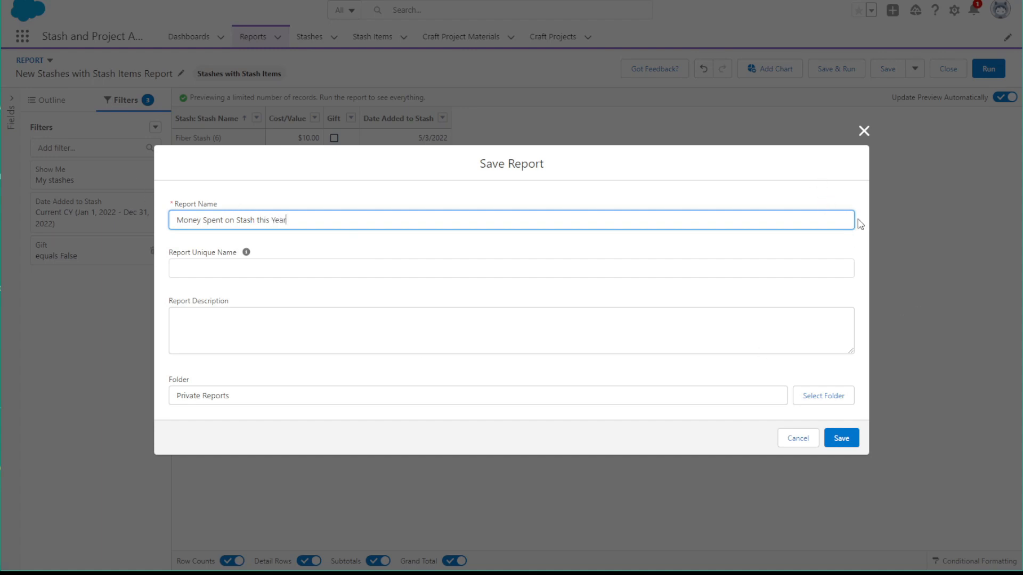
left_click(821, 404)
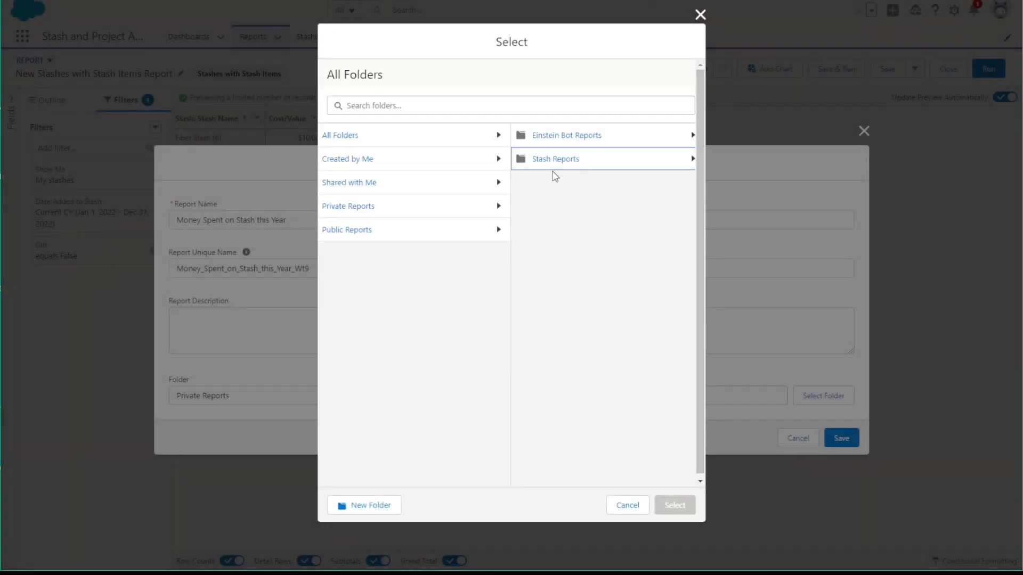
left_click(552, 168)
left_click(663, 506)
left_click(845, 434)
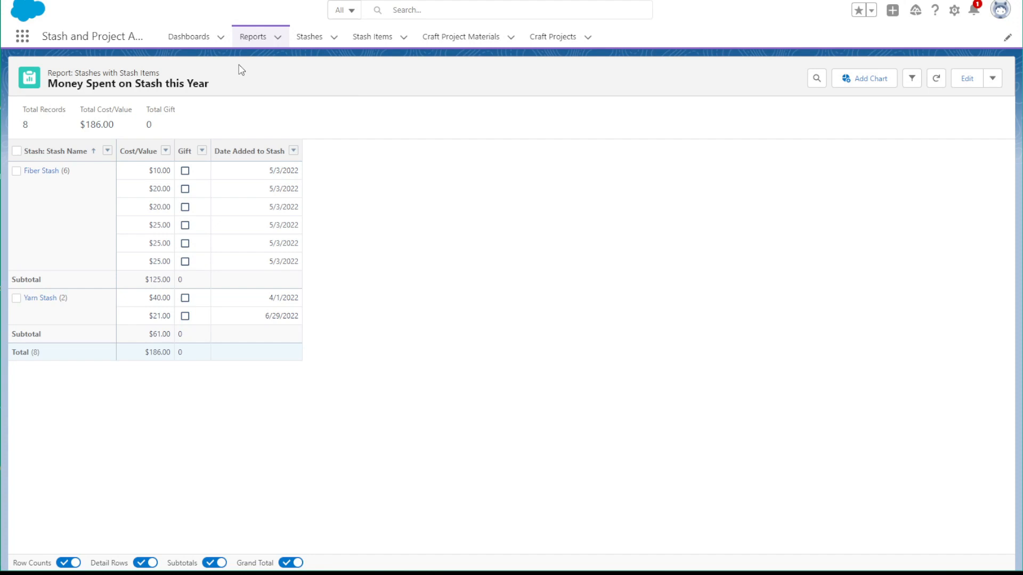
Create a dashboard folder labelled Stash Dashboards
left_click(183, 39)
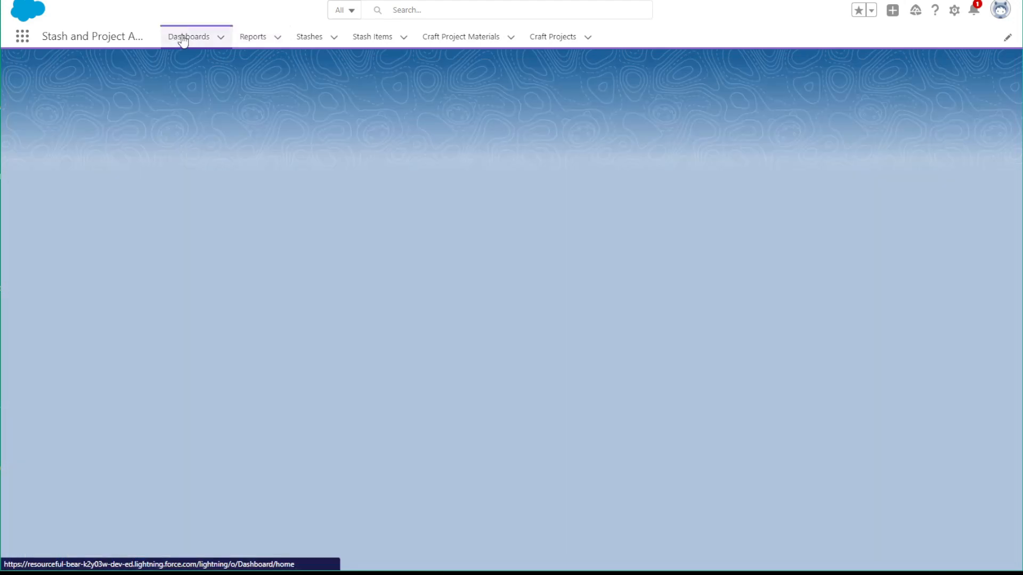
left_click(938, 82)
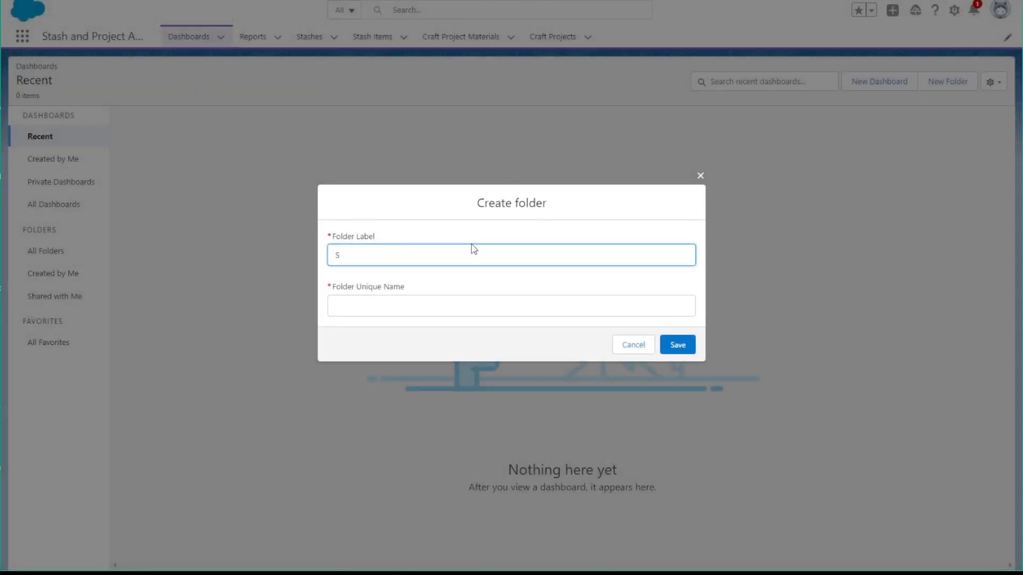
type("Stash Dashboards")
left_click(425, 297)
left_click(684, 346)
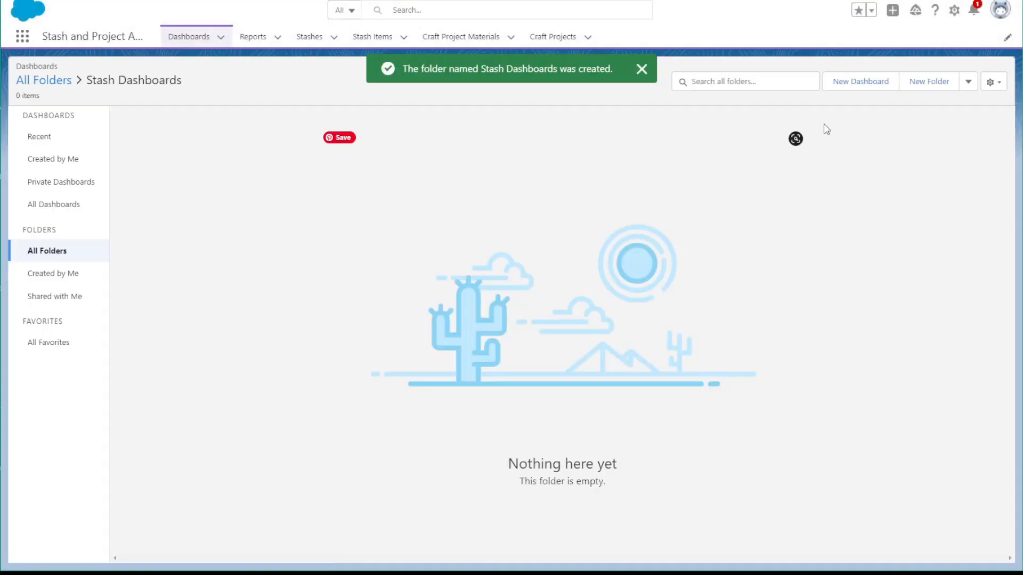
Create a dashboard named Stash at a Glance in the Stash Dashboards folder
left_click(862, 81)
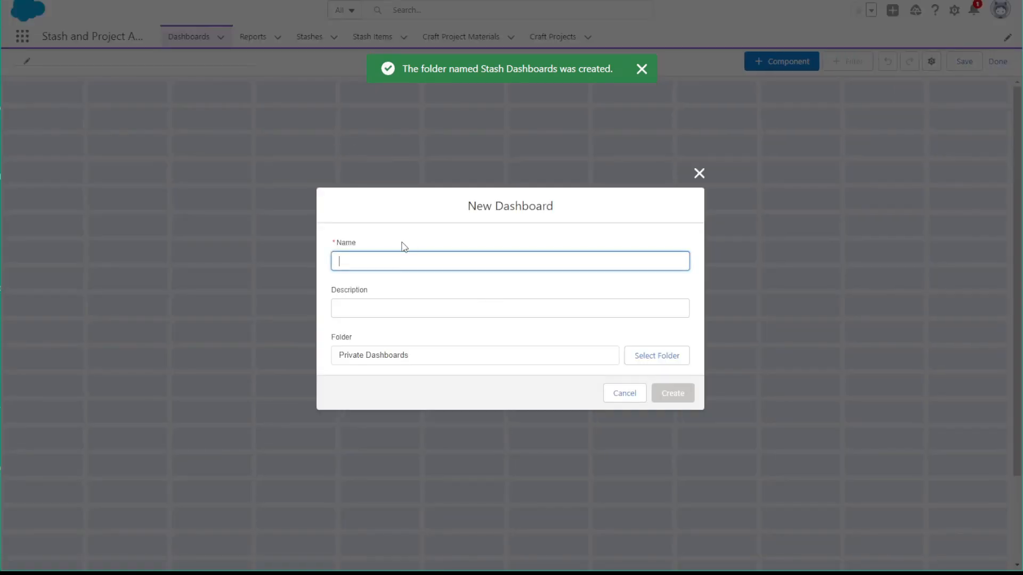
type("Stash a")
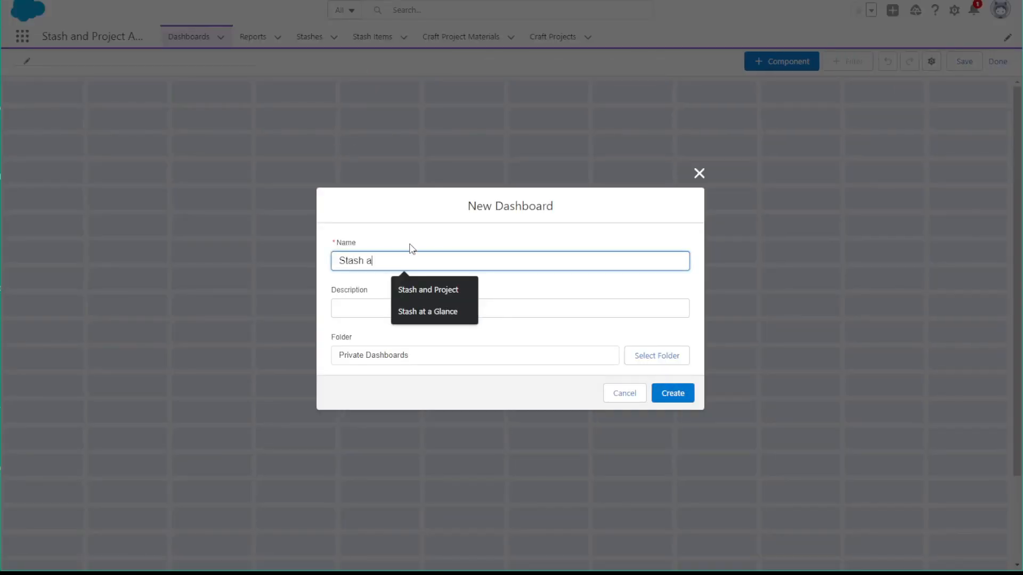
type("t a")
left_click(413, 285)
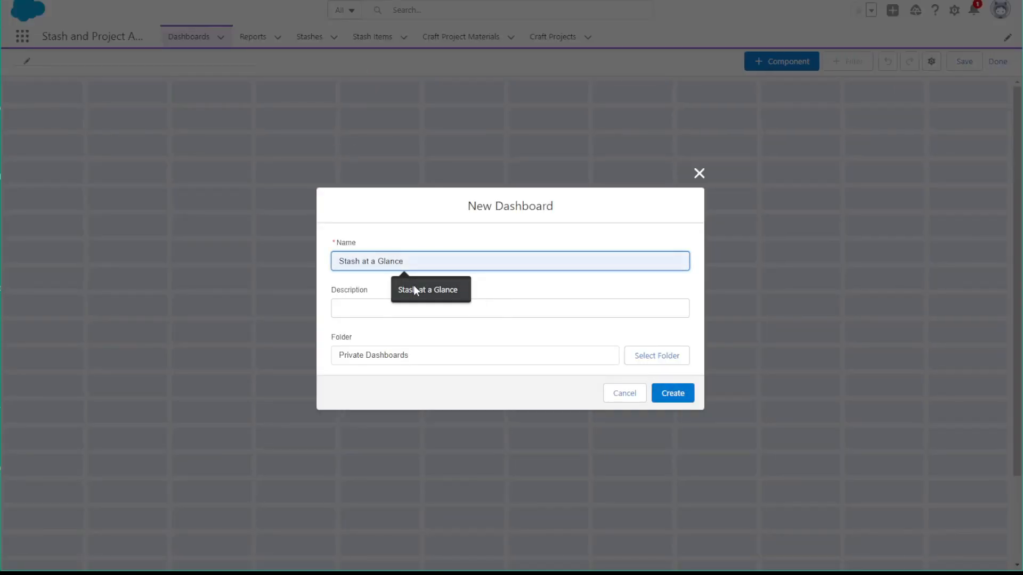
left_click(649, 362)
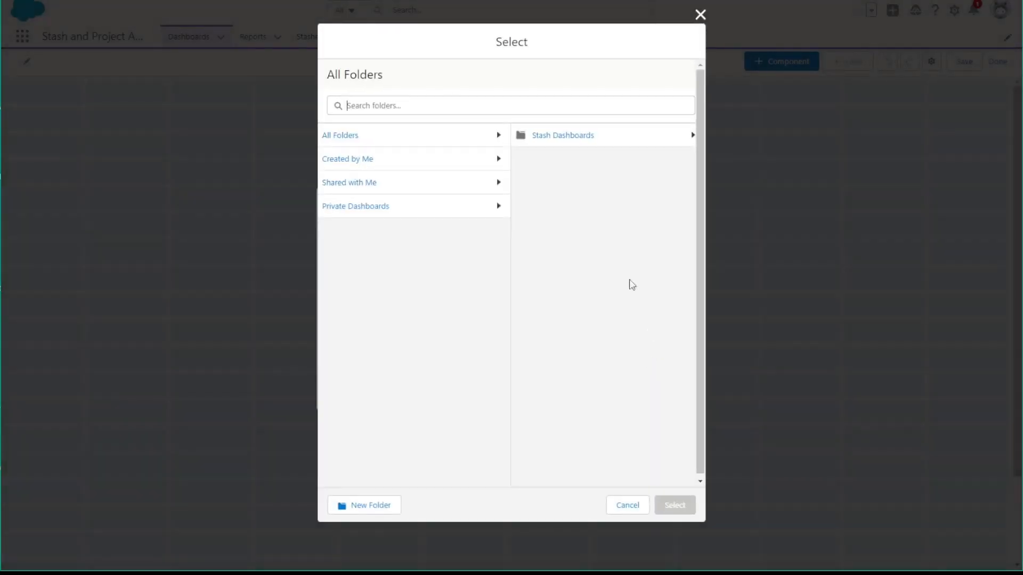
left_click(567, 144)
left_click(665, 509)
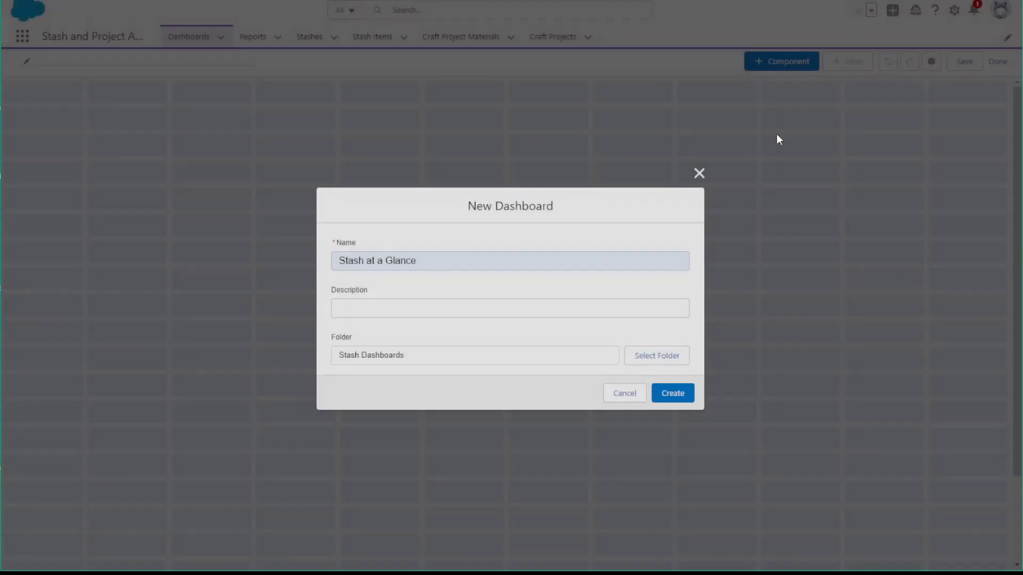
left_click(681, 395)
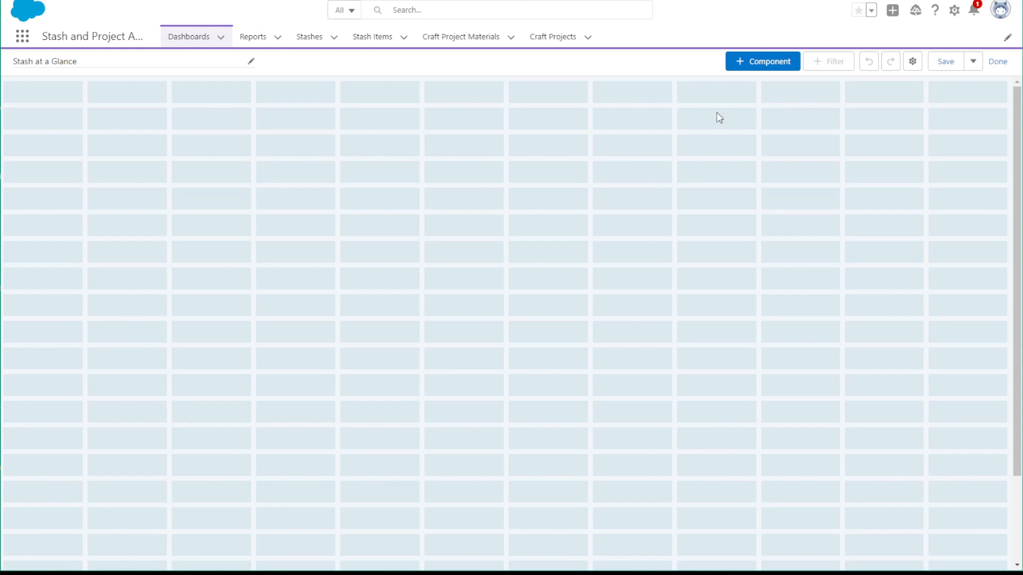
Start a new dashboard component based on the Longest in Stash report
left_click(792, 62)
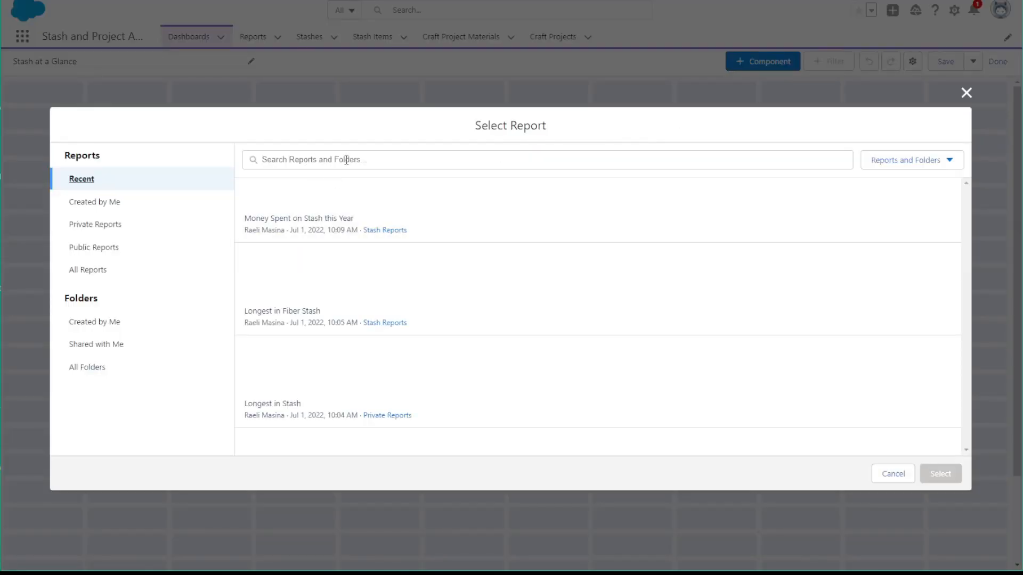
left_click(379, 411)
left_click(940, 474)
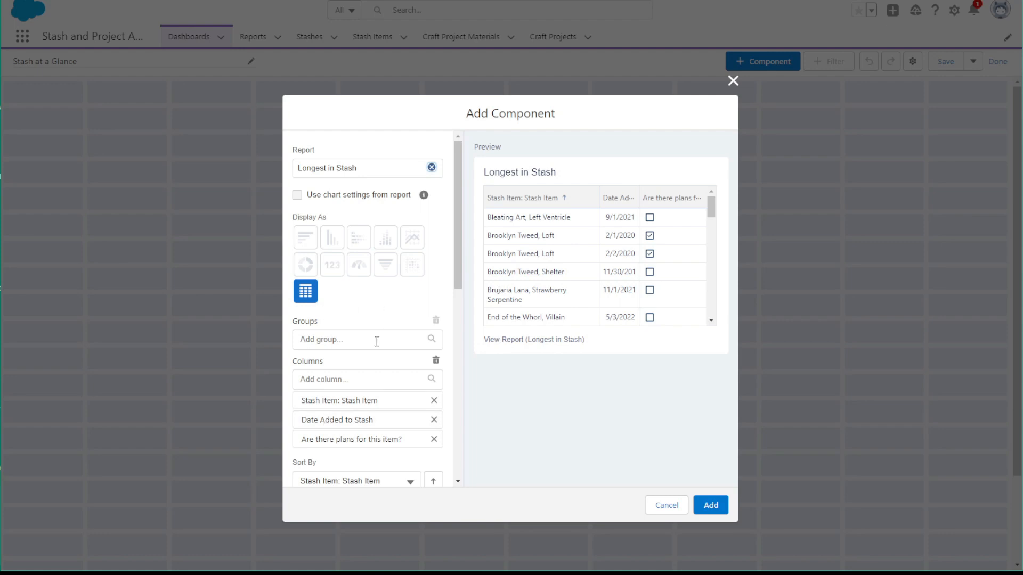
Limit the Longest in Stash table component to a maximum of 5 displayed groups
scroll(377, 341, "down", 3)
scroll(377, 346, "down", 5)
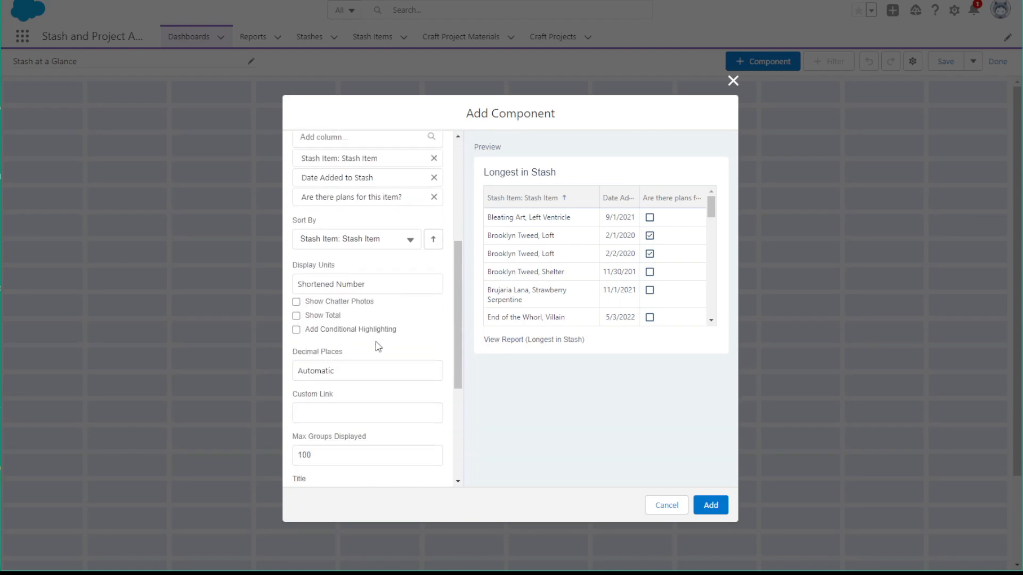
left_click_drag(361, 333, 236, 334)
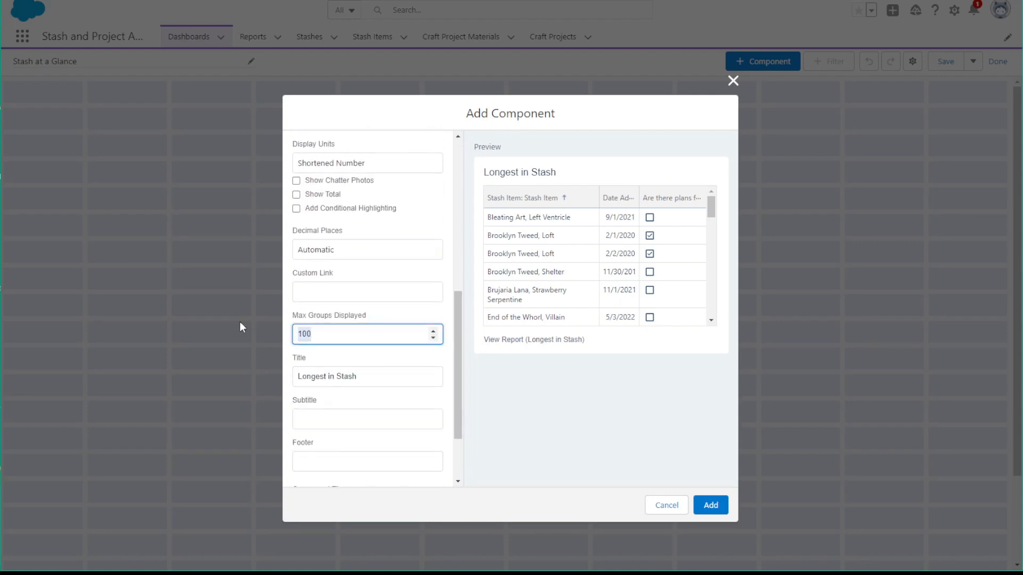
type("5")
Sort the table component by Date Added to Stash and add it to the dashboard
scroll(383, 273, "up", 3)
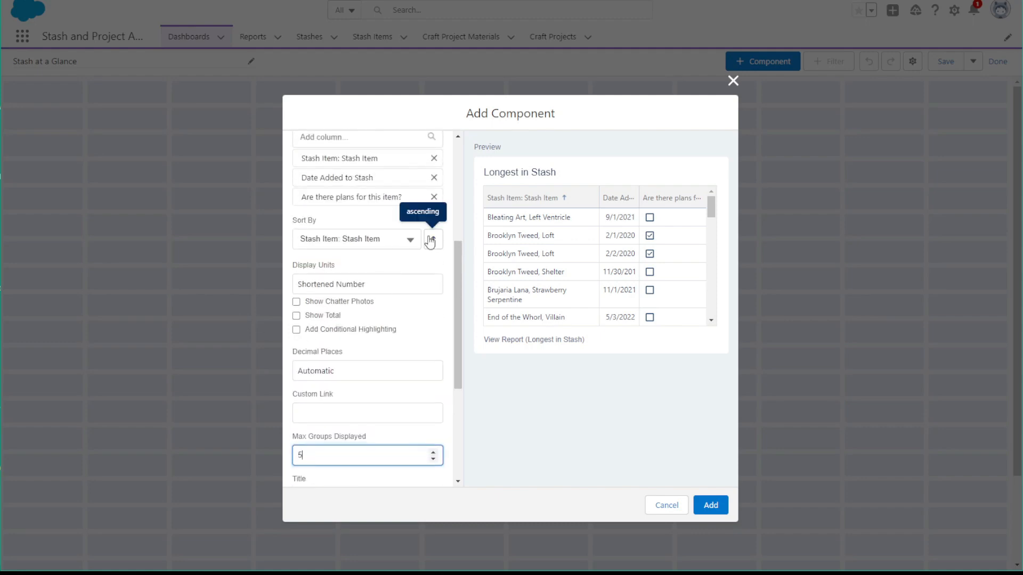
left_click(371, 240)
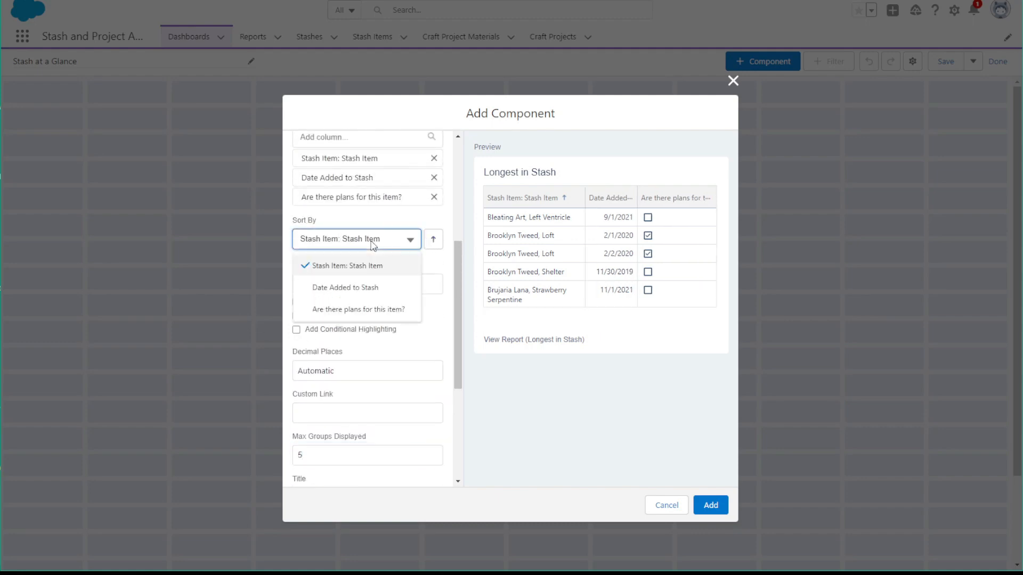
left_click(351, 288)
scroll(349, 358, "down", 3)
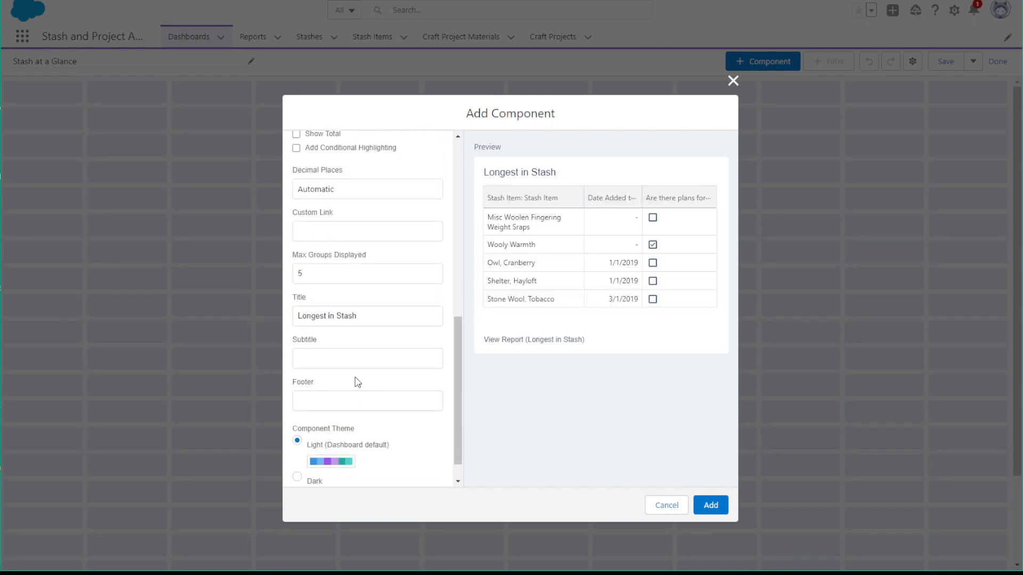
scroll(353, 382, "down", 1)
left_click(711, 505)
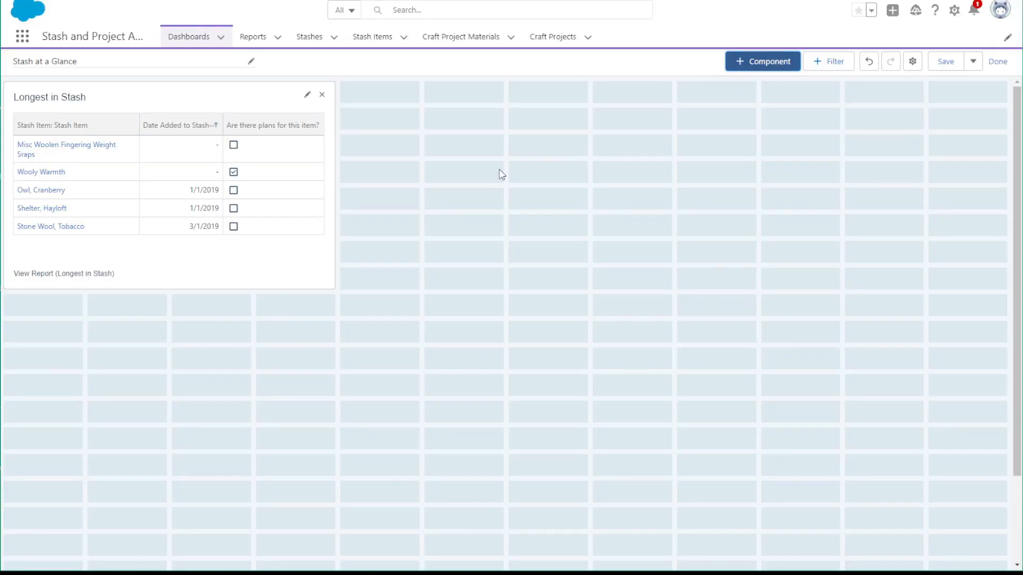
Start a dashboard component from the Money Spent on Stash this Year report, displayed as a metric chart
left_click(767, 61)
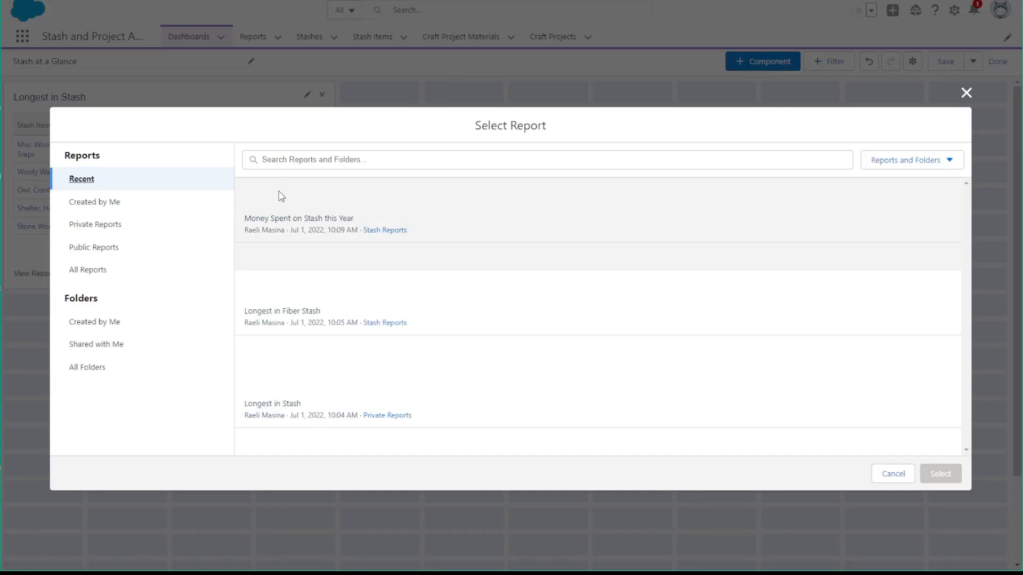
left_click(276, 213)
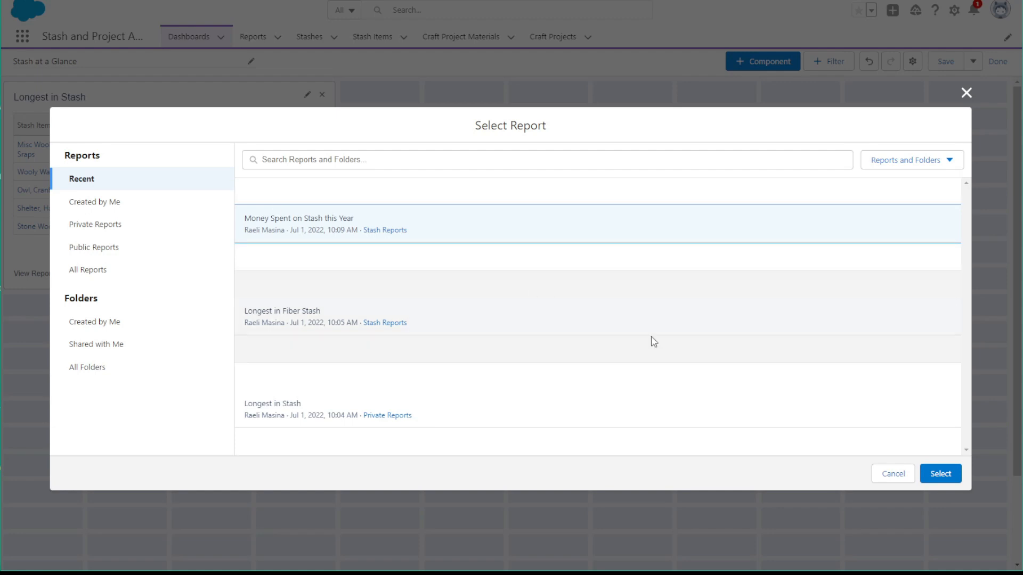
left_click(947, 476)
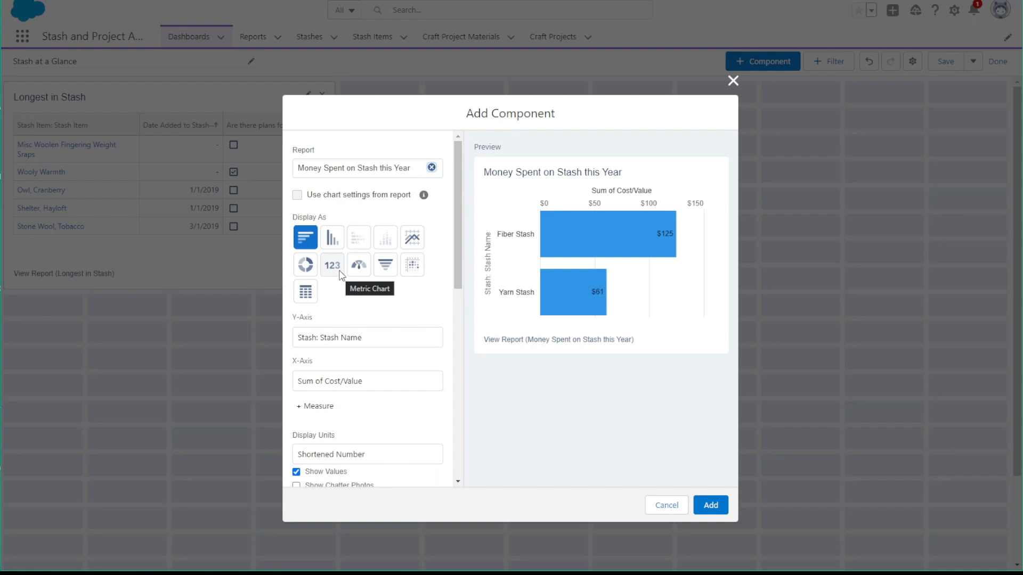
left_click(332, 266)
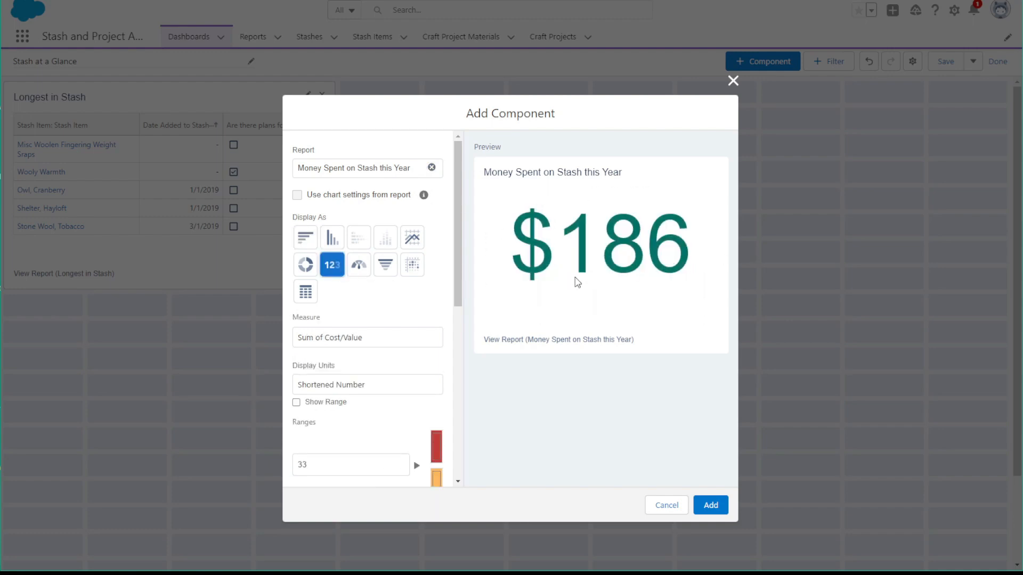
Set the metric's range breakpoints to 150 and 300
scroll(367, 333, "down", 2)
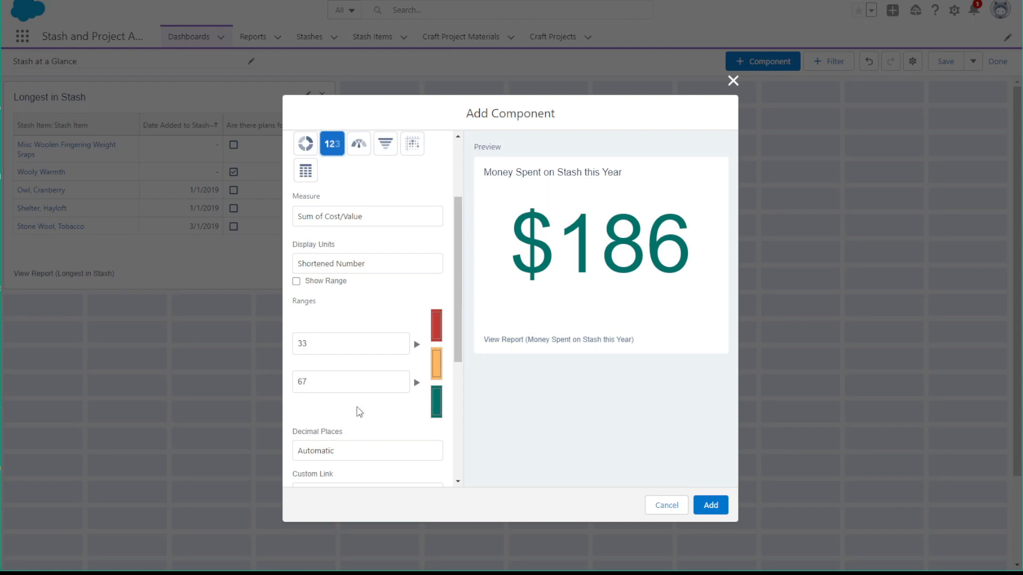
left_click(328, 382)
key("shift+Tab")
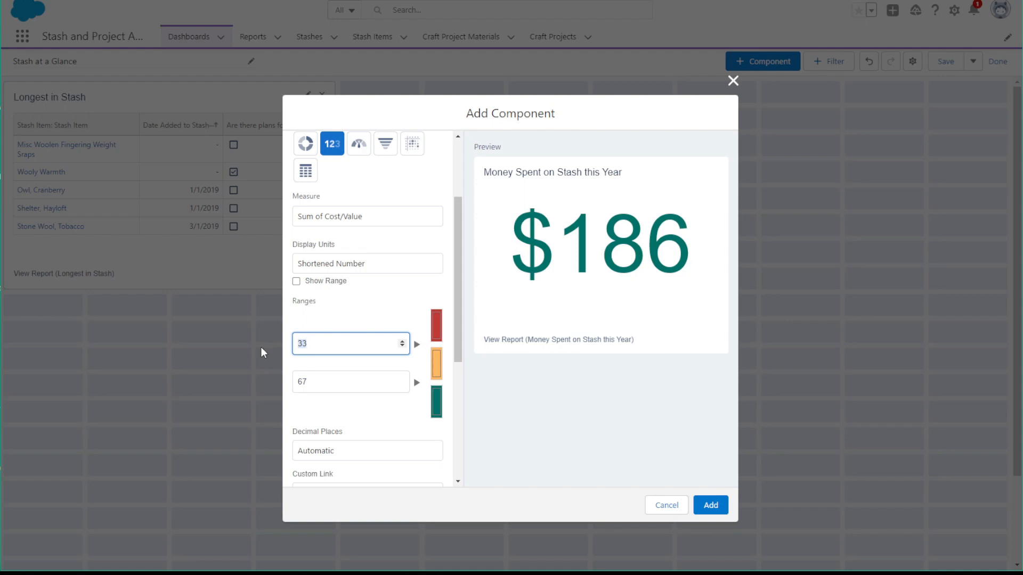
type("300")
key("Tab")
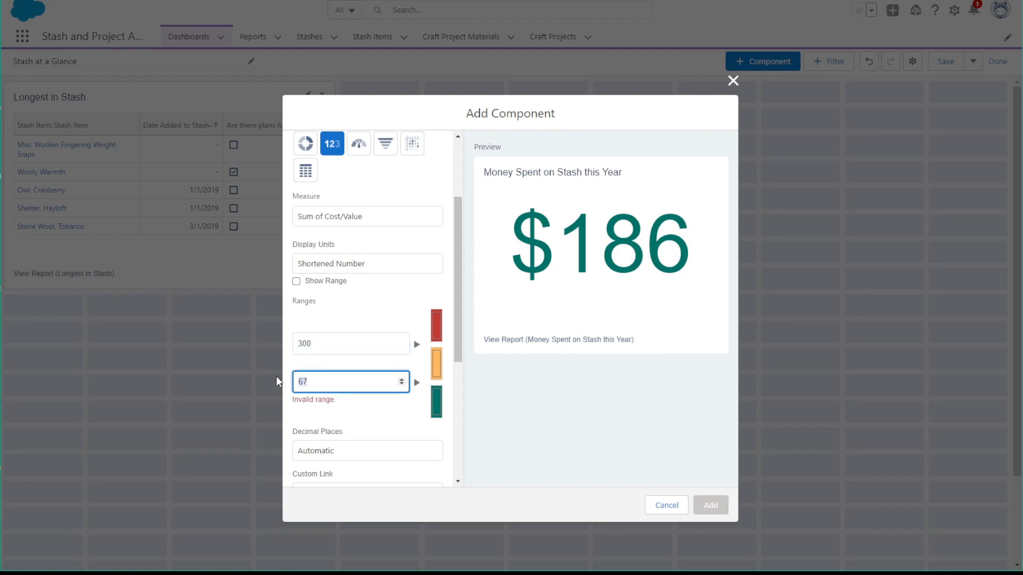
type("150")
type("300")
key("shift+Tab")
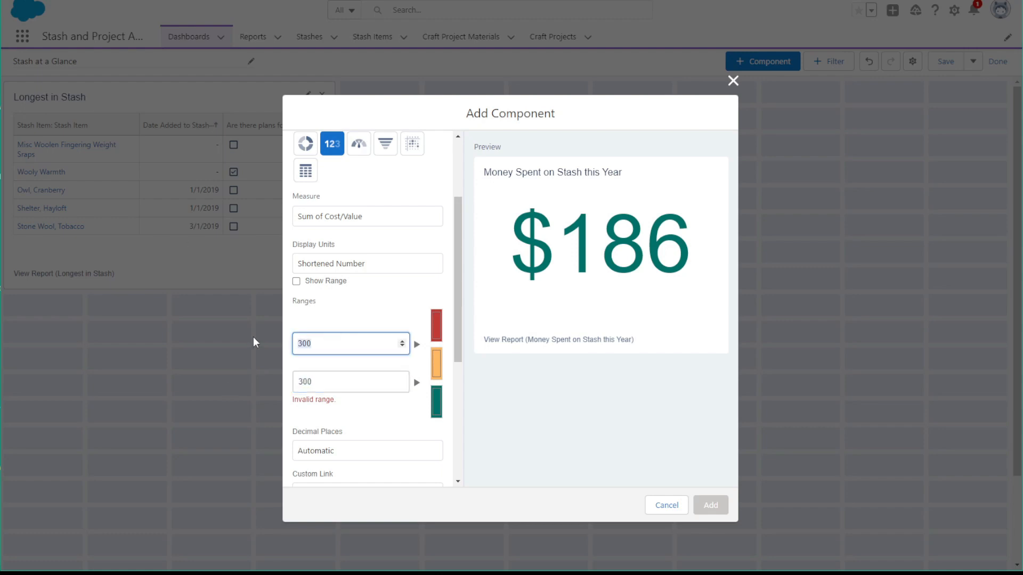
type("150")
left_click(395, 390)
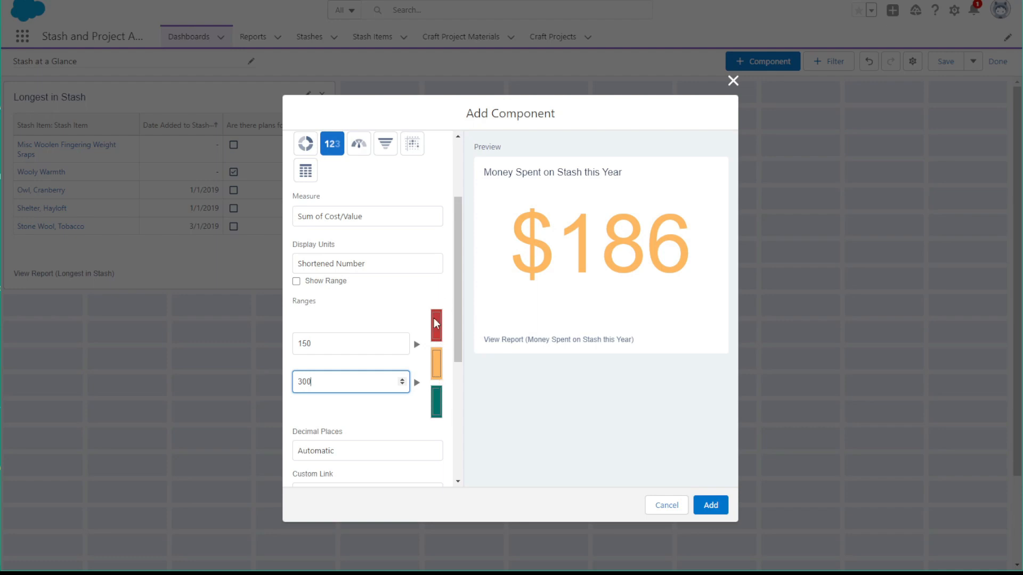
Recolour the metric's highest range bright red and its lowest range green
left_click(437, 405)
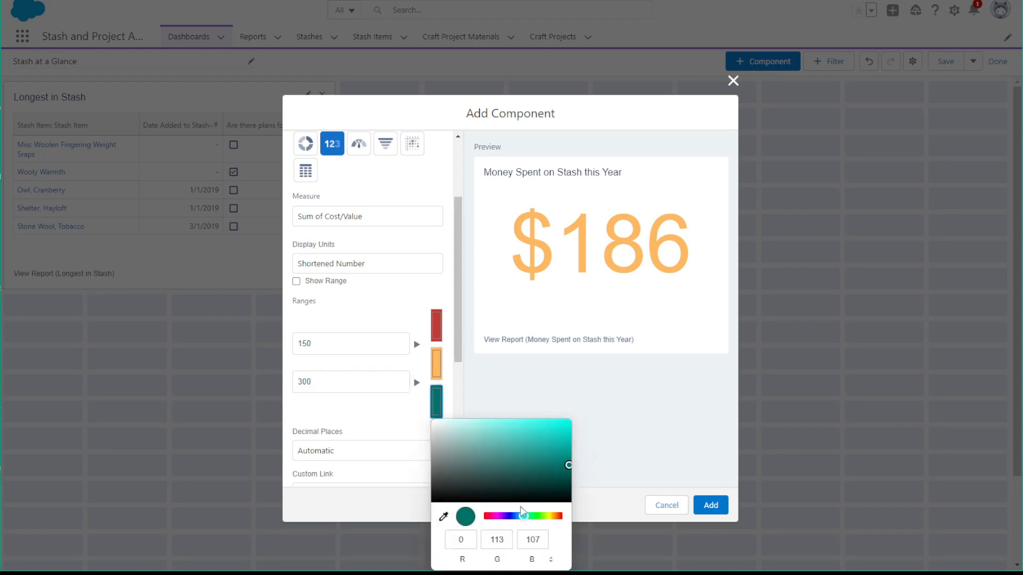
left_click(562, 516)
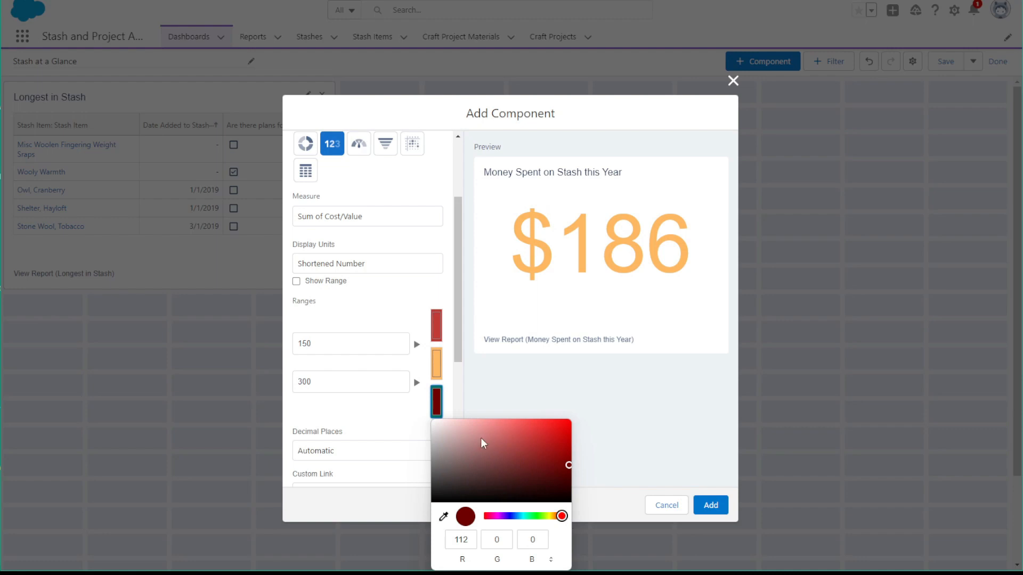
mouse_move(564, 466)
left_mouse_down()
mouse_move(528, 421)
mouse_move(541, 447)
mouse_move(556, 434)
left_mouse_up()
left_click(435, 319)
left_click(526, 441)
left_click_drag(529, 447, 536, 447)
left_click(512, 392)
Set the metric's first range breakpoint to 200 and add the component to the dashboard
double_click(325, 343)
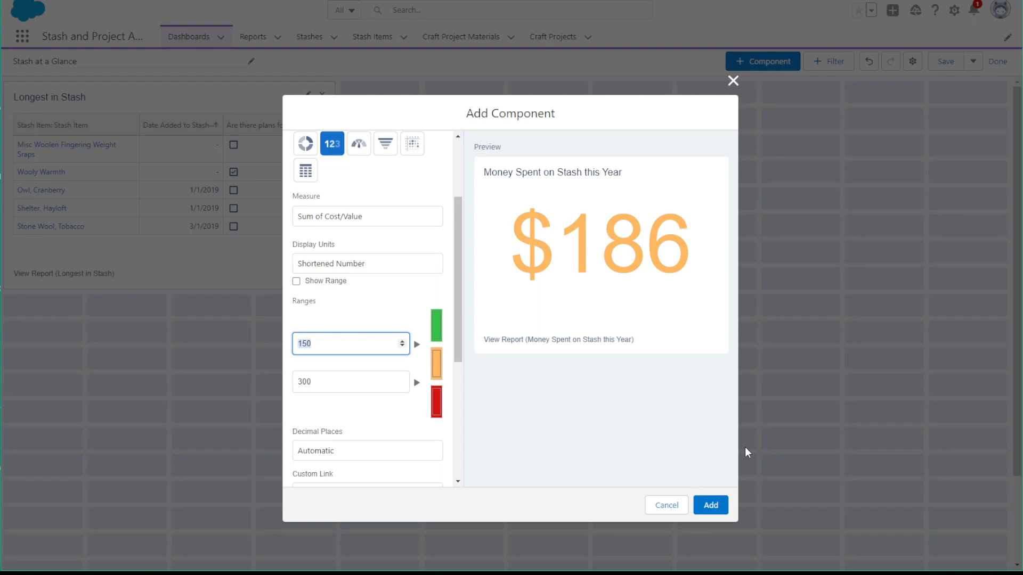
type("200")
left_click(476, 393)
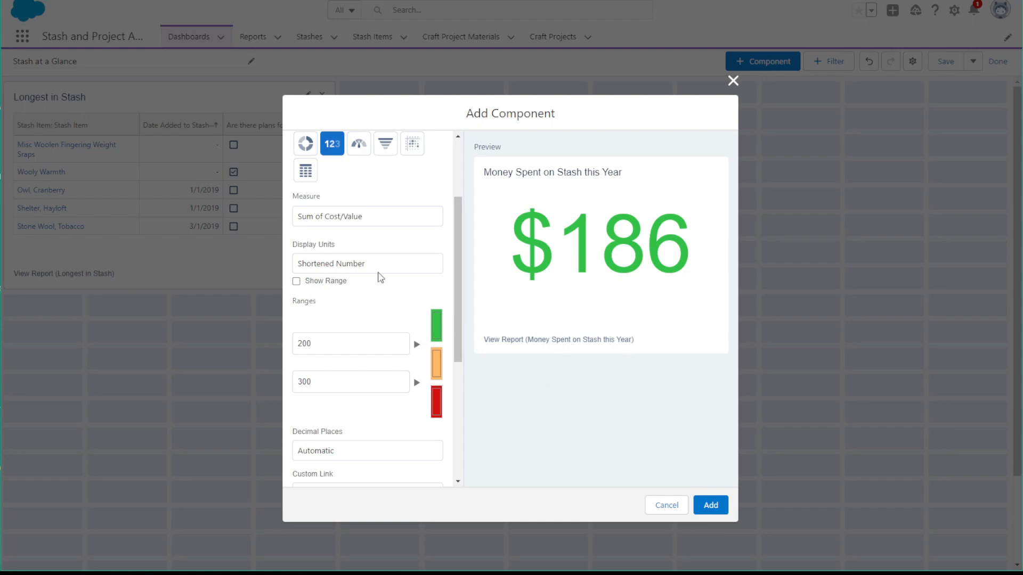
scroll(335, 340, "down", 4)
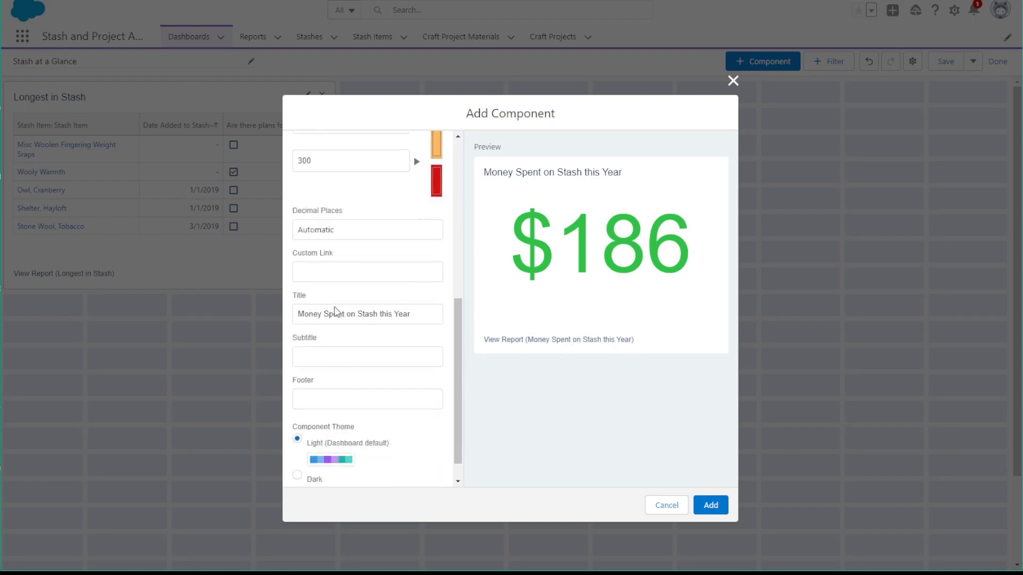
scroll(336, 311, "down", 1)
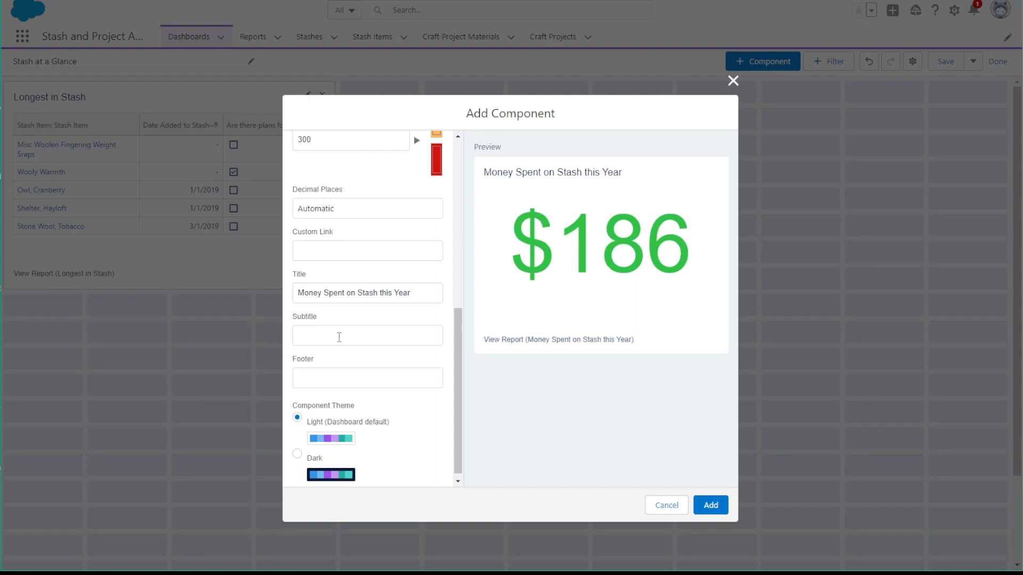
left_click_drag(350, 332, 399, 164)
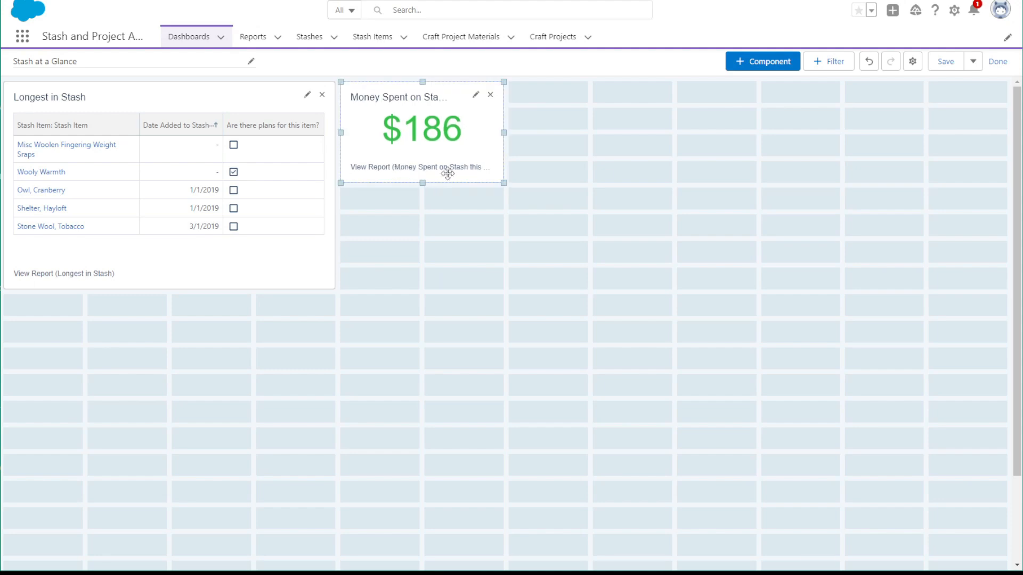
Enlarge the Money Spent on Stash this Year component to match the Longest in Stash component's size, and save and close the dashboard editor
left_click_drag(503, 183, 639, 295)
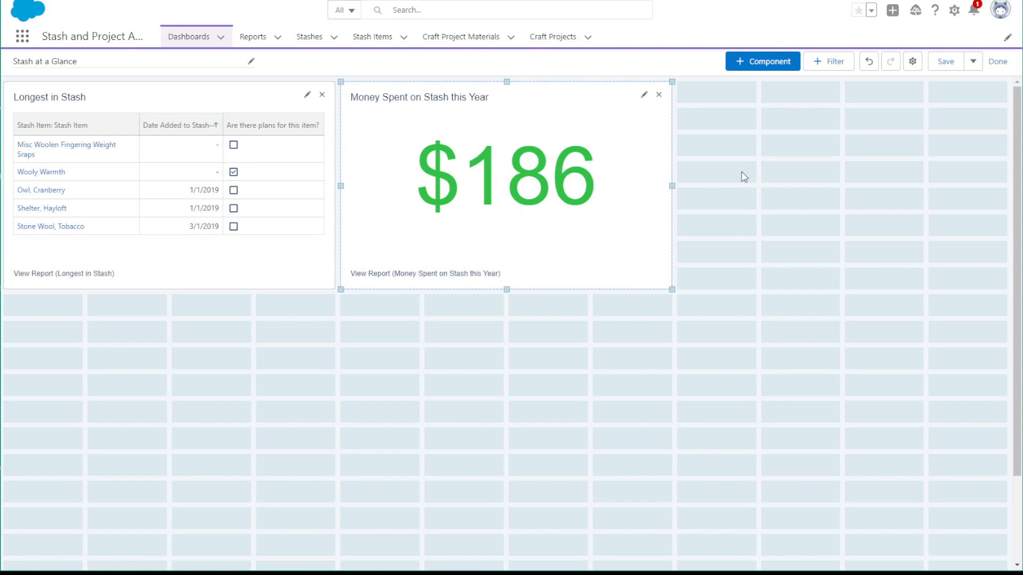
left_click(946, 61)
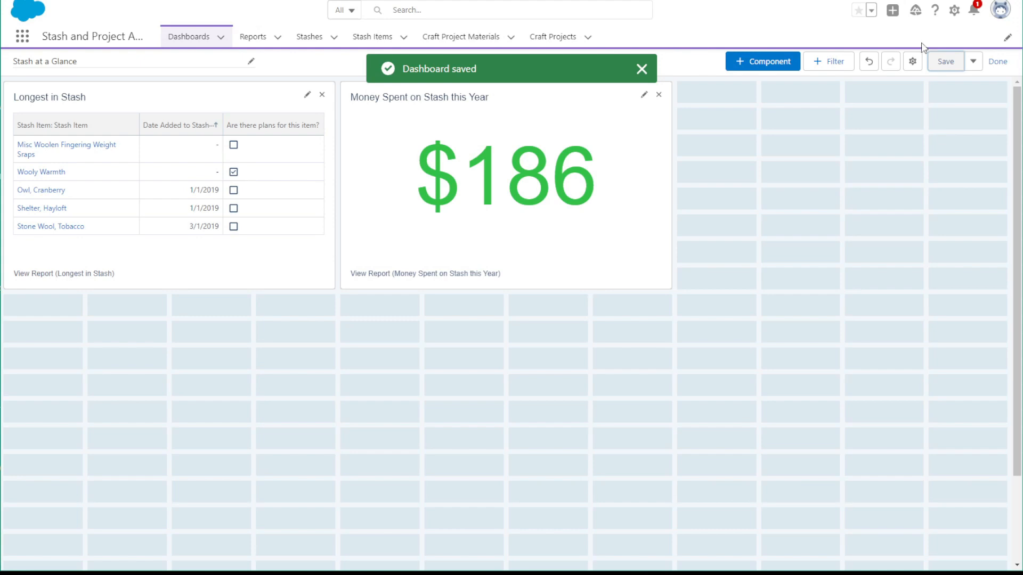
left_click(997, 61)
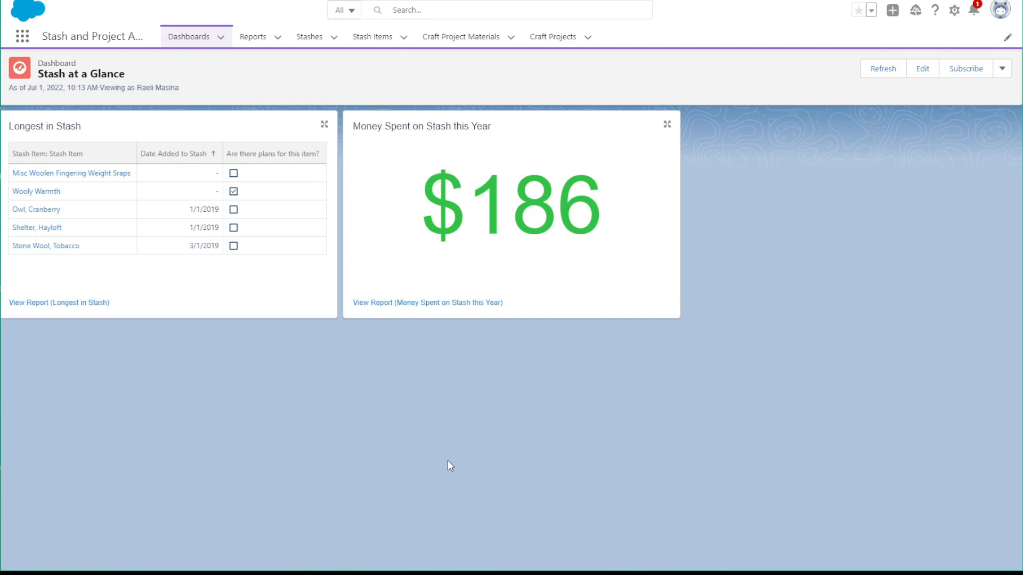
Open Setup, search for "light" and go to the Lightning App Builder
left_click(22, 36)
left_click(41, 119)
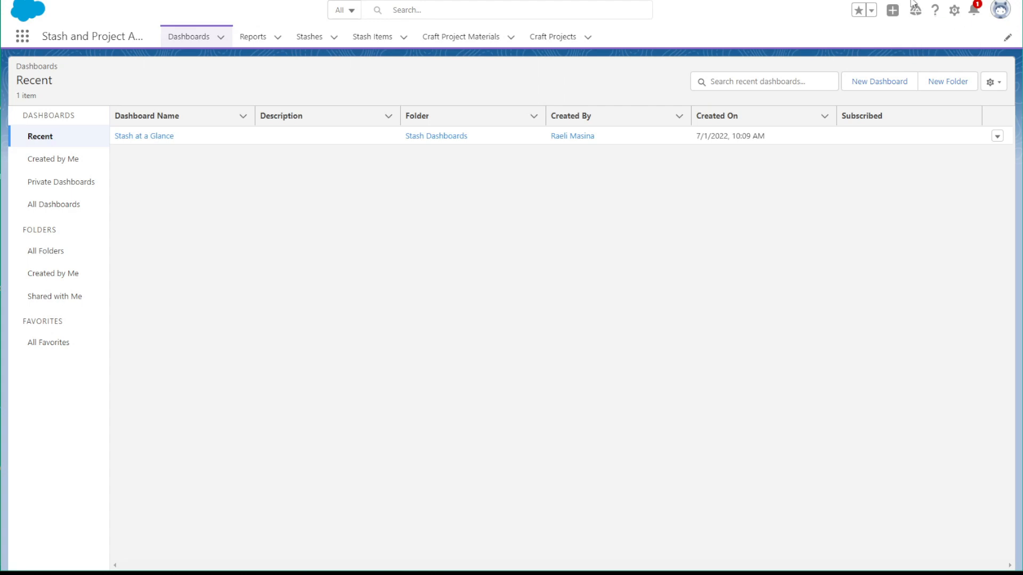
left_click(952, 13)
left_click(905, 62)
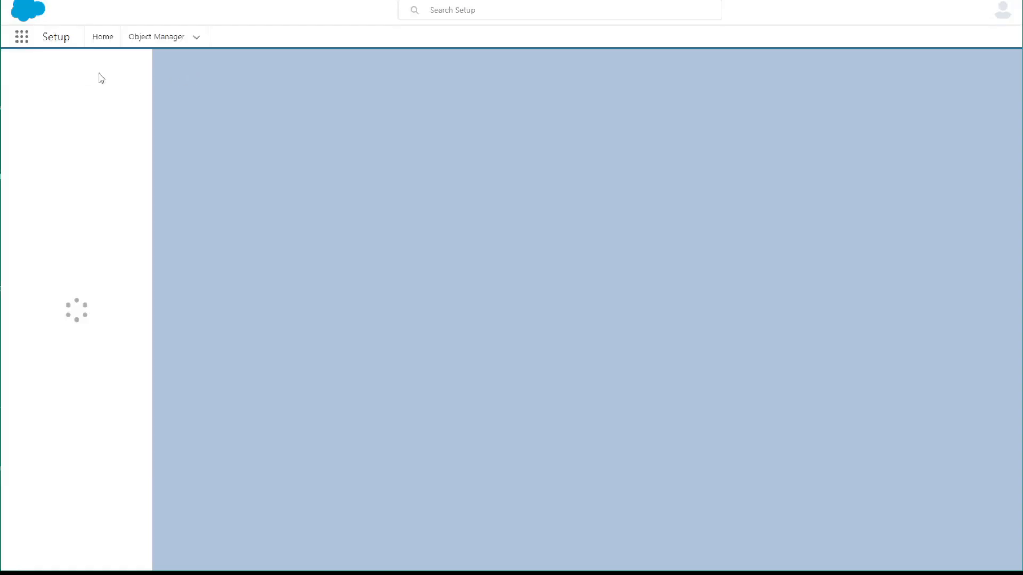
left_click(85, 71)
type("l")
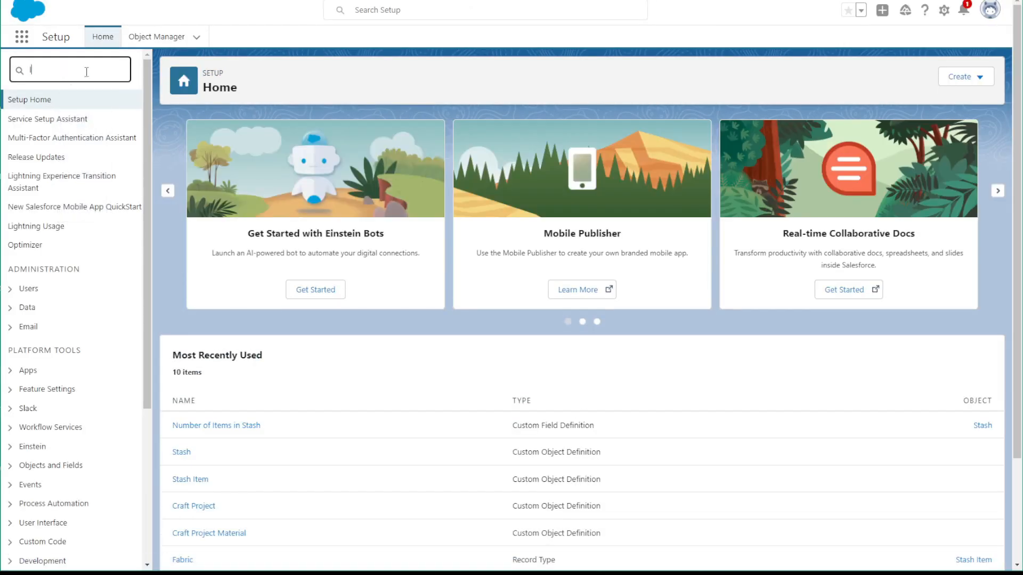
type("ight")
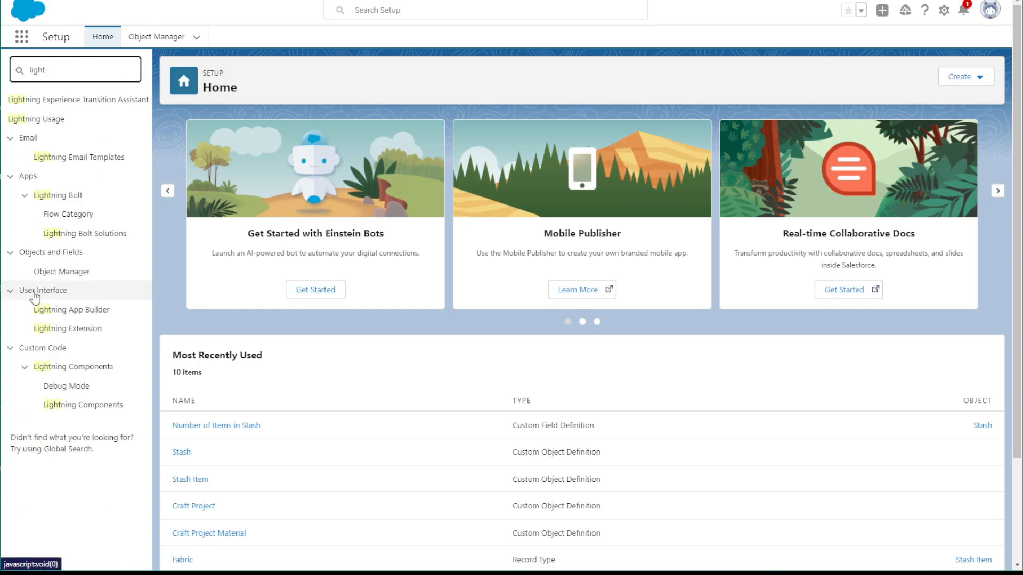
left_click(49, 312)
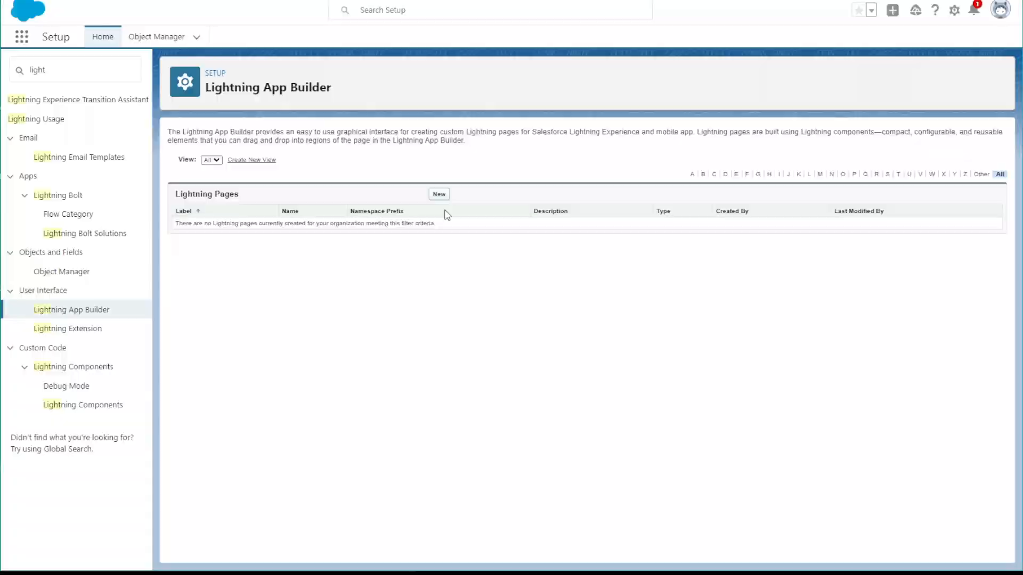
Create a Lightning app page labelled Stash at a Glance with the One Region template and dismiss the builder's introductory message
left_click(439, 194)
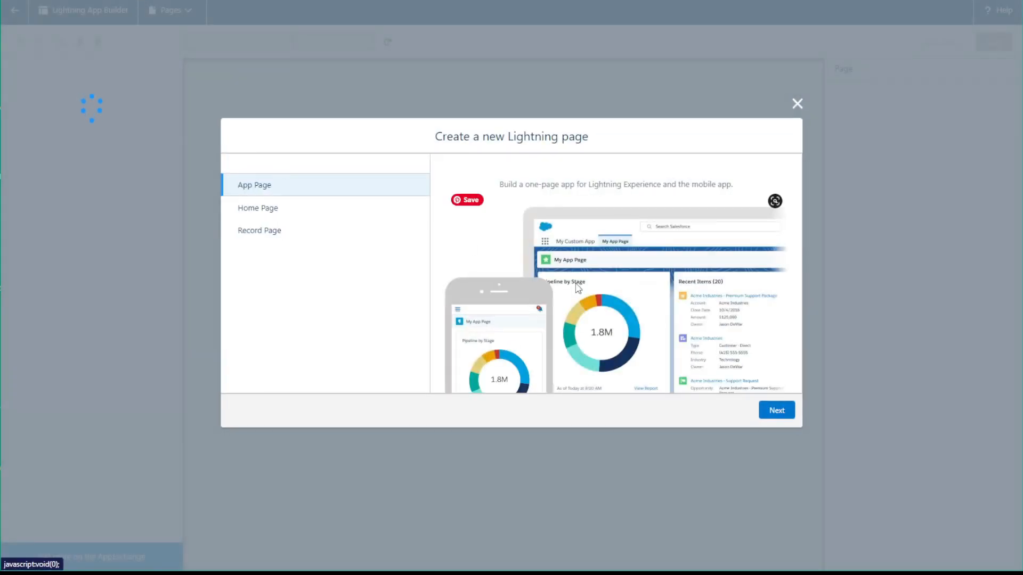
left_click(778, 415)
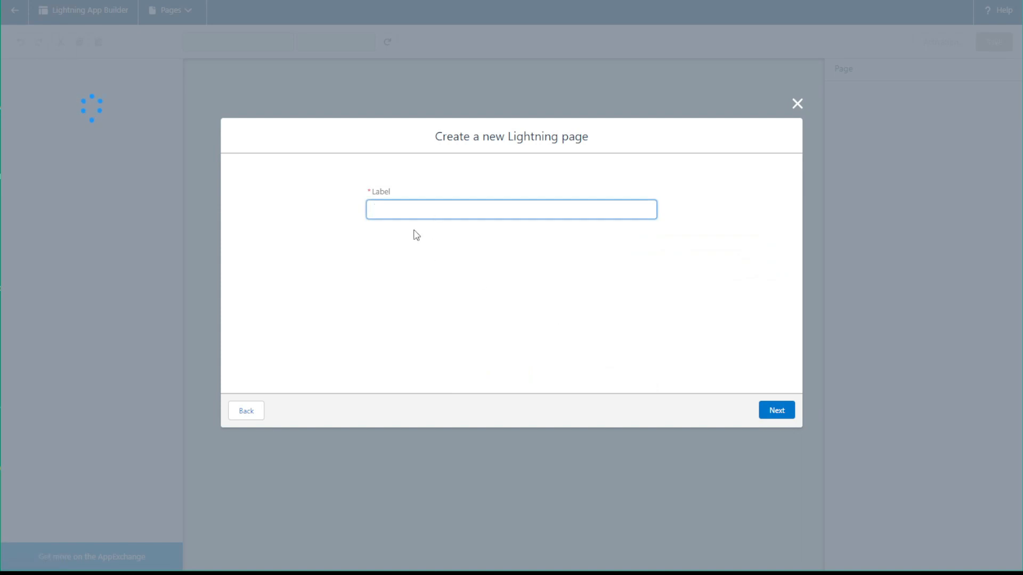
type("Stas")
left_click(759, 410)
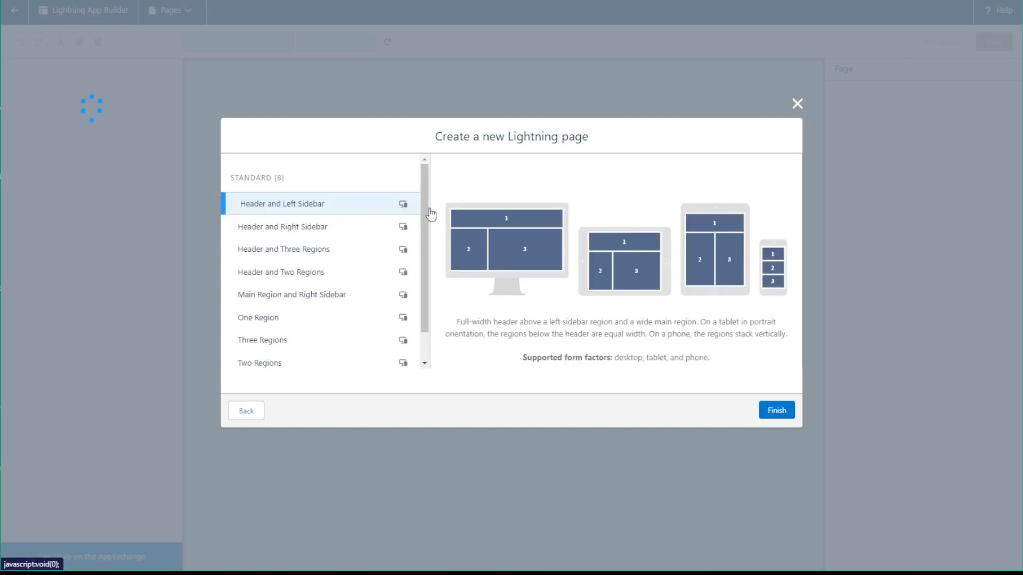
left_click(292, 318)
left_click(786, 412)
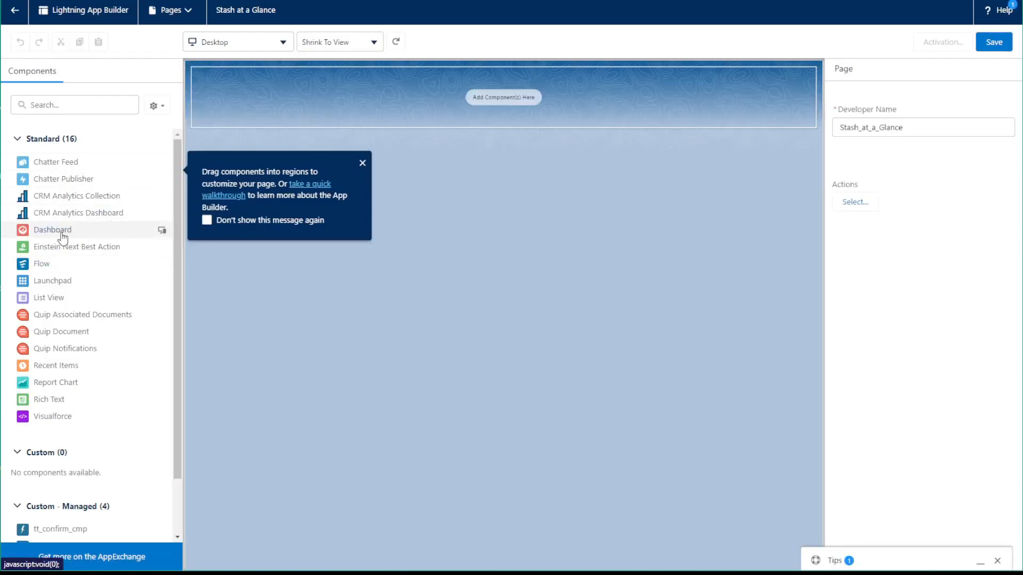
left_click(365, 161)
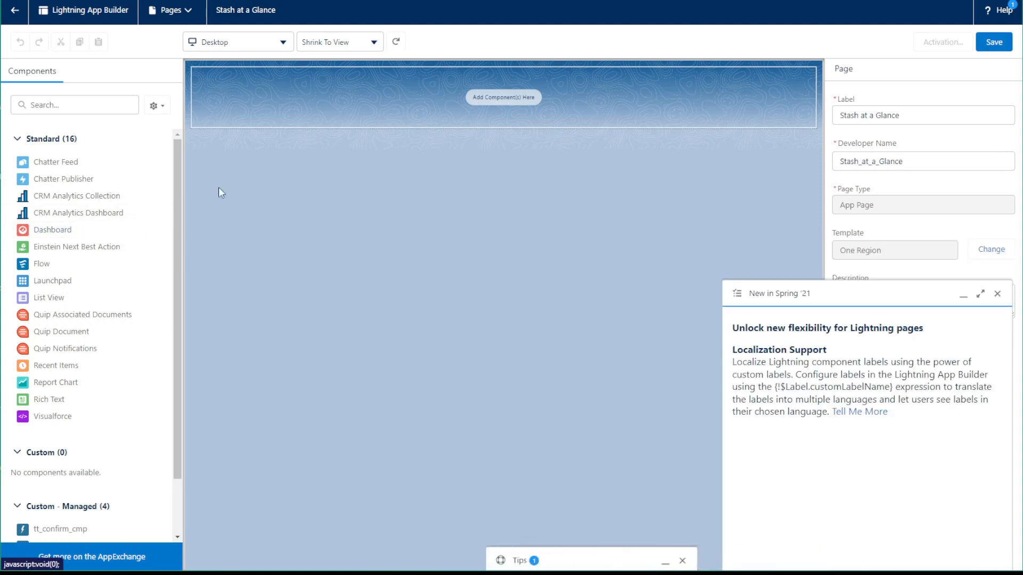
Add a Dashboard component showing the Stash at a Glance dashboard to the page's single region and save the page
left_click(996, 294)
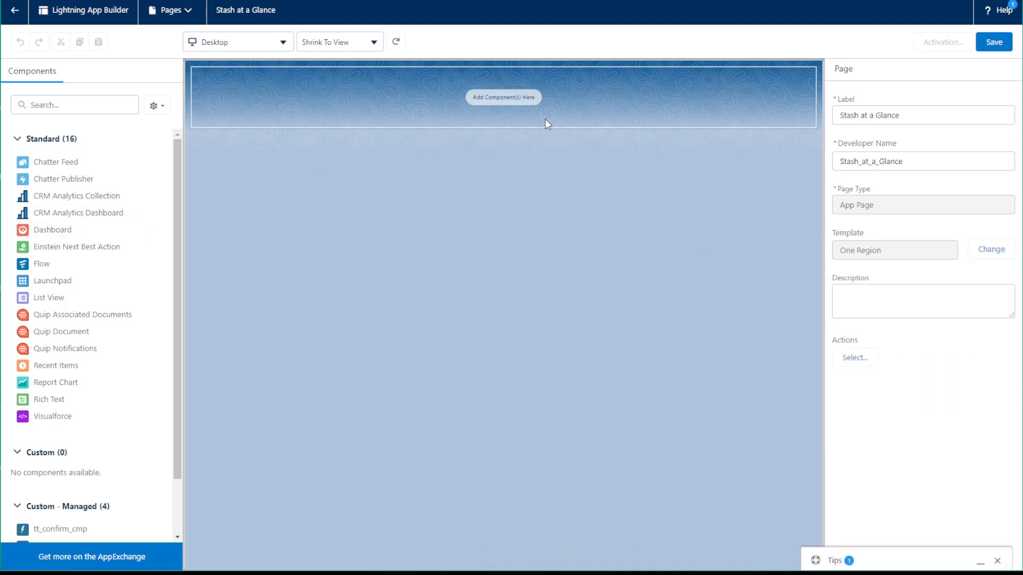
left_click_drag(51, 231, 406, 101)
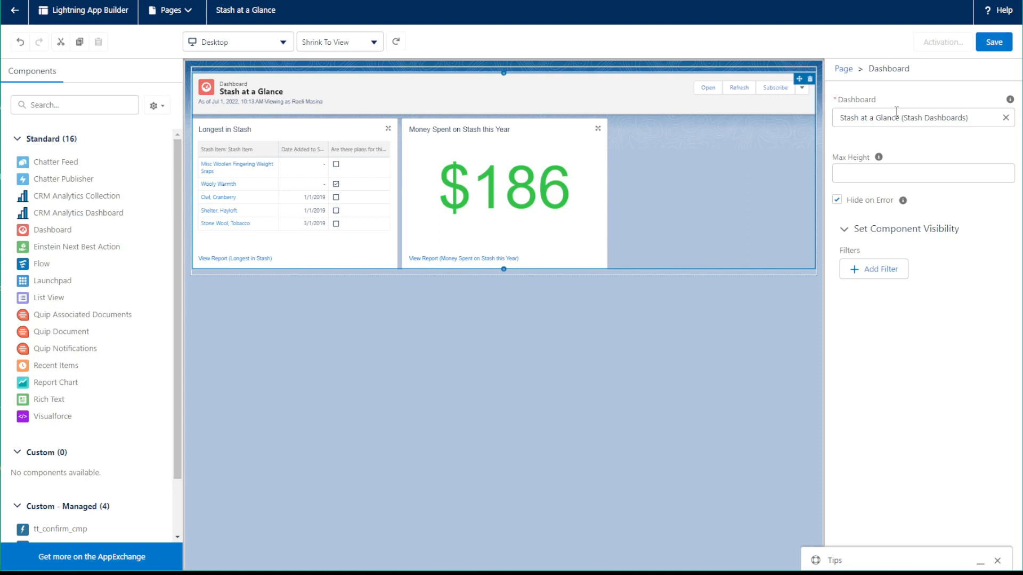
left_click(991, 48)
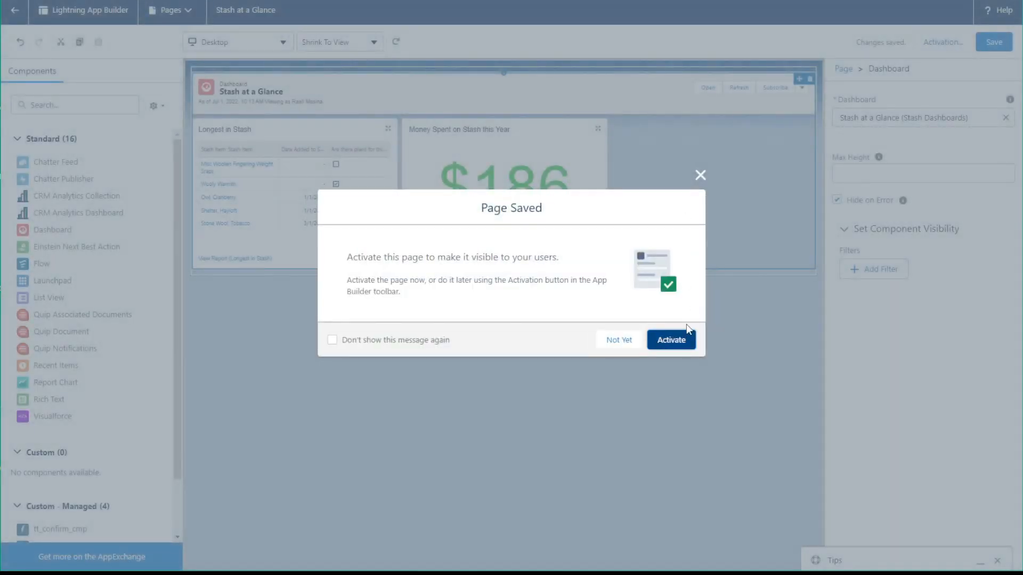
Start activating the page and choose the yellow-green storage box as its icon
left_click(660, 337)
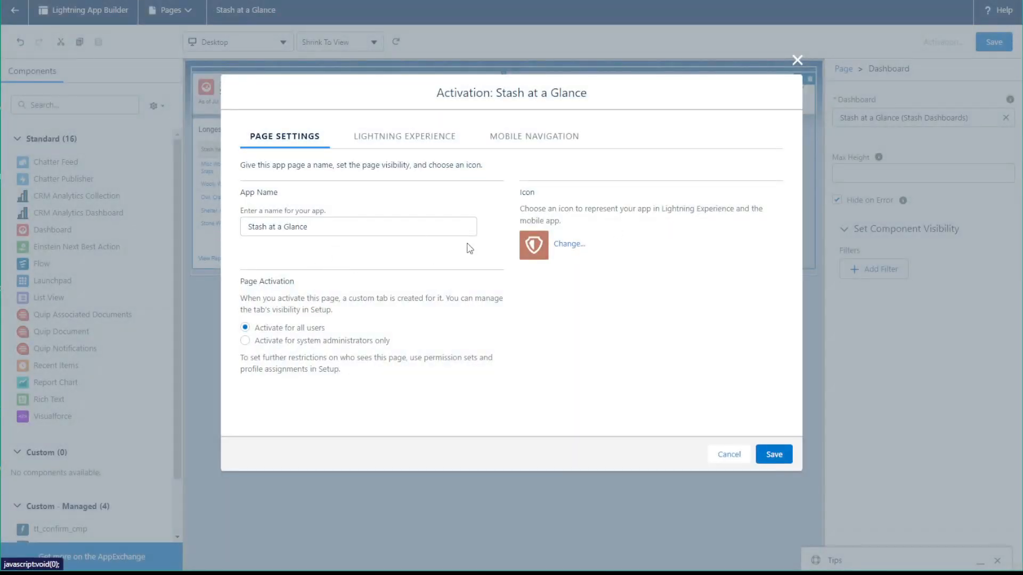
left_click(559, 245)
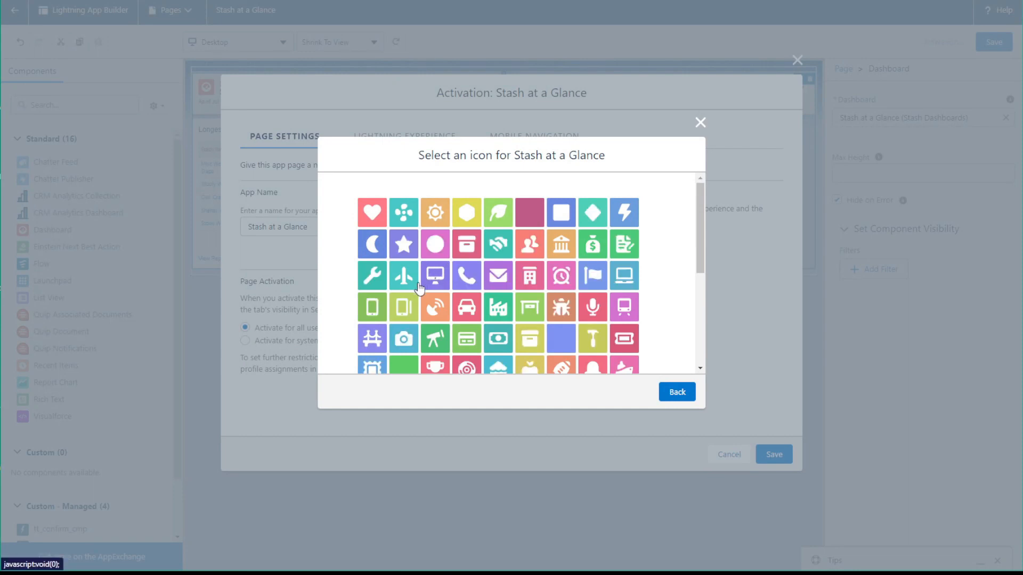
scroll(420, 288, "down", 3)
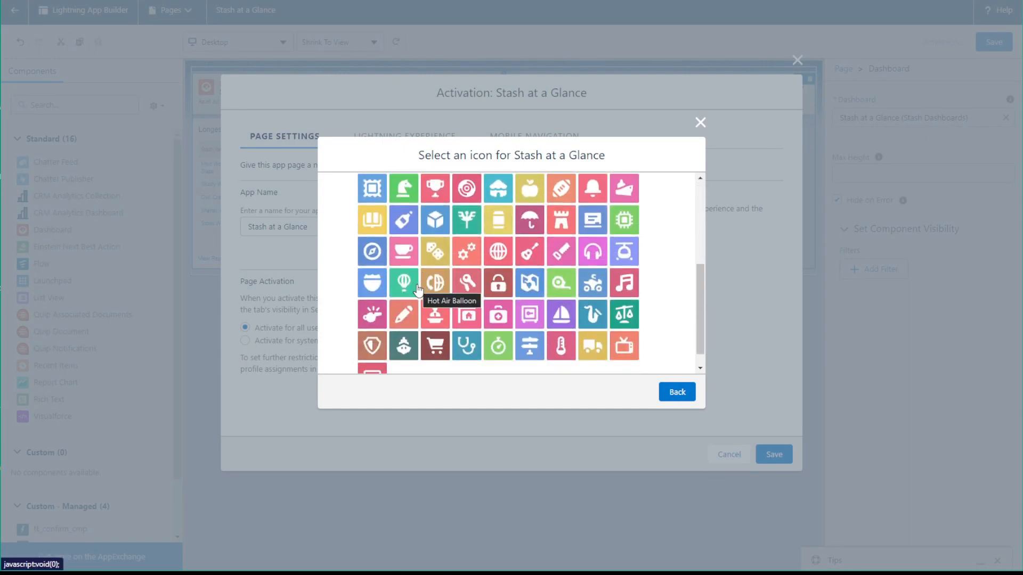
scroll(418, 290, "down", 1)
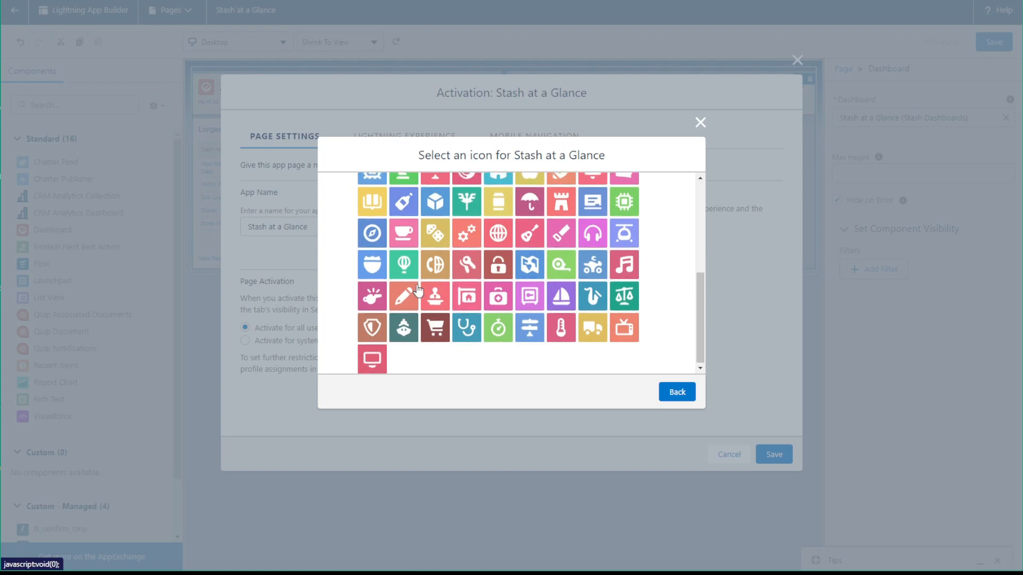
scroll(419, 290, "up", 2)
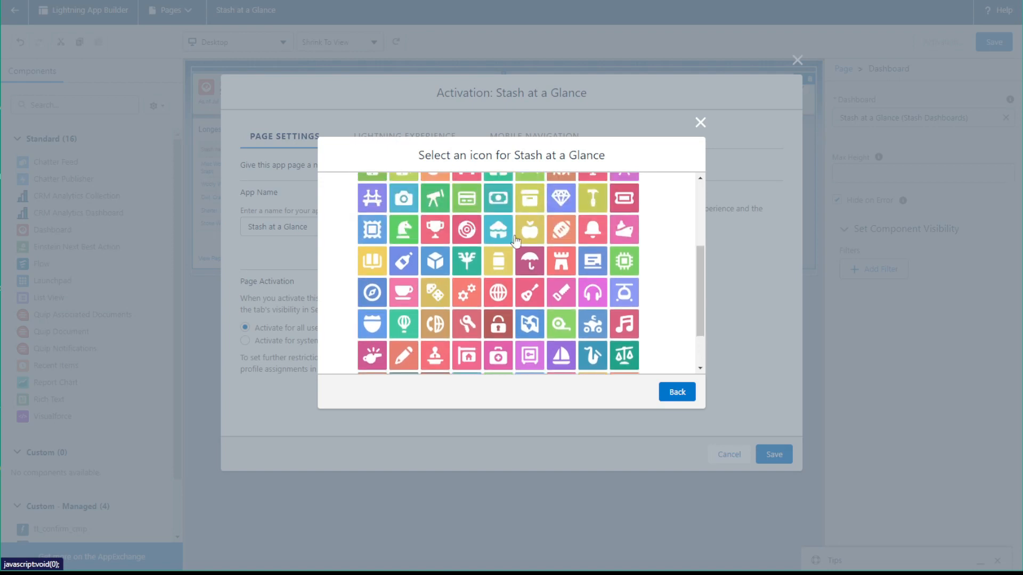
left_click(529, 198)
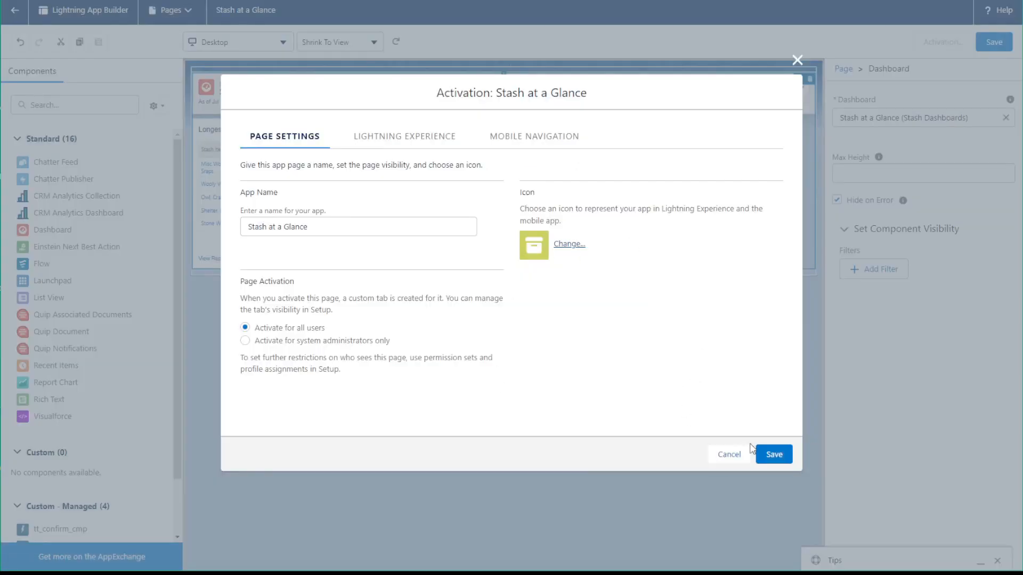
Add the page to the Stash and Project App in Lightning Experience, order it above Dashboards, and save the activation
left_click(406, 137)
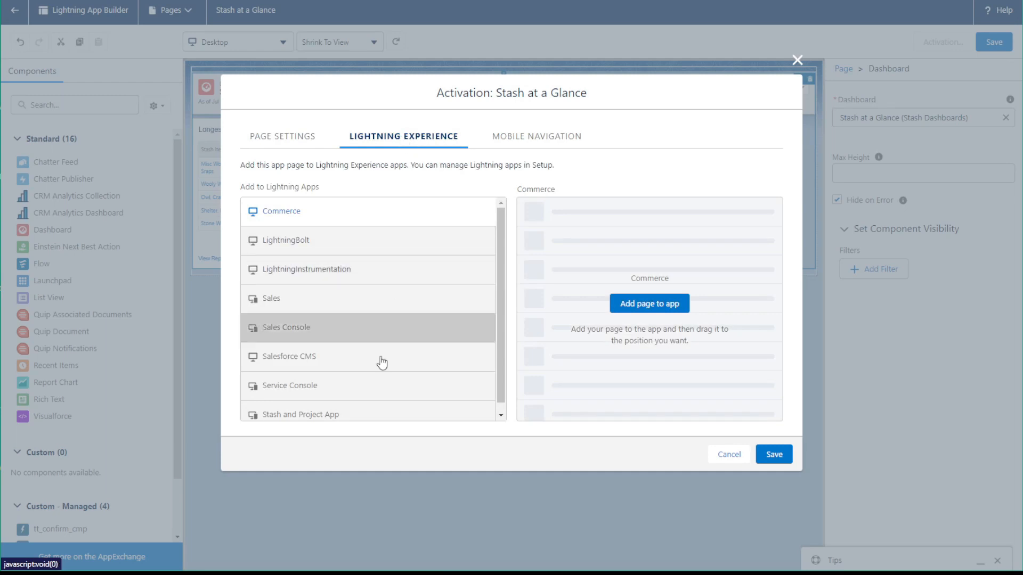
scroll(379, 358, "down", 1)
left_click(325, 410)
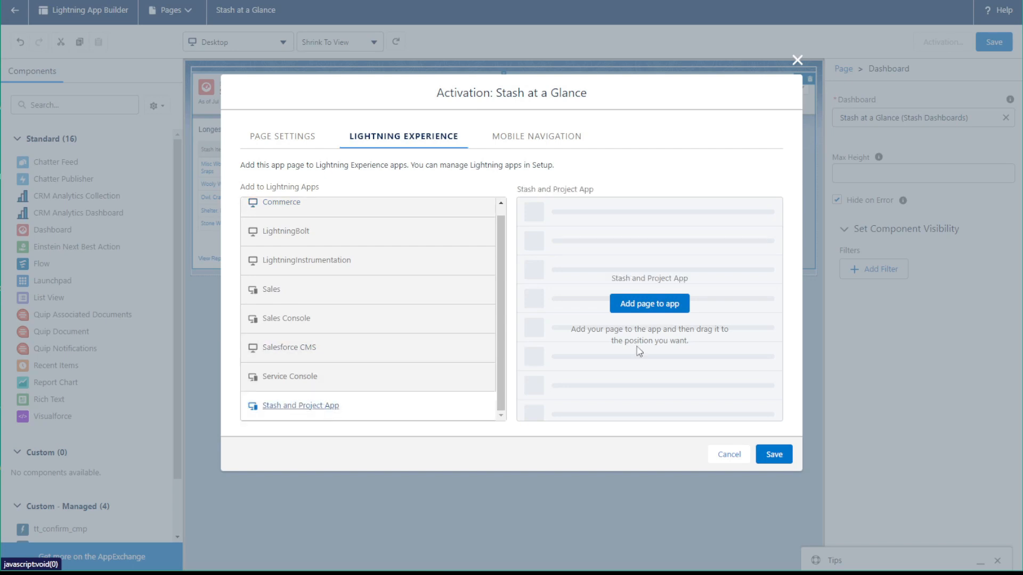
left_click(674, 305)
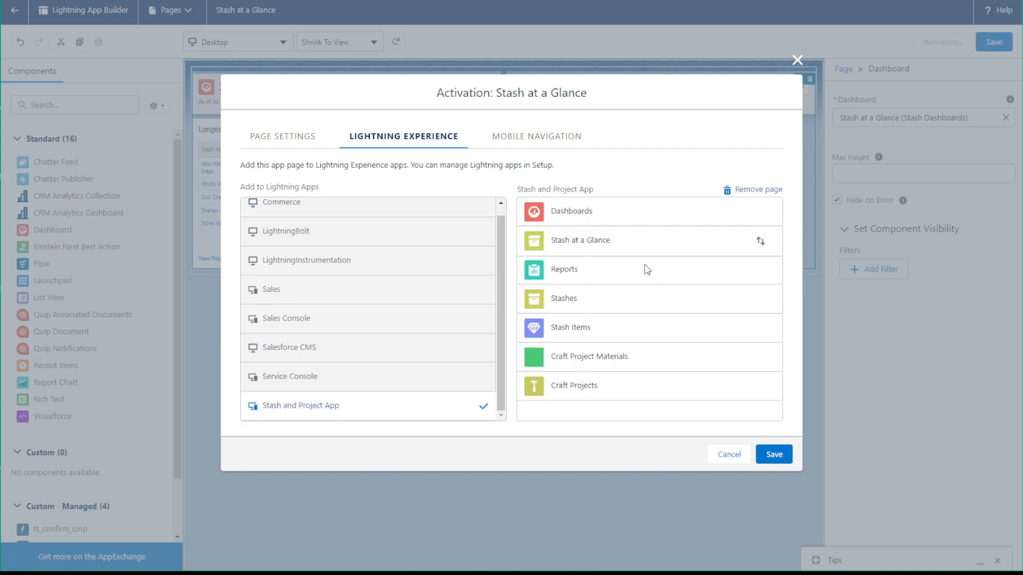
left_click_drag(598, 241, 577, 210)
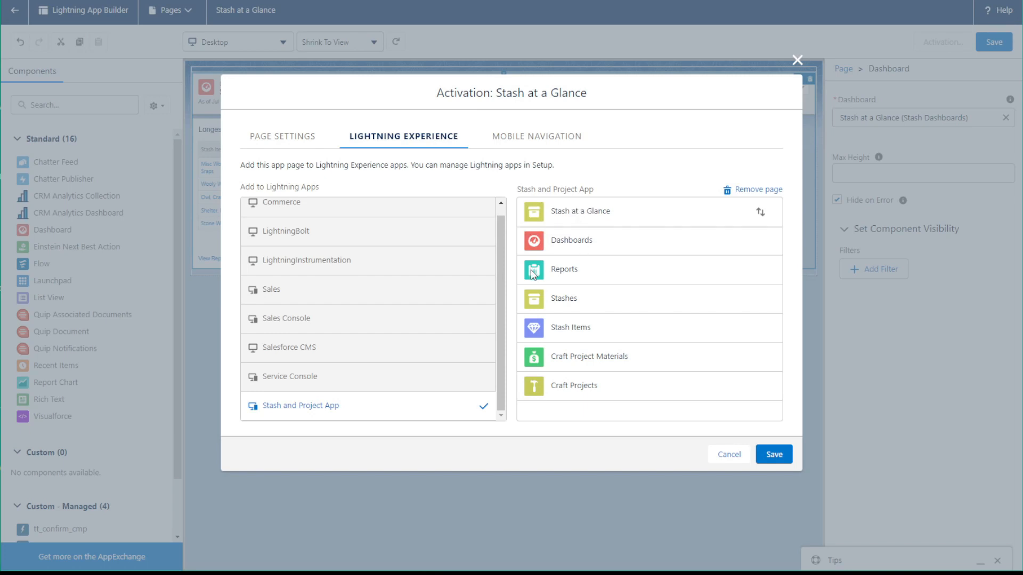
left_click(779, 459)
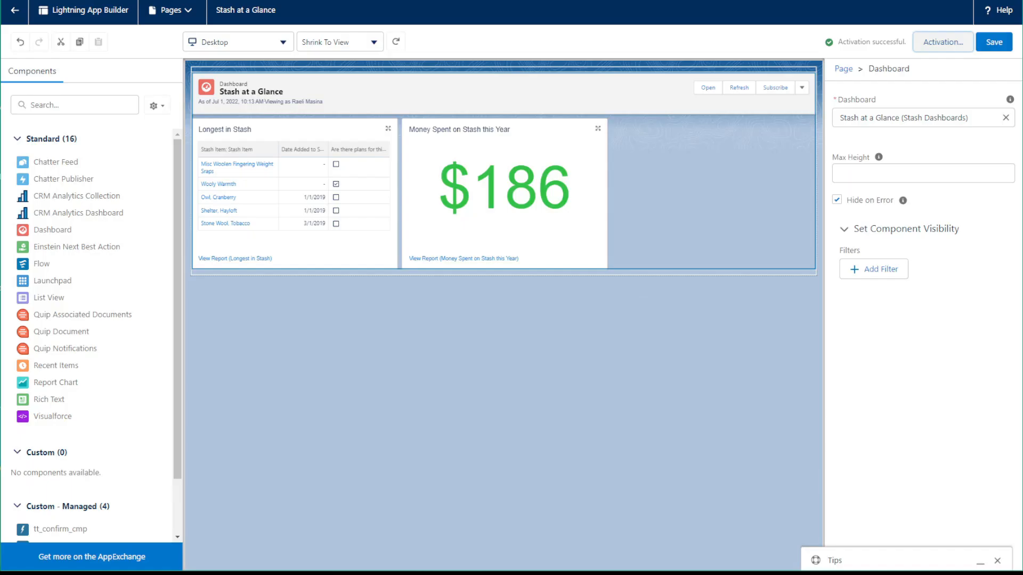
Return to the Stash and Project App and view the Stash at a Glance page
left_click(176, 1)
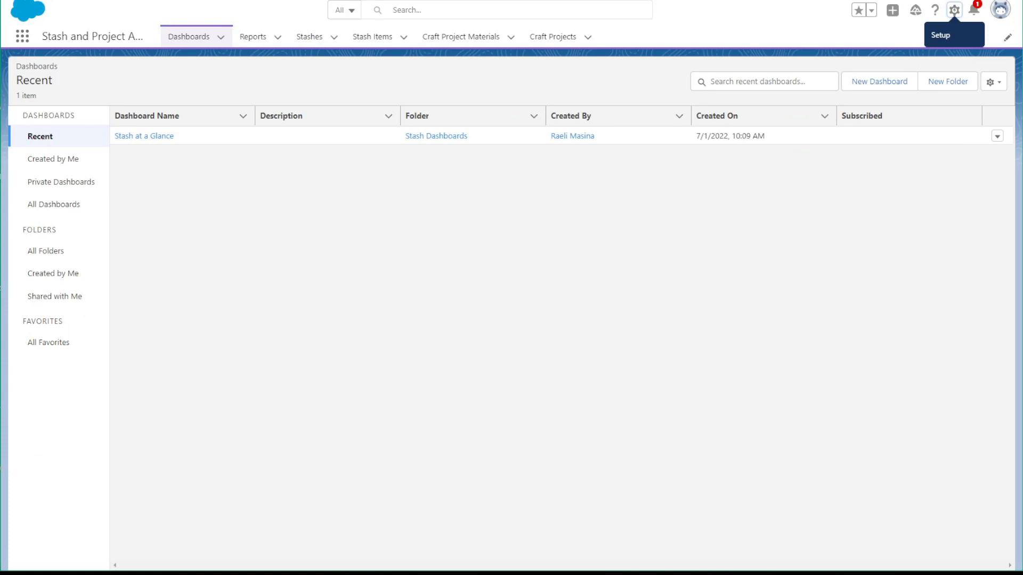
left_click(21, 36)
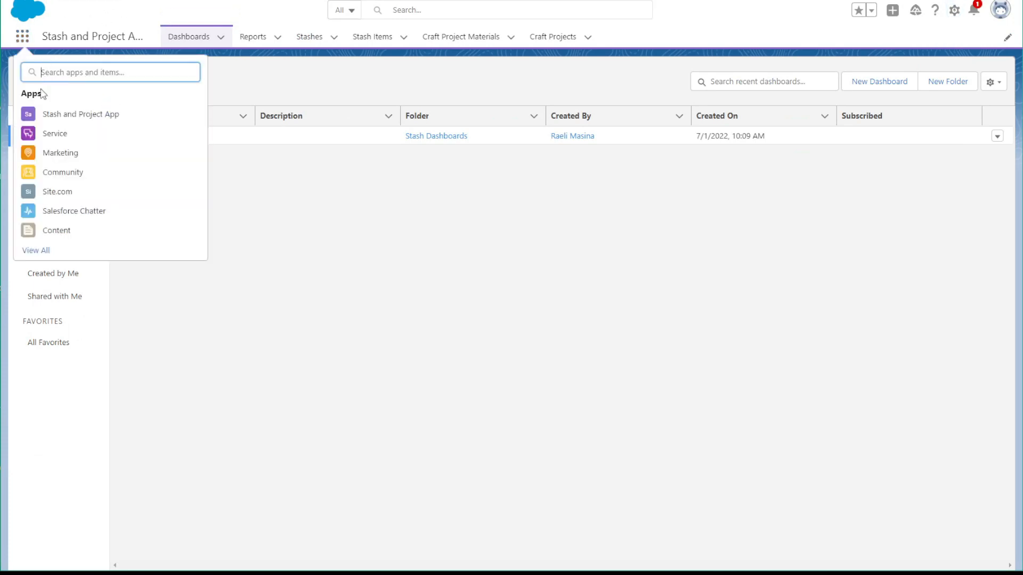
left_click(43, 134)
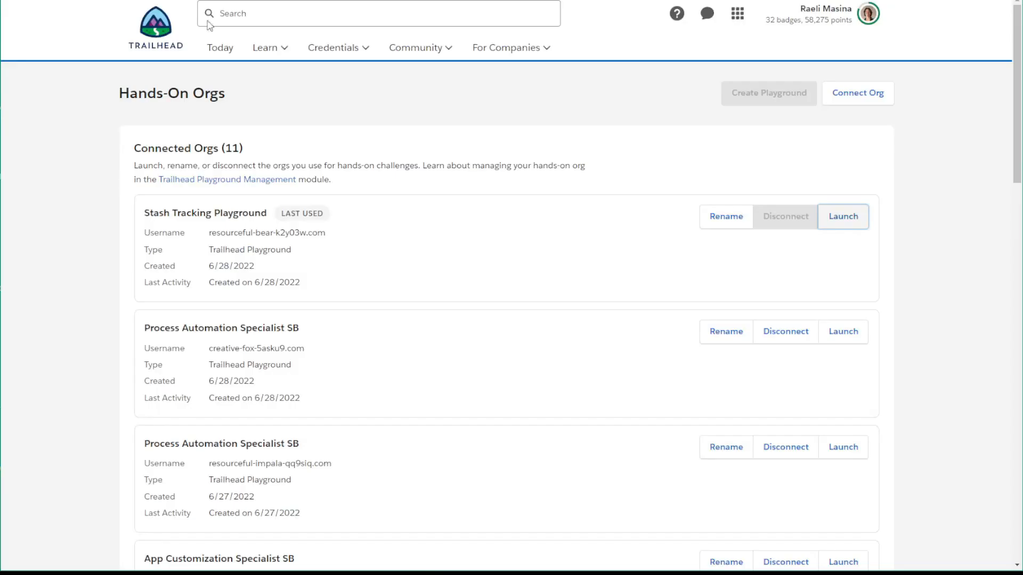
scroll(783, 383, "down", 14)
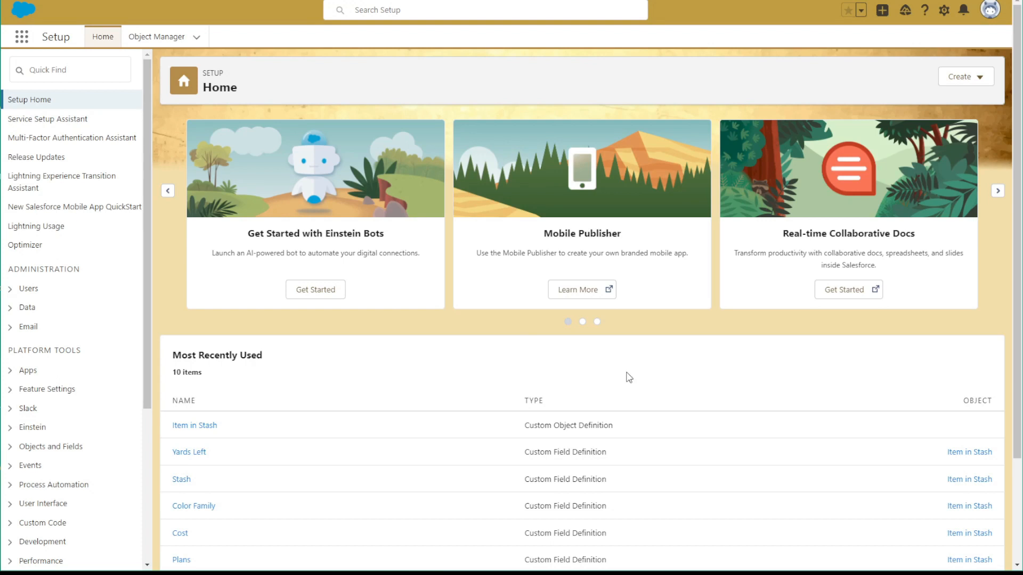
Search Setup for "theme" and view the Themes and Branding list
left_click(88, 75)
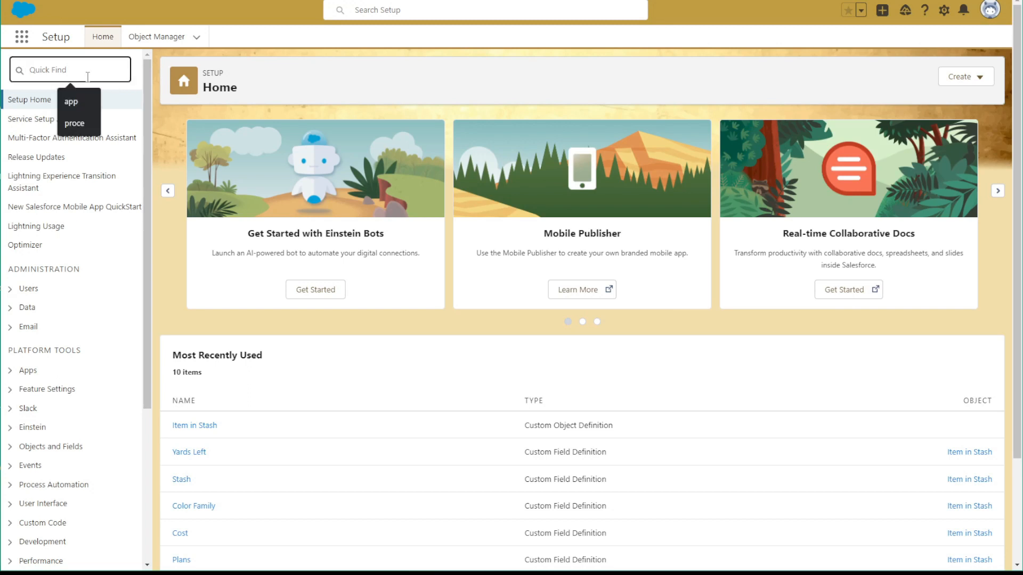
type("theme")
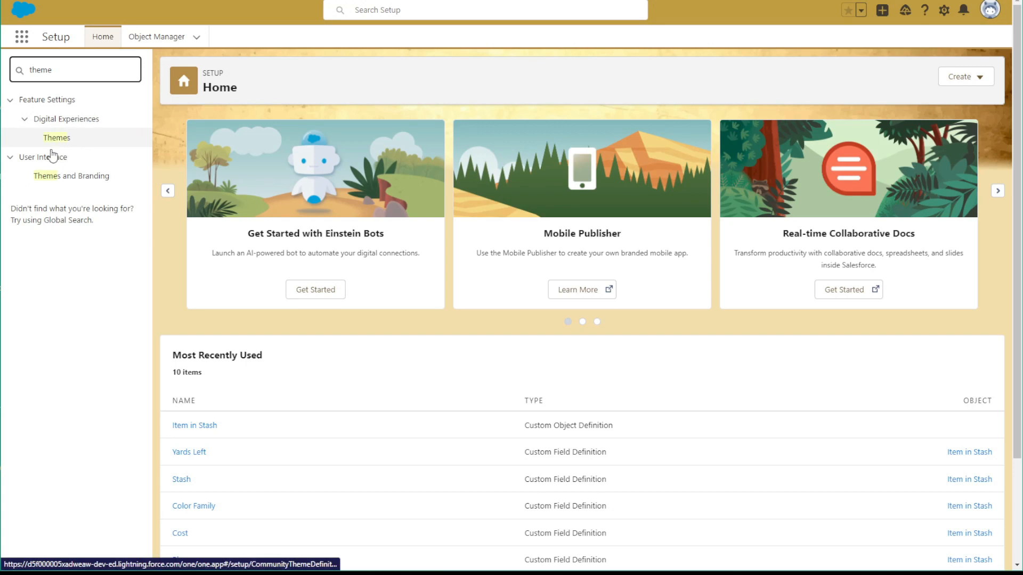
left_click(46, 182)
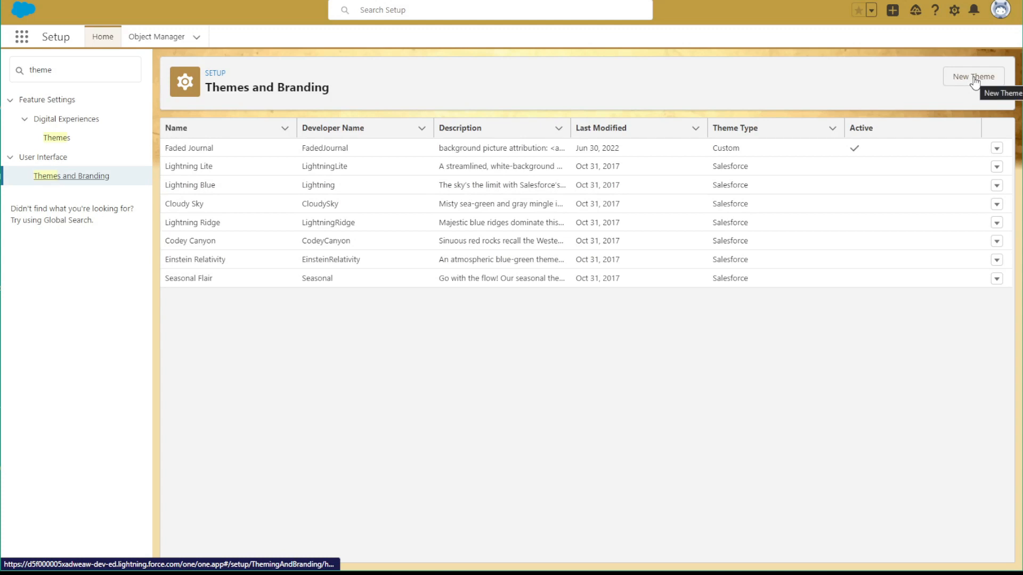
Switch to the Hobby app and examine its Projects at a Glance dashboard page
left_click(21, 36)
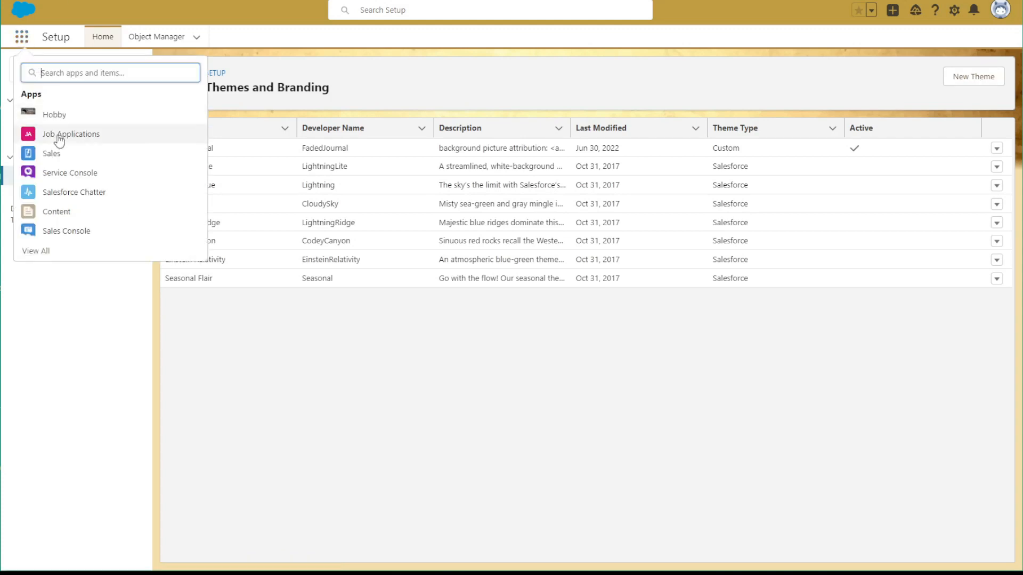
left_click(58, 117)
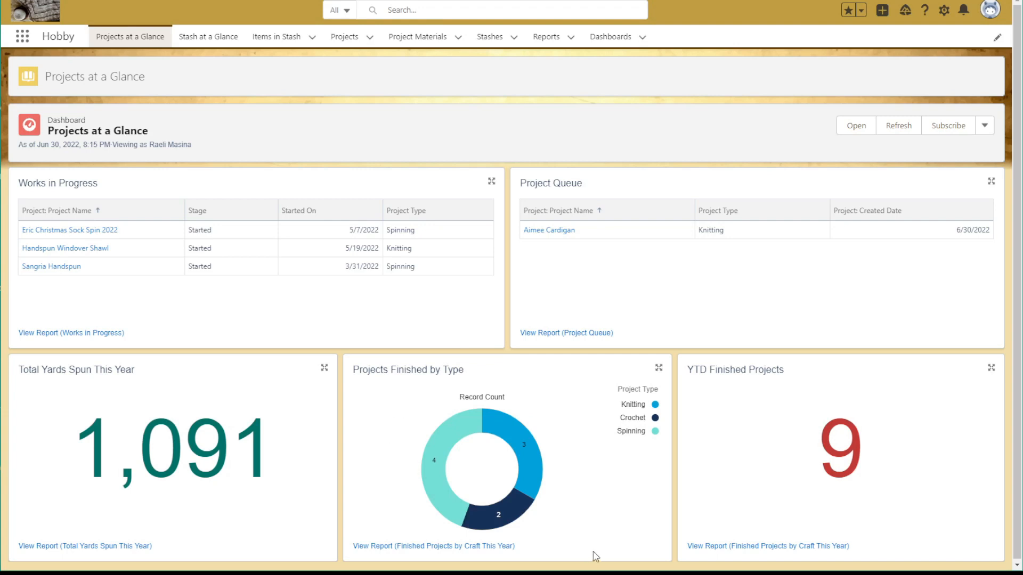
mouse_move(509, 482)
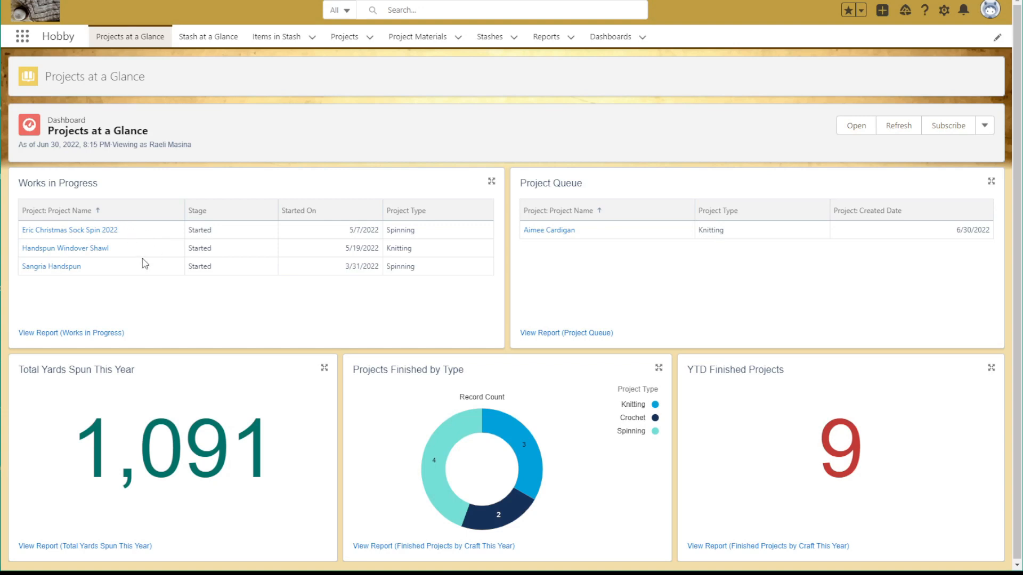
Open the Christmas Sock Spin 2022 project, inspect its editable Notes and Stage fields, and leave editing without saving
left_click(346, 38)
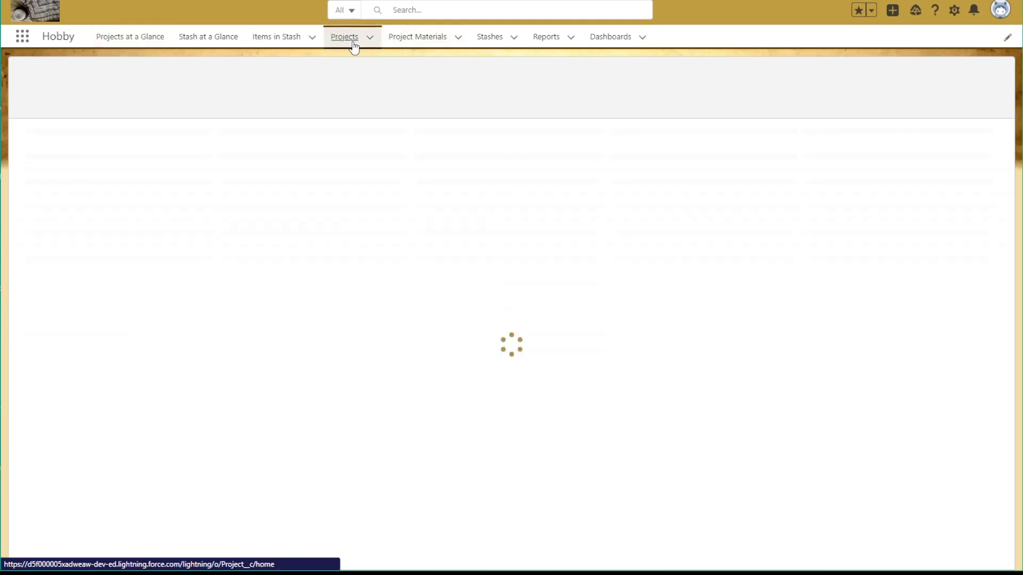
left_click(111, 186)
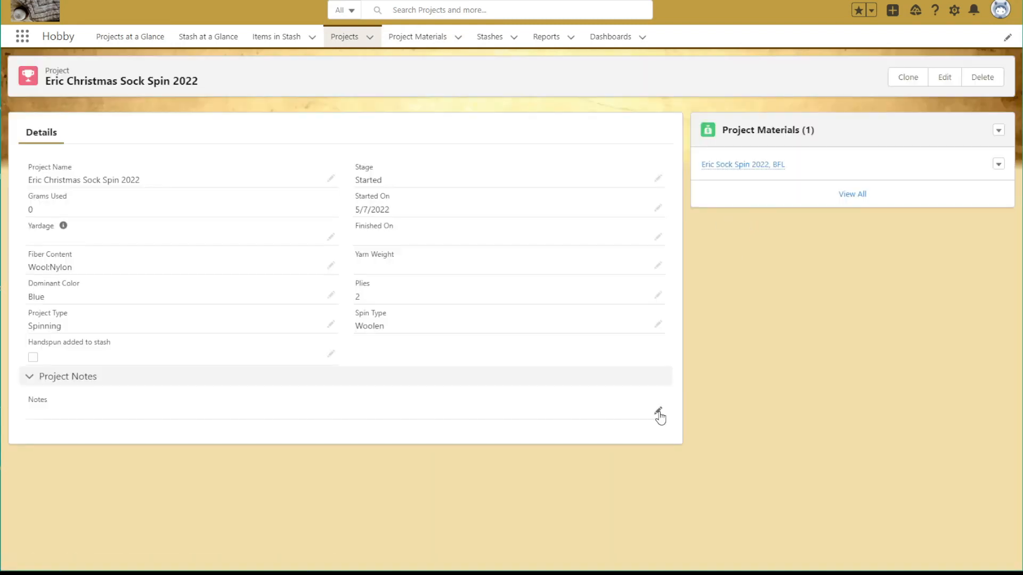
left_click(658, 415)
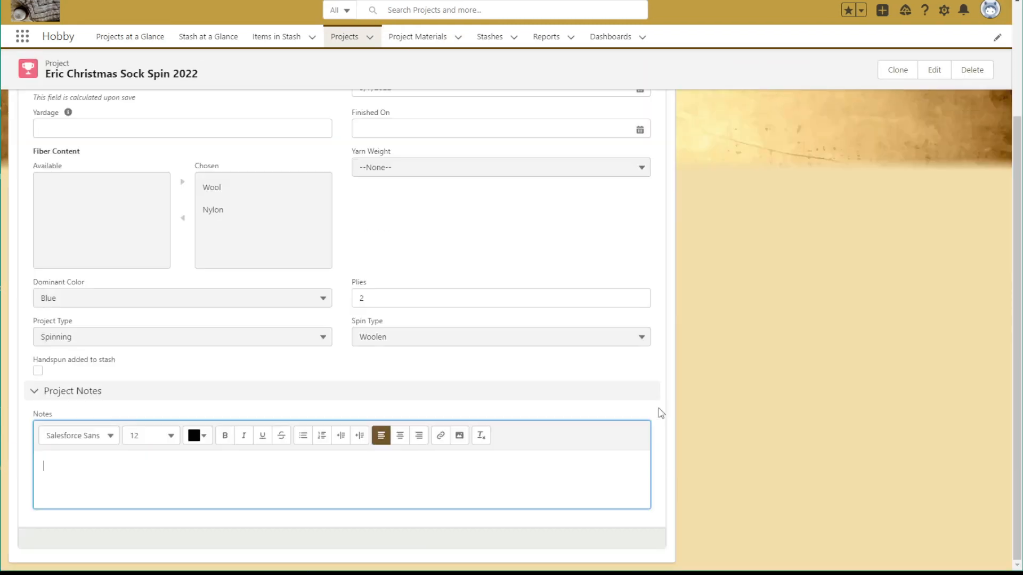
scroll(405, 202, "up", 5)
left_click(427, 192)
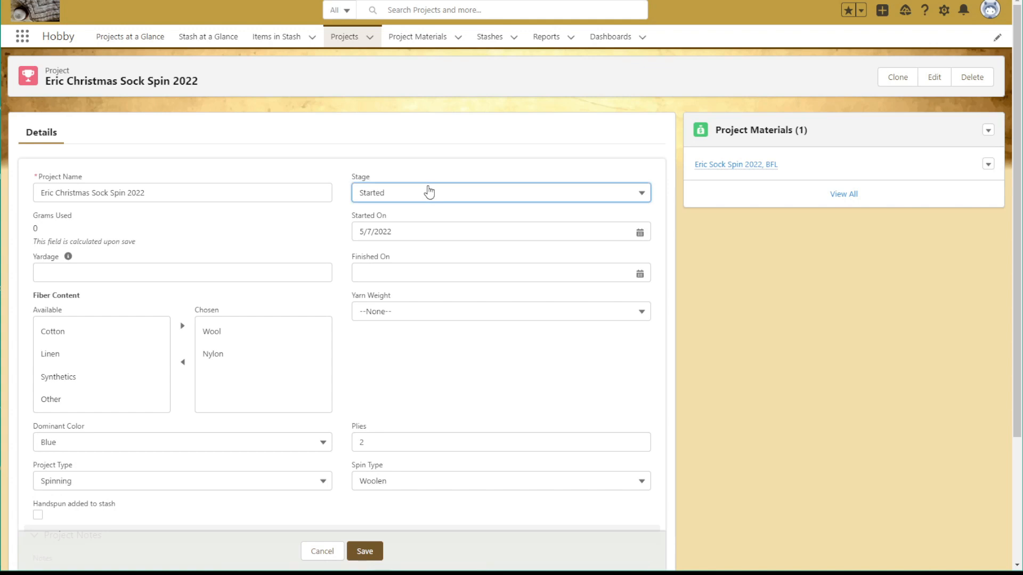
left_click(466, 160)
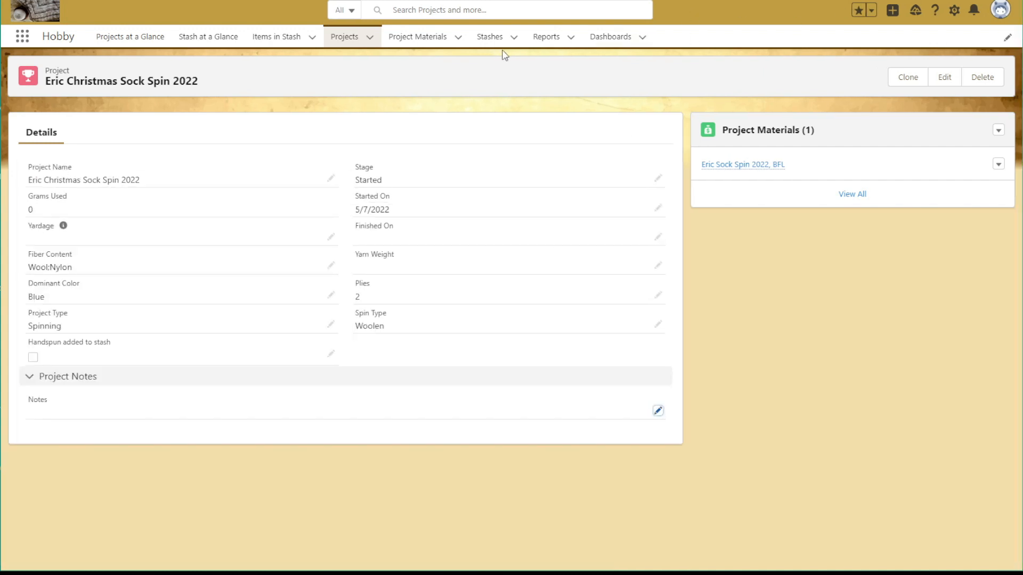
Search Setup for "proces", go to Process Builder and open the Add Handspun to Stash process
left_click(953, 13)
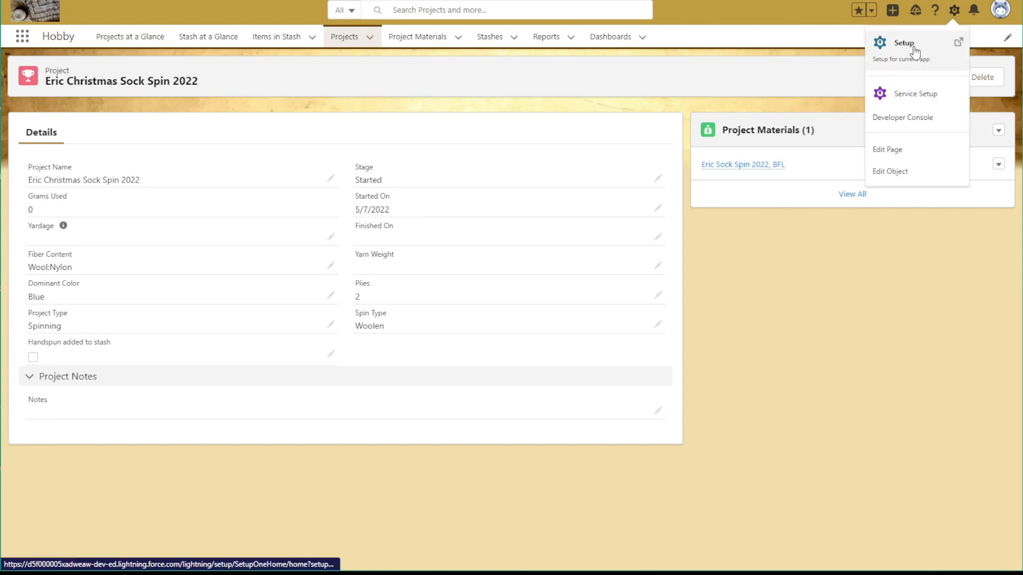
left_click(890, 44)
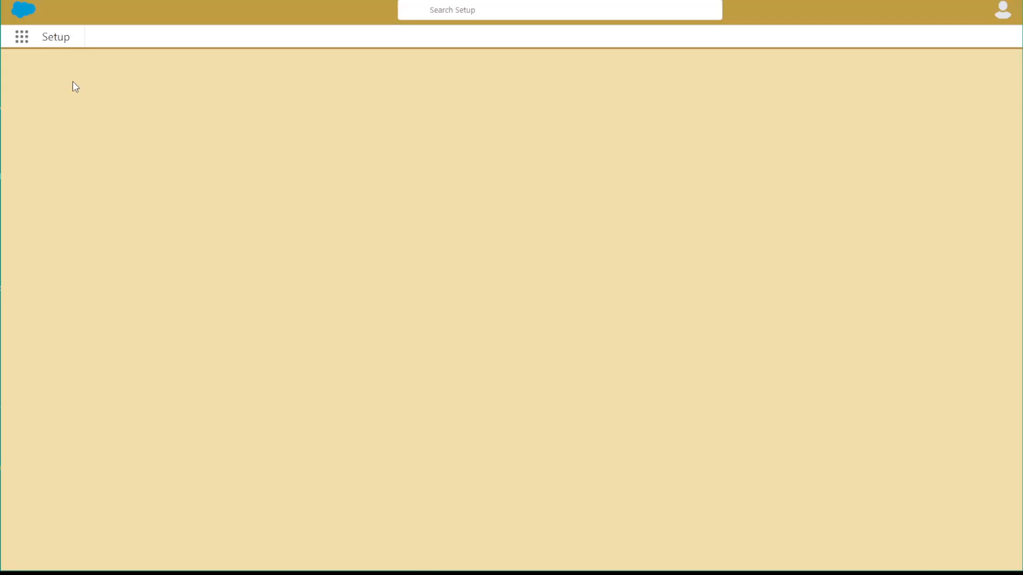
left_click(55, 69)
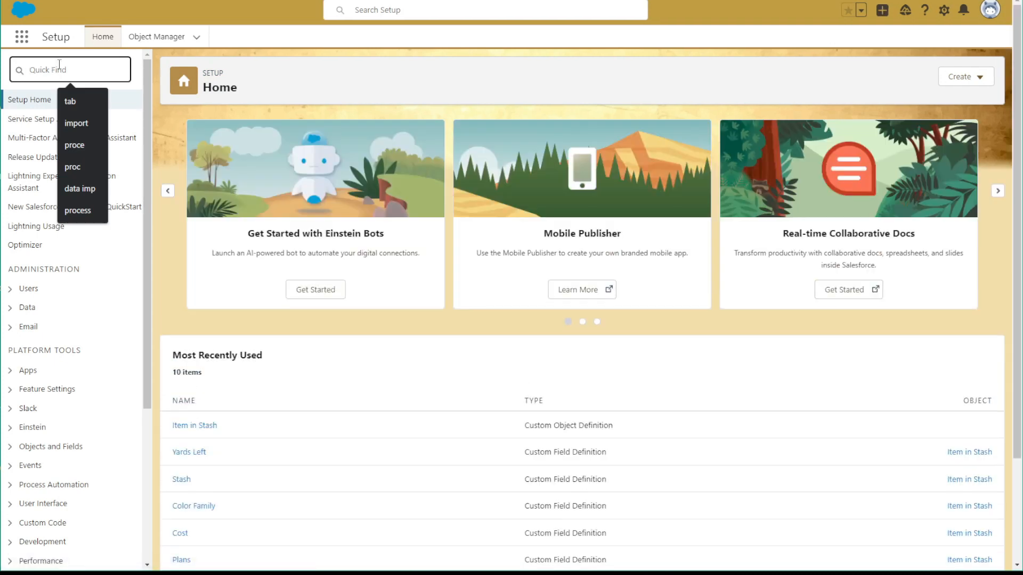
type("proces")
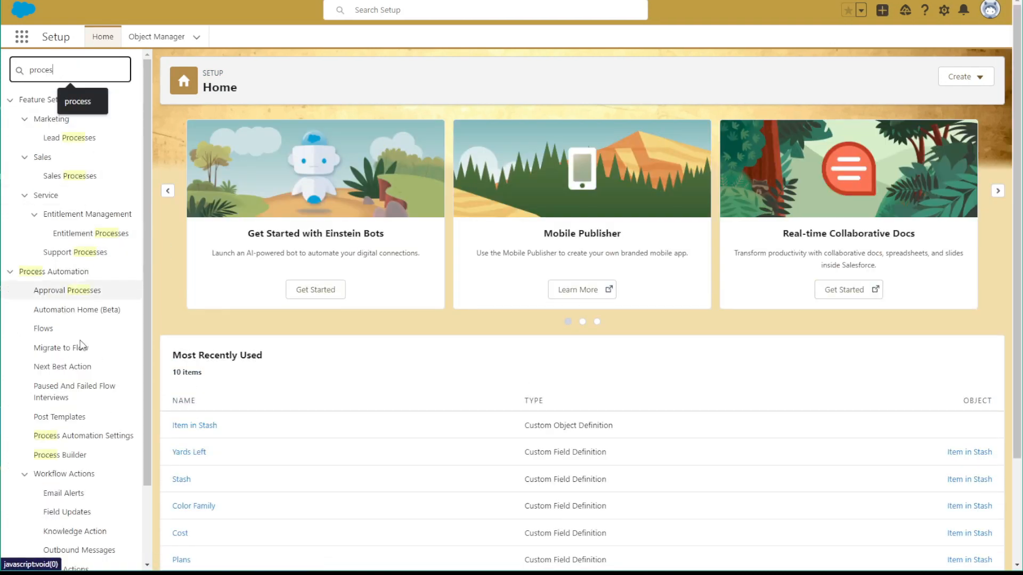
left_click(63, 458)
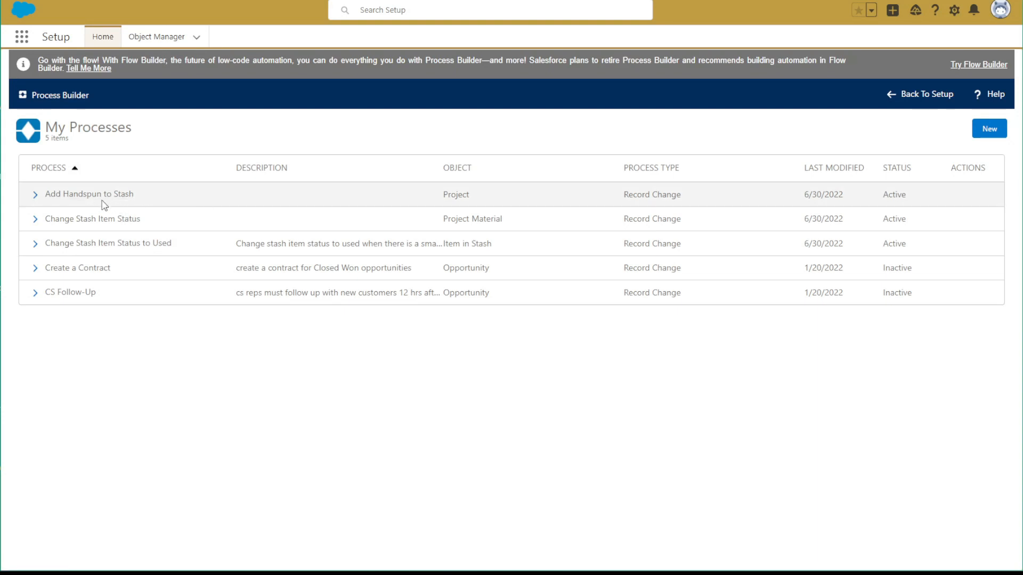
left_click(118, 196)
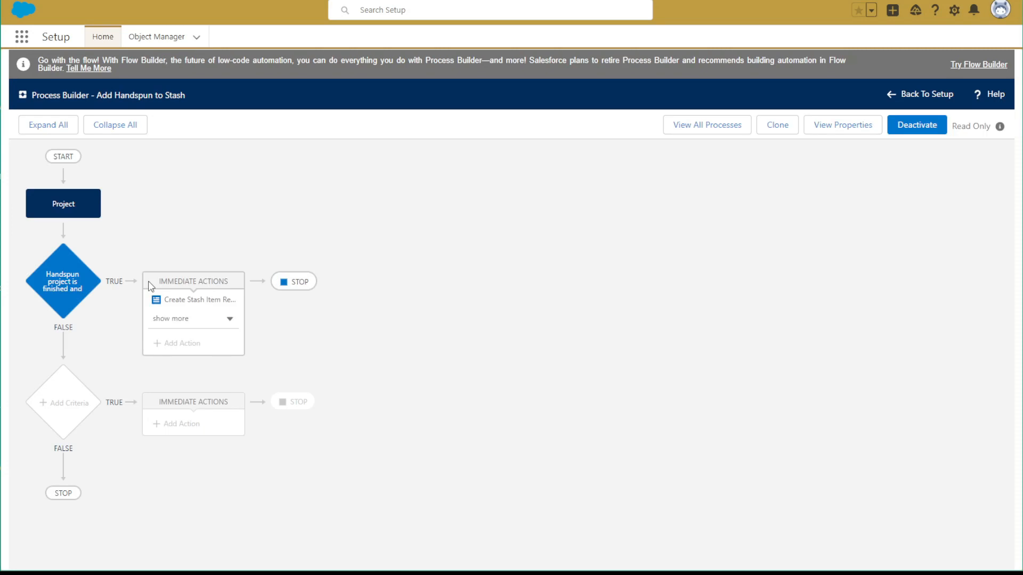
Clone the Add Handspun to Stash process as a version of the current process and view its Project start settings
left_click(777, 130)
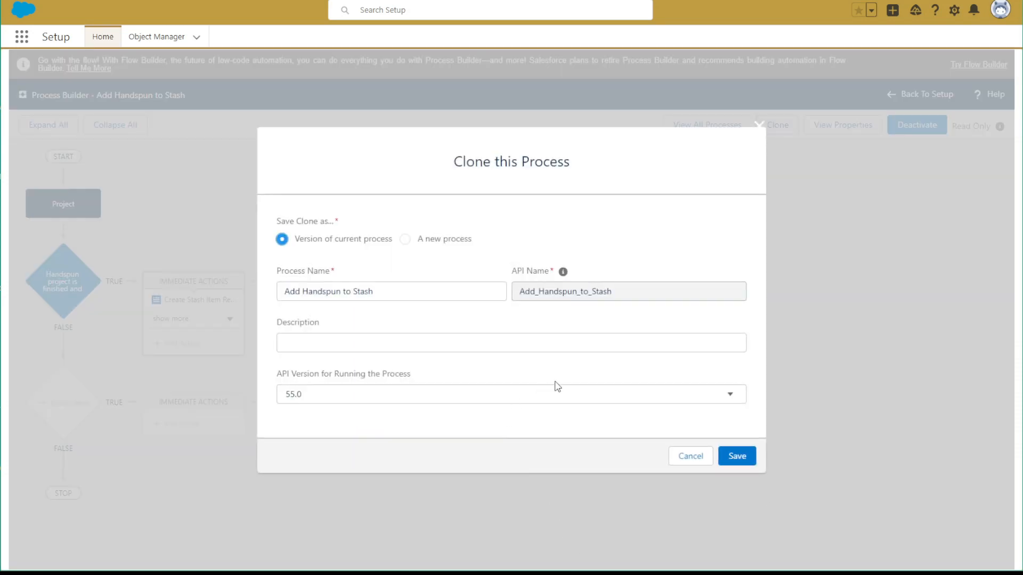
left_click(741, 458)
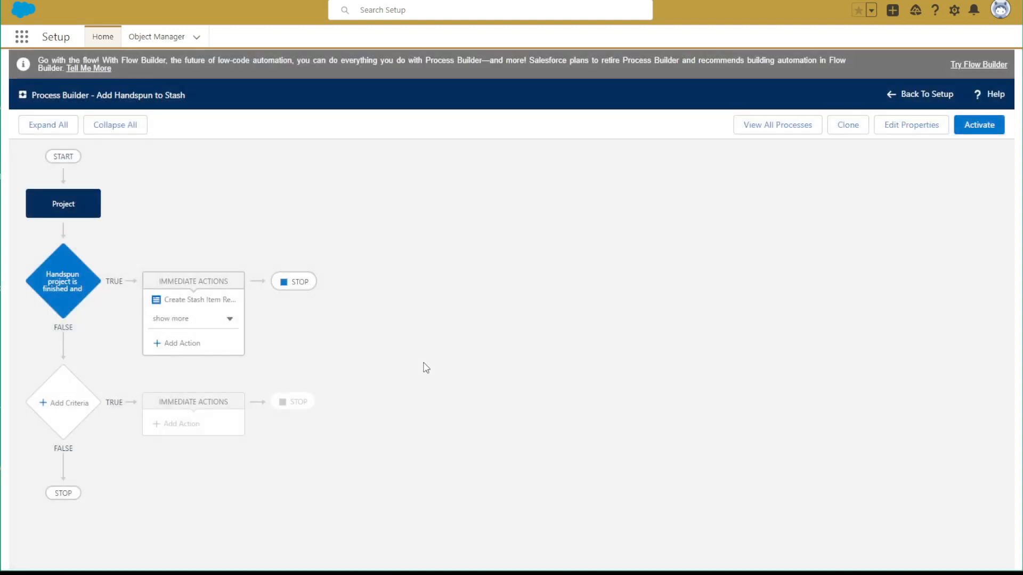
left_click(59, 206)
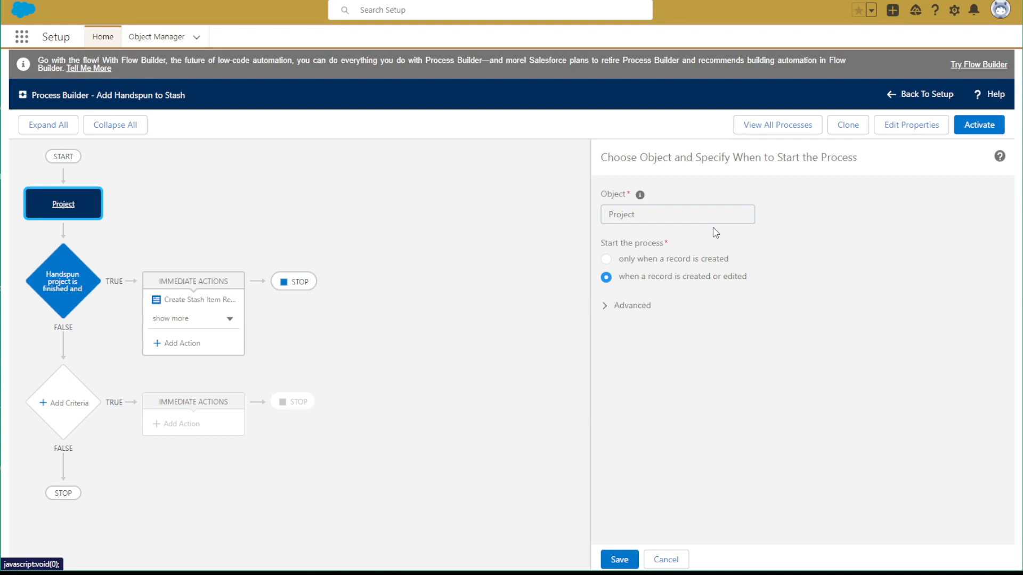
Review the finished-handspun criteria's full name, conditions and field picker, and save the criteria without changes
left_click(74, 255)
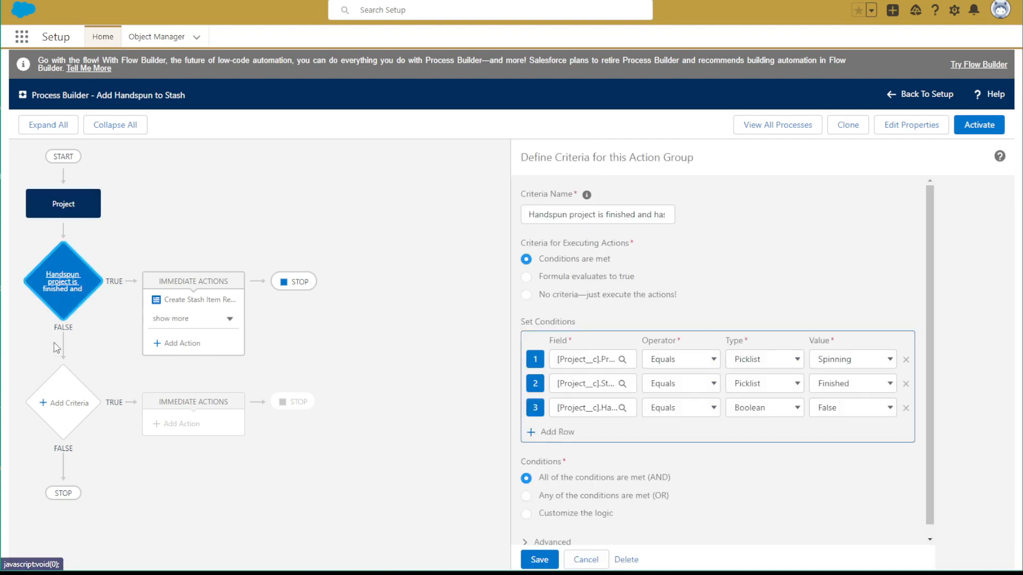
left_click(608, 215)
key("Right")
key("Right")
key("Right")
key("Right")
key("Right")
key("Right")
key("Right")
key("Right")
key("Right")
key("Right")
key("Right")
key("Right")
key("Right")
key("Right")
key("Right")
key("Right")
key("Right")
key("Right")
key("Right")
key("Right")
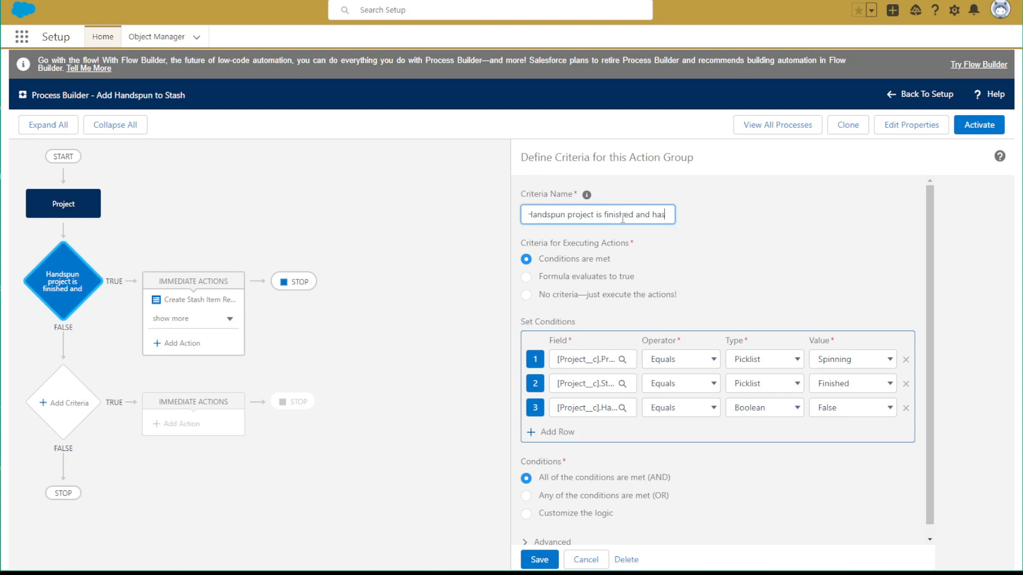
key("Right")
scroll(618, 277, "down", 1)
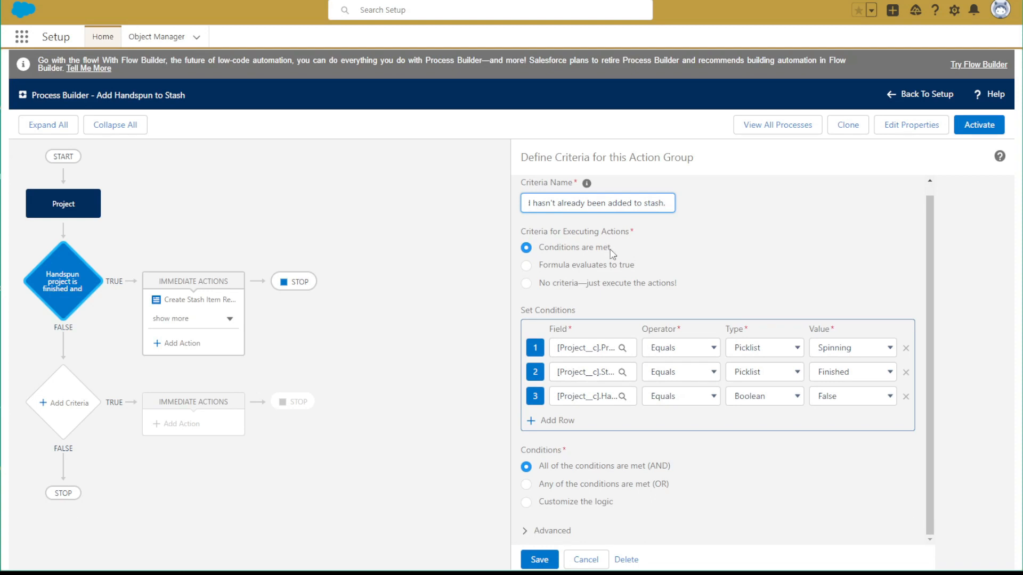
left_click(577, 360)
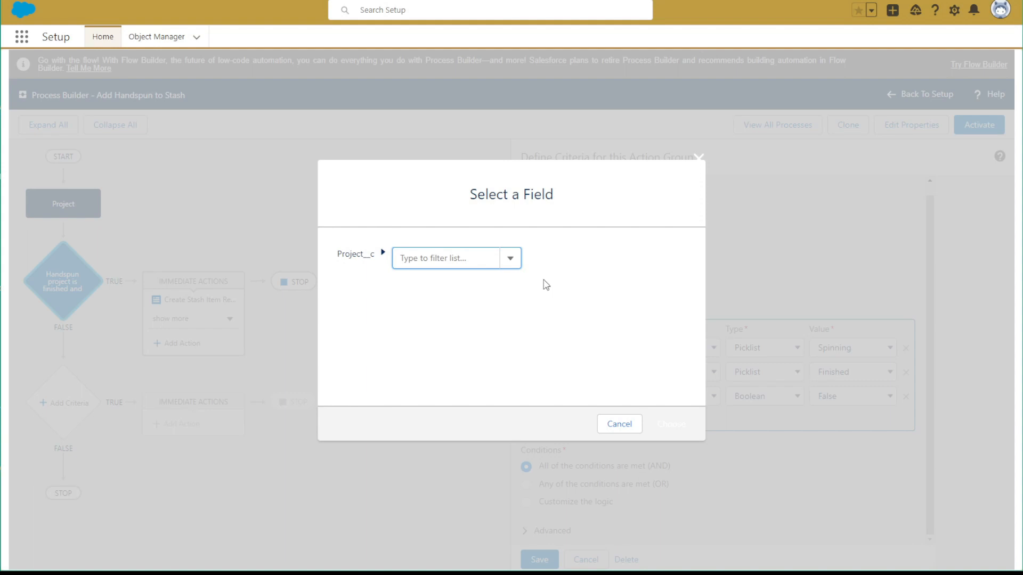
left_click(699, 158)
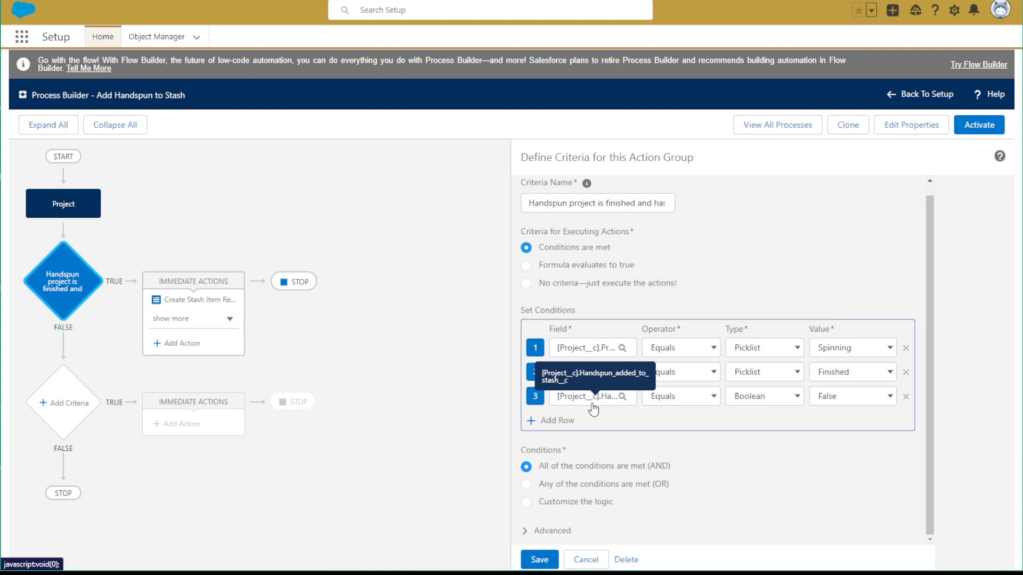
left_click(540, 560)
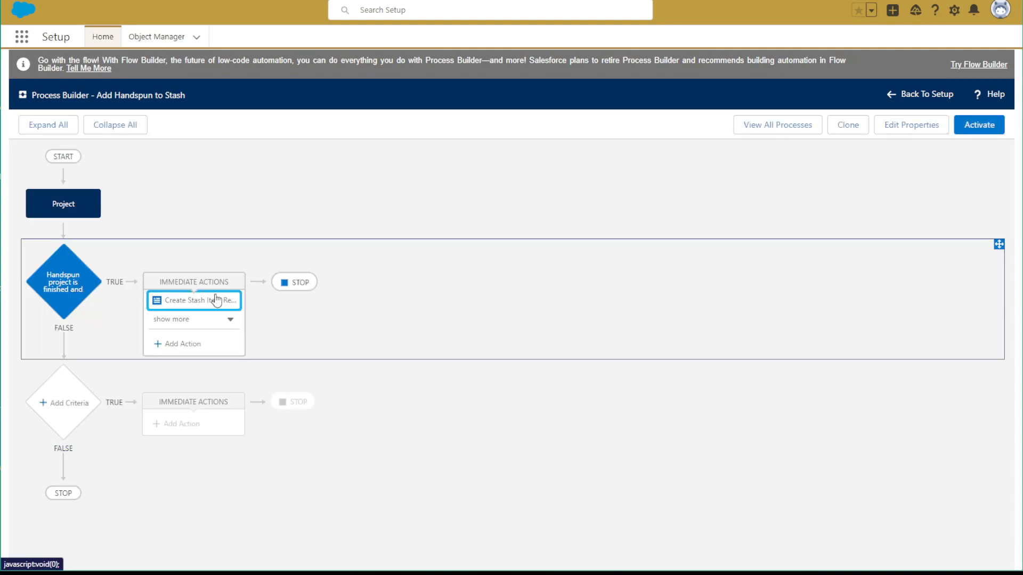
In the Create Stash Item Record action, add a Date Added to Stash row with the type Field Reference
left_click(218, 298)
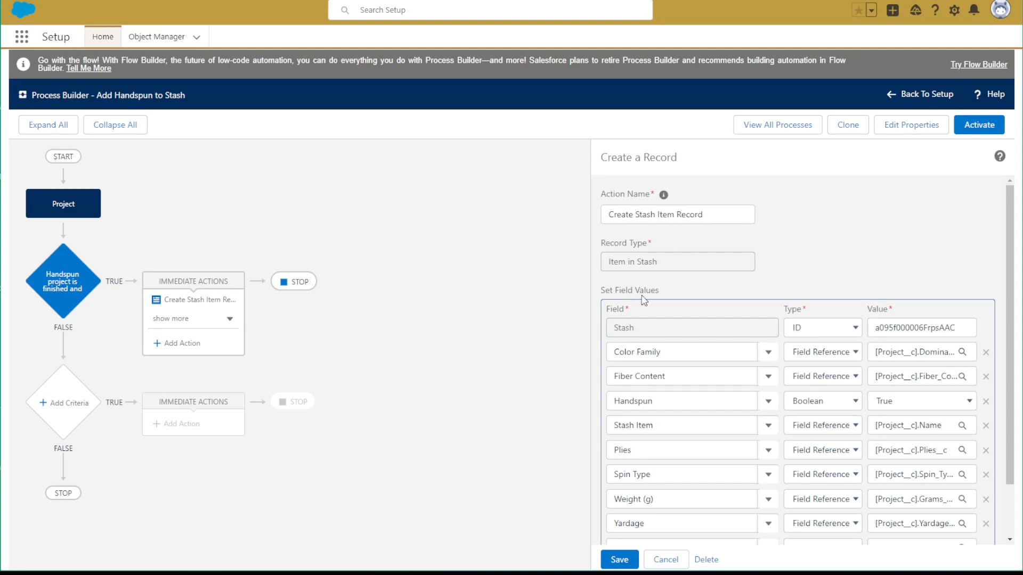
scroll(642, 249, "down", 2)
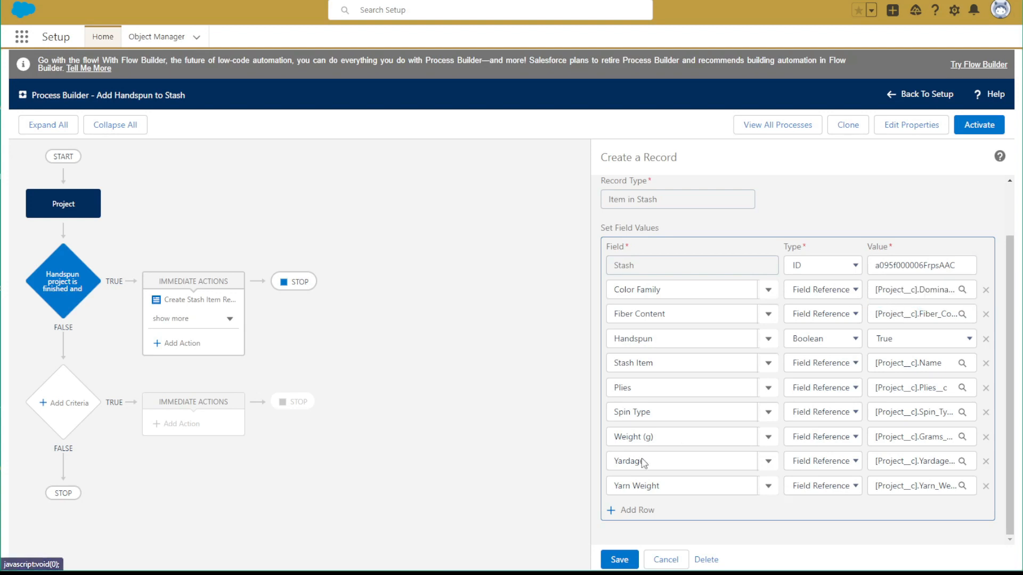
left_click(623, 509)
left_click(641, 514)
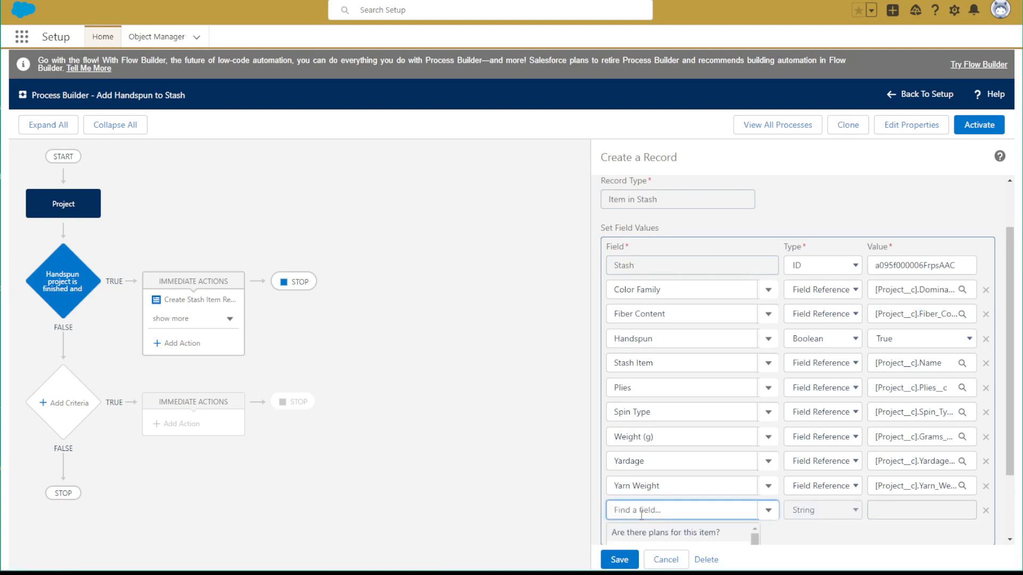
type("date")
left_click(648, 531)
left_click(823, 510)
left_click(825, 534)
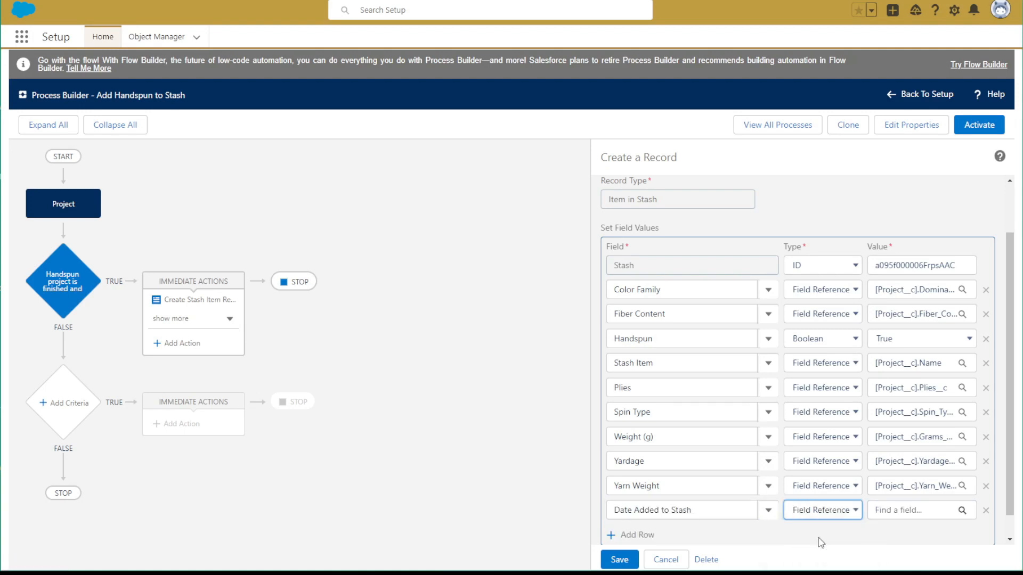
Choose the project's Finished On field as the value for Date Added to Stash
left_click(942, 512)
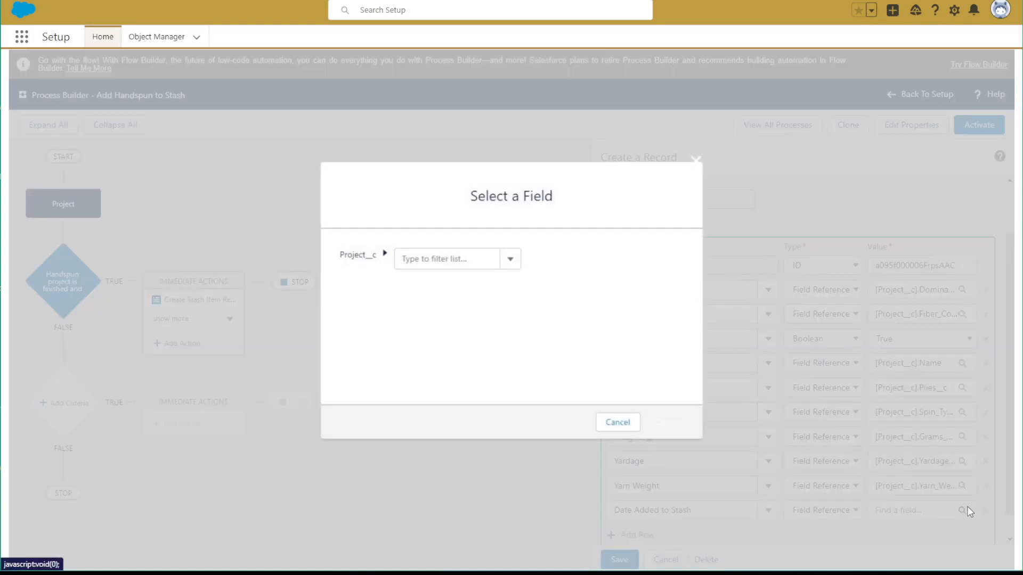
left_click(510, 261)
scroll(443, 330, "down", 5)
scroll(444, 328, "down", 1)
scroll(444, 328, "up", 5)
scroll(444, 330, "down", 3)
scroll(444, 332, "up", 1)
scroll(442, 327, "up", 2)
scroll(441, 327, "down", 2)
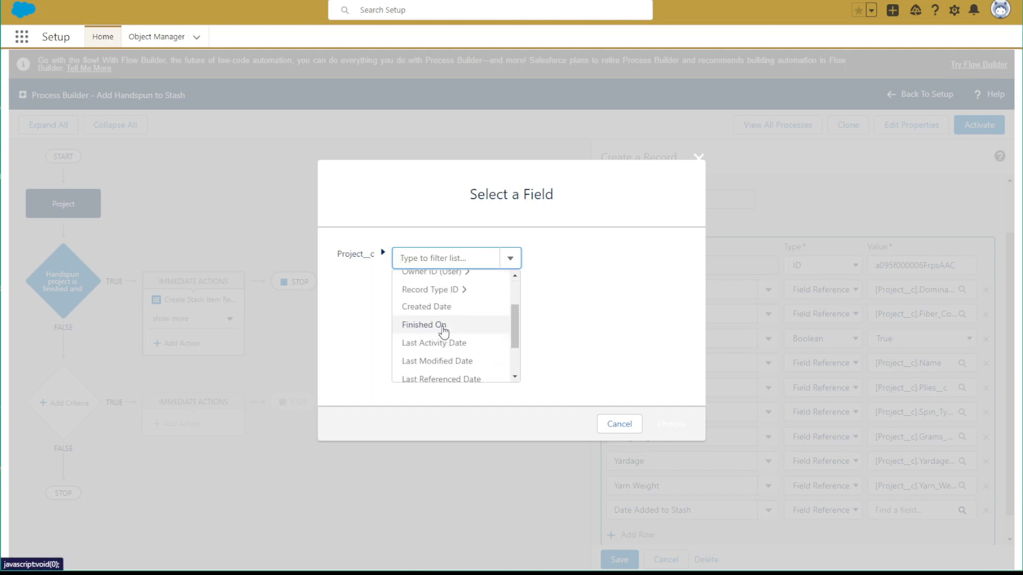
left_click(441, 325)
left_click(652, 417)
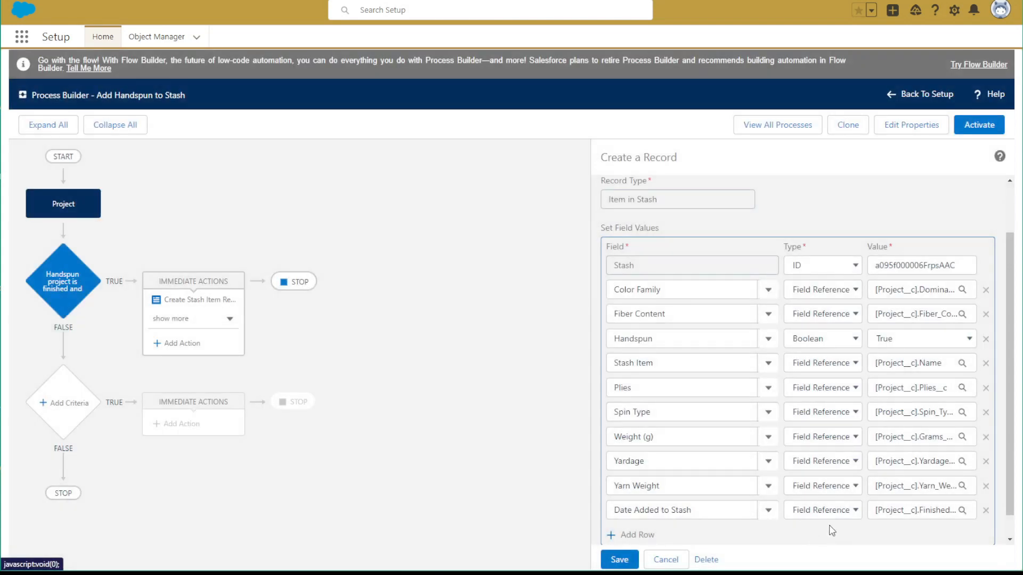
Save the Create Stash Item Record action and activate the cloned version of the process
left_click(621, 559)
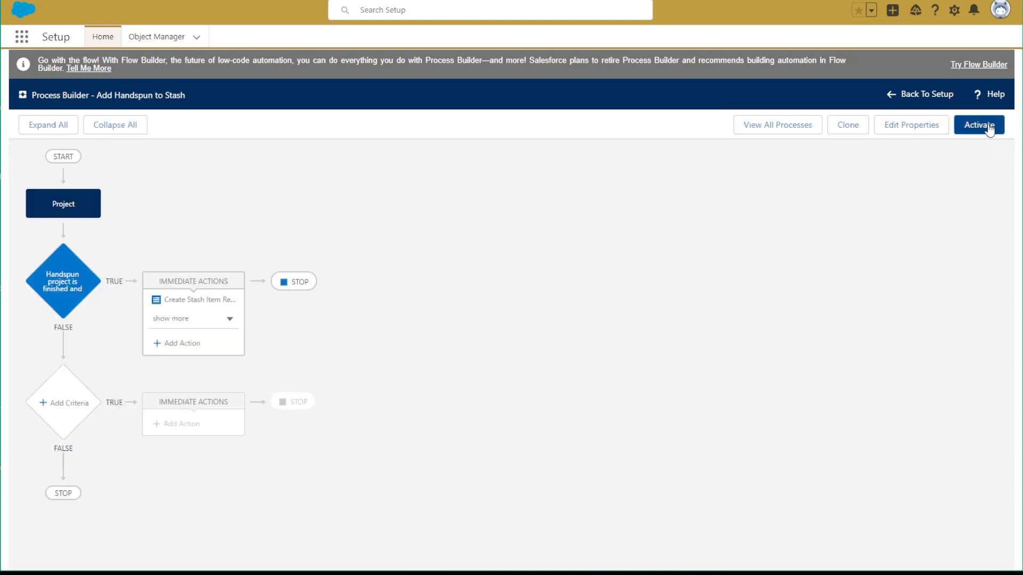
left_click(996, 132)
left_click(687, 366)
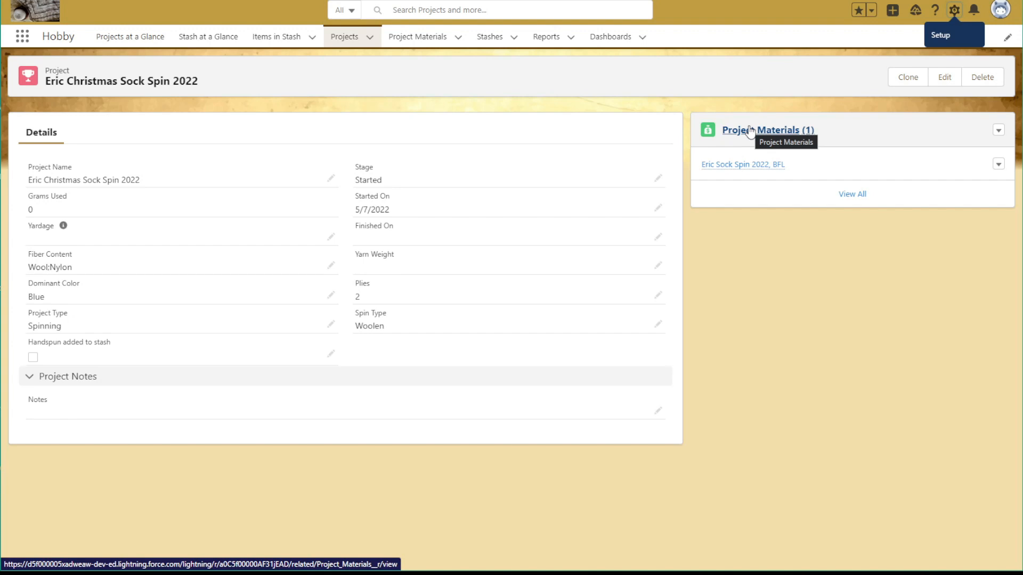
From the Christmas Sock Spin 2022 project in the Hobby app, view its record page in Lightning App Builder and return to the record
left_click(954, 11)
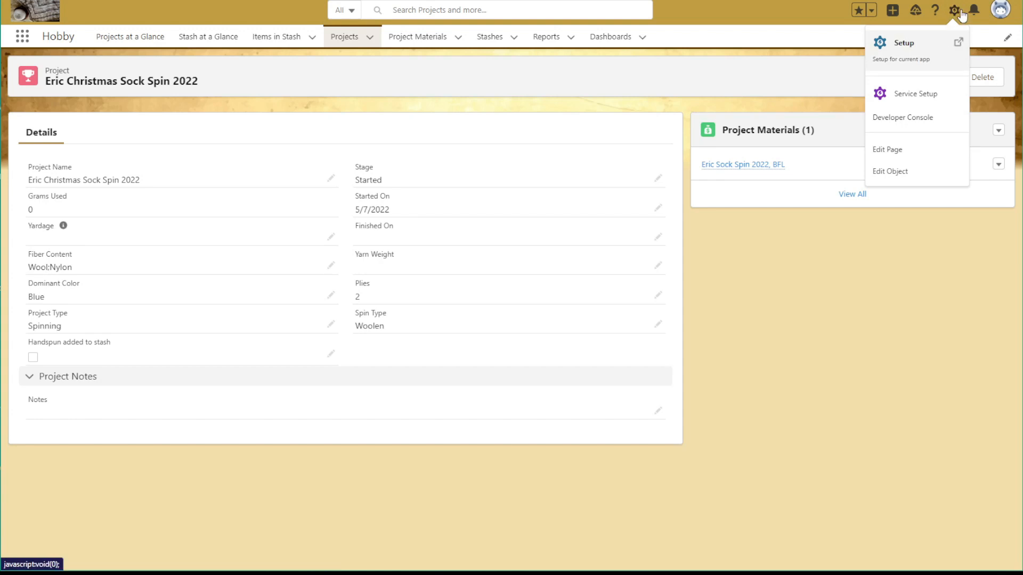
left_click(912, 159)
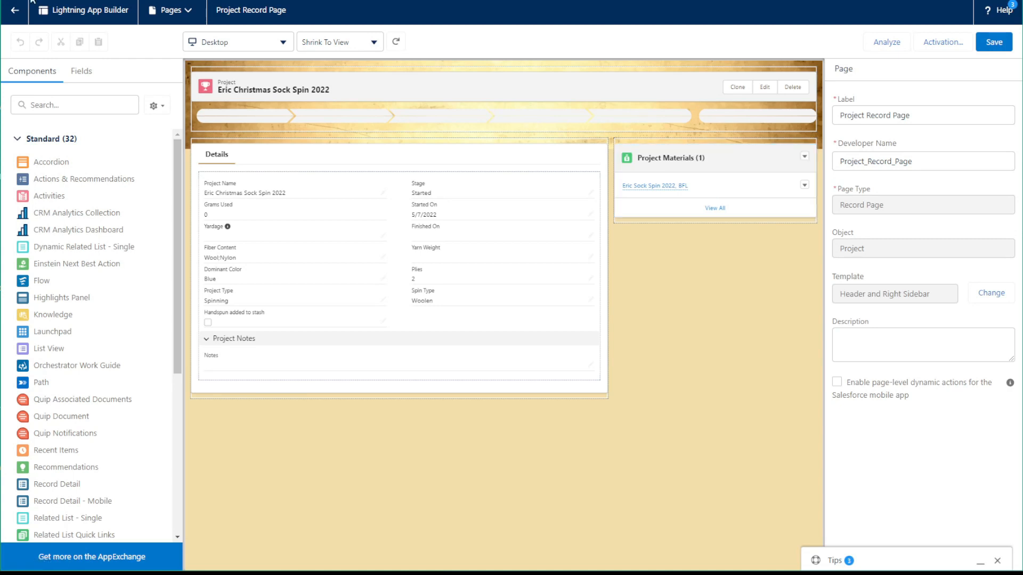
left_click(12, 3)
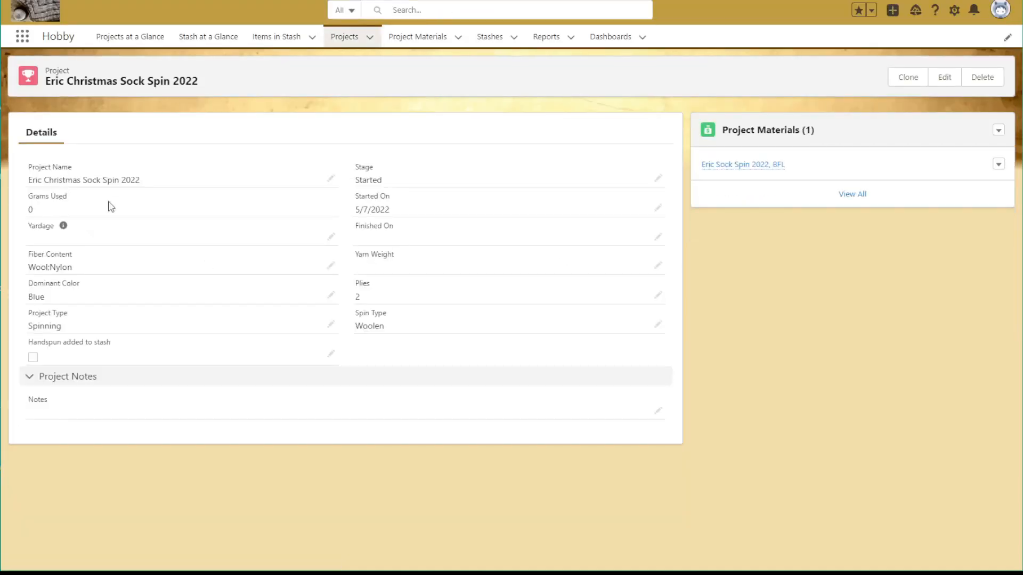
Edit the Christmas Sock Spin 2022 project, setting Finished On to 7/2/2022, Yarn Weight to Fingering and Spin Type to Worsted
left_click(942, 80)
left_click(565, 178)
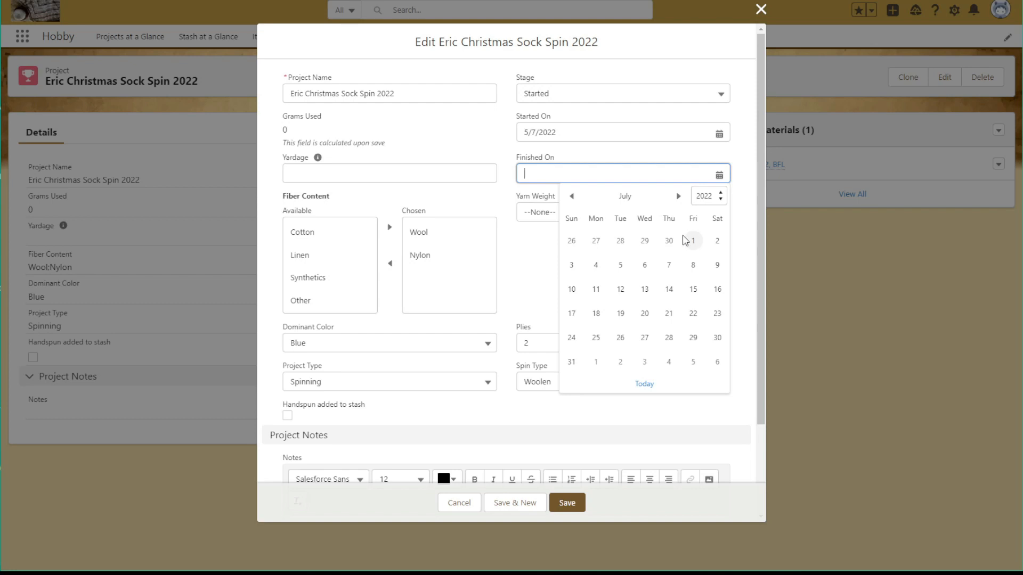
left_click(717, 242)
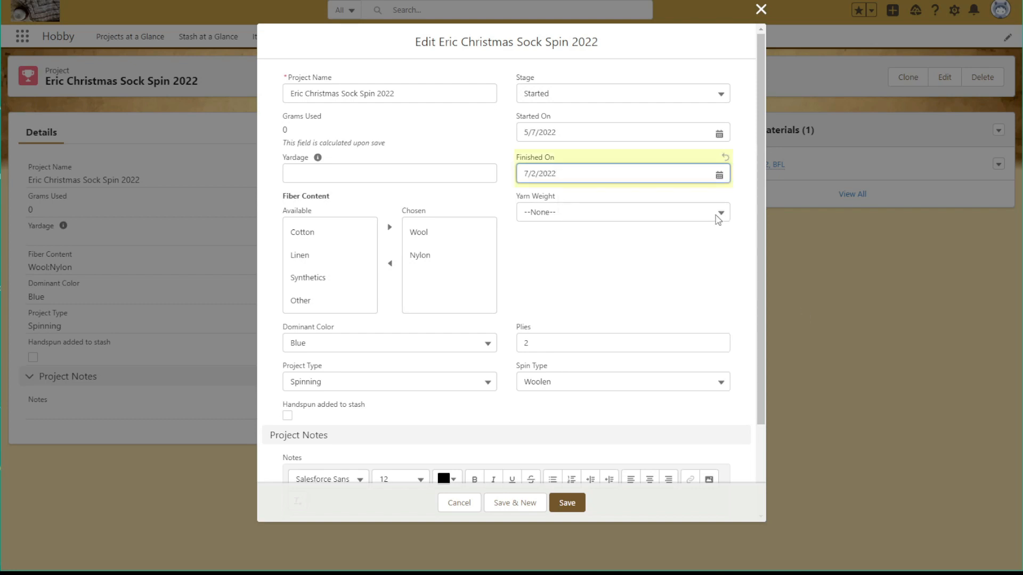
left_click(579, 222)
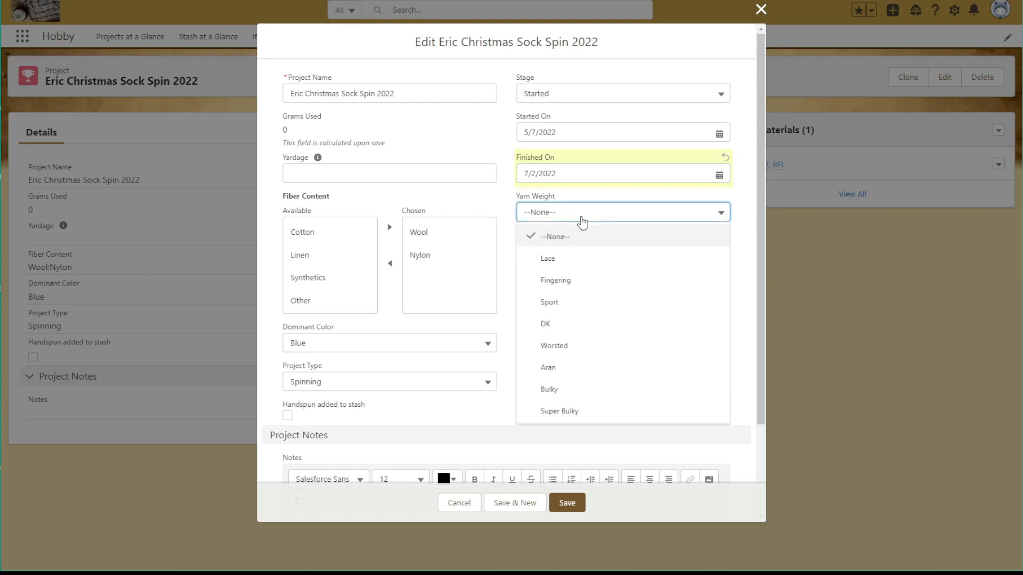
left_click(579, 281)
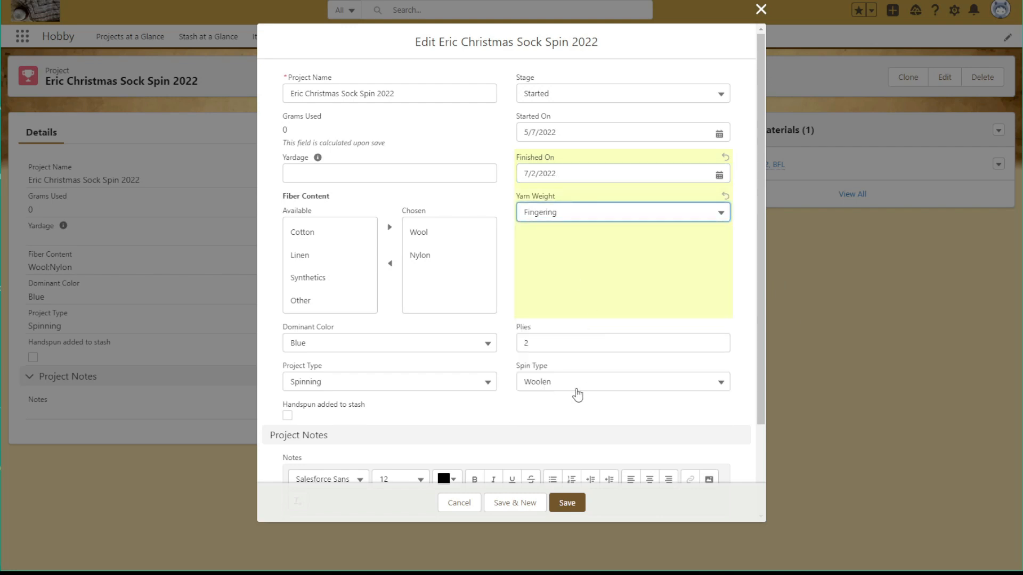
left_click(554, 387)
left_click(551, 424)
scroll(366, 411, "down", 2)
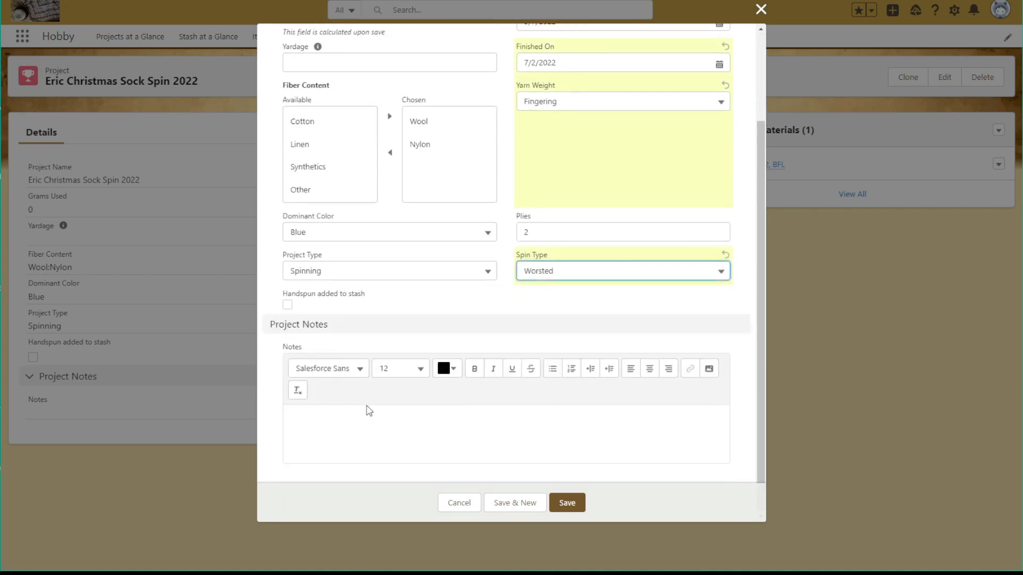
Set the project's Stage to Finished and save the record
scroll(373, 410, "up", 2)
scroll(372, 411, "up", 1)
left_click(584, 94)
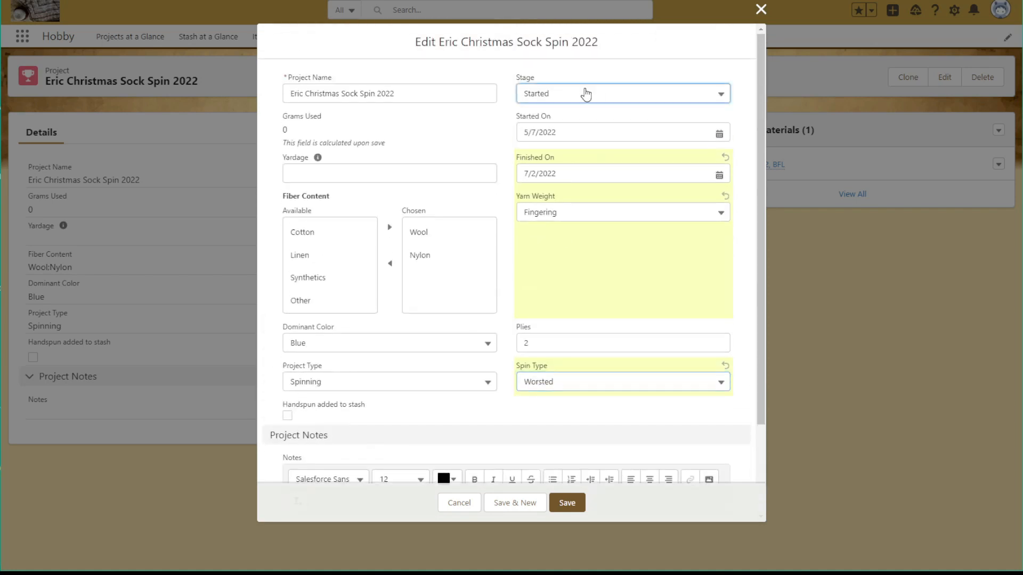
left_click(558, 208)
scroll(571, 247, "down", 2)
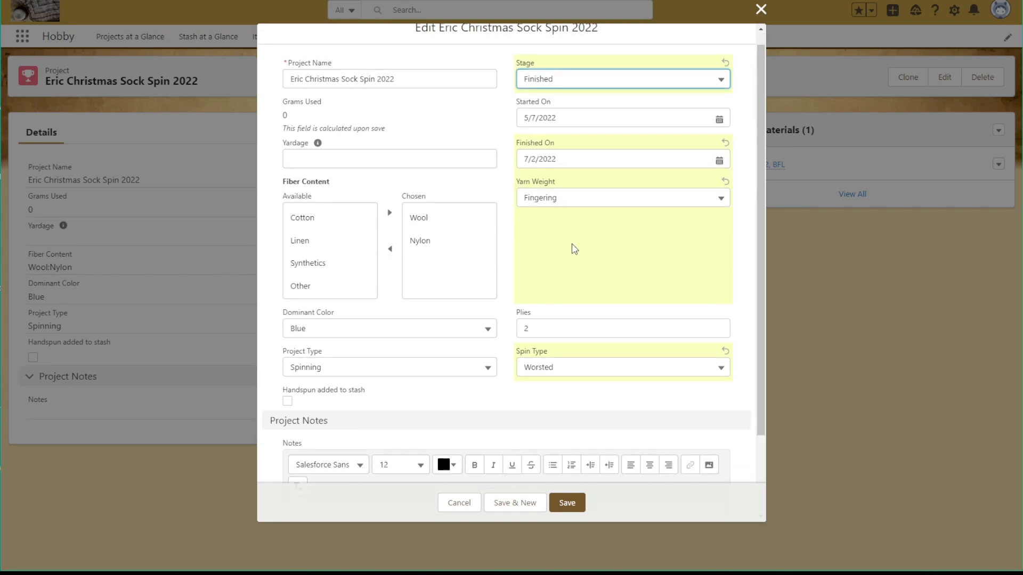
left_click(559, 506)
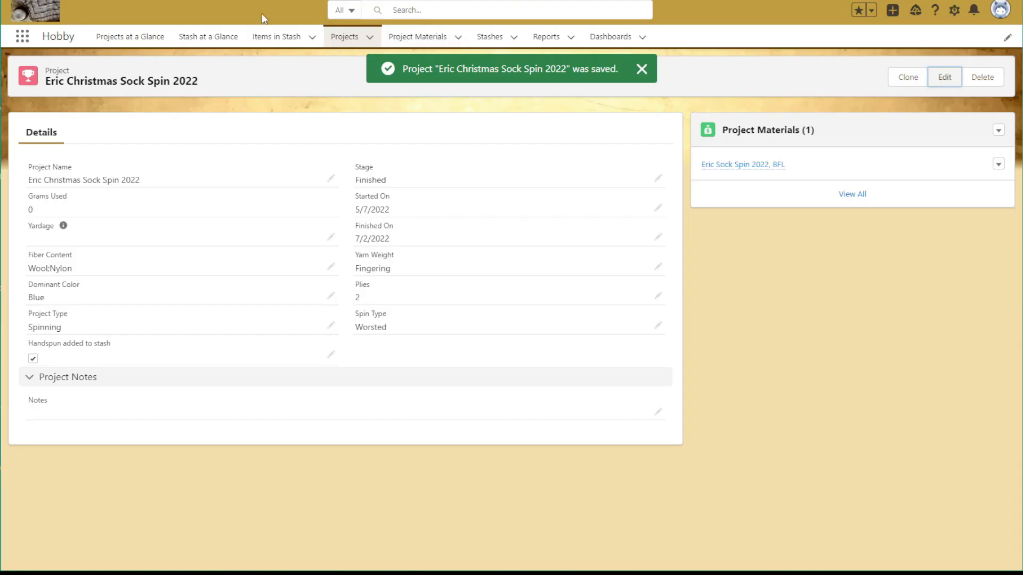
Open the Christmas Sock Spin 2022 record in Items in Stash and check its details, including Date Added to Stash
left_click(270, 41)
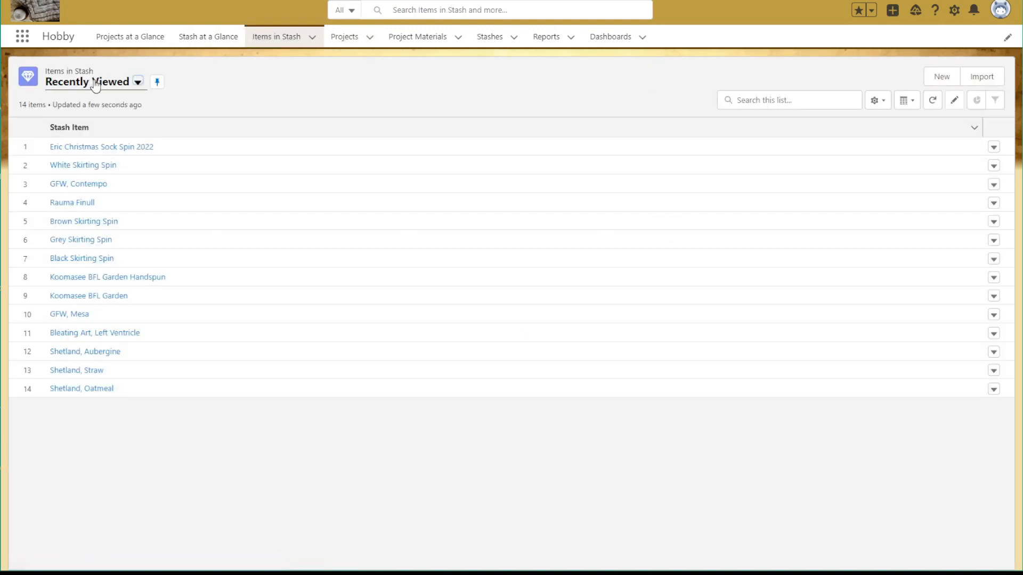
left_click(119, 148)
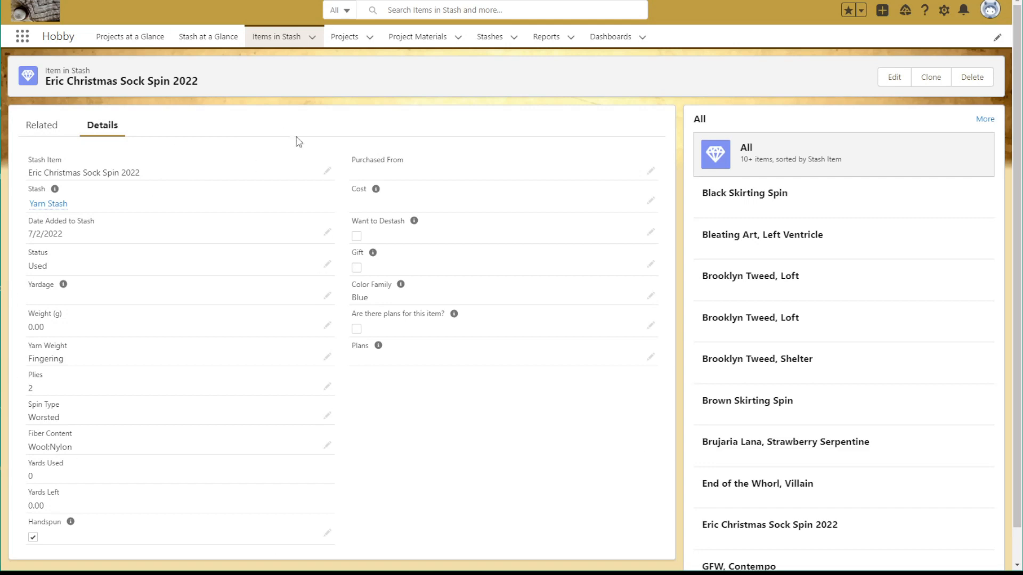
scroll(368, 224, "down", 1)
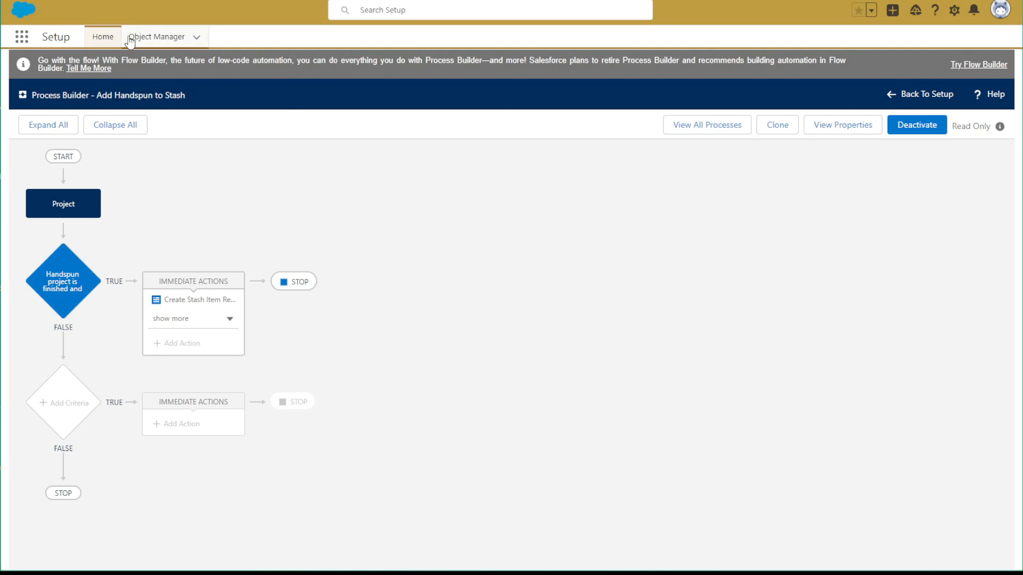
Return to the process list in Setup, open the Change Stash Item Status process and view its Project Material start settings
left_click(741, 128)
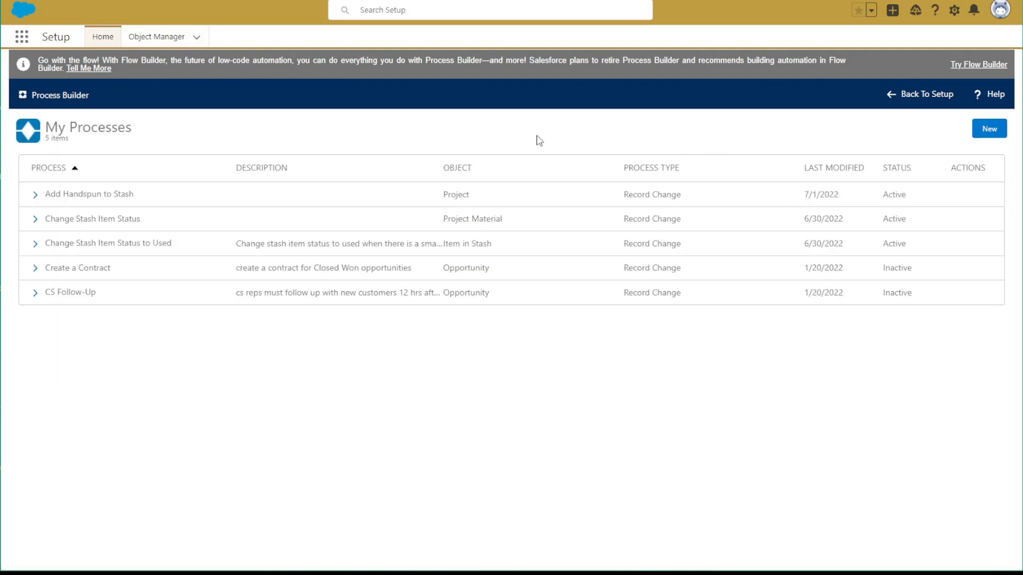
left_click(124, 220)
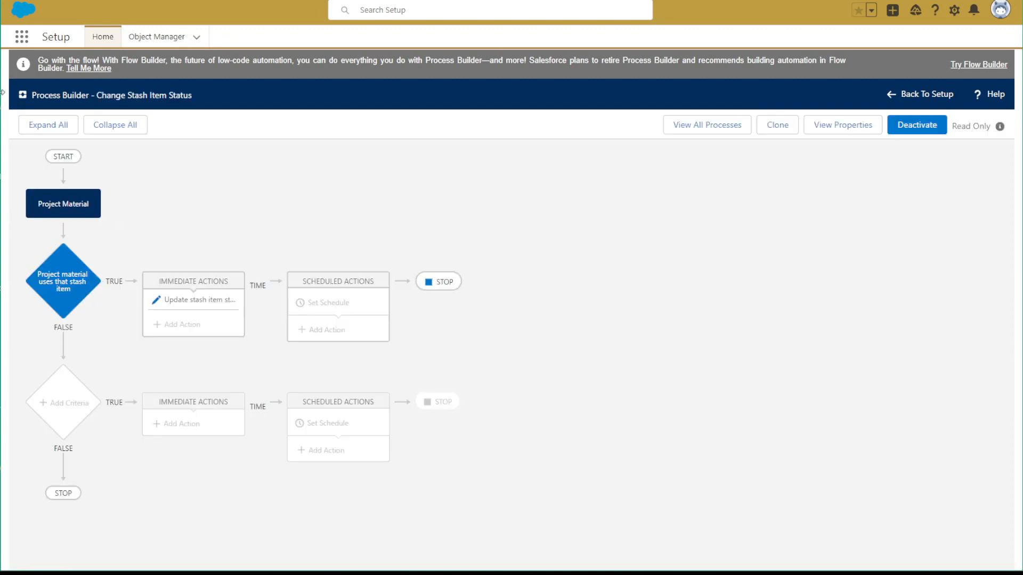
left_click(80, 211)
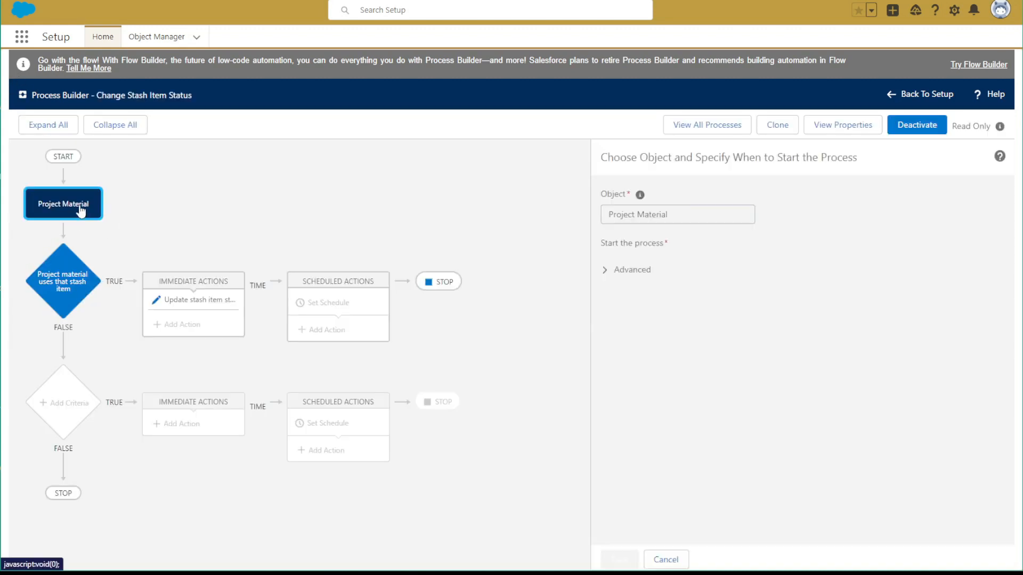
Examine the Change Stash Item Status process's criteria, its Update stash item status action and its Project Material start settings
left_click(63, 281)
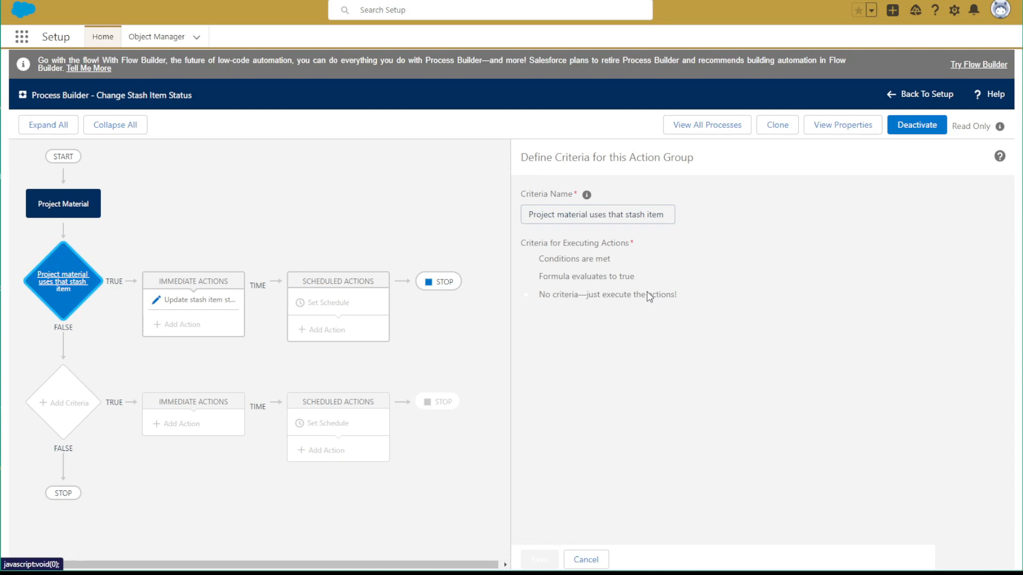
left_click(219, 299)
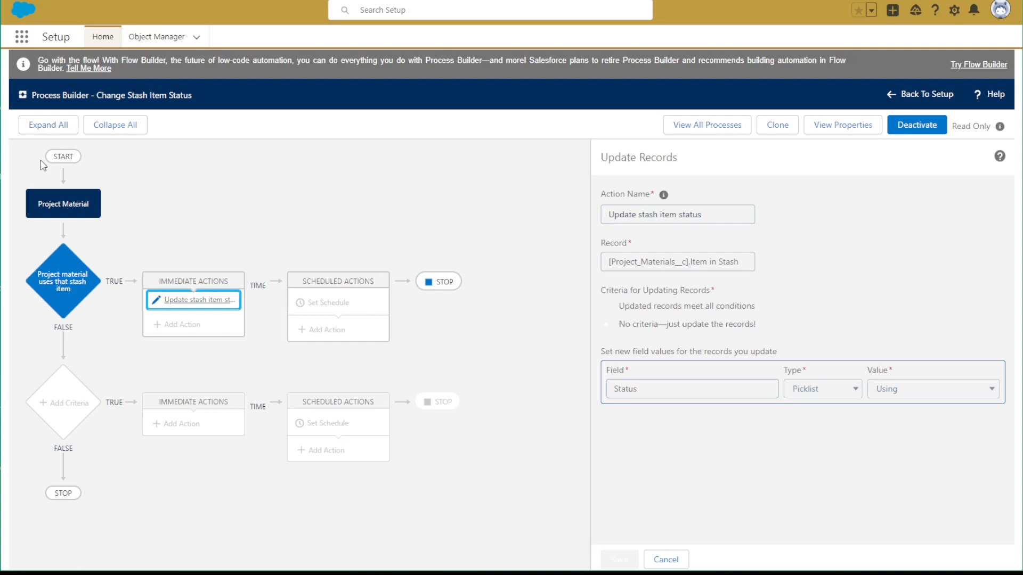
left_click(43, 211)
Open the Change Stash Item Status to Used process and examine its Item in Stash start settings, criteria and status update action
left_click(452, 1)
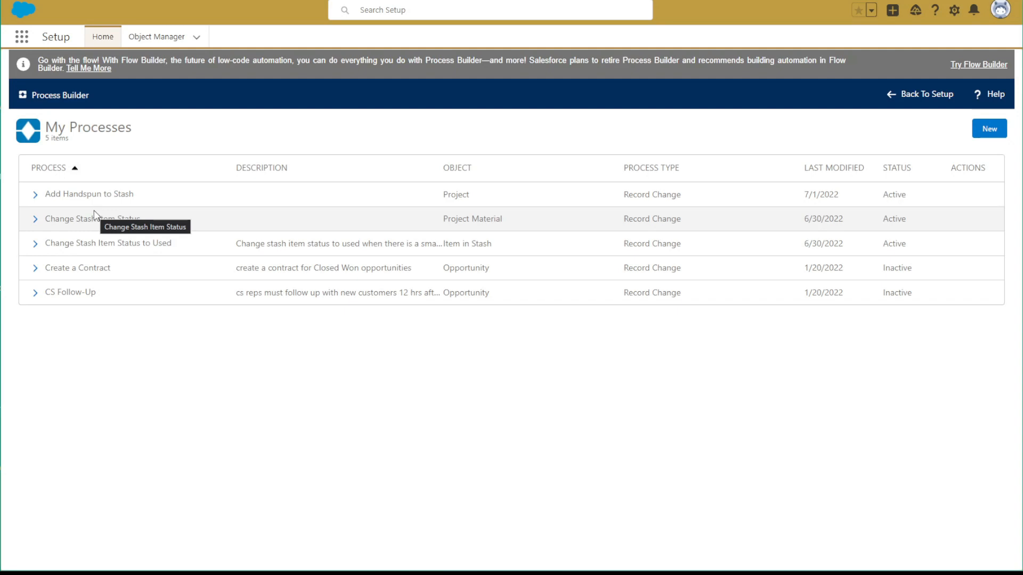
left_click(122, 244)
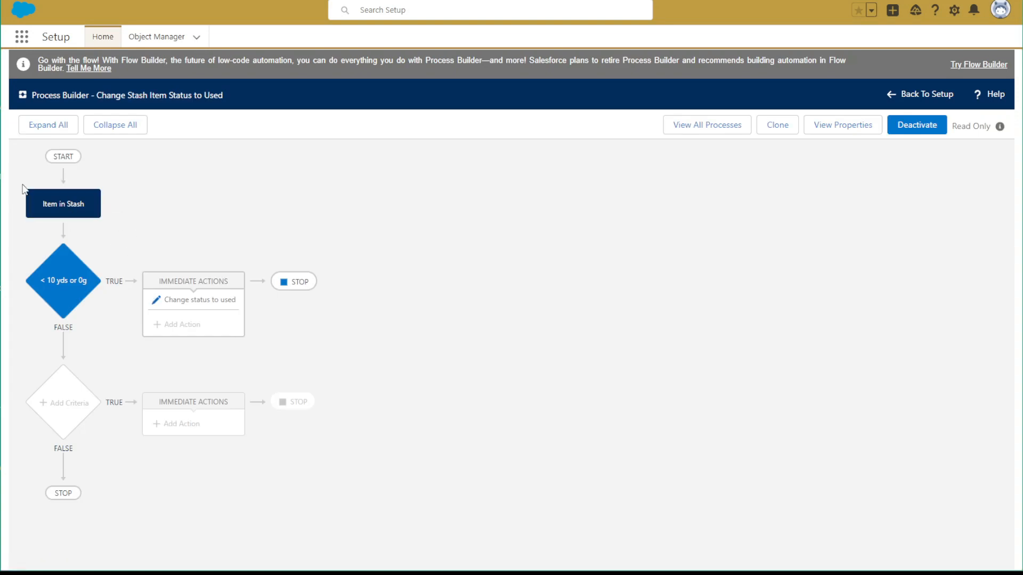
left_click(63, 207)
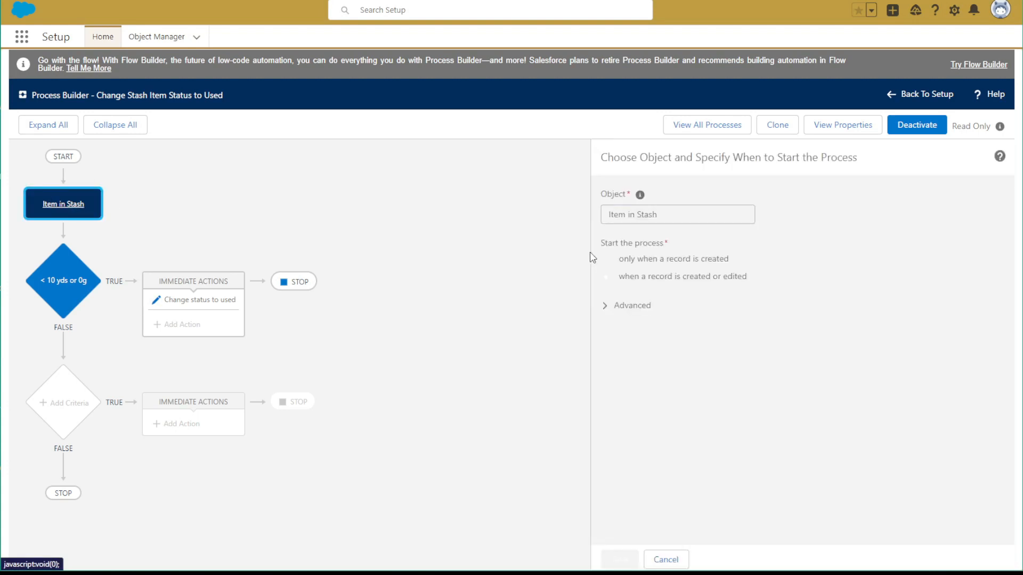
left_click(67, 298)
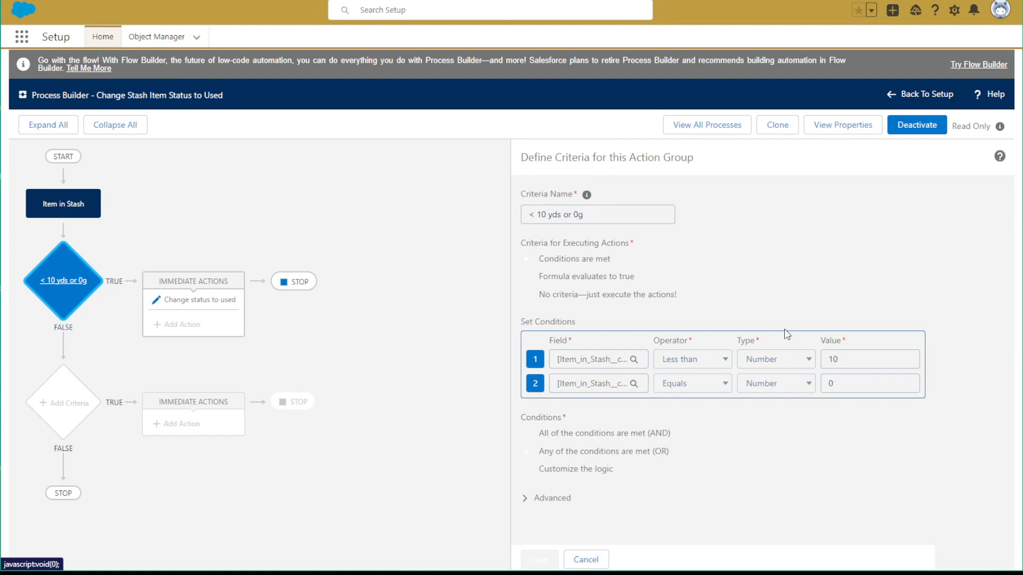
left_click(192, 307)
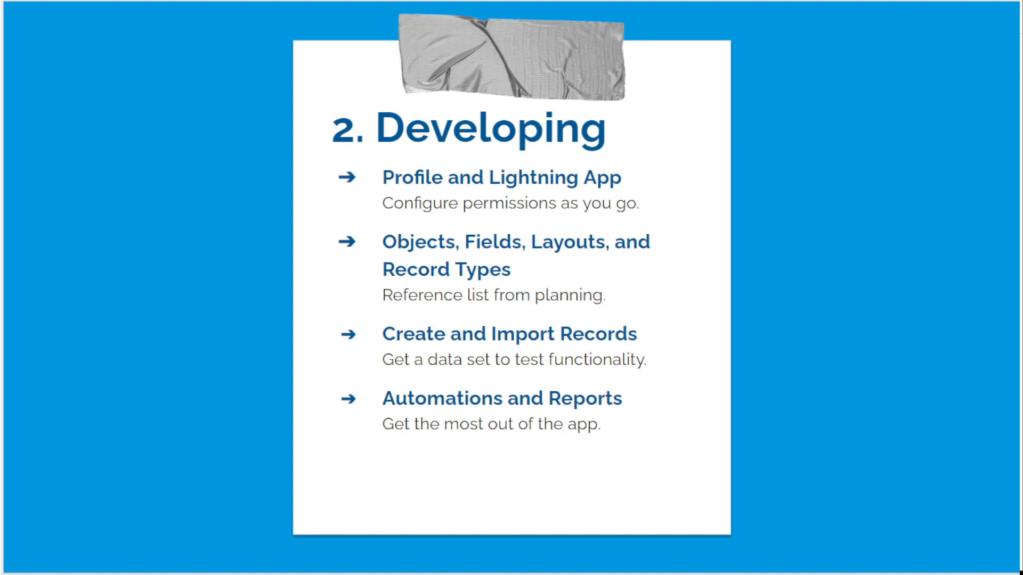
left_click(963, 224)
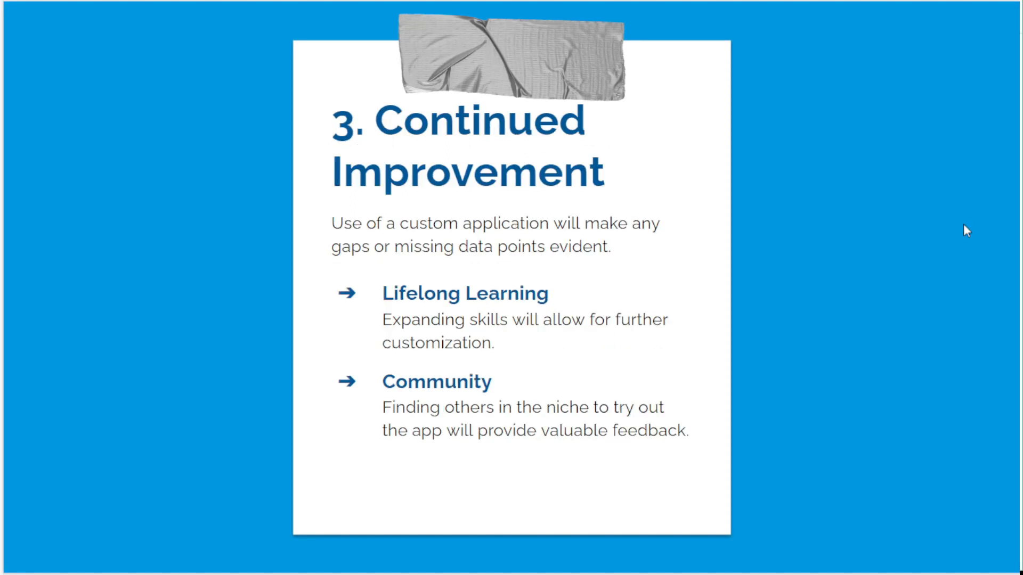